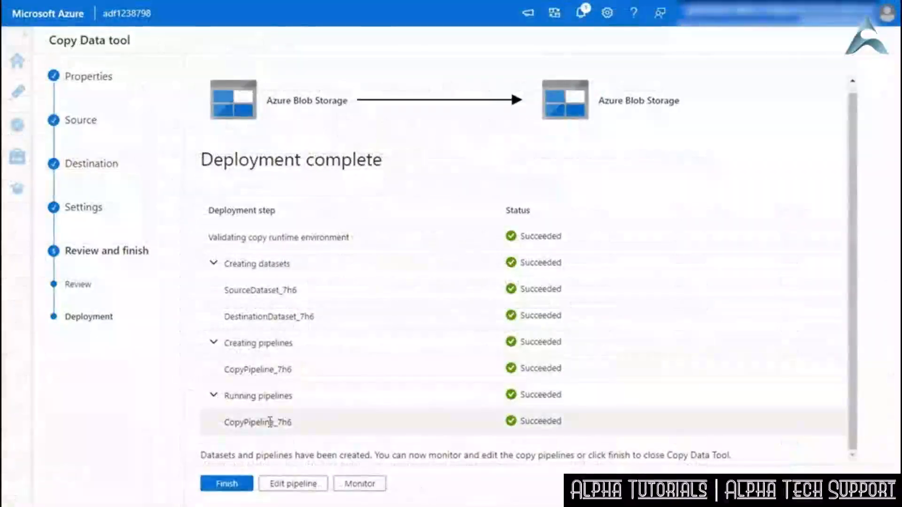
Monitor the activity runs of the CopyPipeline_7h6 pipeline and check the input and output folders in the datafactory container
click(350, 487)
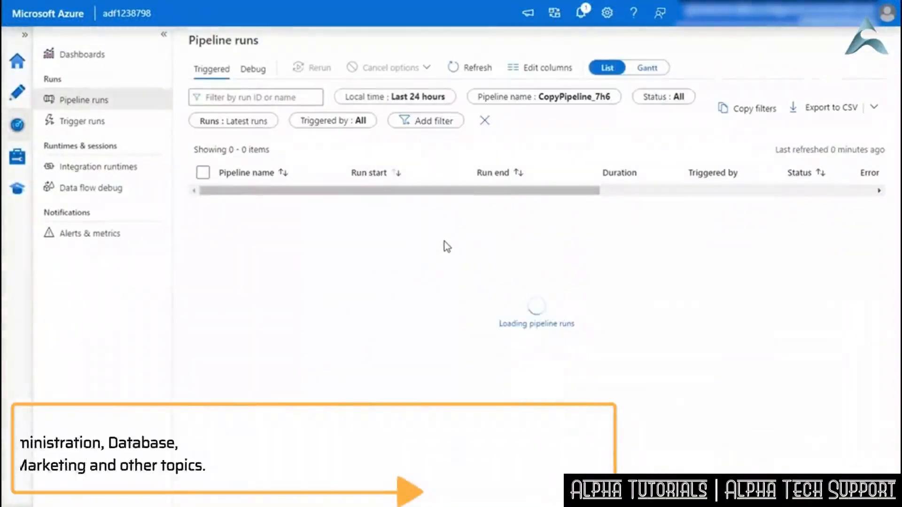
click(246, 195)
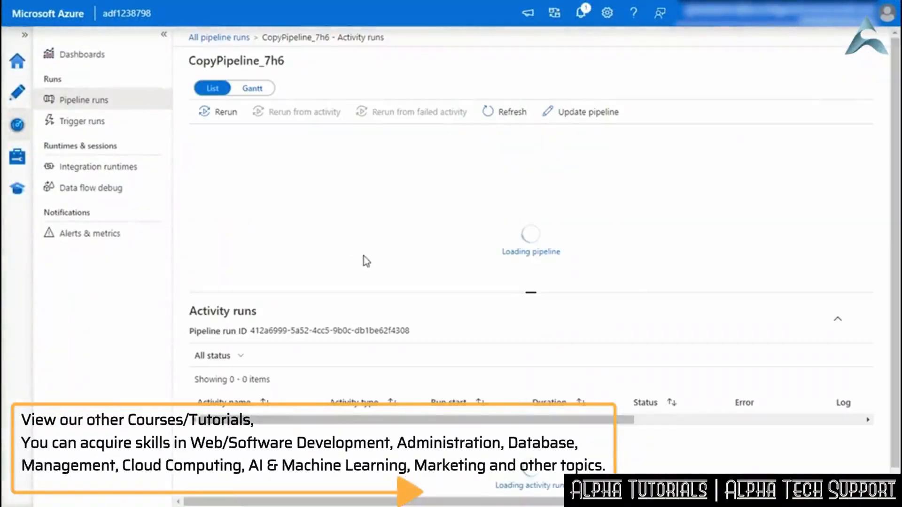
drag(525, 156, 405, 179)
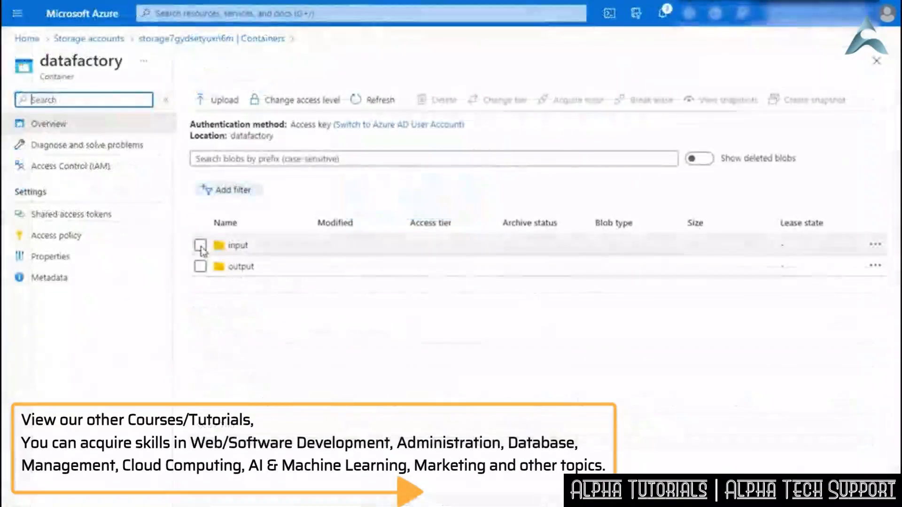
click(200, 246)
click(200, 266)
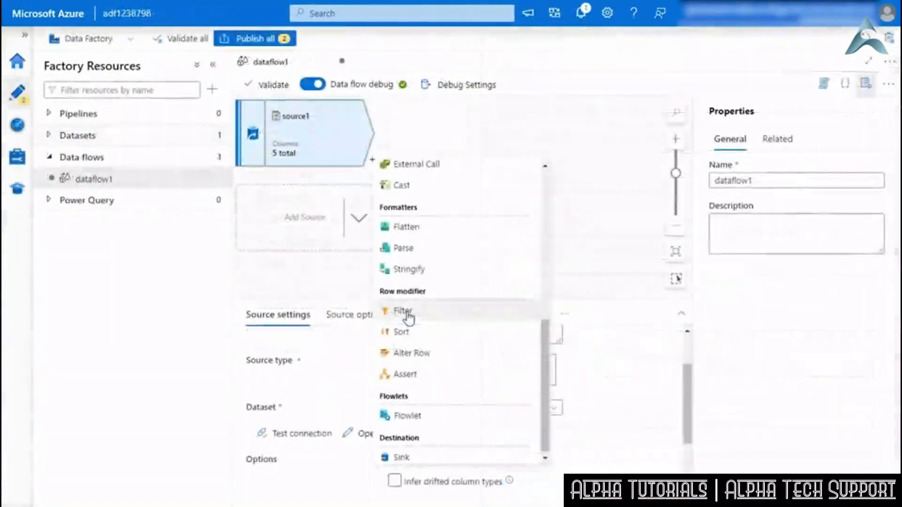
Add a Filter transformation after source1 in dataflow1
click(414, 314)
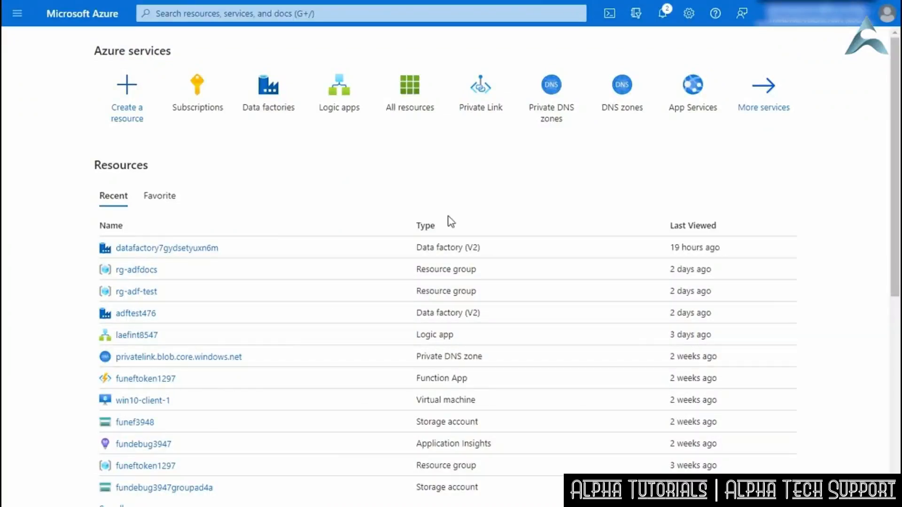
Search the marketplace for "factory" and start creating a Microsoft Data Factory resource
click(17, 14)
click(40, 42)
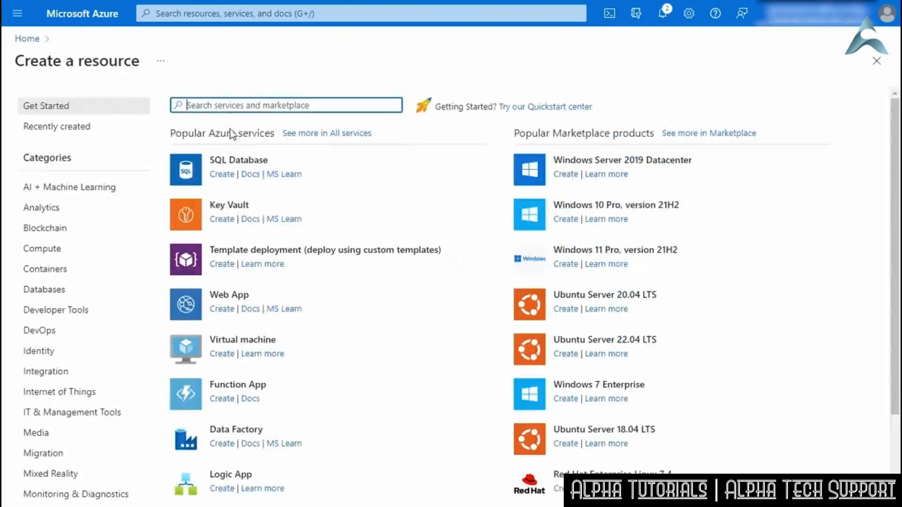
text(fac)
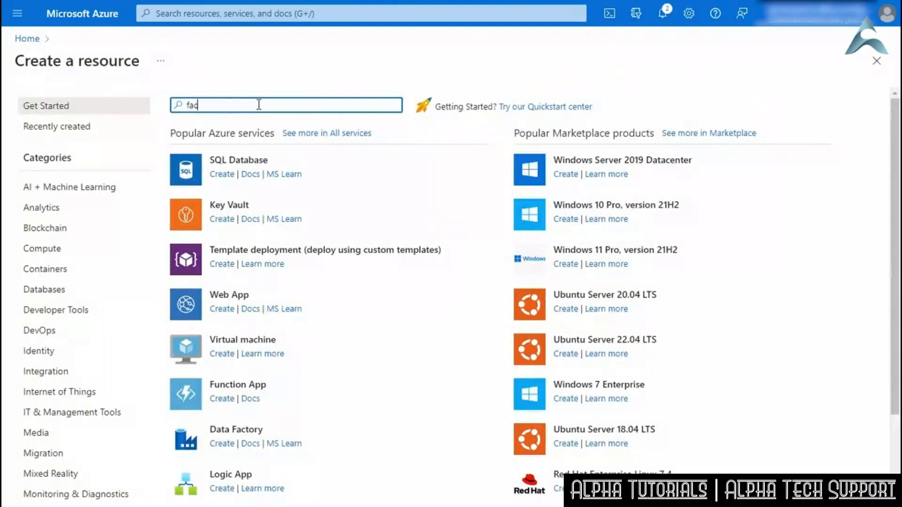
text(tory)
key(Return)
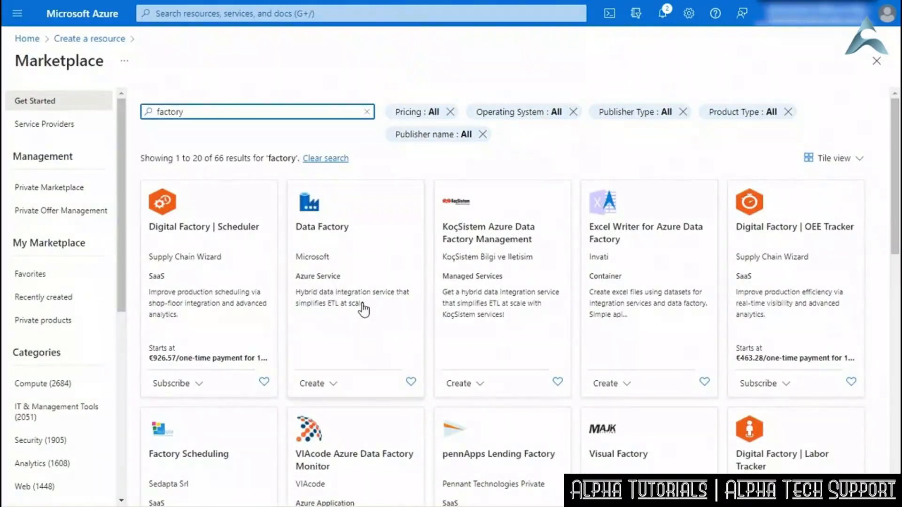
click(313, 386)
click(314, 406)
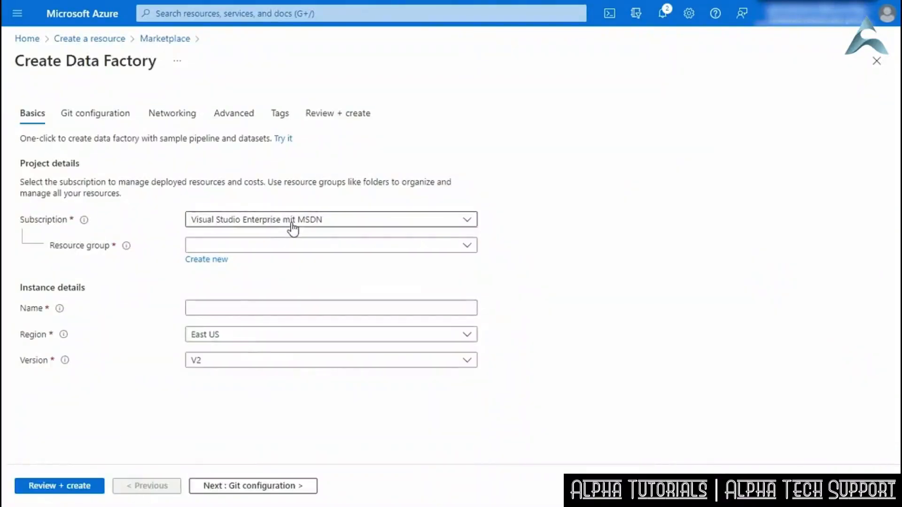
Assign the data factory to the existing resource group rg-myfirstadf under the Visual Studio Enterprise mit MSDN subscription
click(293, 226)
click(292, 225)
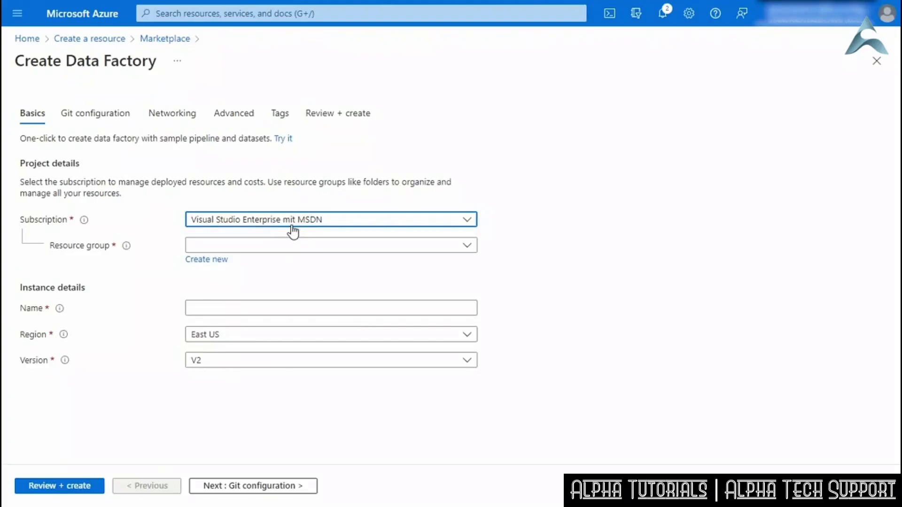
click(292, 247)
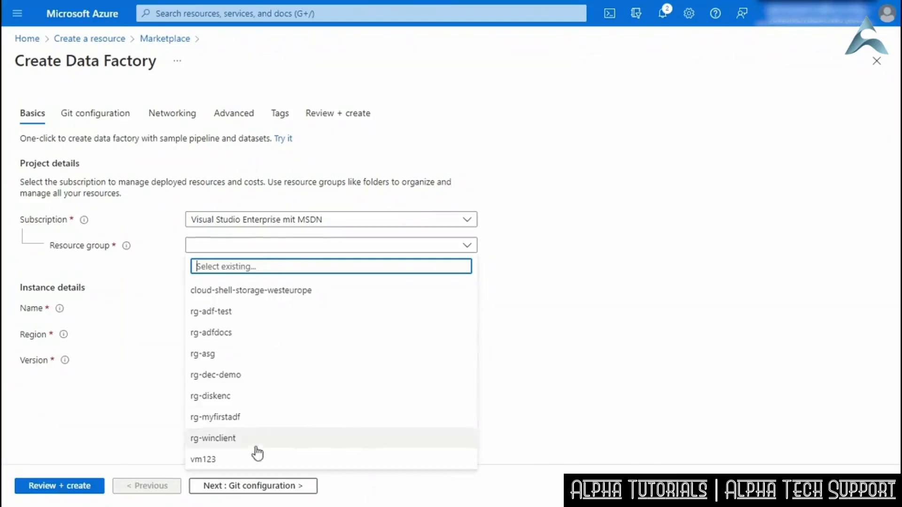
click(620, 348)
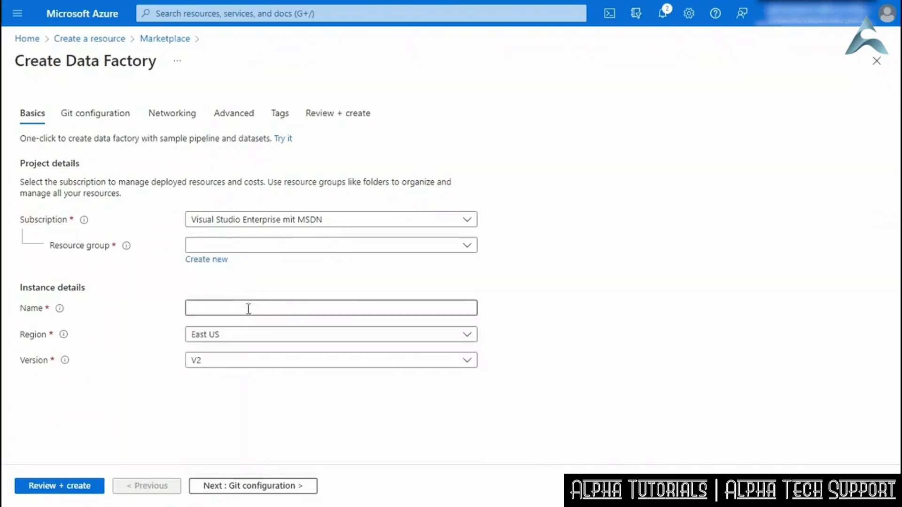
click(306, 247)
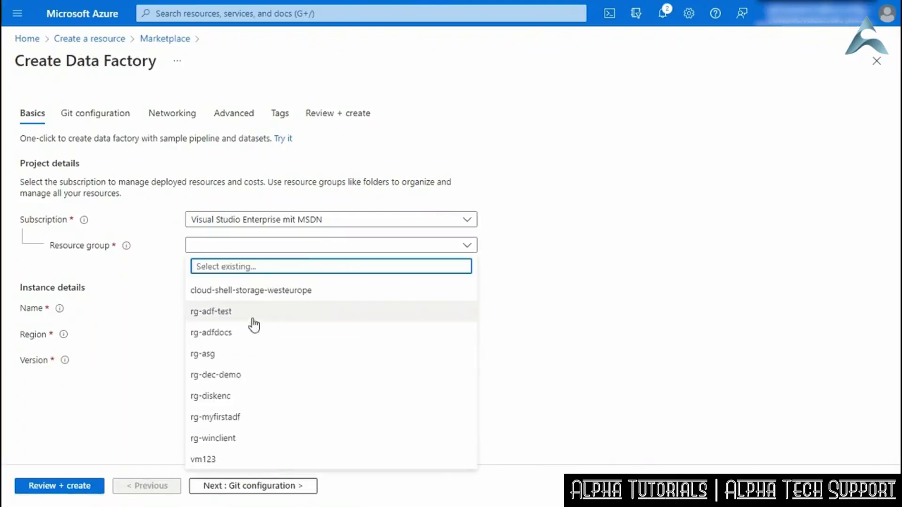
click(232, 422)
Name the data factory instance adf1238798, extending the first attempt adf123
click(228, 307)
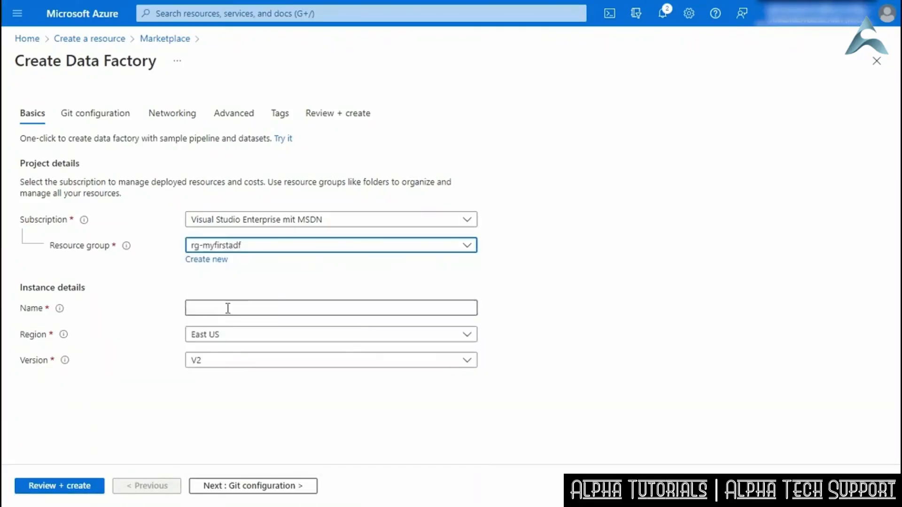
text(adf123)
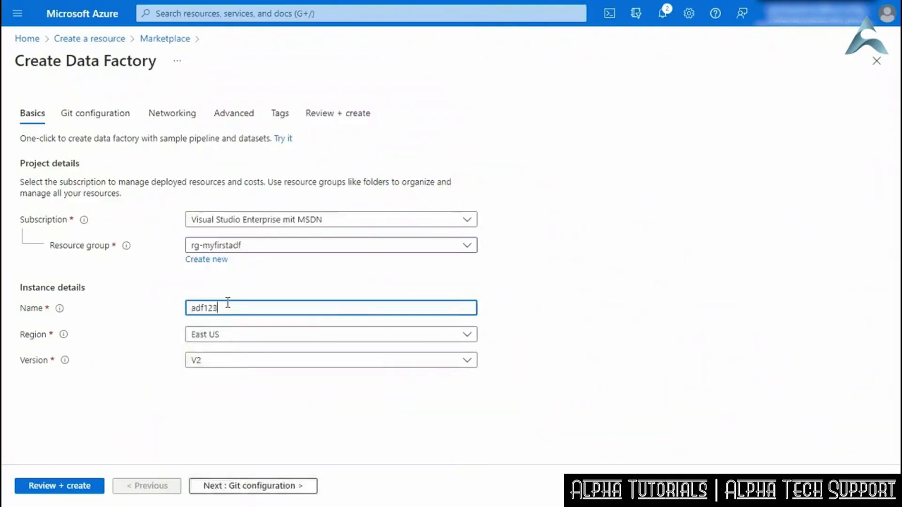
click(551, 298)
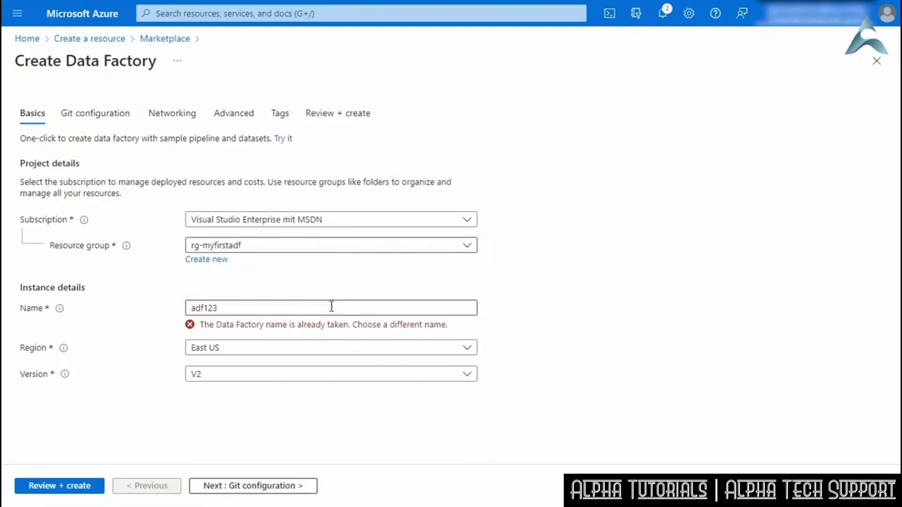
click(252, 308)
text(87)
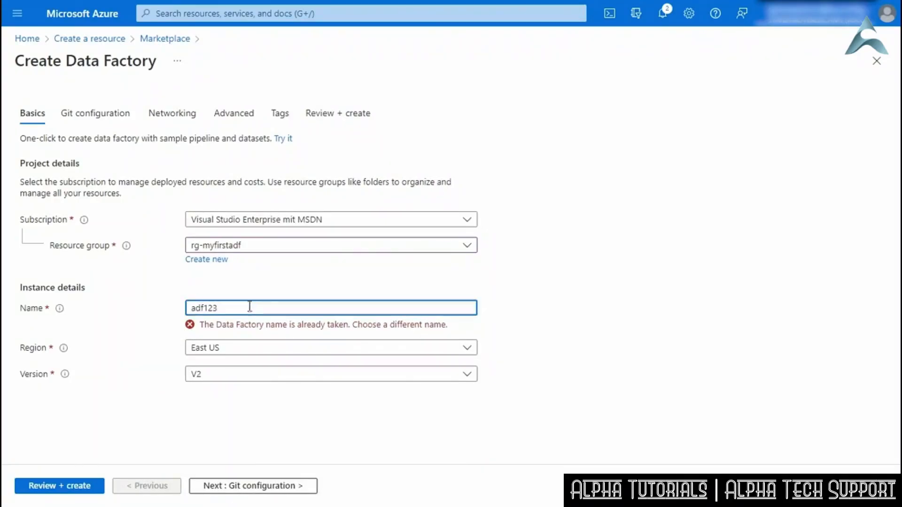
text(98)
click(616, 324)
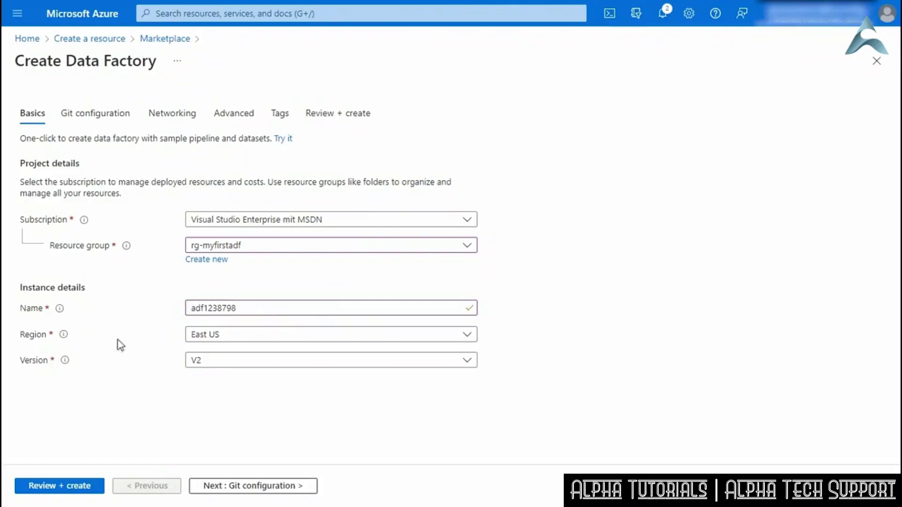
Check which versions the data factory instance can use, keeping V2 selected
click(222, 365)
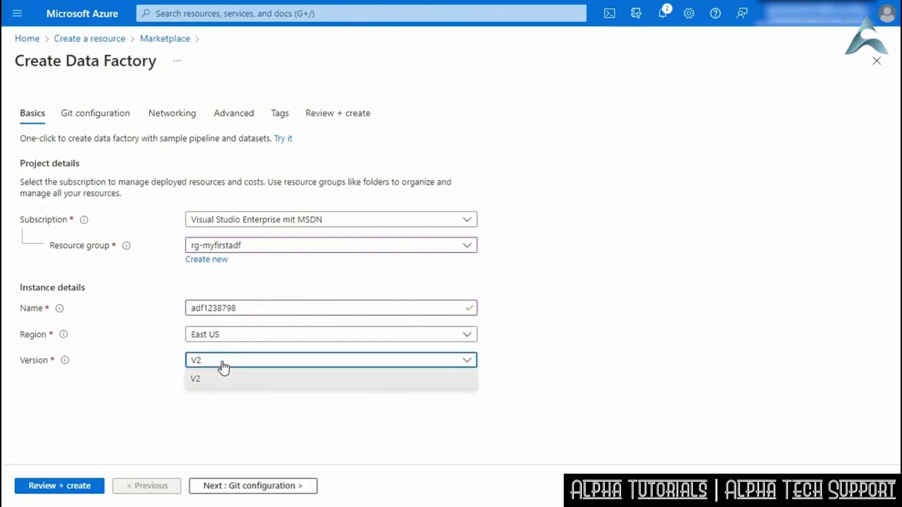
click(222, 377)
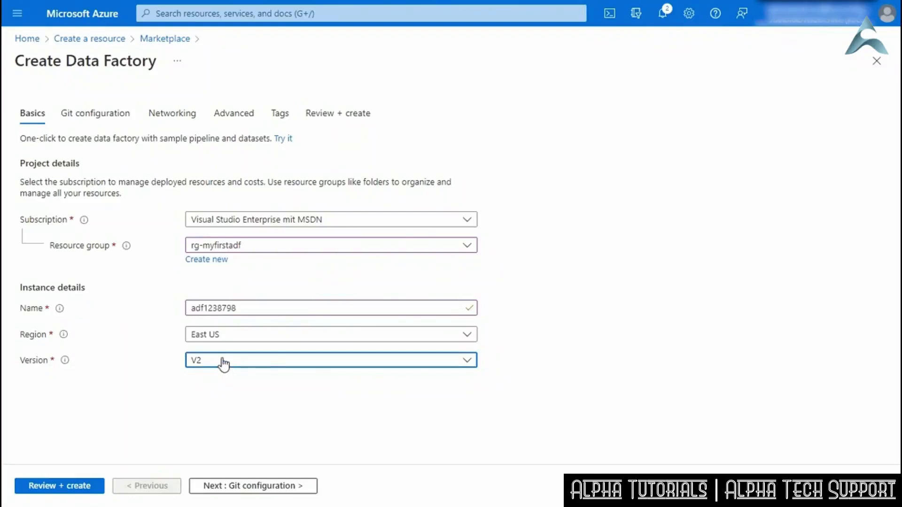
click(223, 365)
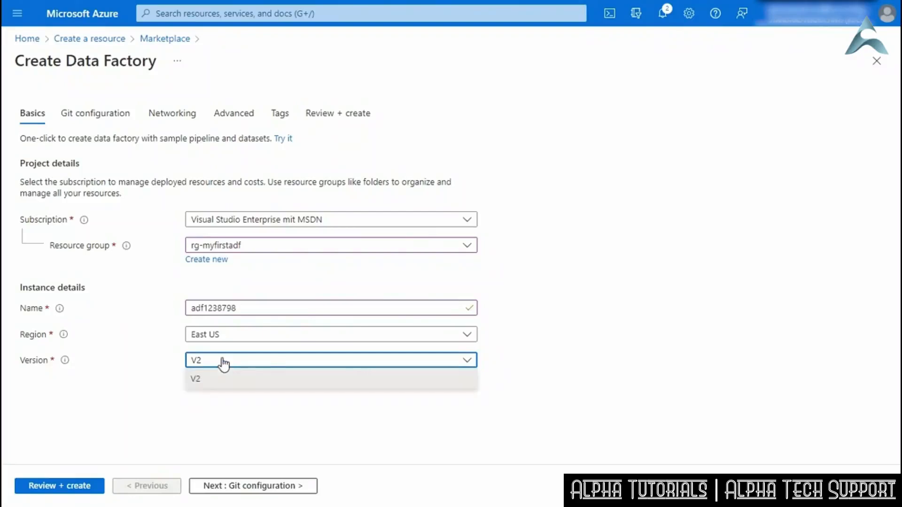
click(224, 404)
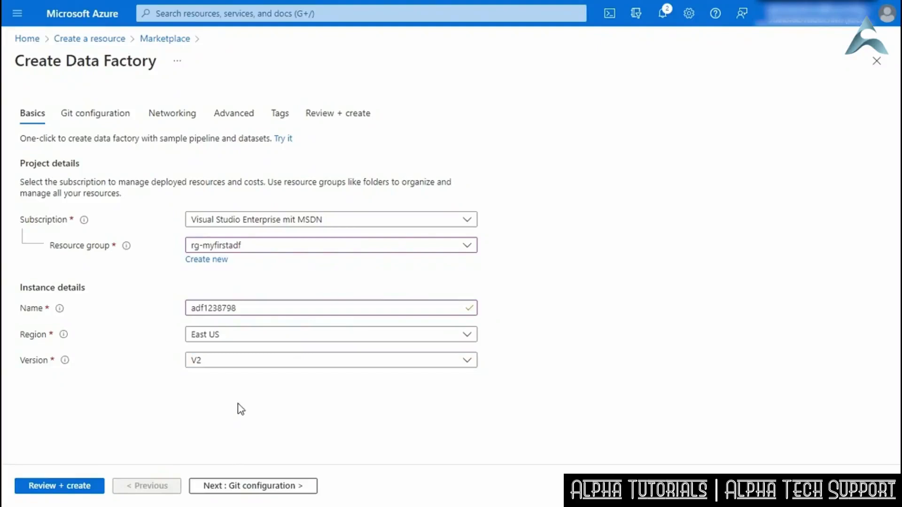
click(221, 367)
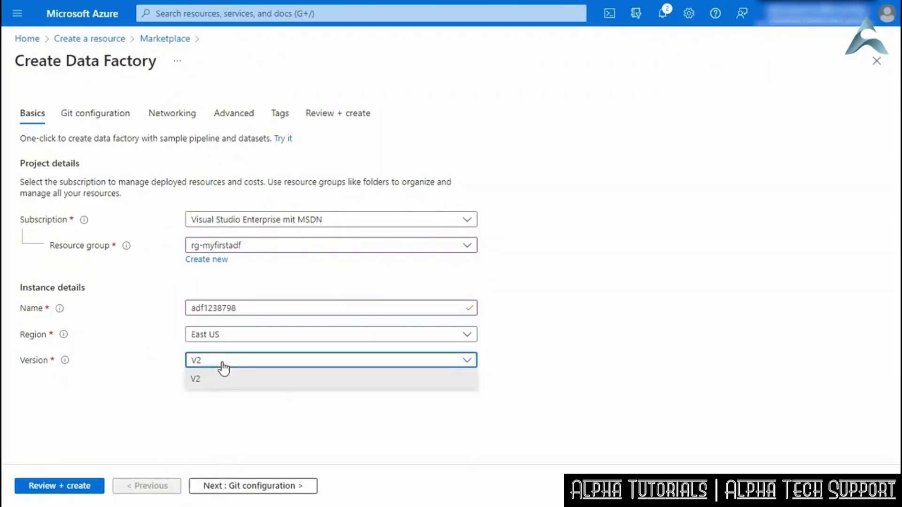
click(235, 403)
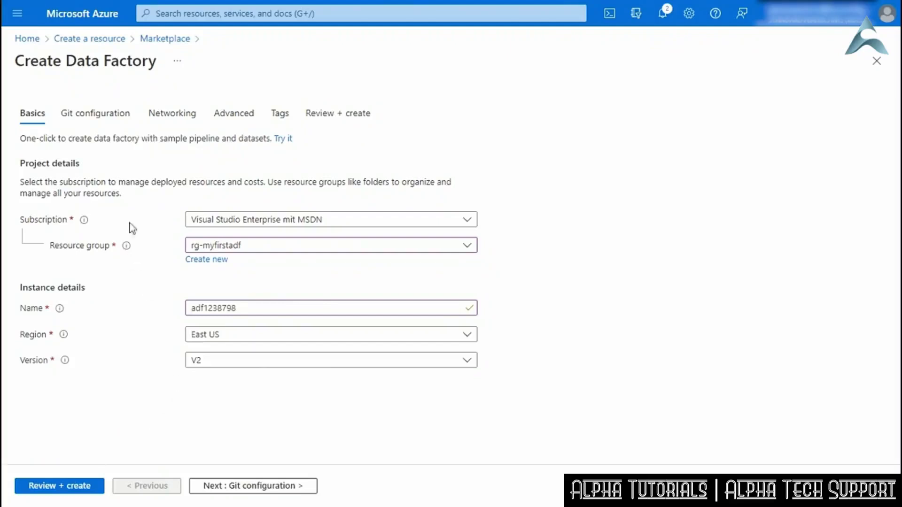
Examine the Git repository settings of the data factory, leaving Configure Git later enabled
click(88, 123)
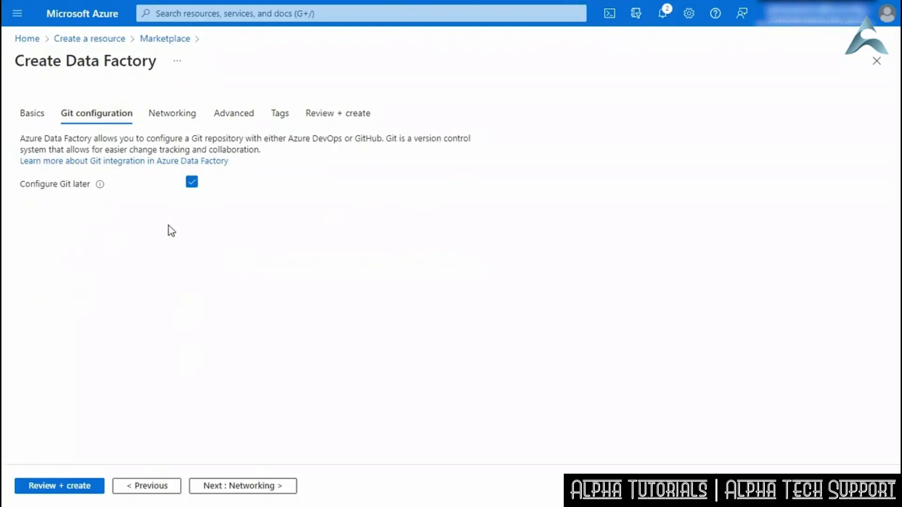
click(192, 182)
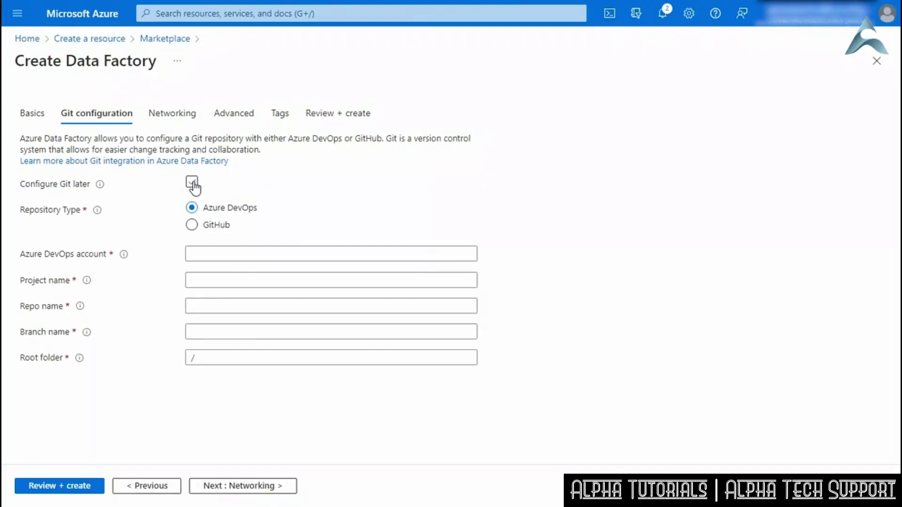
click(192, 184)
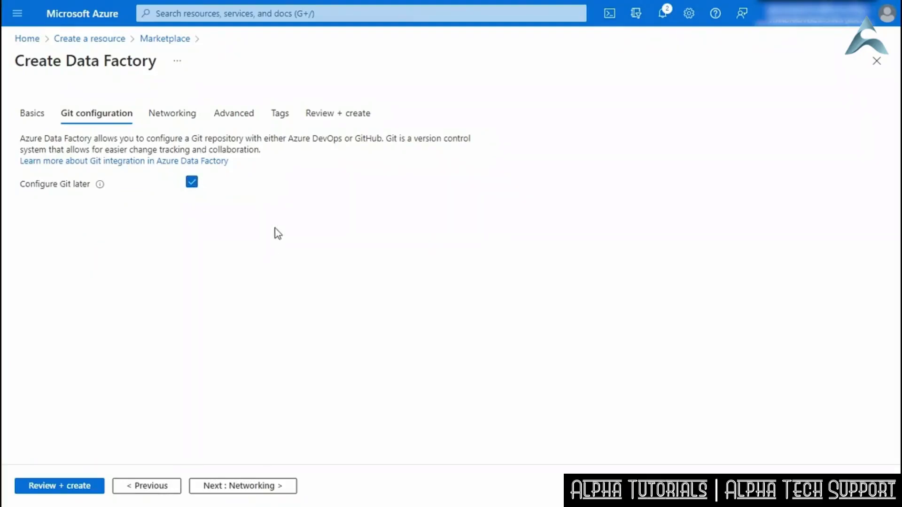
Review the networking settings and the customer-managed key encryption options, leaving customer-managed encryption disabled
click(172, 114)
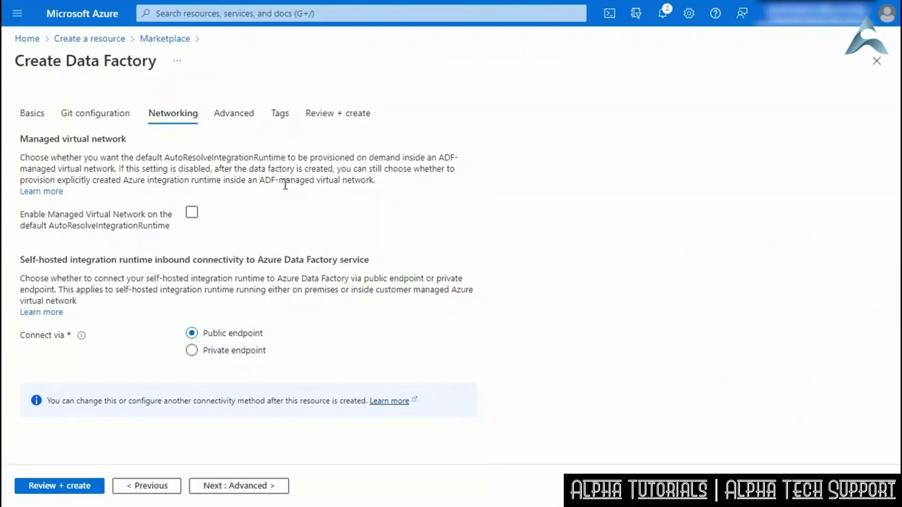
click(232, 116)
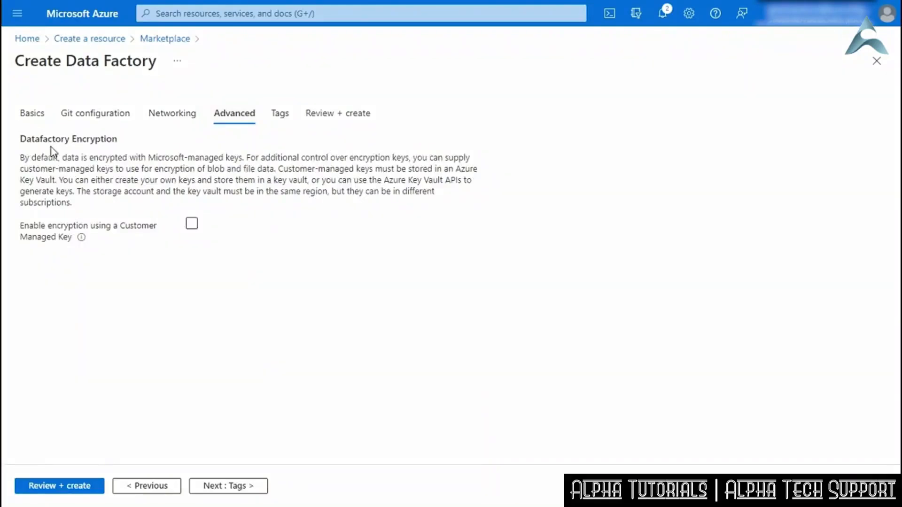
click(191, 224)
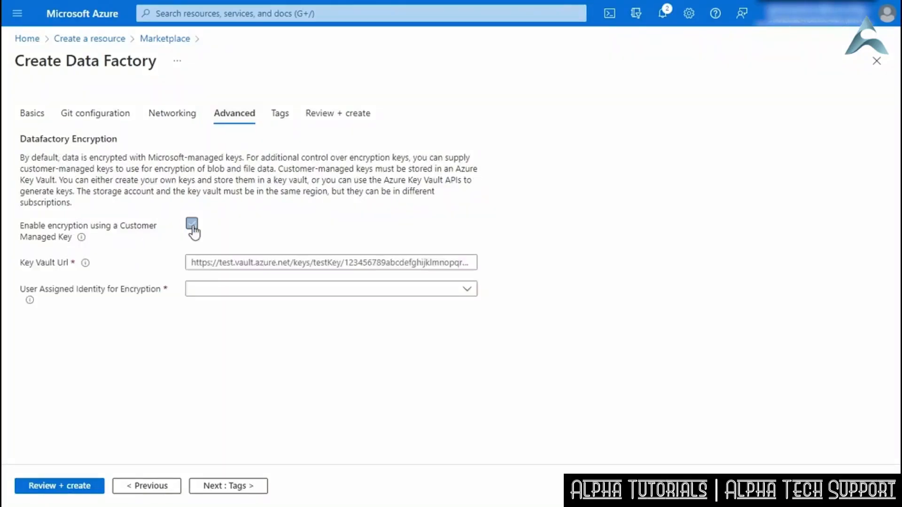
click(231, 291)
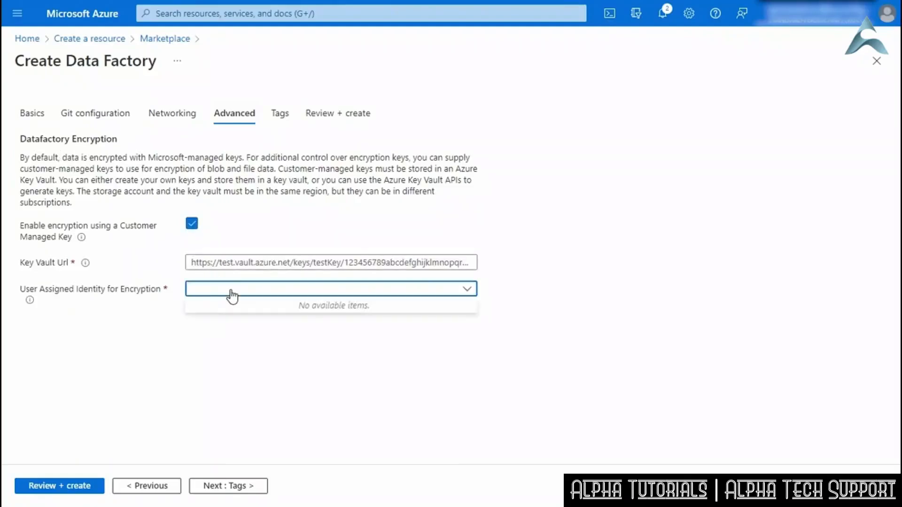
click(231, 292)
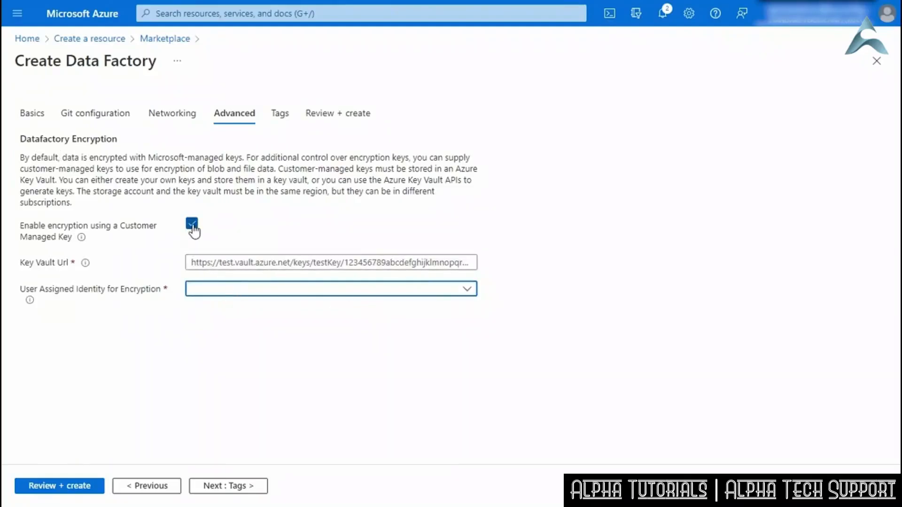
click(192, 225)
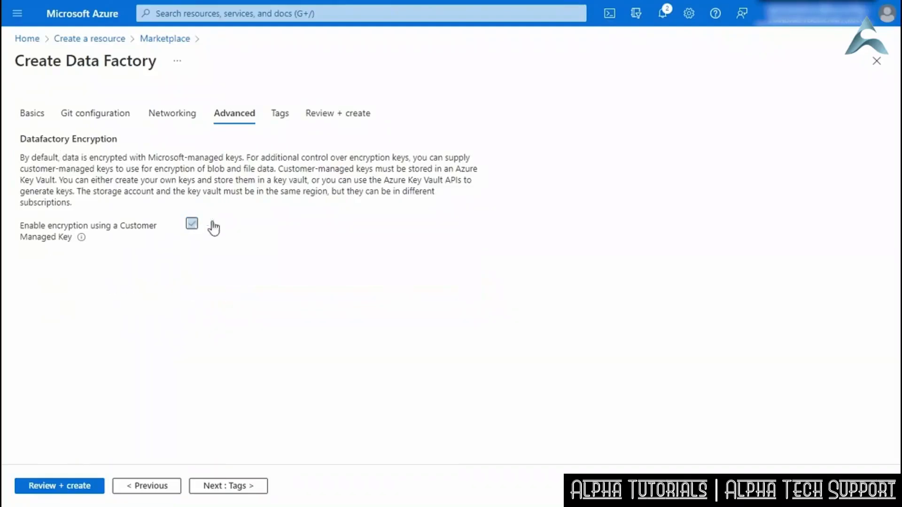
Skip the tags and validate the data factory configuration for the final review
click(281, 116)
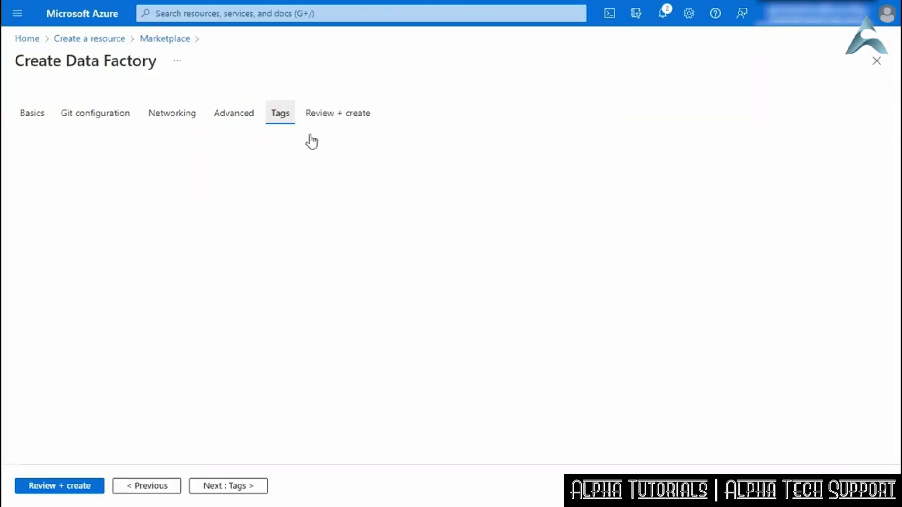
click(333, 120)
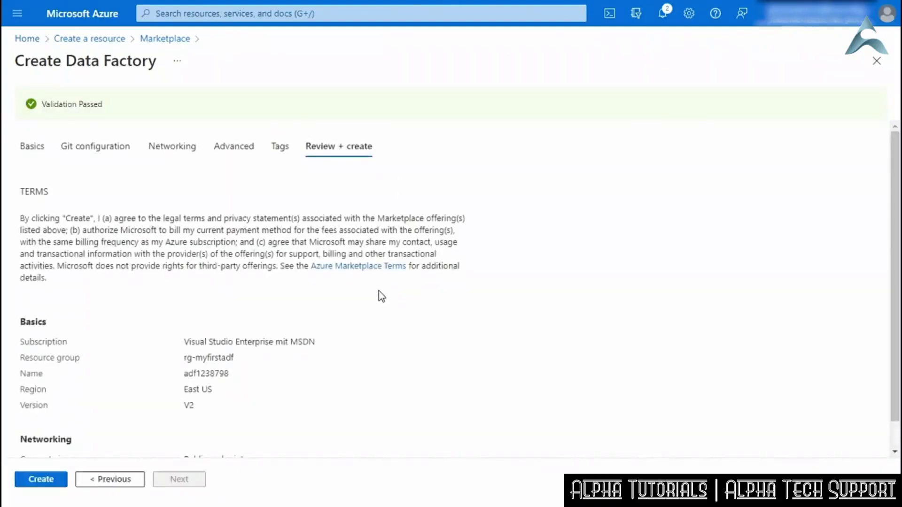
Create the data factory from the reviewed configuration and open the deployed adf1238798 resource
scroll(371, 296, down, 1)
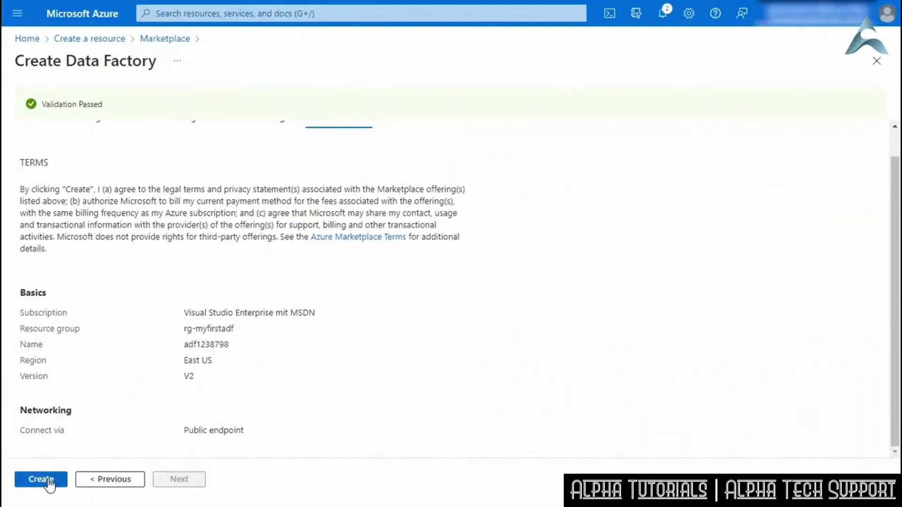
click(41, 479)
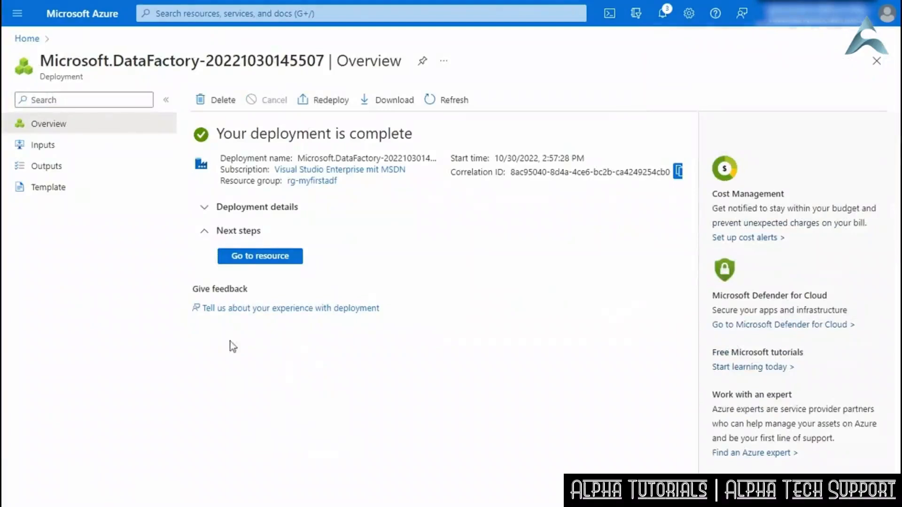
click(252, 261)
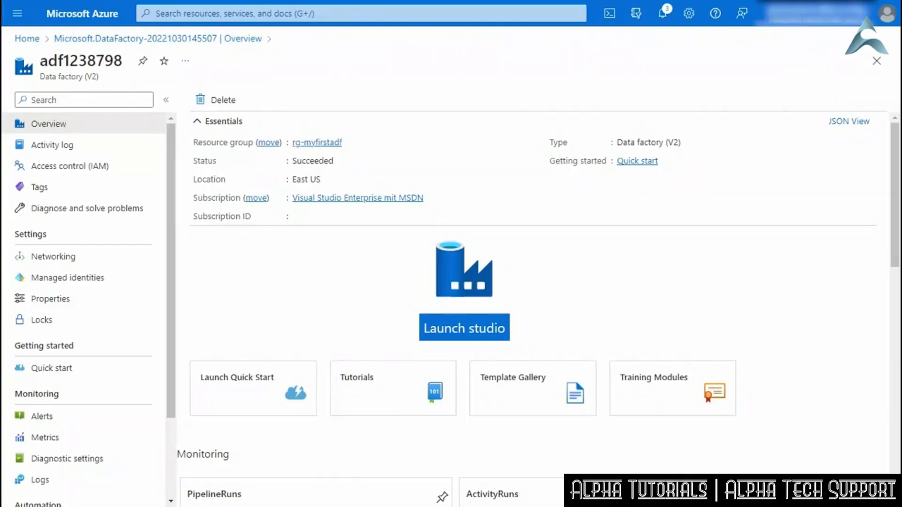
double_click(97, 62)
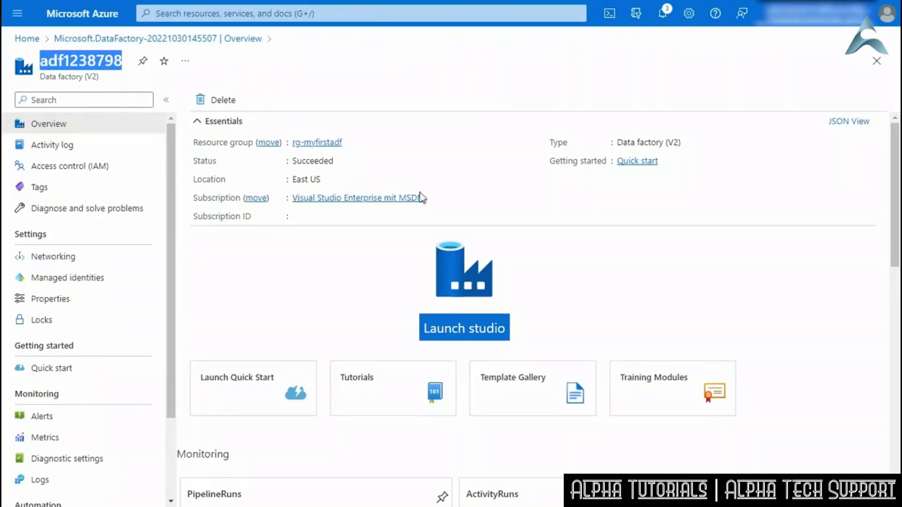
Review the data factory's activity log and the list of roles in its access control
click(62, 147)
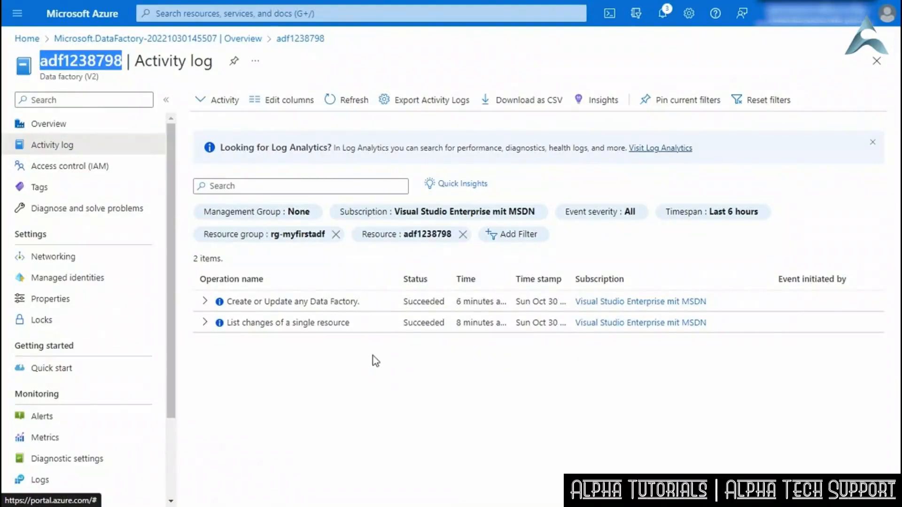
click(52, 169)
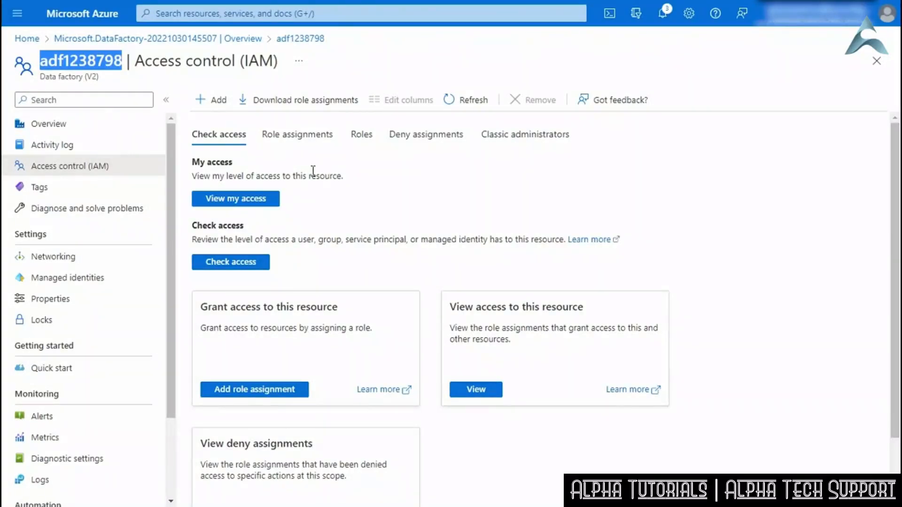
click(359, 136)
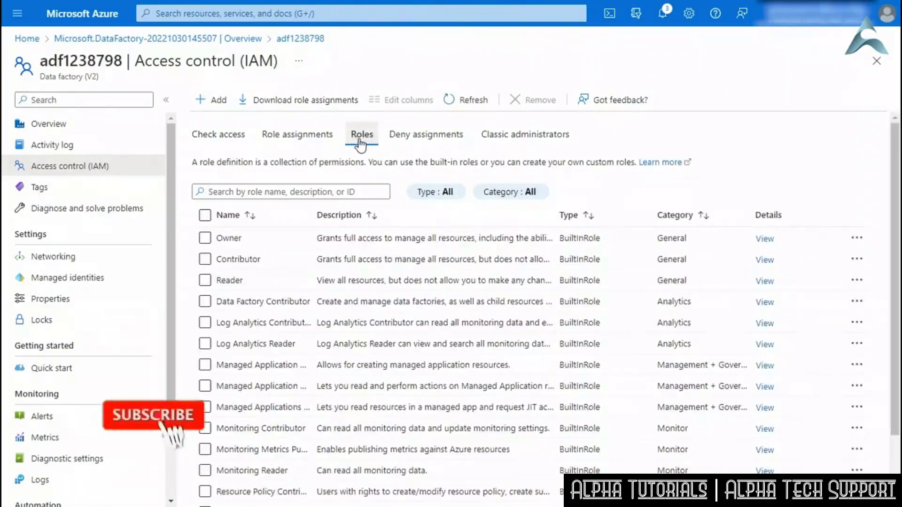
scroll(393, 301, down, 2)
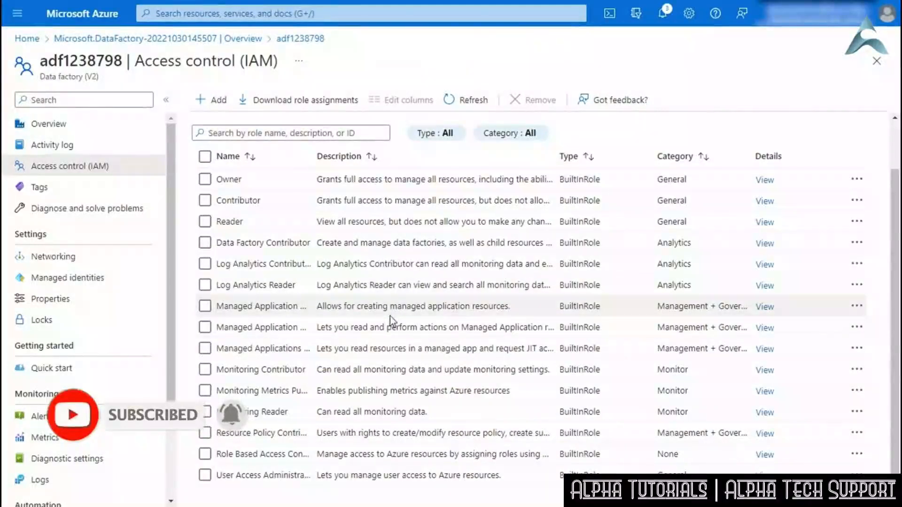
Mark the Owner, Contributor and Reader roles in the role list and clear the whole selection
click(205, 179)
click(208, 223)
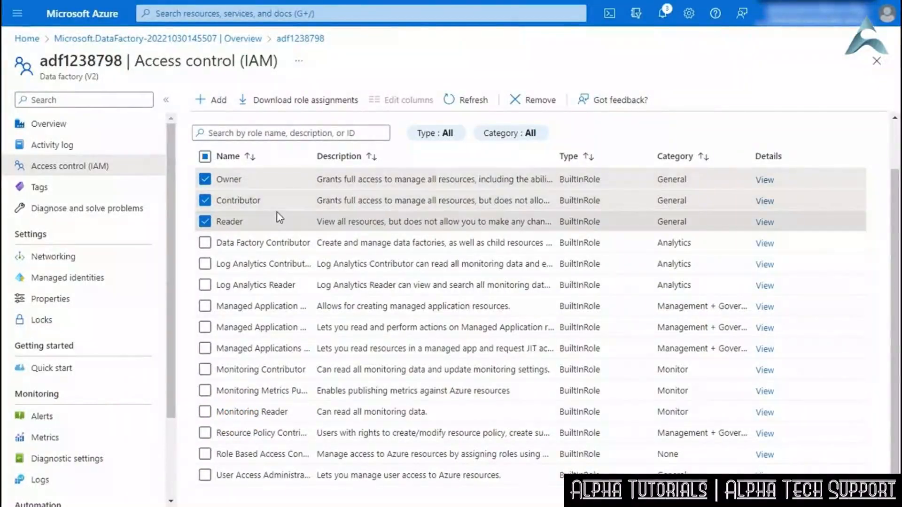
click(205, 156)
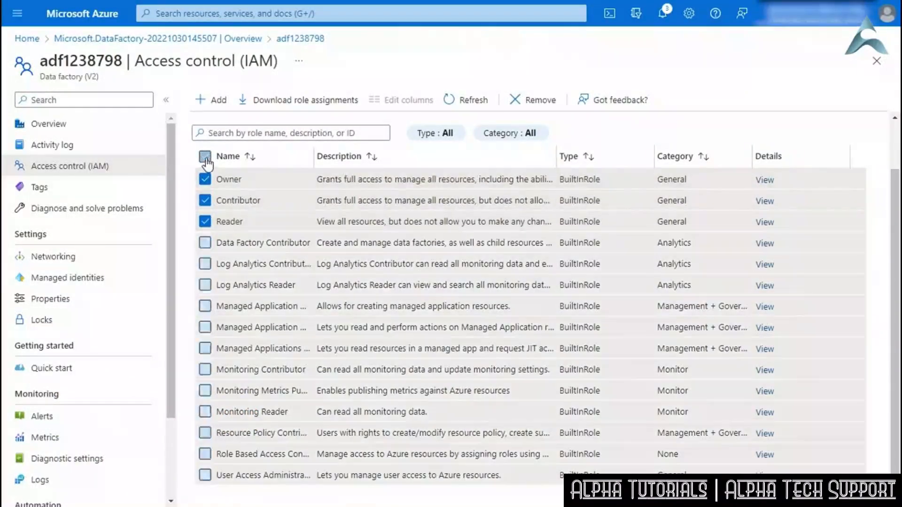
click(205, 156)
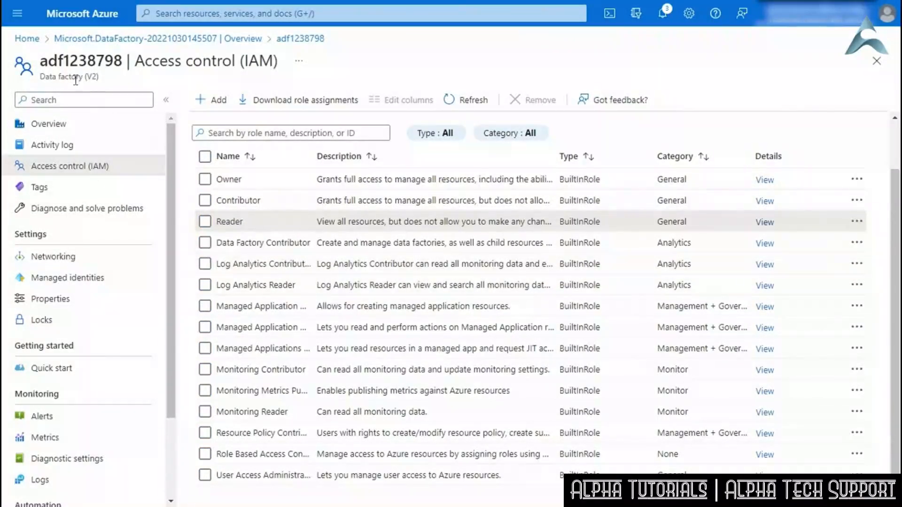
Select the Data Factory Contributor role and view its permission details
double_click(63, 65)
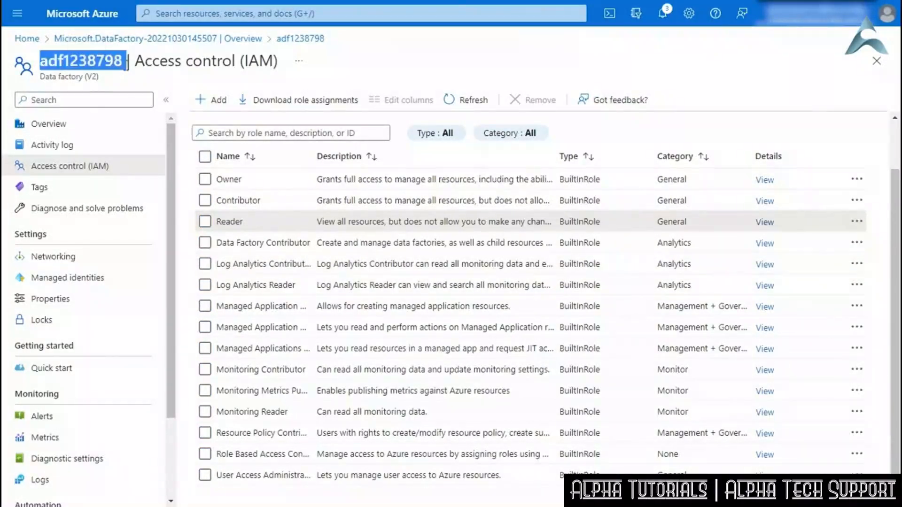
click(120, 61)
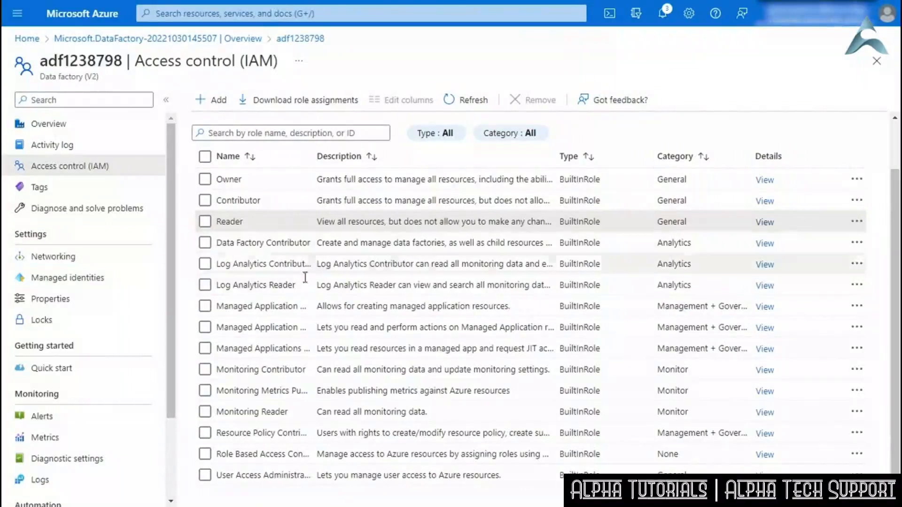
click(205, 243)
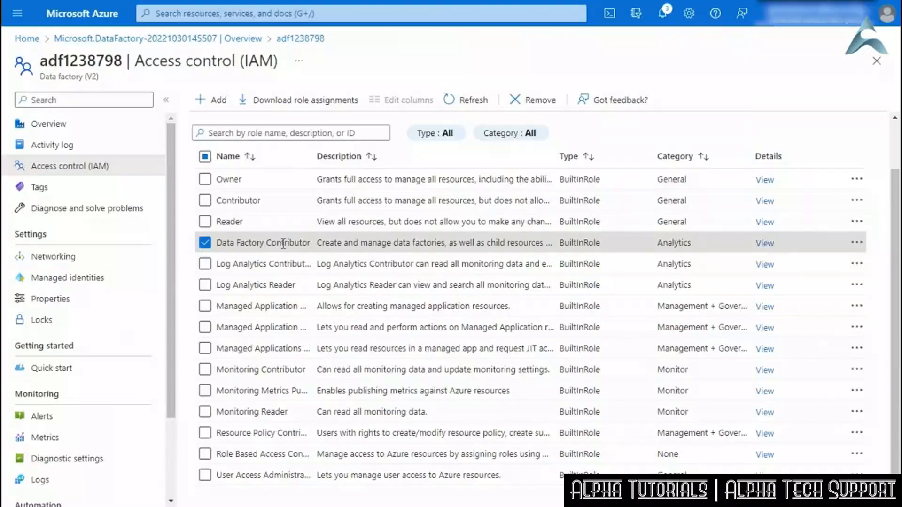
click(766, 245)
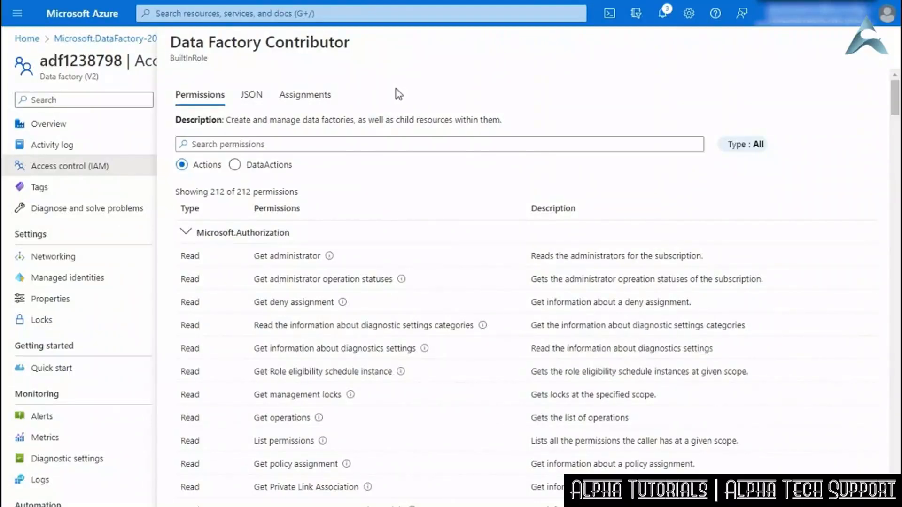
Examine the JSON definition of the Data Factory Contributor role, including its allowed actions and description
click(253, 105)
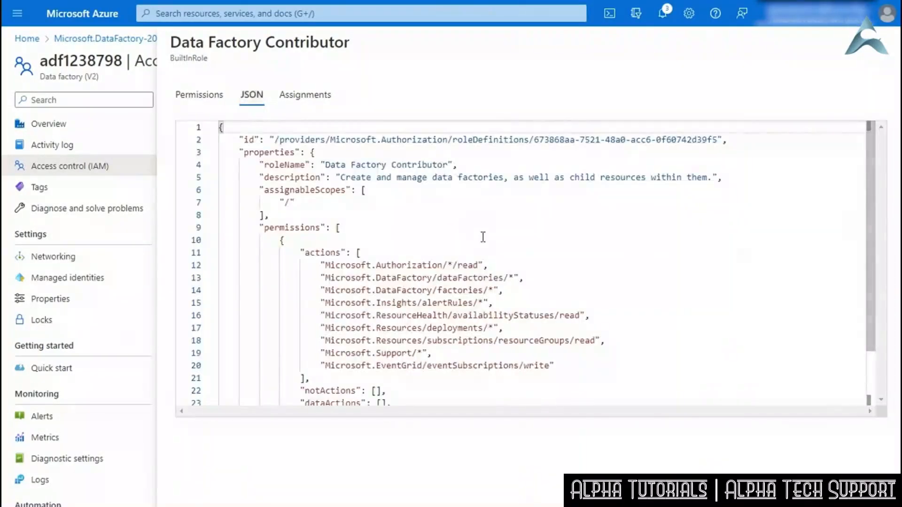
scroll(492, 249, down, 2)
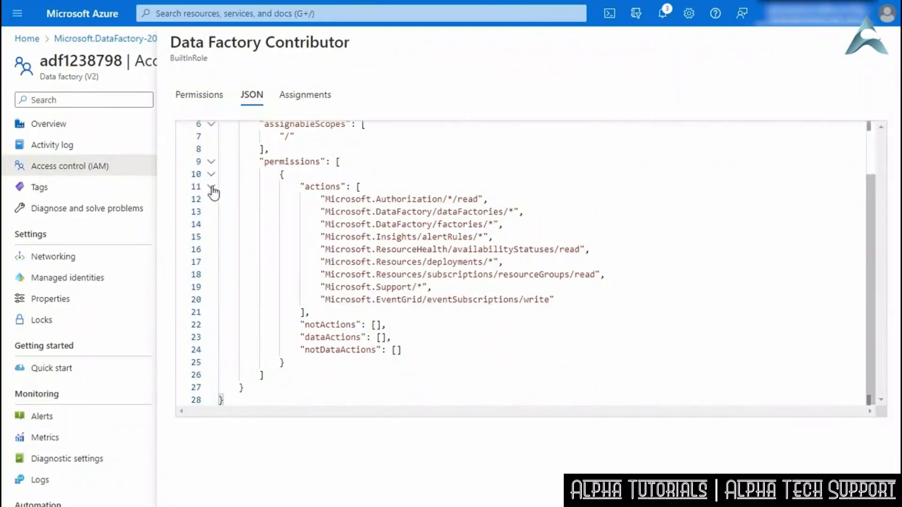
click(212, 188)
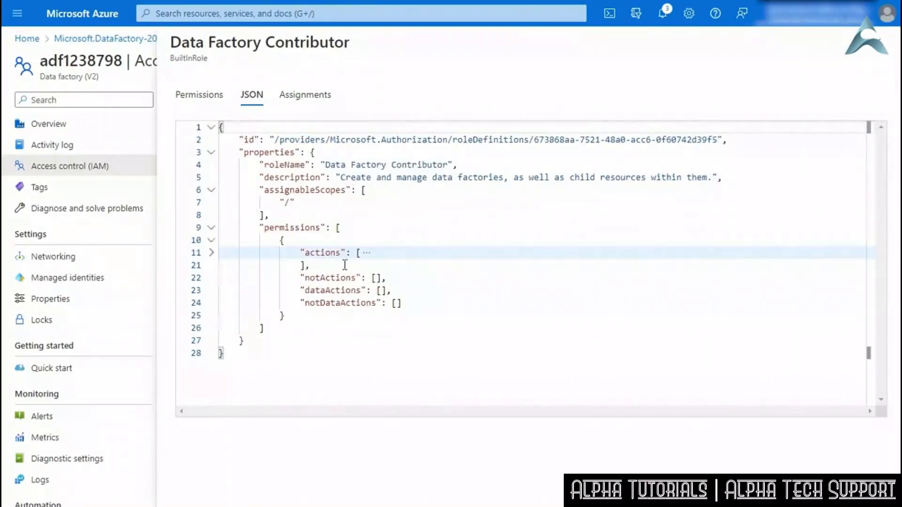
click(211, 253)
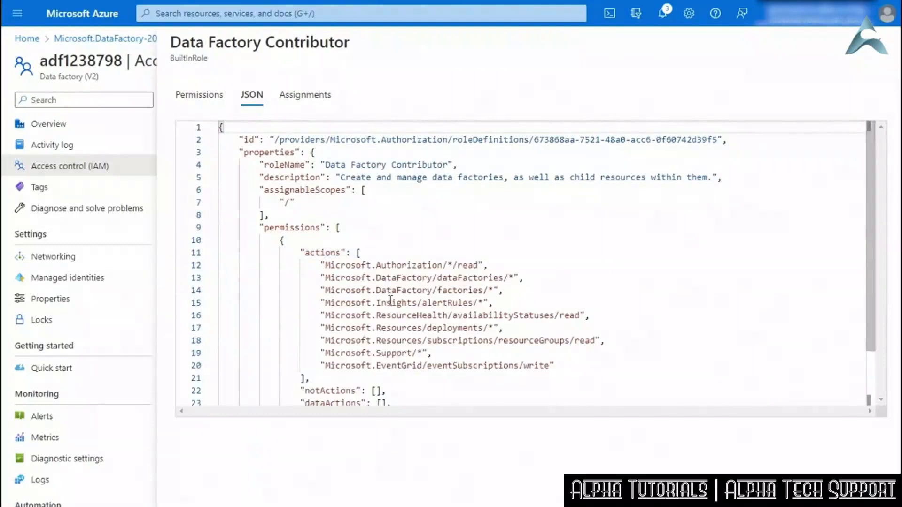
scroll(390, 301, down, 1)
drag(553, 333, 162, 236)
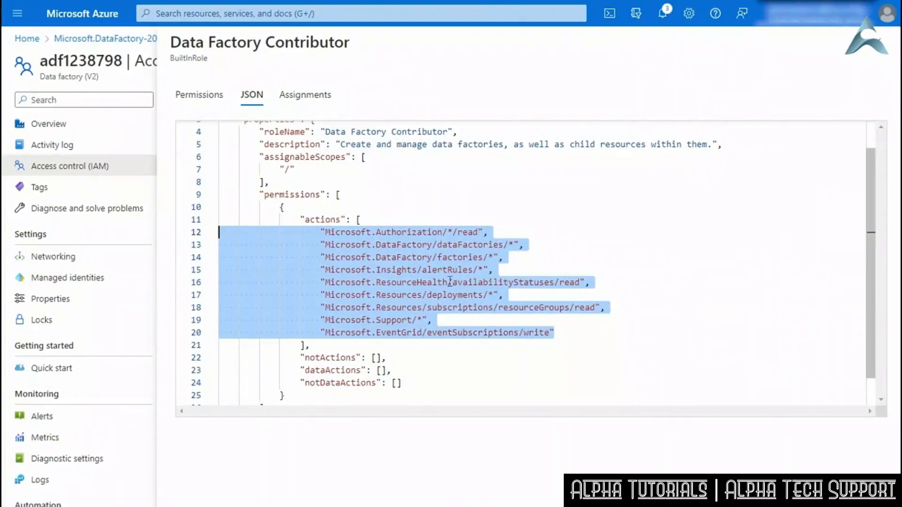
click(201, 146)
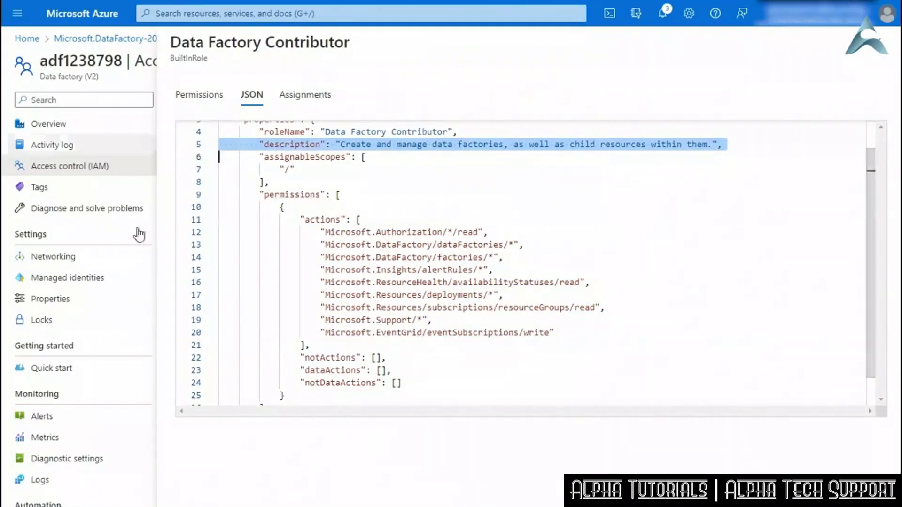
View the data factory's tags and look through the common problem categories for troubleshooting
click(47, 191)
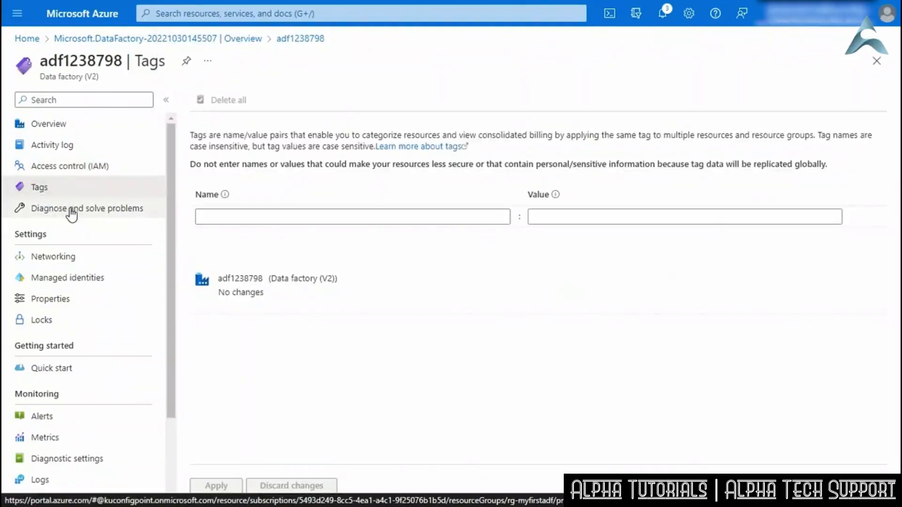
click(73, 211)
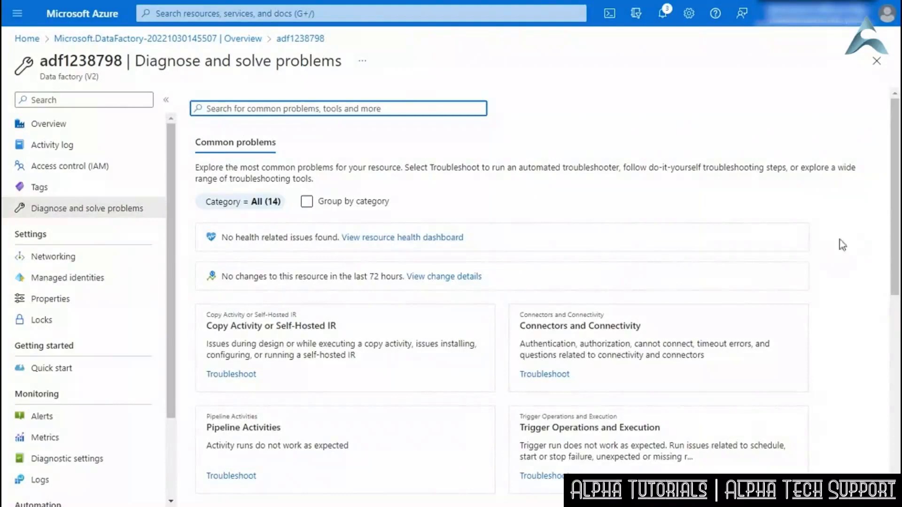
drag(891, 207, 896, 390)
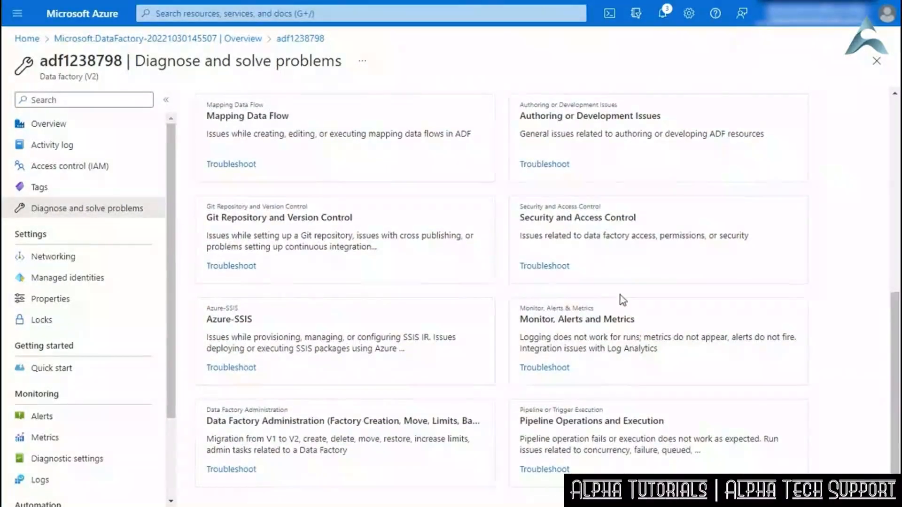
Check the data factory's network access options and its private endpoint connections
click(77, 257)
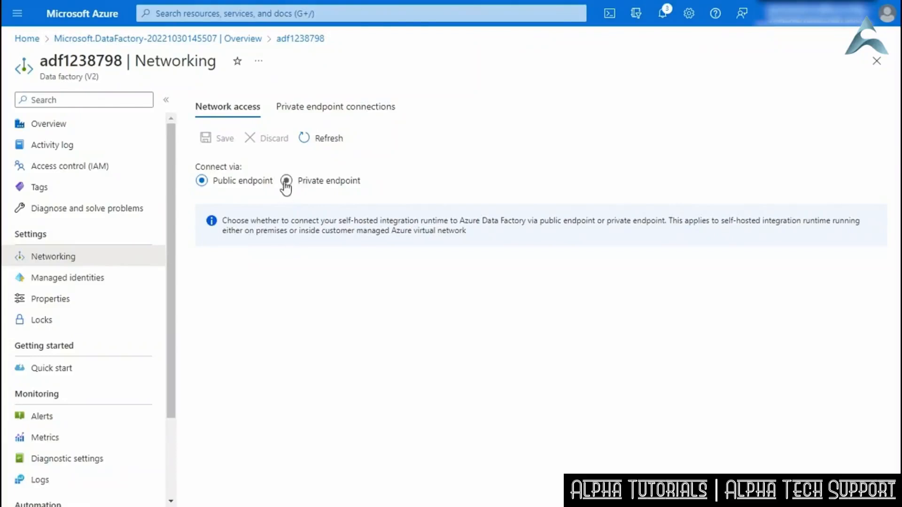
click(316, 108)
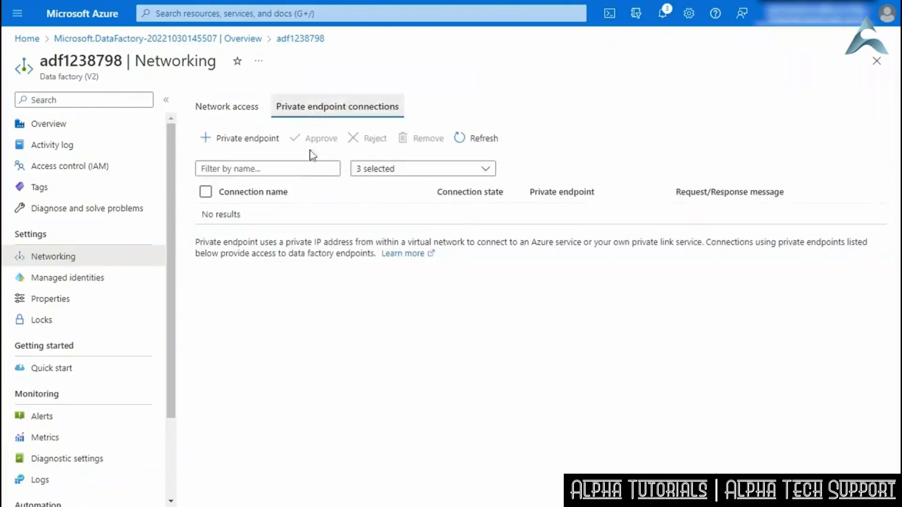
click(229, 121)
Examine the data factory's system-assigned managed identity, including its object (principal) ID
click(79, 284)
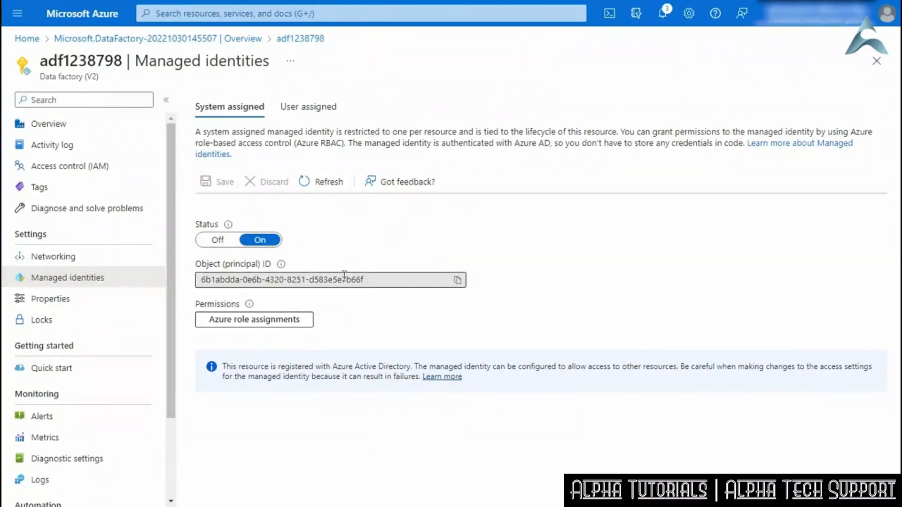
drag(364, 280, 205, 280)
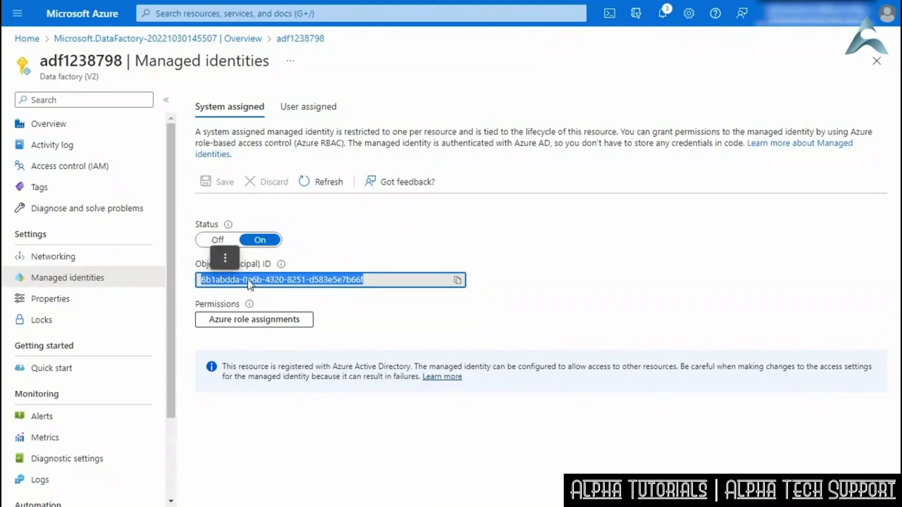
click(593, 273)
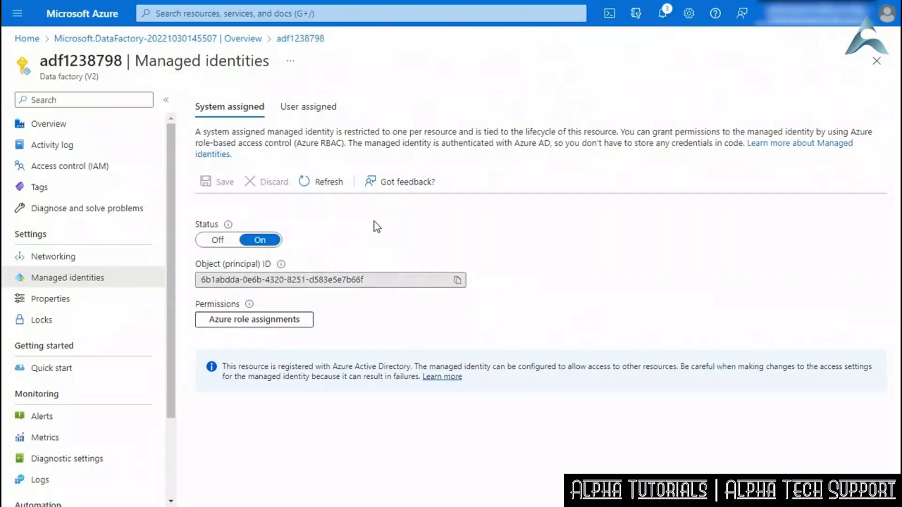
double_click(84, 61)
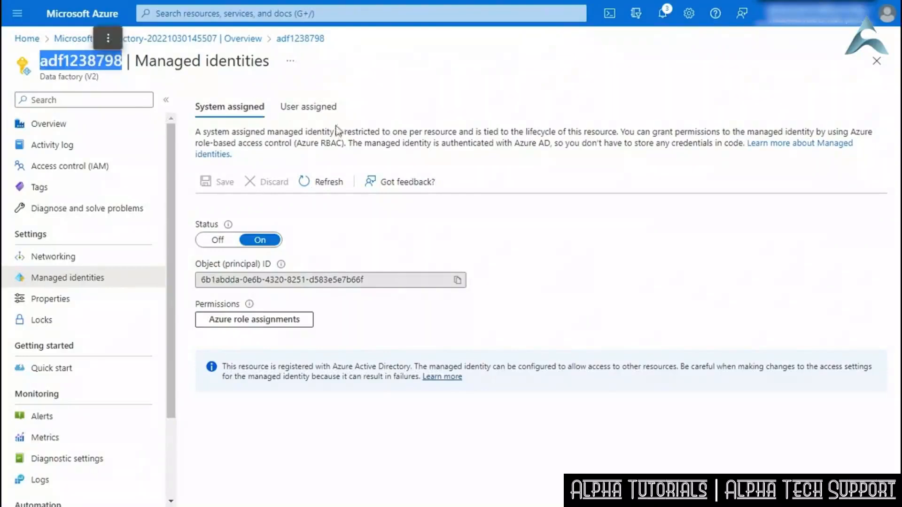
click(409, 133)
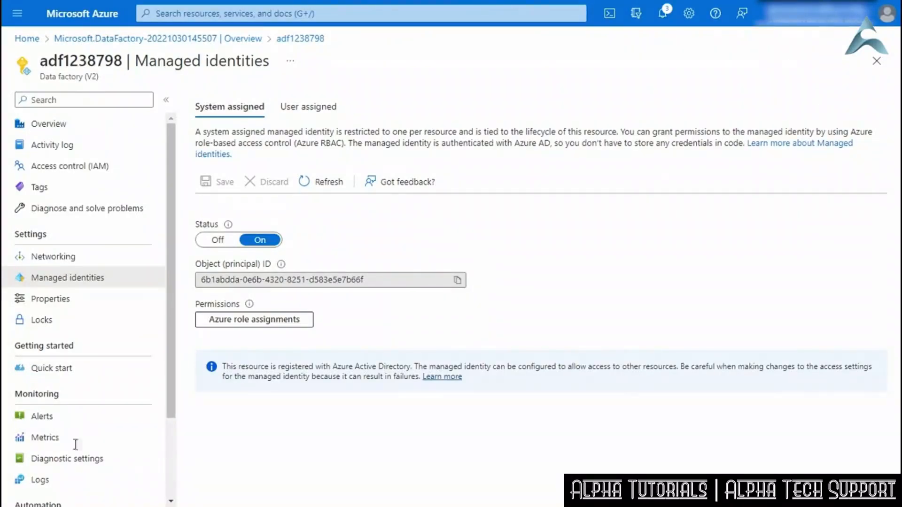
View the data factory's properties and check which lock types can be added to it, without creating a lock
click(62, 306)
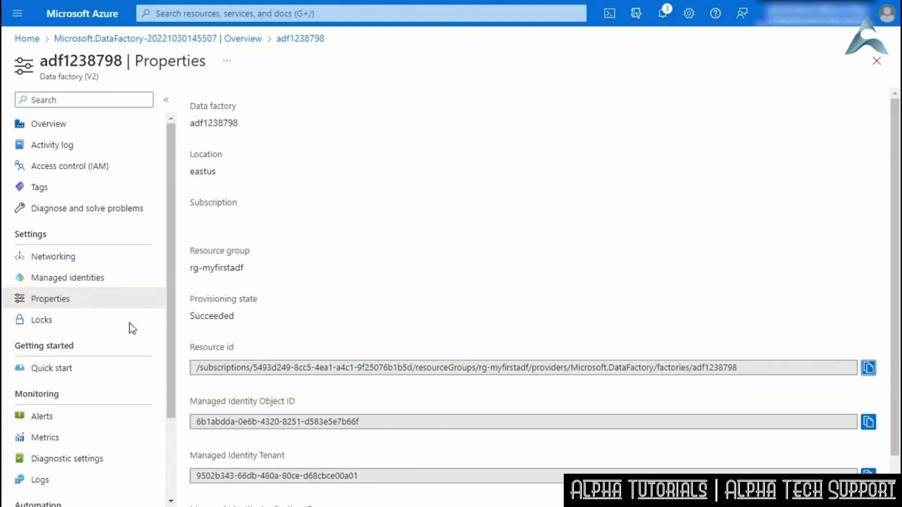
click(64, 325)
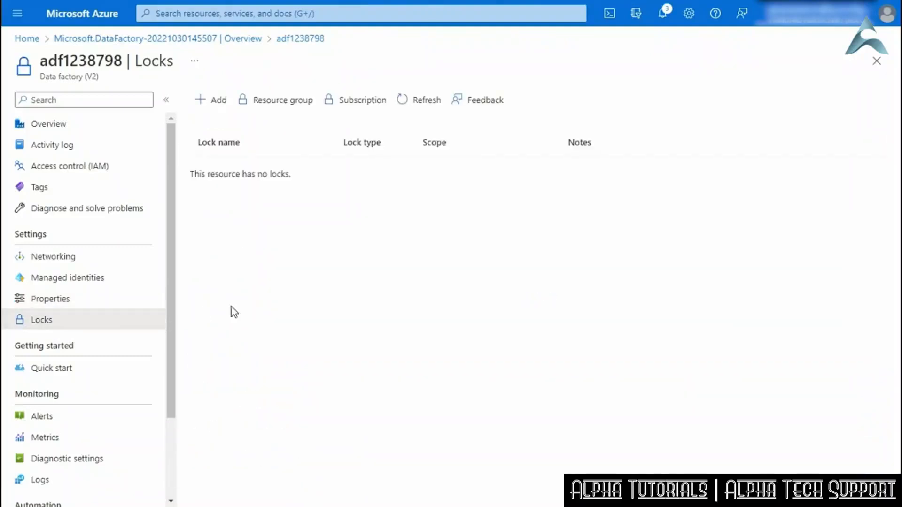
click(214, 105)
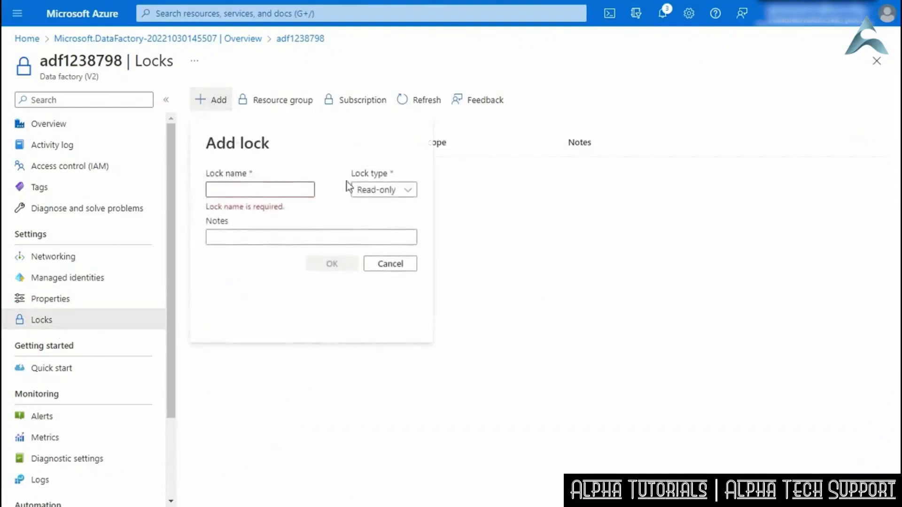
click(364, 190)
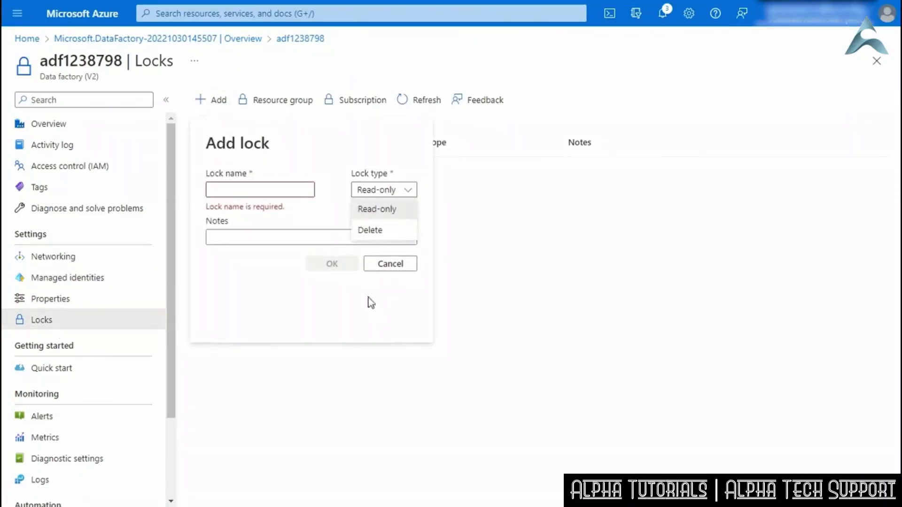
click(386, 270)
Look over the remaining management sections, return to the data factory's overview, and launch Azure Data Factory Studio
drag(170, 272, 168, 337)
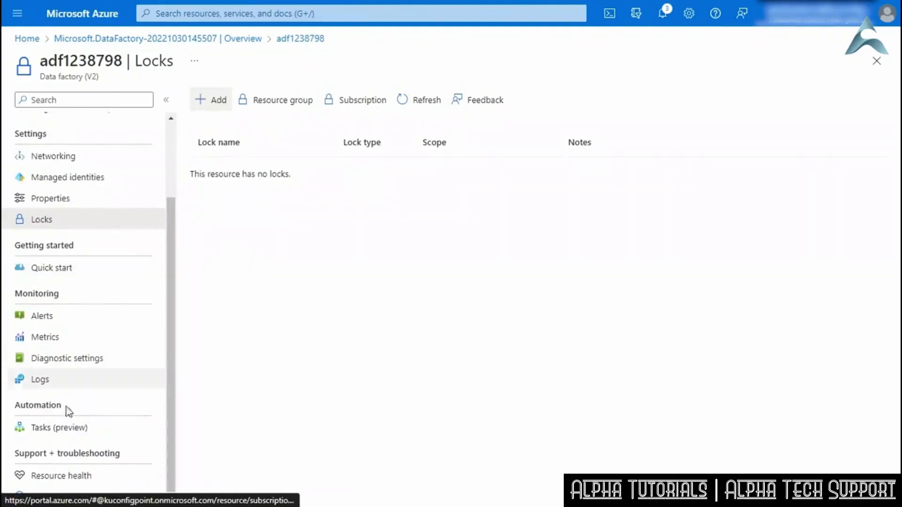
drag(172, 427, 171, 318)
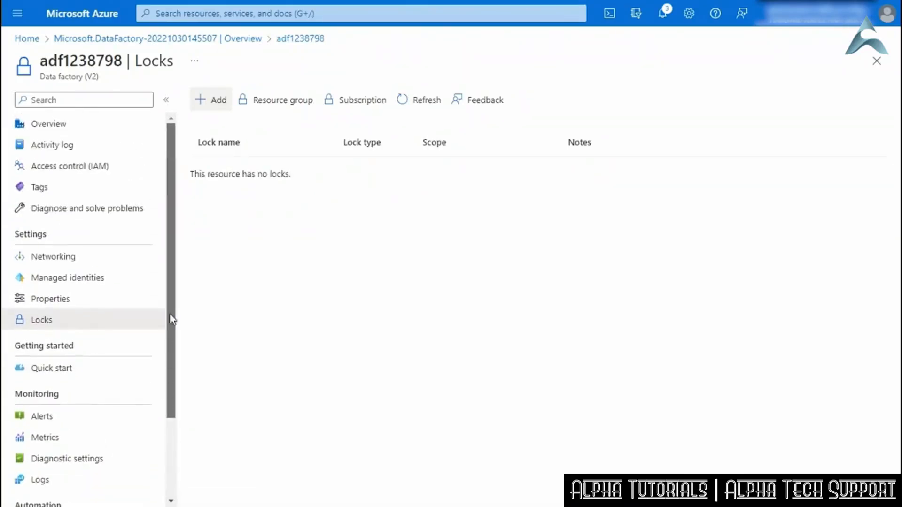
click(61, 131)
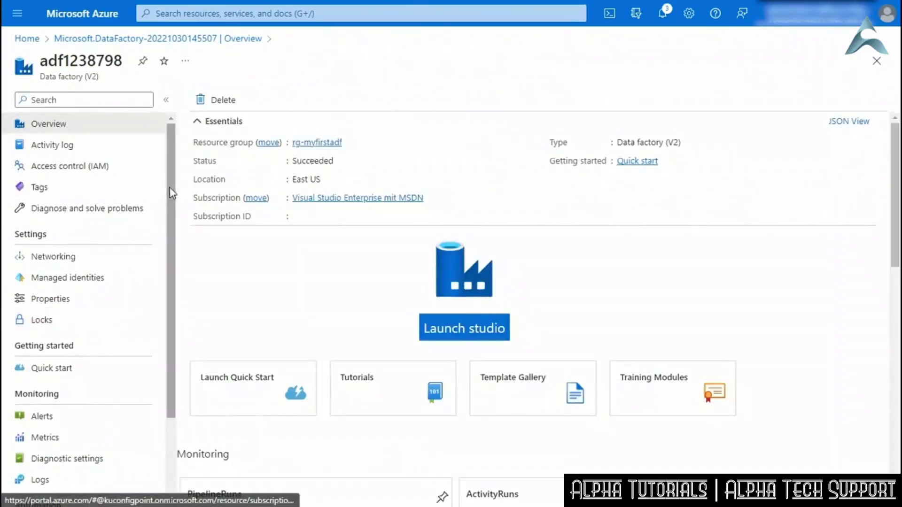
drag(175, 192, 164, 294)
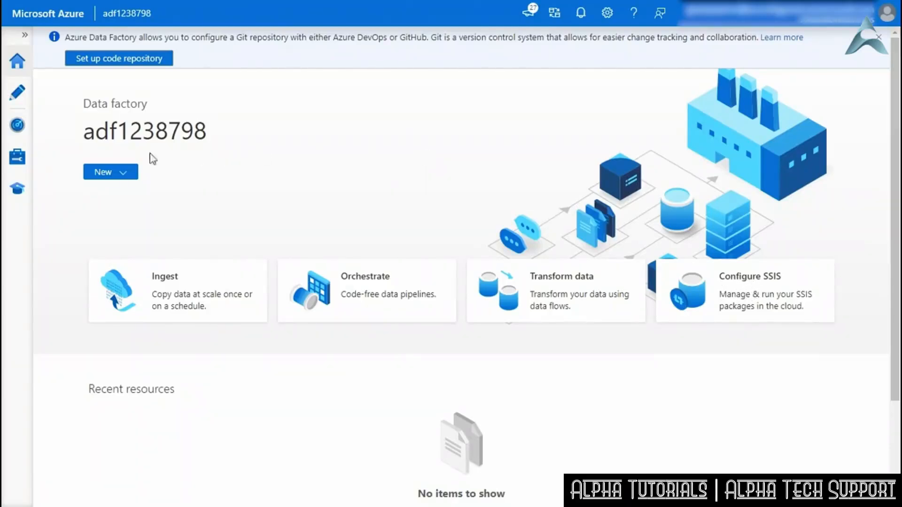
Explore the studio's authoring area and the resource types that can be created from it and the home page
click(19, 98)
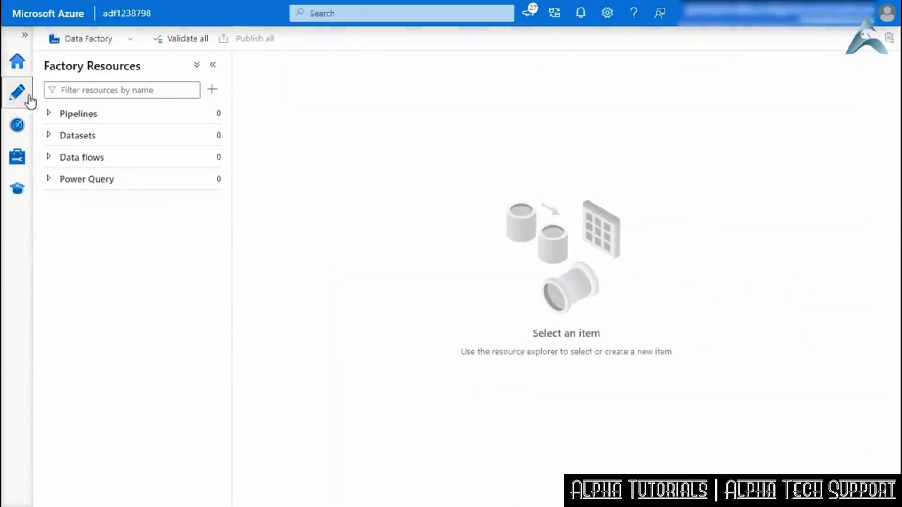
click(12, 70)
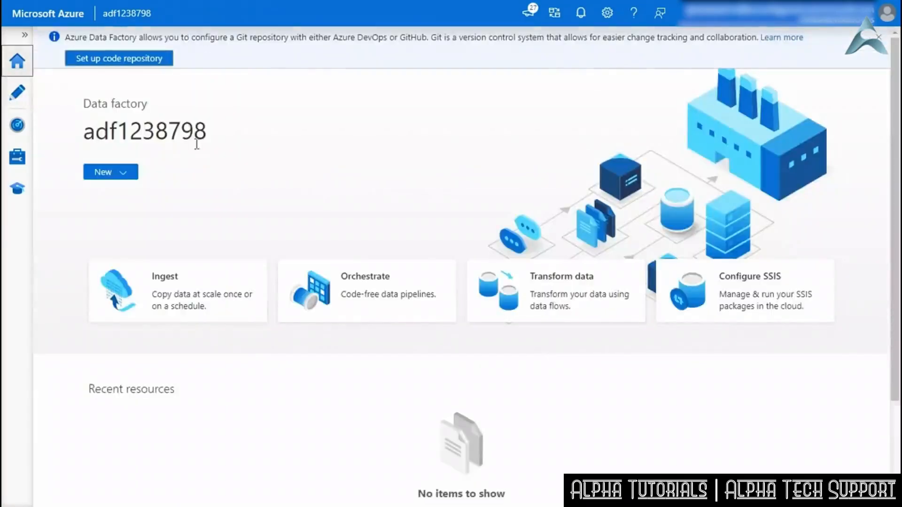
click(123, 173)
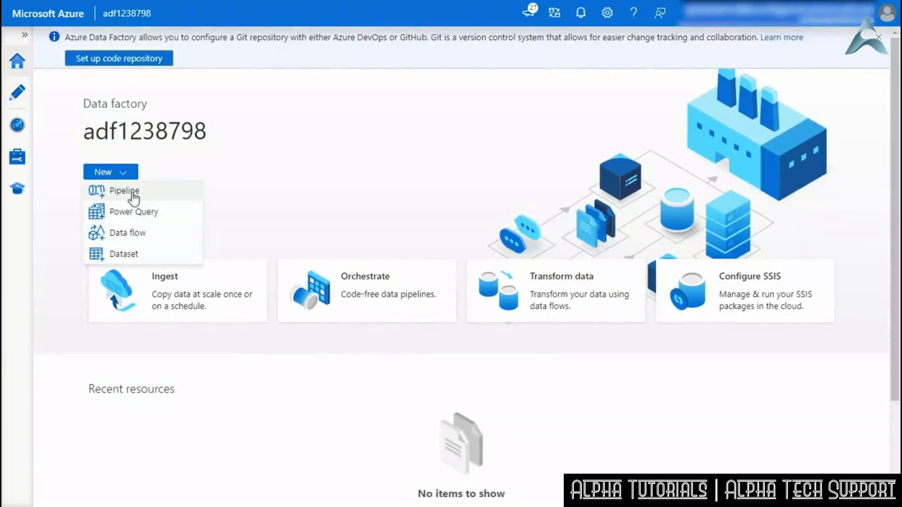
click(19, 97)
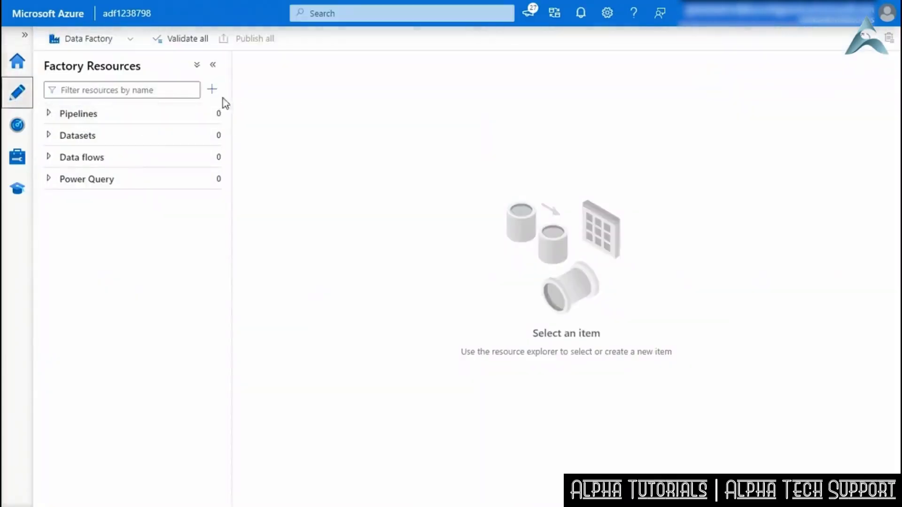
click(213, 90)
mouse_move(246, 115)
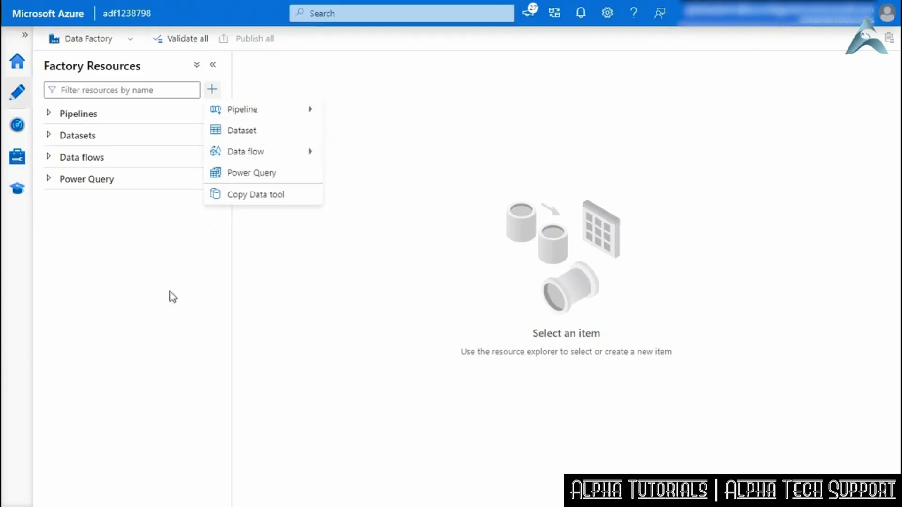
click(145, 280)
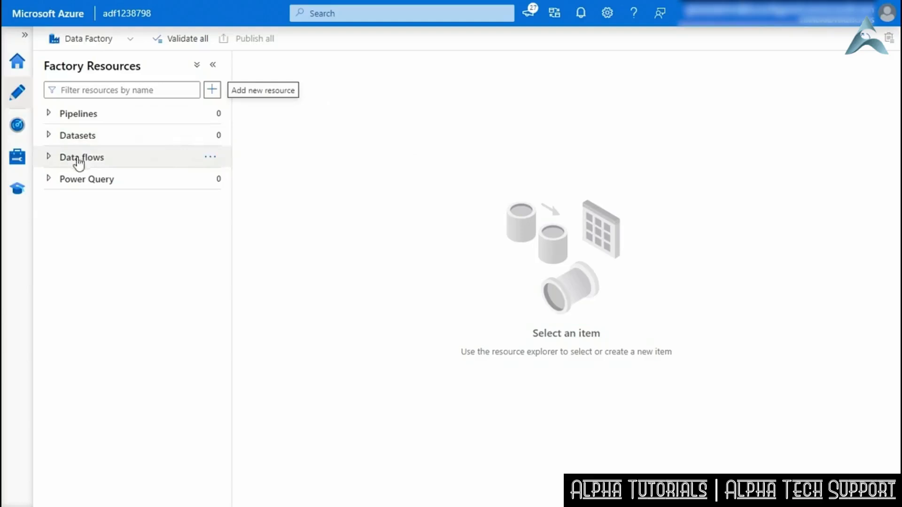
Examine the pipeline runs in the studio's monitoring area and the integration runtimes and linked services in its management area
click(17, 126)
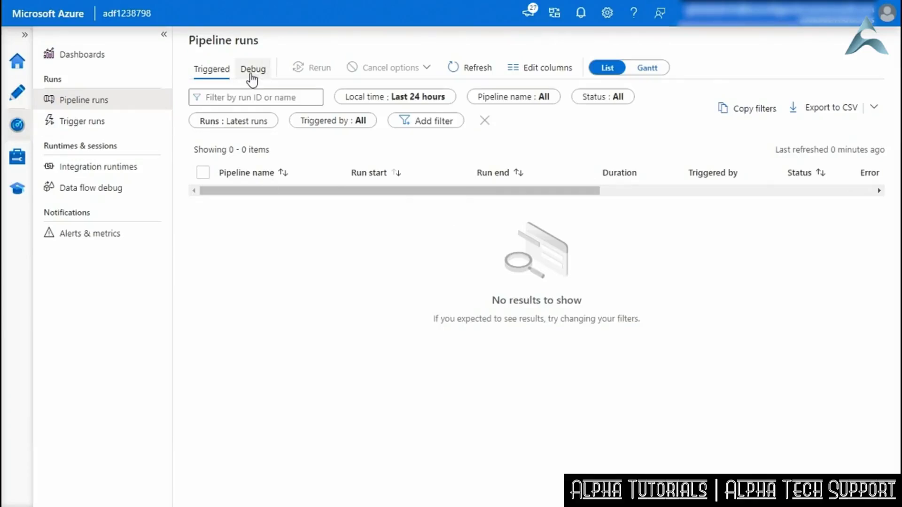
click(16, 167)
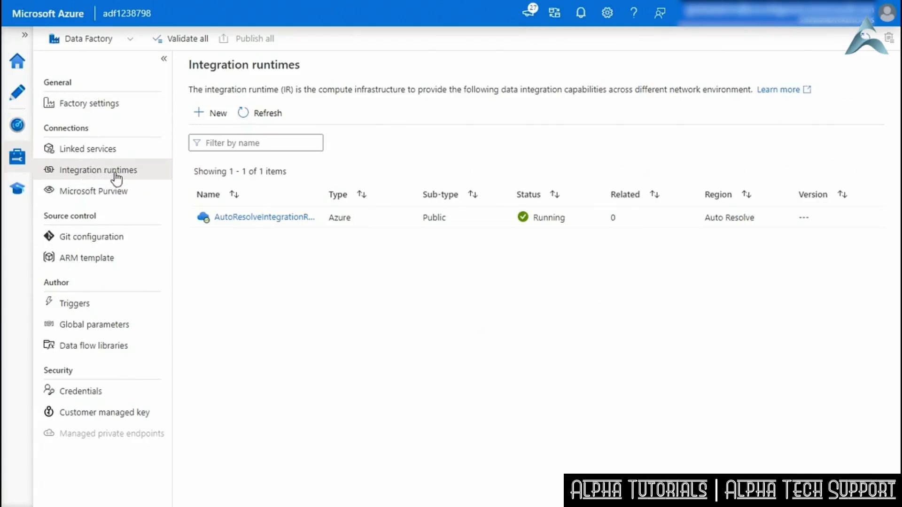
click(84, 149)
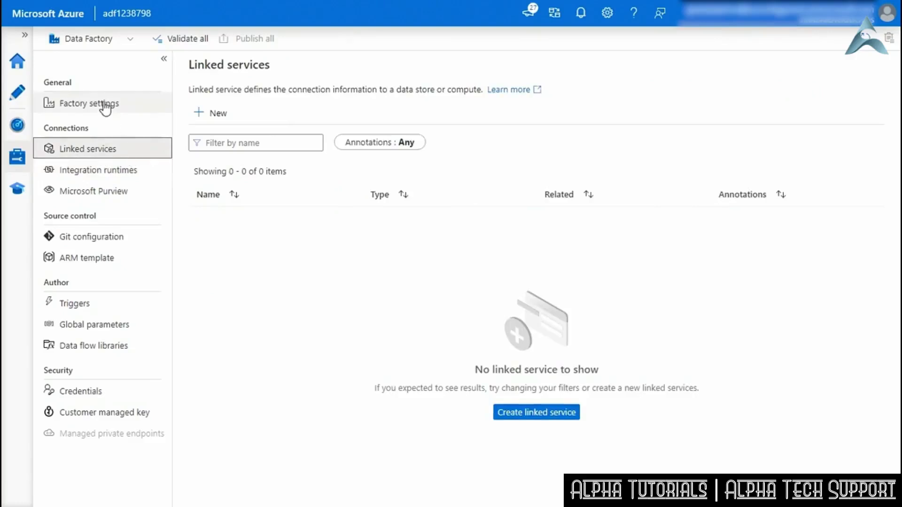
Browse the Learning Center's resources and its featured content up to One-click to Get Started
click(22, 192)
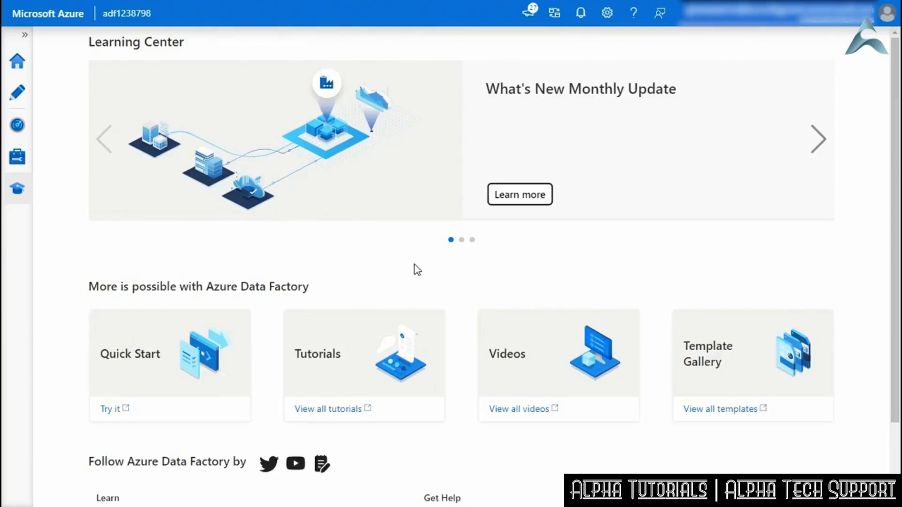
scroll(470, 255, down, 2)
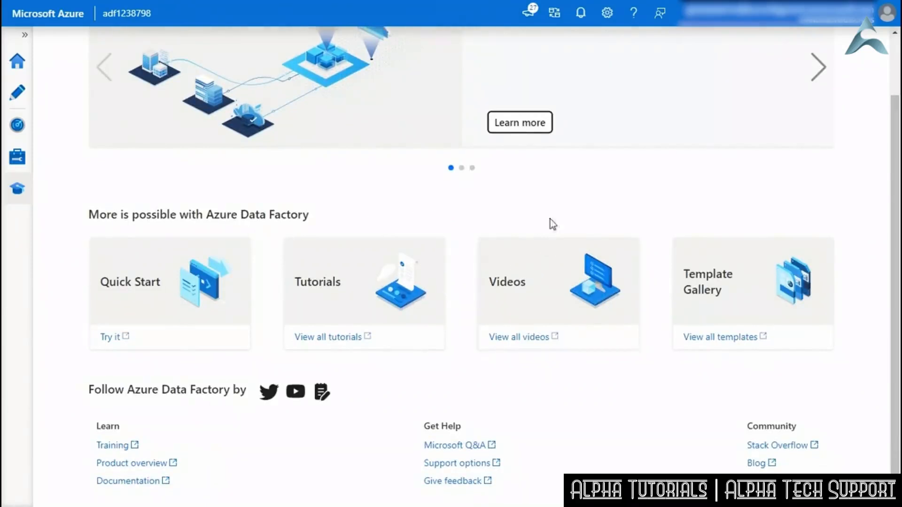
scroll(539, 233, up, 2)
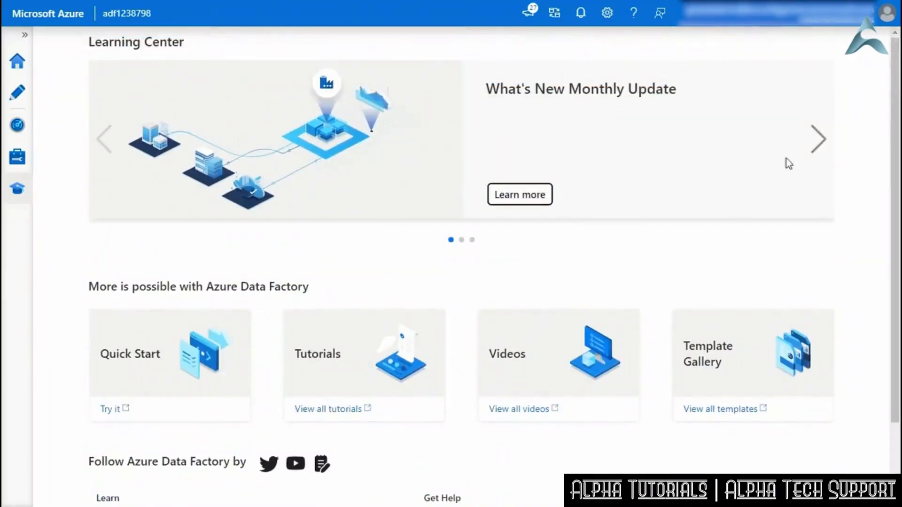
click(819, 150)
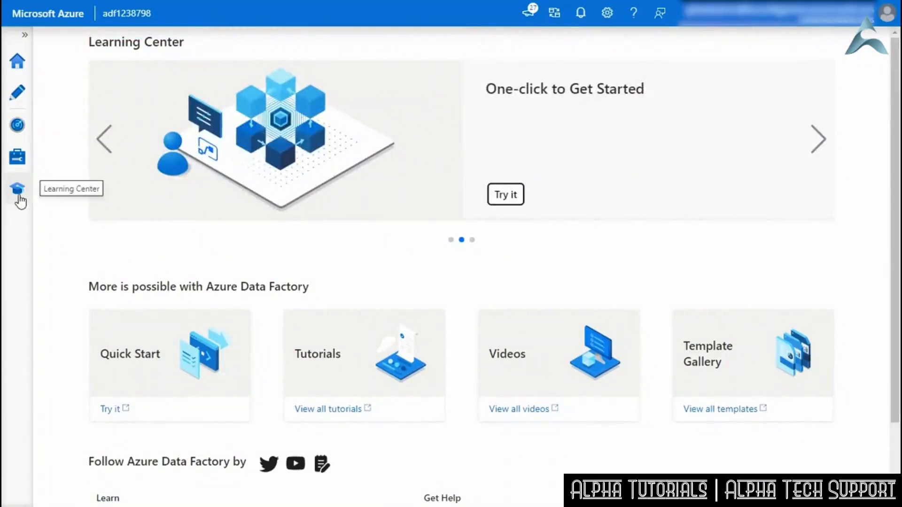
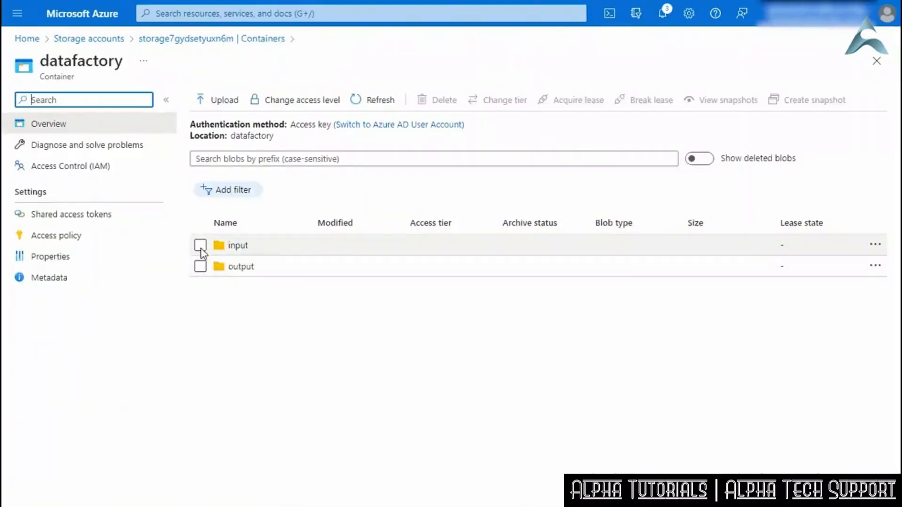
In the Azure portal, view the contents of moviesDB2.csv in the datafactory container's input folder
click(200, 245)
click(200, 266)
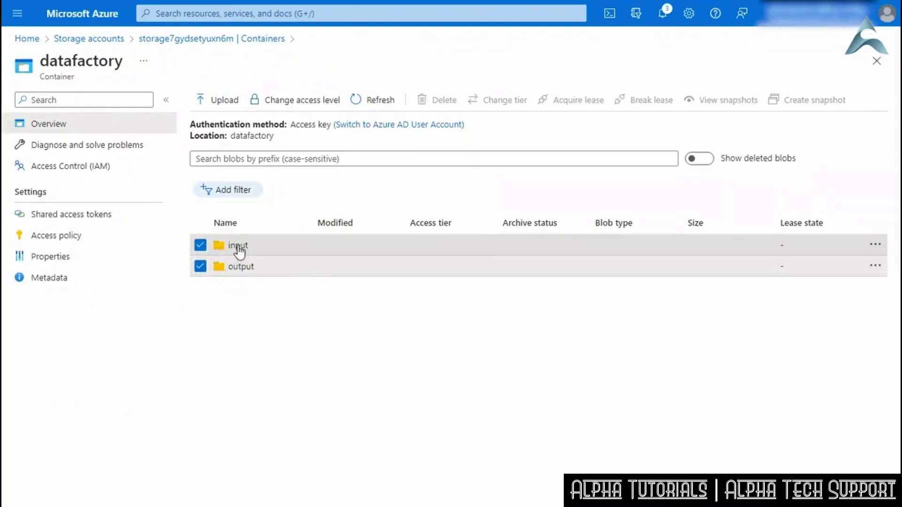
click(238, 246)
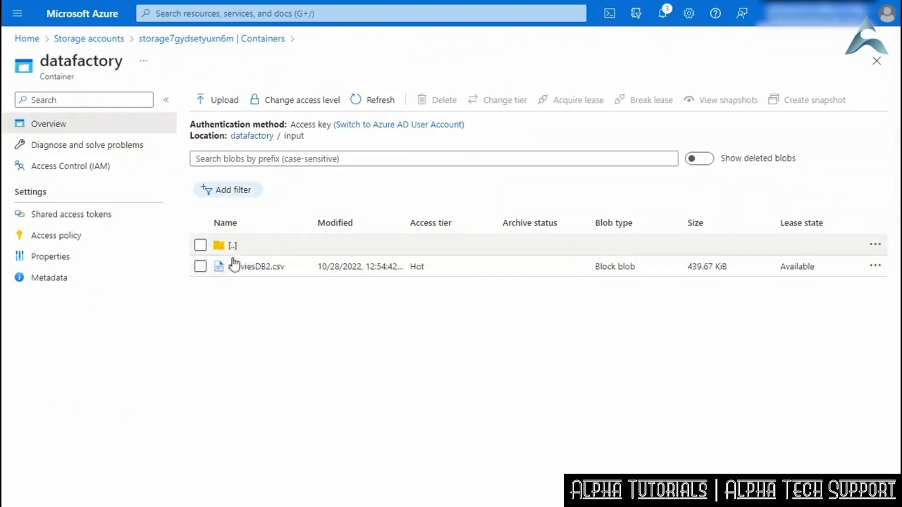
click(252, 272)
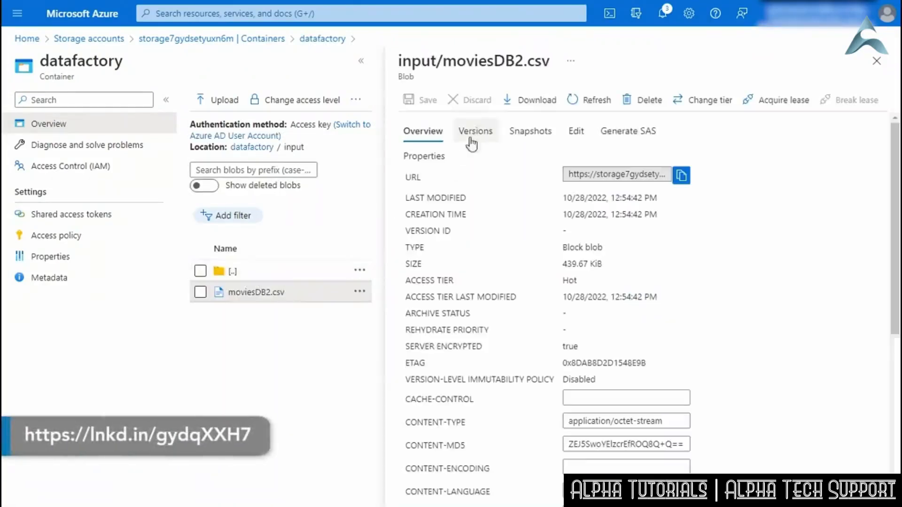
click(574, 134)
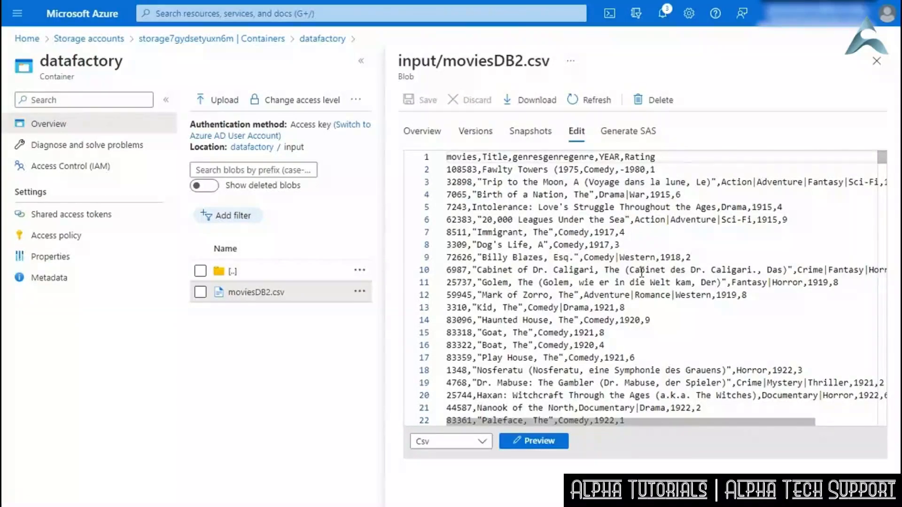
Return to the datafactory container and inspect the contents of moviesDB2.csv in its output folder
click(322, 38)
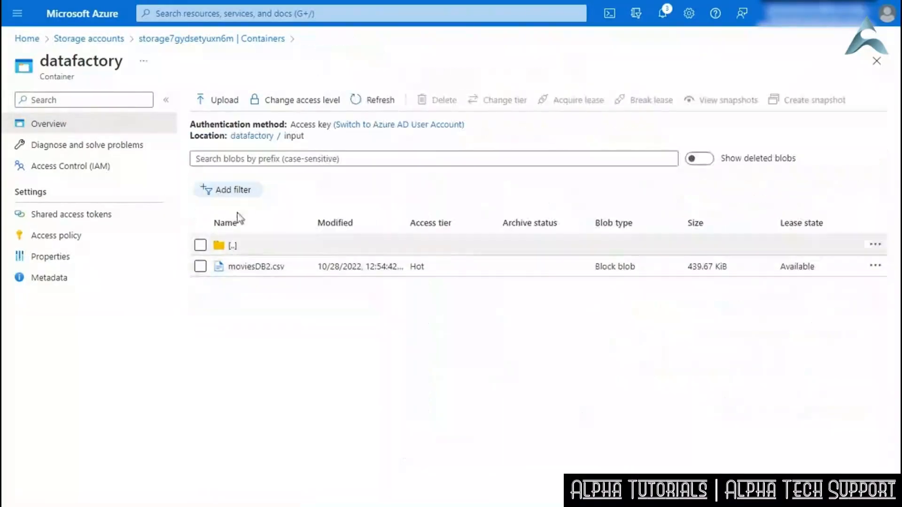
click(254, 39)
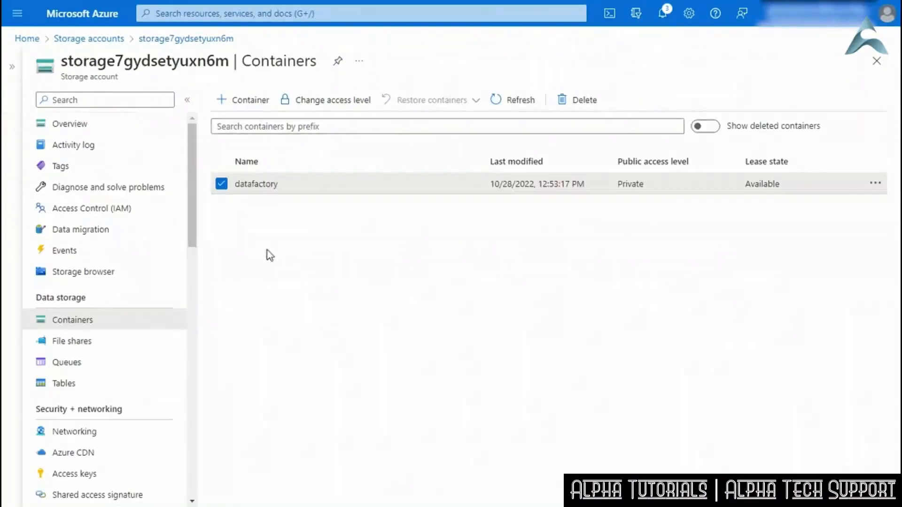
click(254, 186)
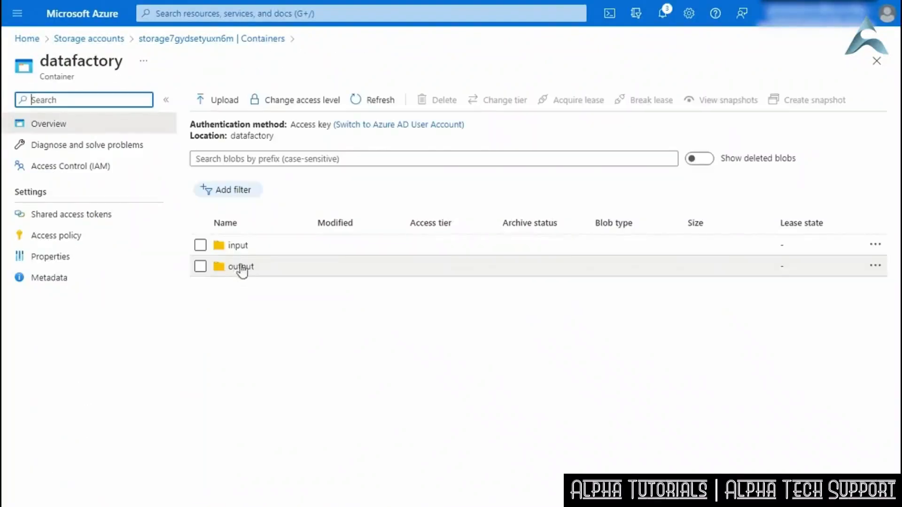
click(241, 270)
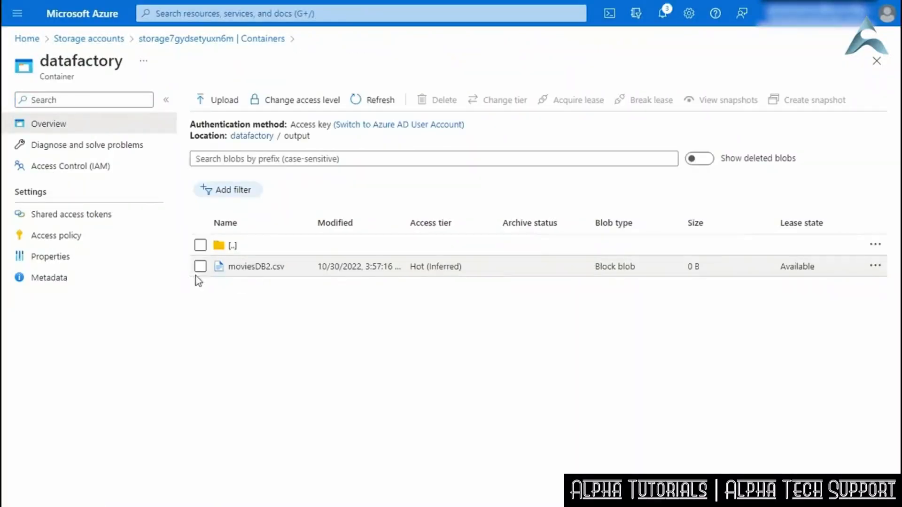
click(261, 271)
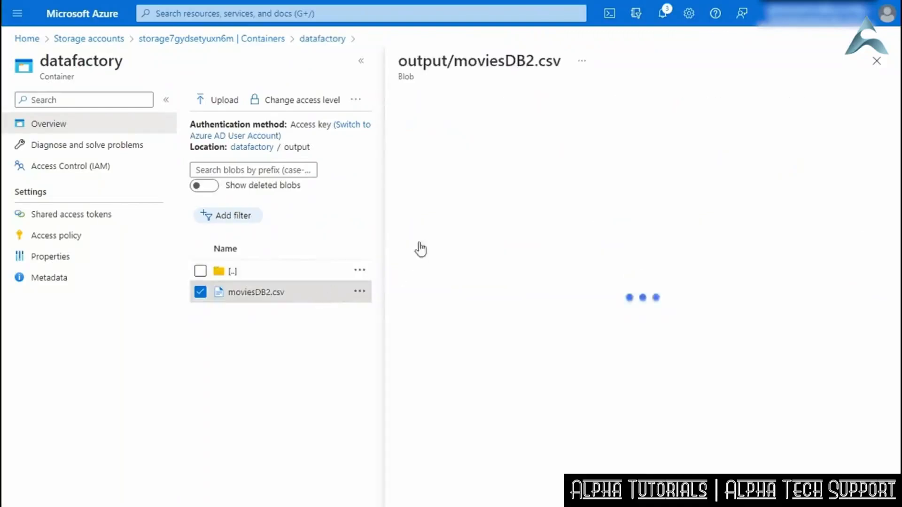
click(577, 134)
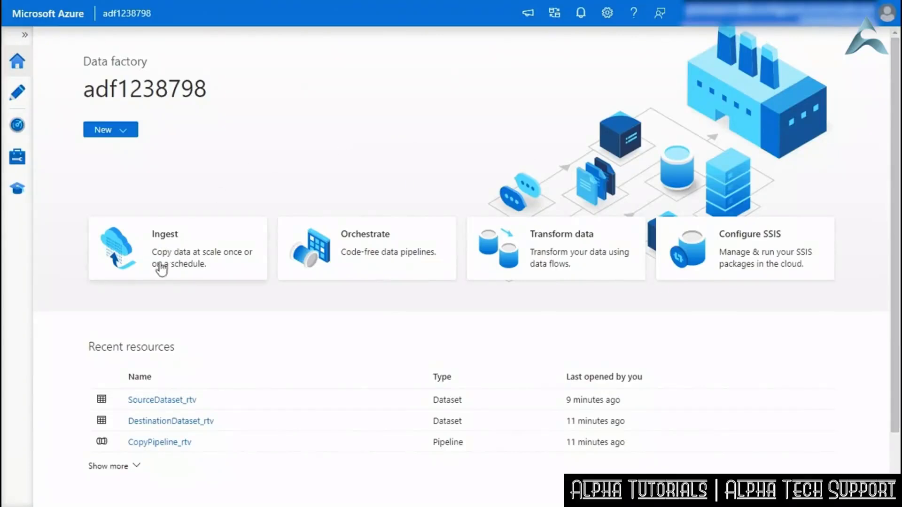
Start a built-in copy task set to run once now and review the available source data store types
click(180, 254)
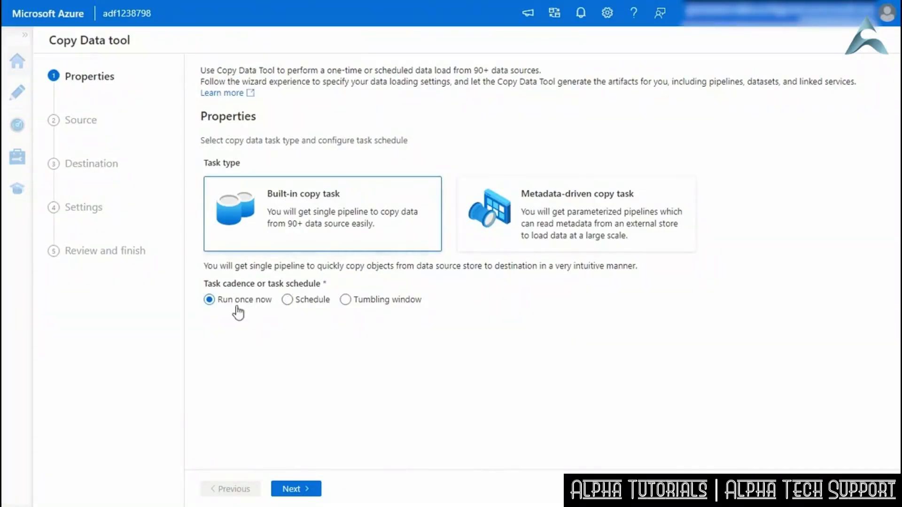
click(294, 488)
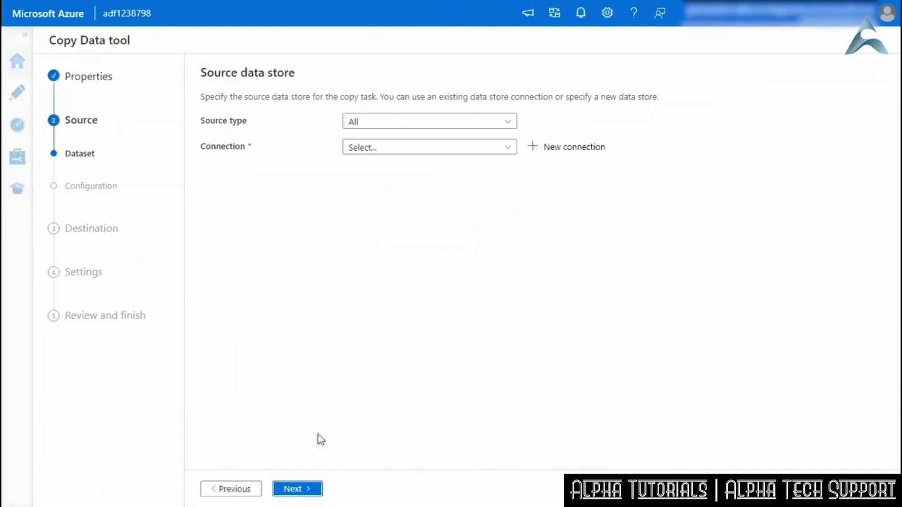
click(433, 123)
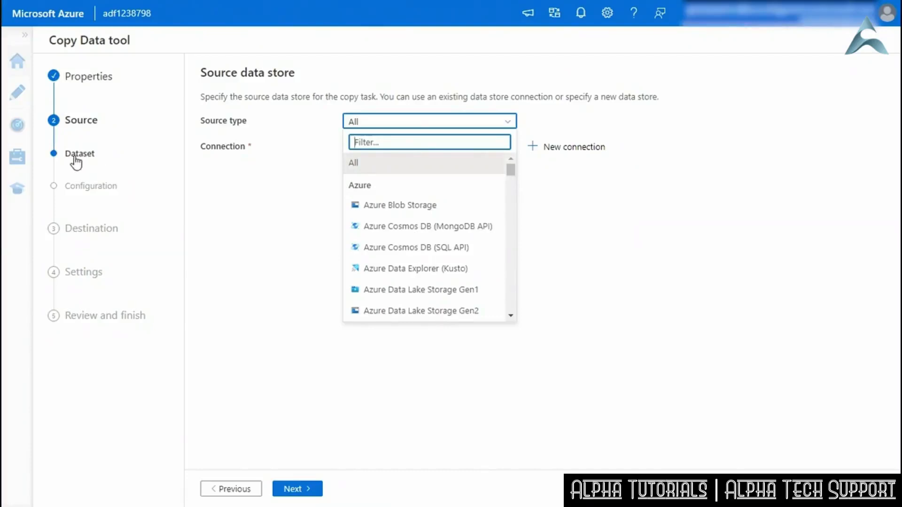
click(511, 179)
mouse_move(508, 182)
mouse_down()
mouse_move(509, 310)
mouse_move(513, 167)
mouse_up()
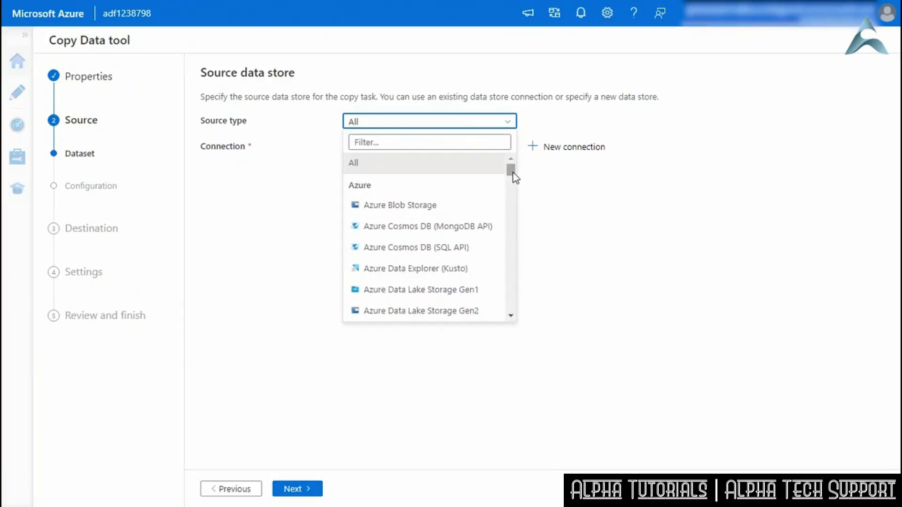
click(582, 195)
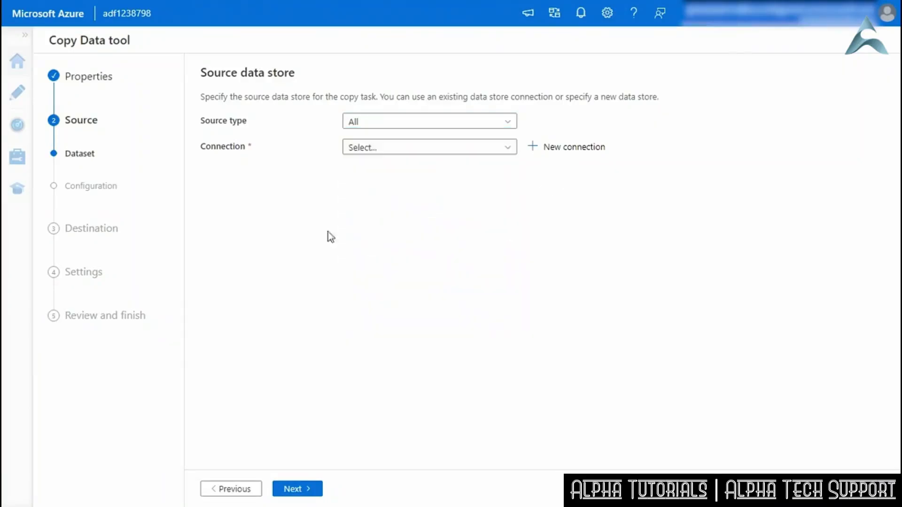
Begin a new source connection of the Azure Blob Storage type
click(383, 151)
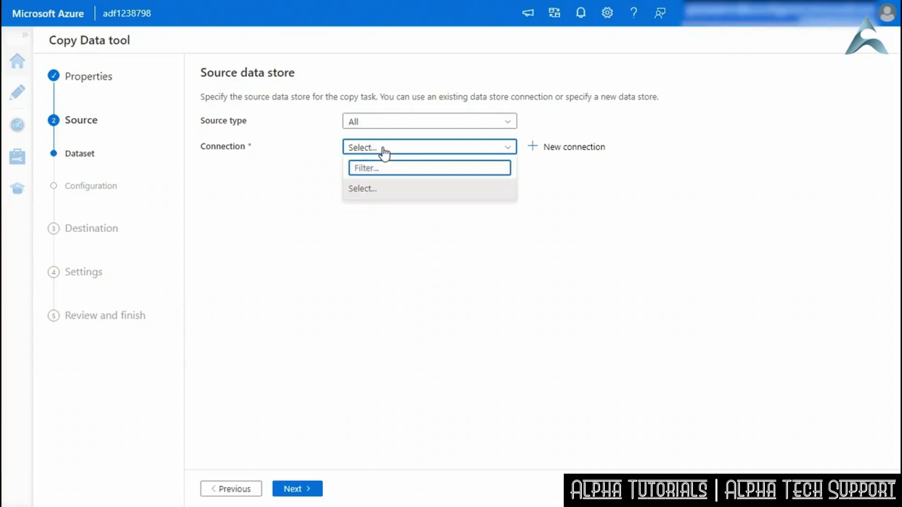
click(570, 149)
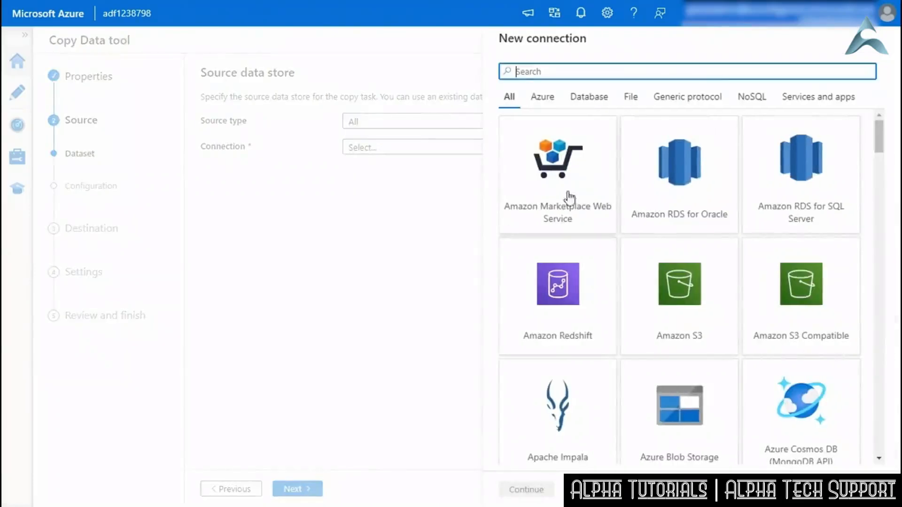
drag(878, 134, 878, 155)
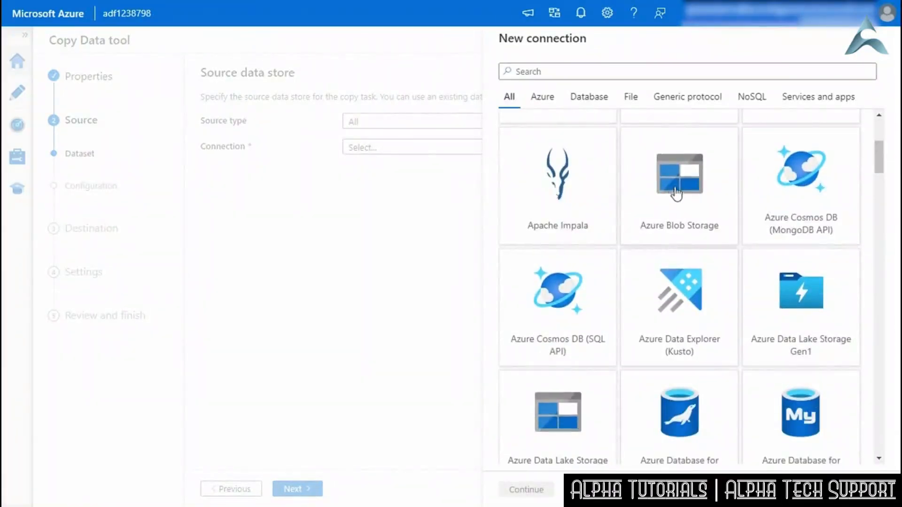
click(676, 191)
click(526, 491)
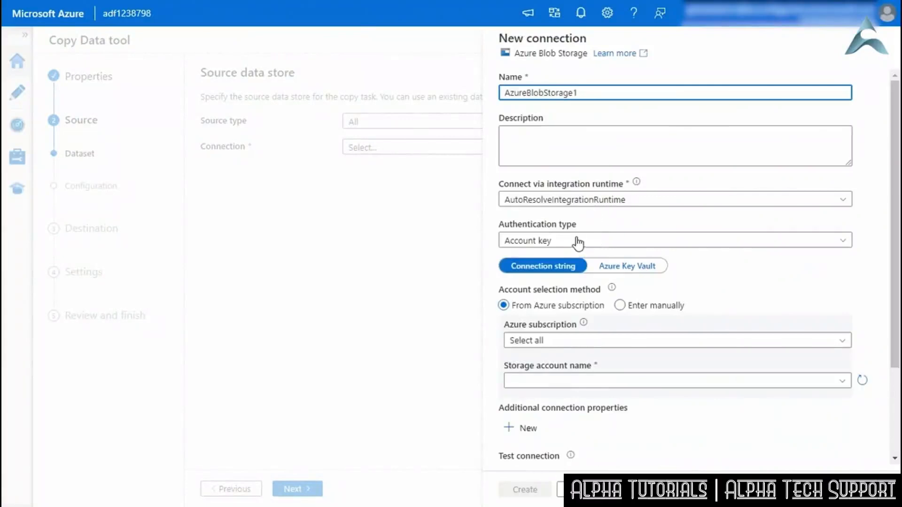
Keep AutoResolveIntegrationRuntime as the connection's integration runtime and choose Account key as its authentication type
click(610, 206)
click(610, 206)
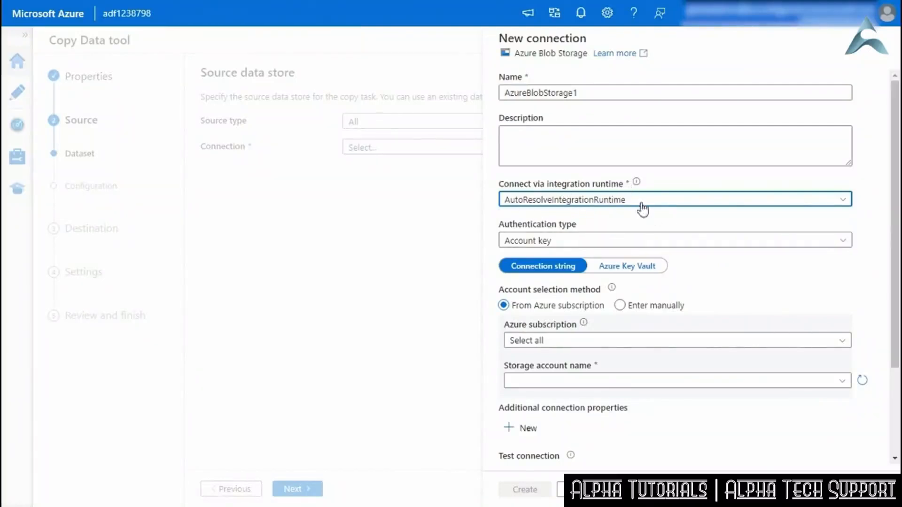
click(638, 184)
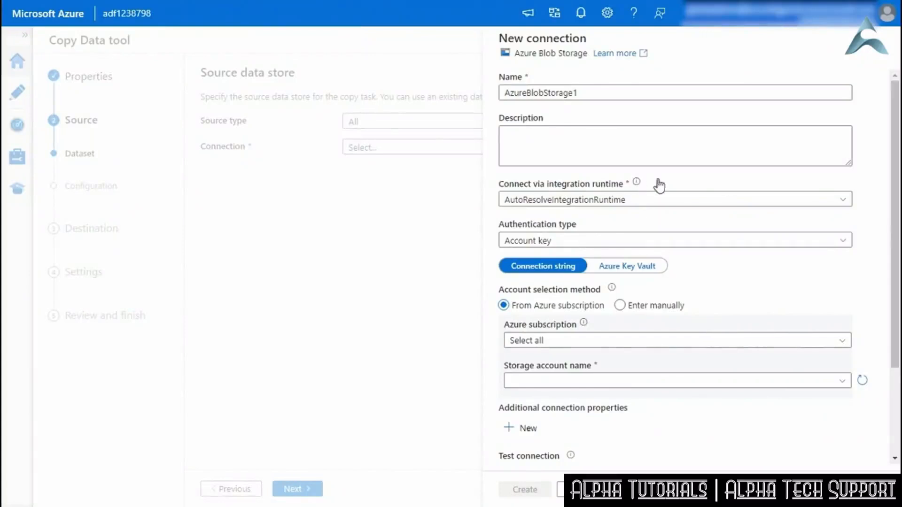
mouse_move(642, 187)
click(560, 242)
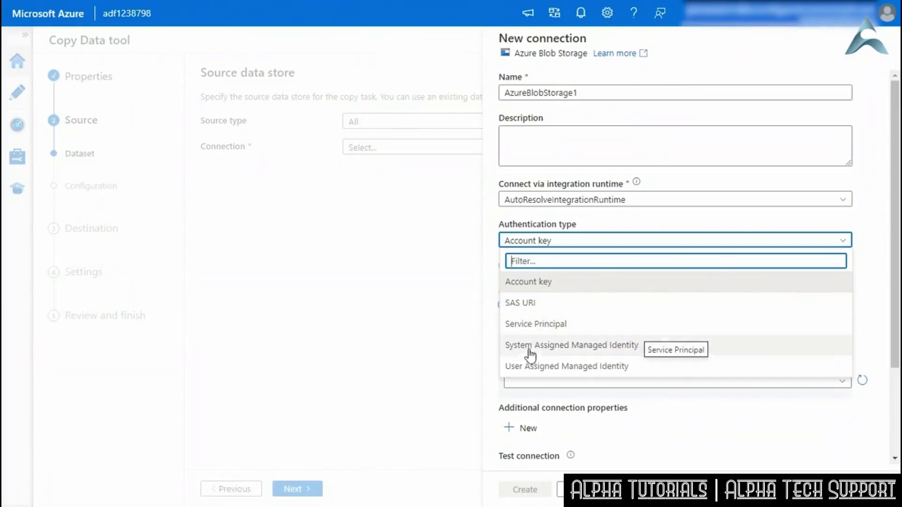
click(532, 285)
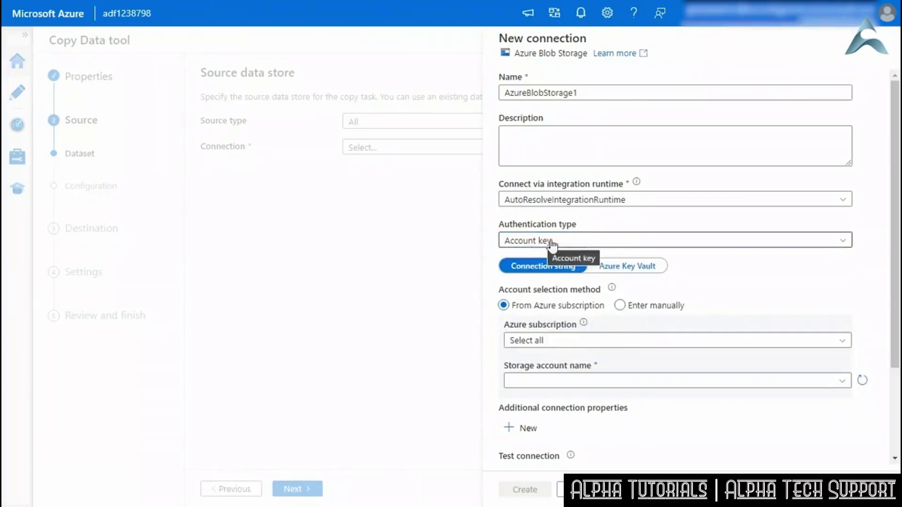
Select the Visual Studio Enterprise mit MSDN subscription and the storage account storage7gydsetyuxn6m for the new connection
click(541, 342)
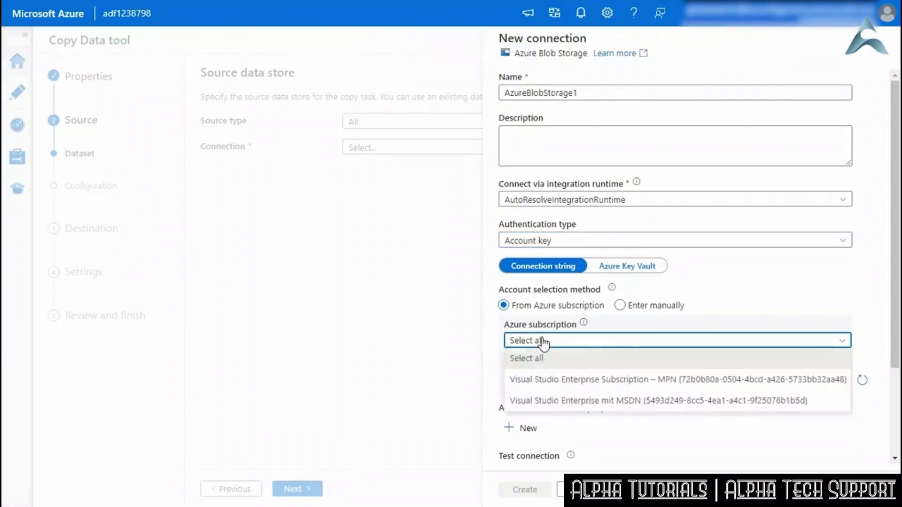
click(569, 404)
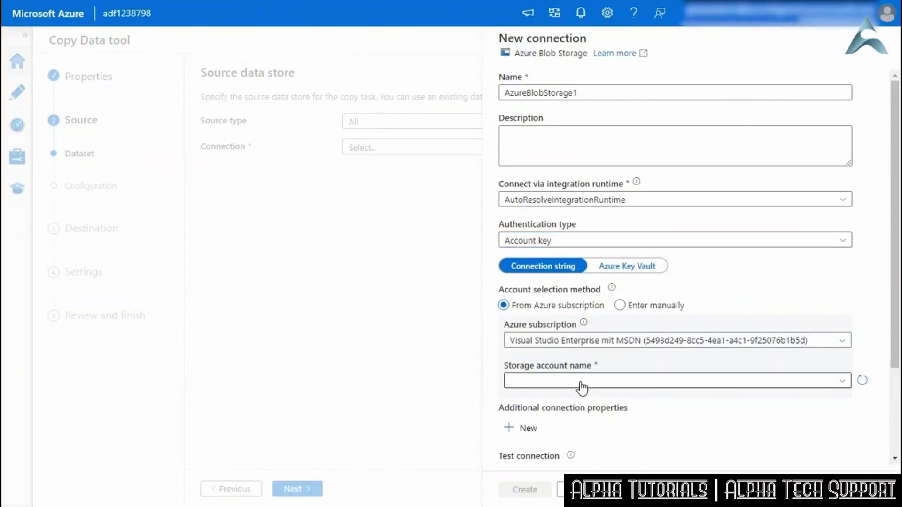
click(582, 383)
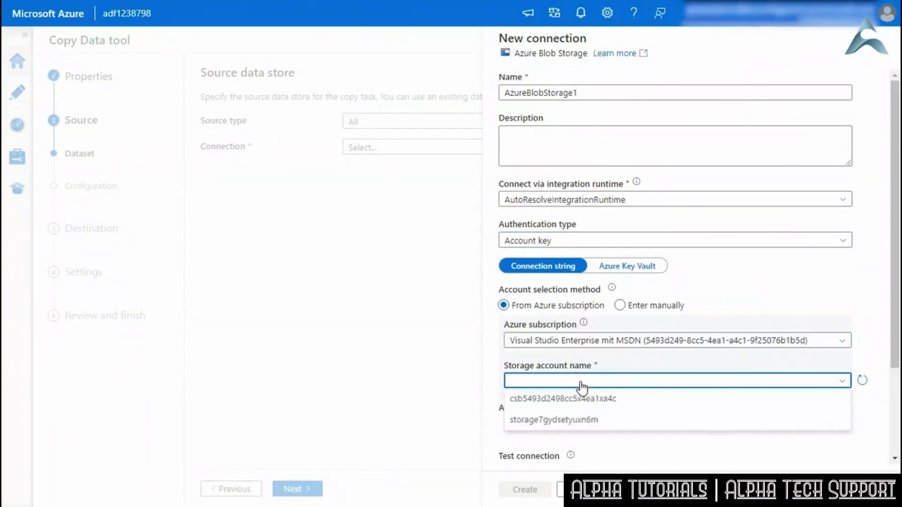
click(563, 420)
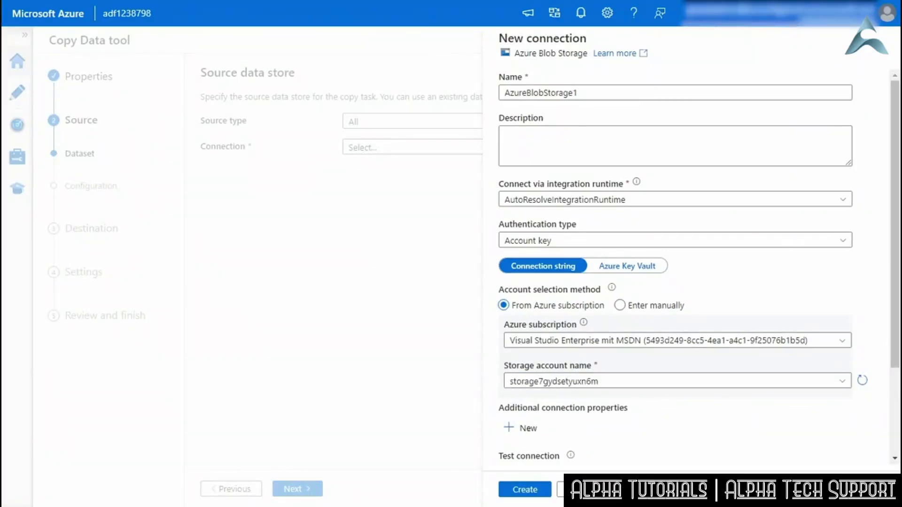
Test the Azure Blob Storage connection to the linked service and create it
click(794, 490)
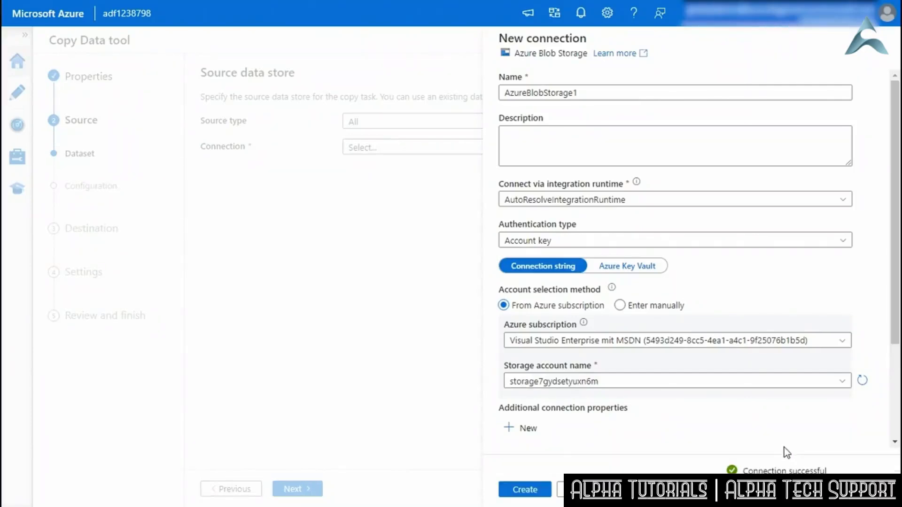
scroll(781, 430, down, 3)
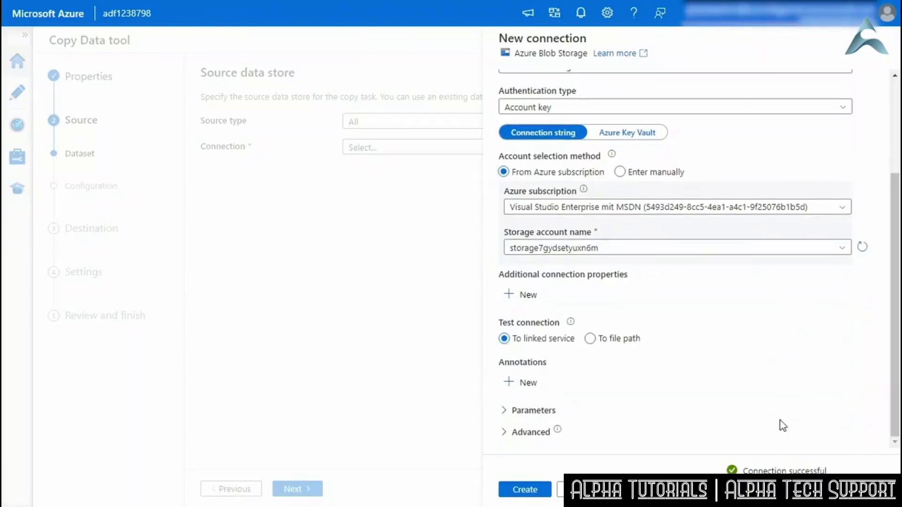
click(536, 491)
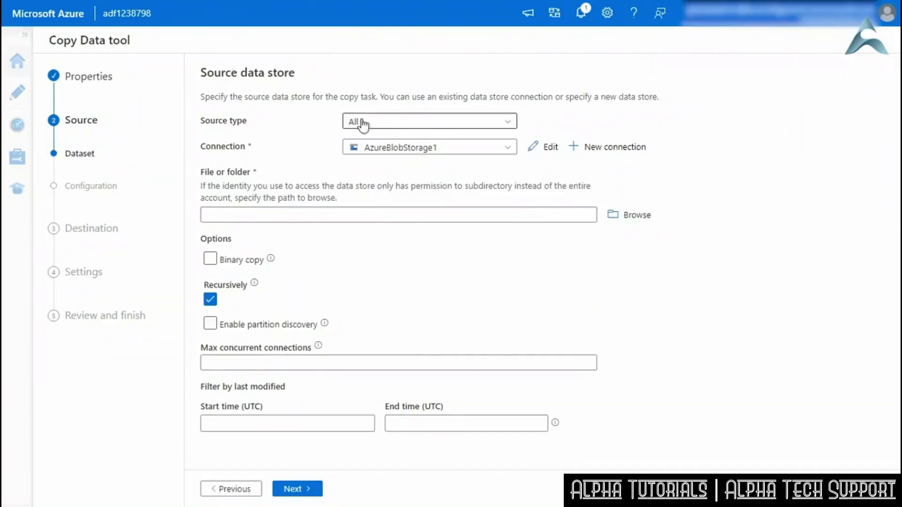
Choose moviesDB2.csv in the datafactory container's input folder as the source file, keeping the source type at All
click(404, 123)
click(403, 123)
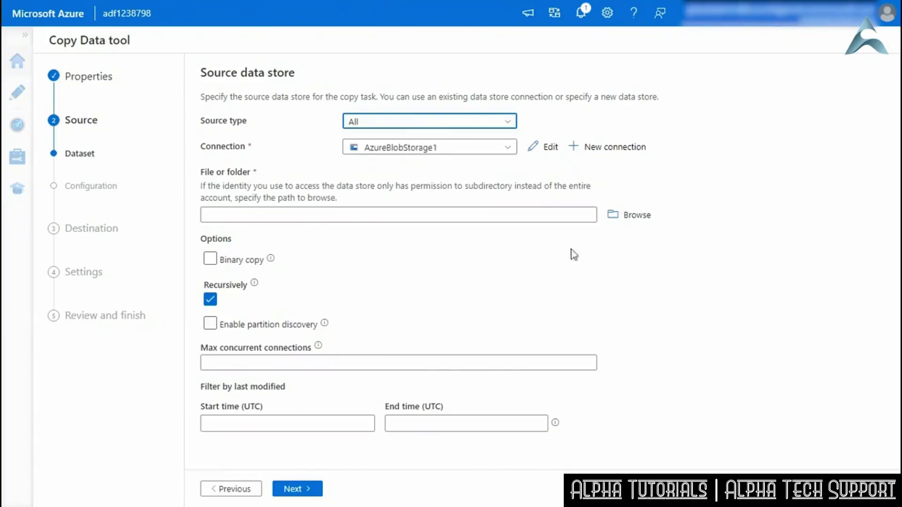
click(629, 216)
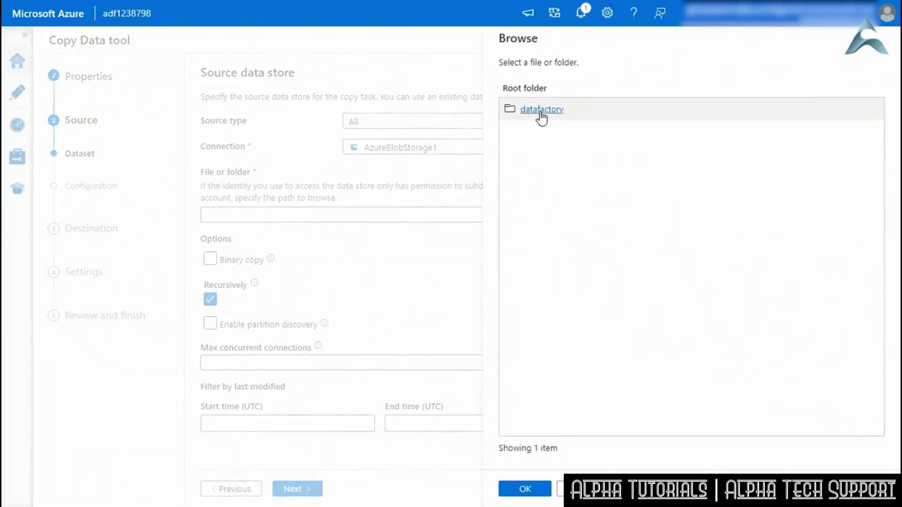
click(542, 109)
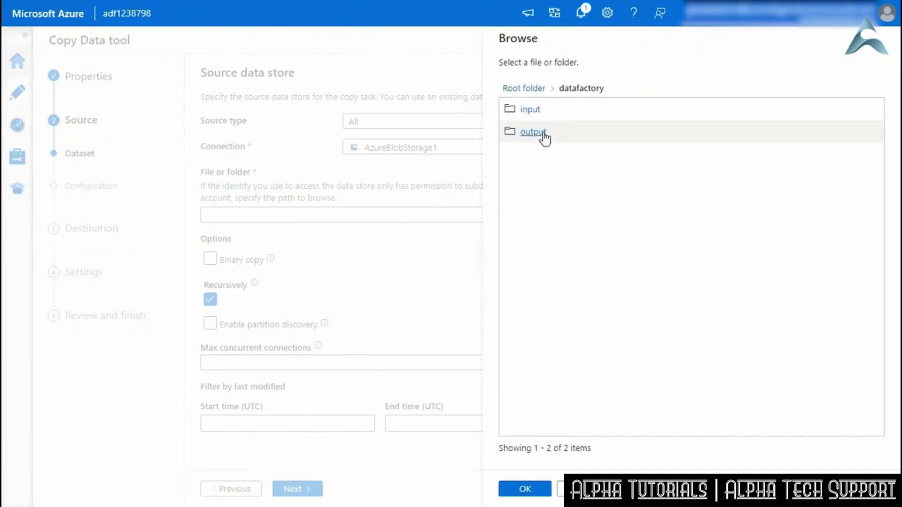
click(531, 110)
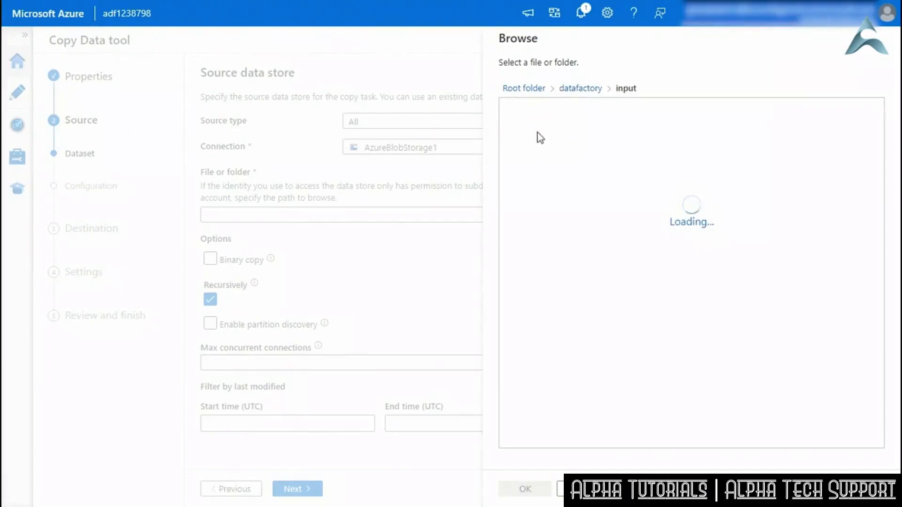
click(547, 112)
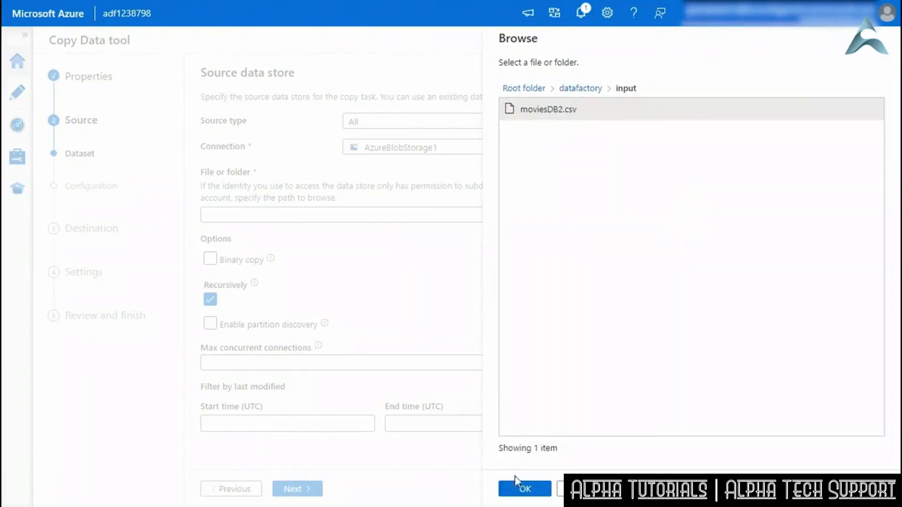
click(525, 489)
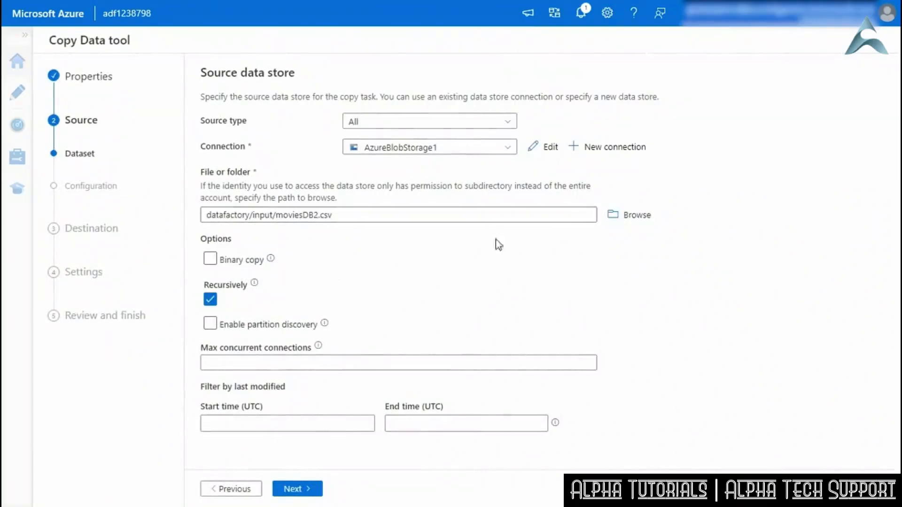
Enable binary copy for the source data and proceed to the destination data store settings
click(210, 259)
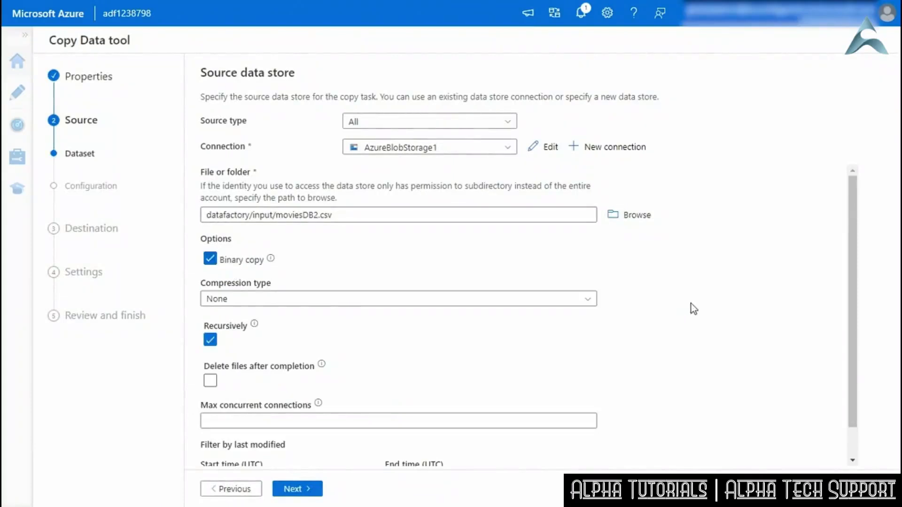
scroll(691, 309, down, 2)
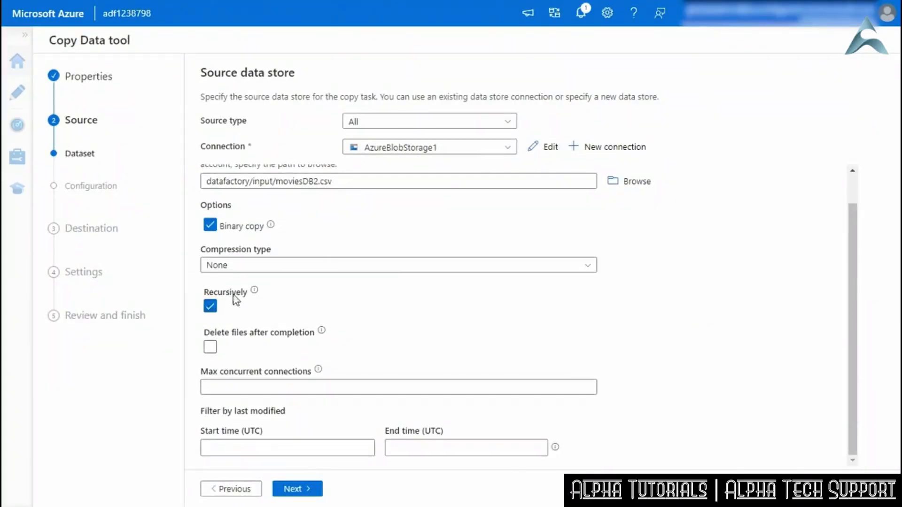
click(296, 489)
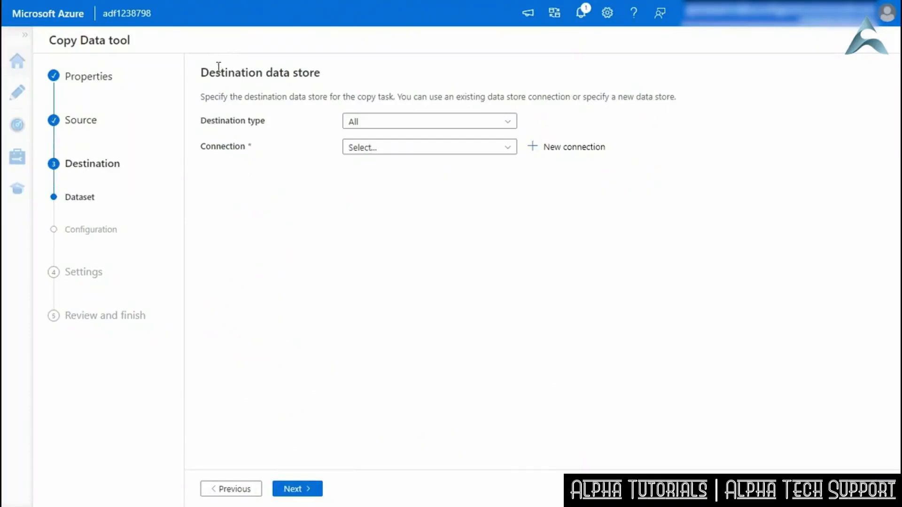
Set the destination type to Azure Blob Storage and its connection to AzureBlobStorage1
double_click(218, 71)
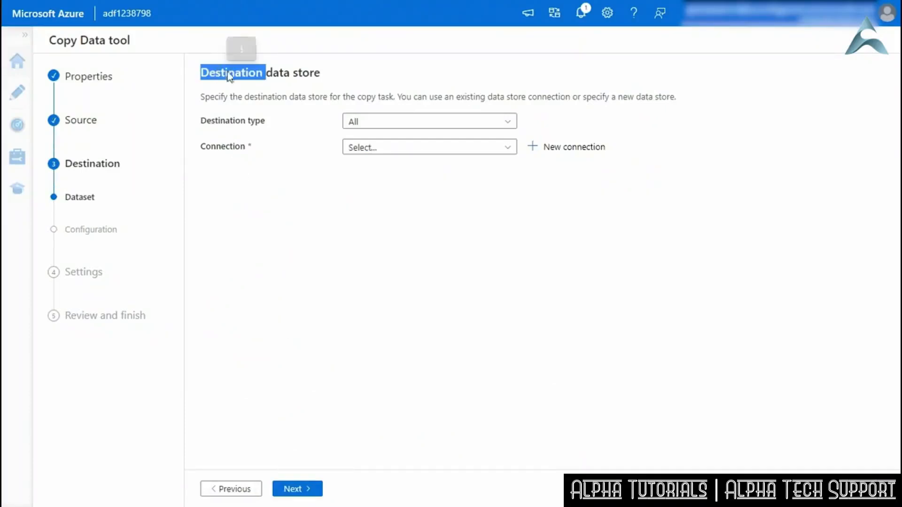
click(288, 96)
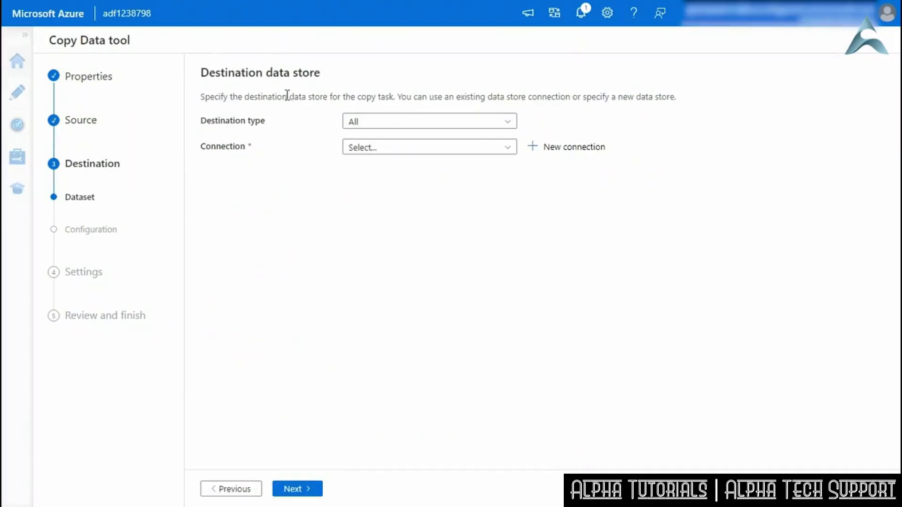
click(435, 124)
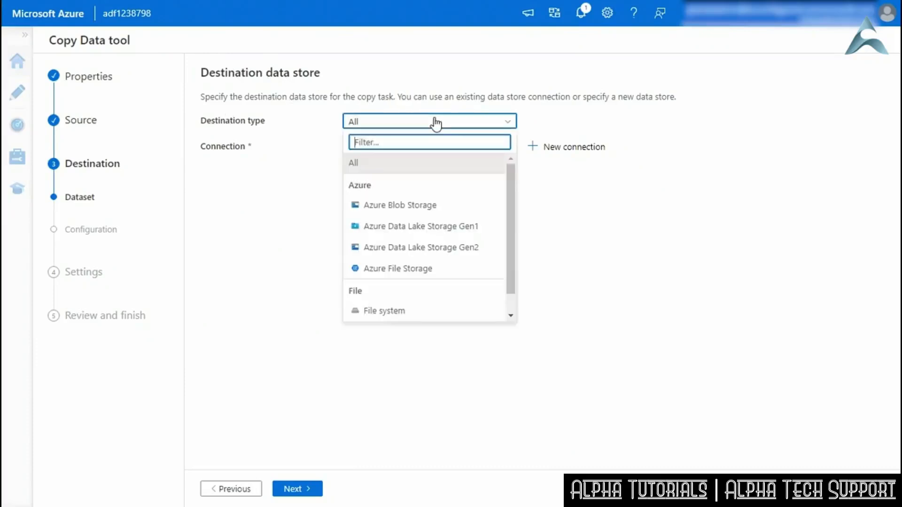
click(414, 208)
click(425, 151)
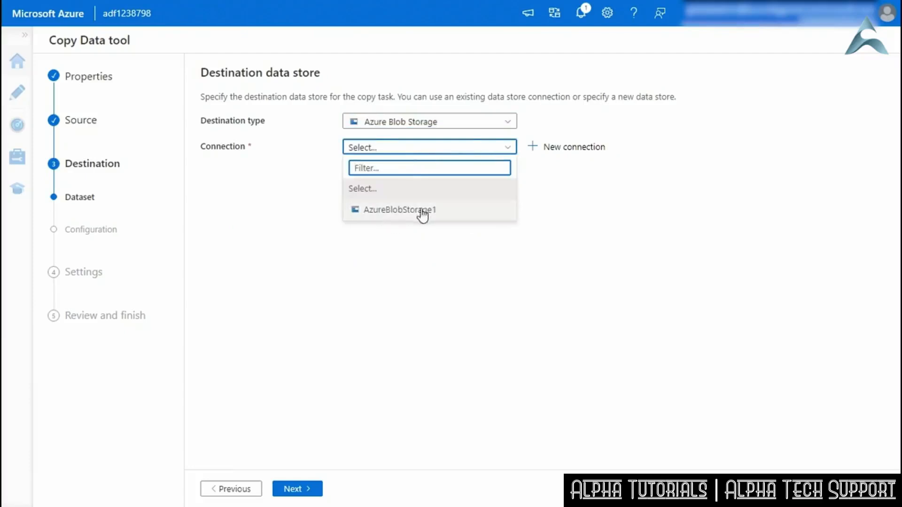
click(413, 216)
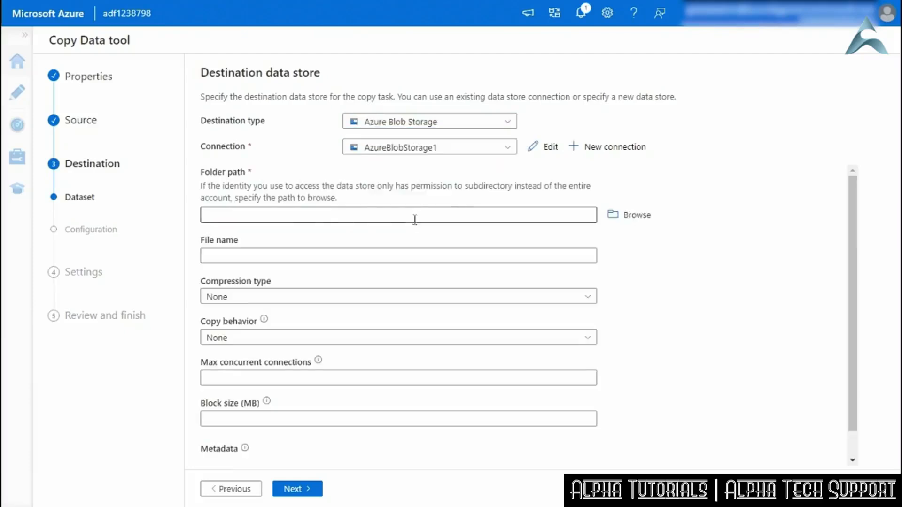
Choose moviesDB2.csv in the datafactory container's output folder as the destination file, leaving compression type and copy behavior at None
click(637, 215)
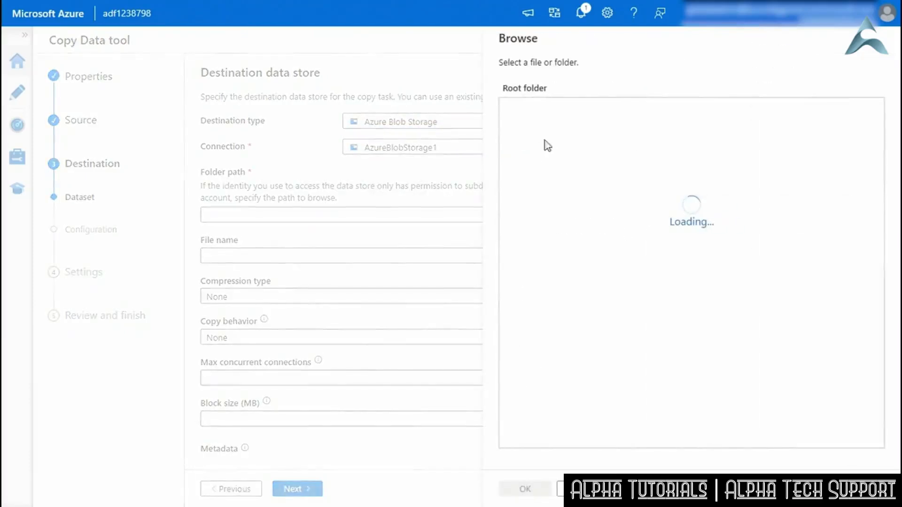
click(548, 116)
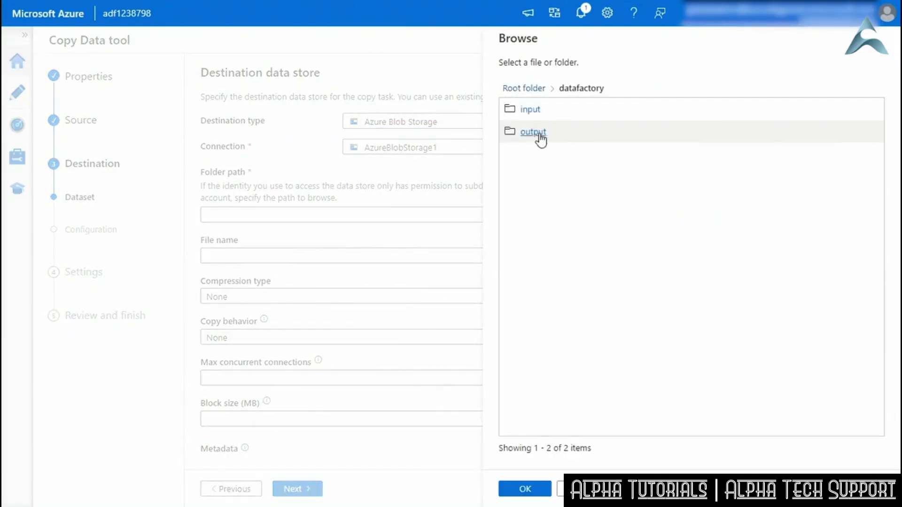
click(537, 134)
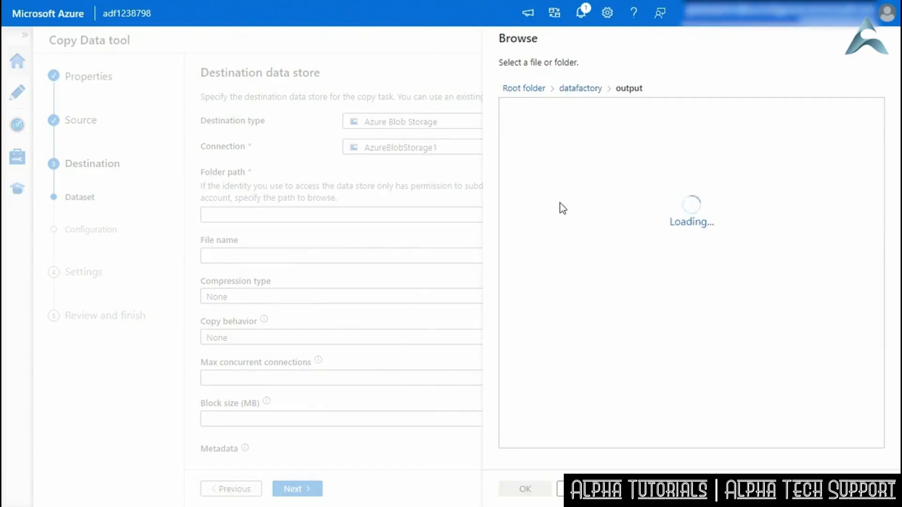
click(561, 112)
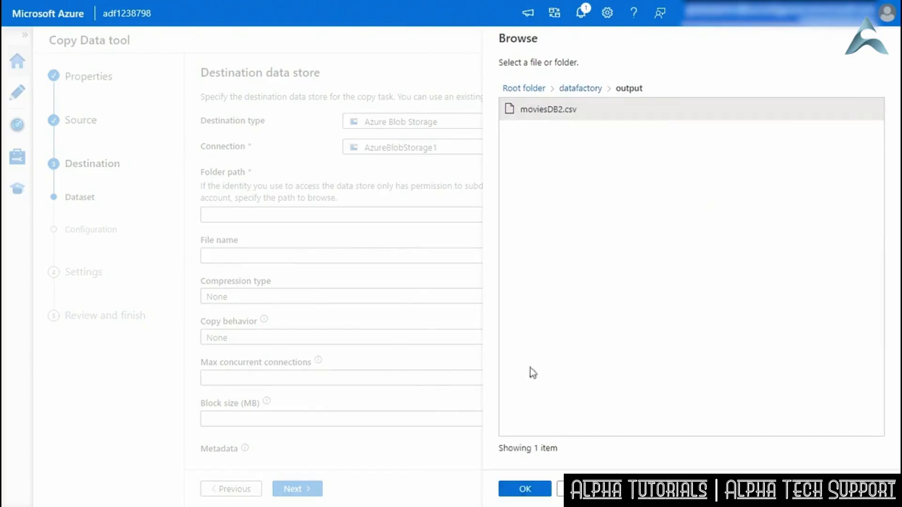
click(523, 491)
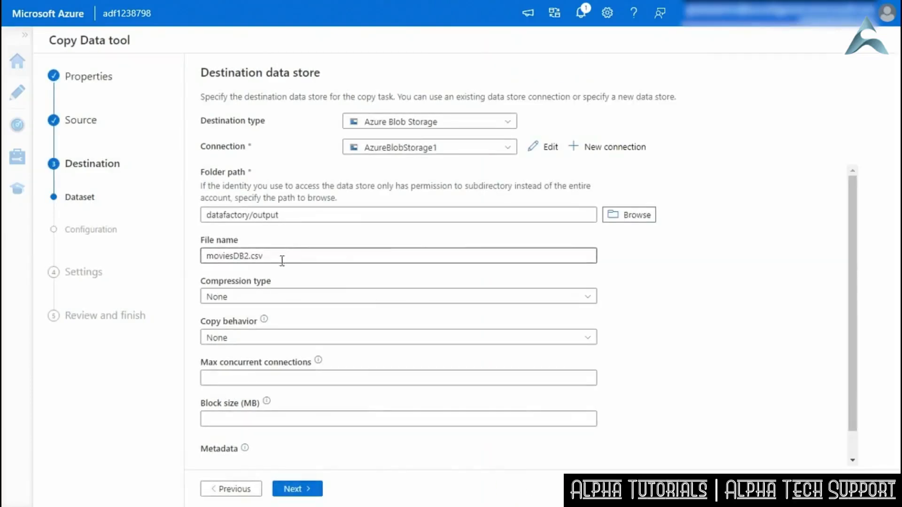
scroll(322, 270, down, 1)
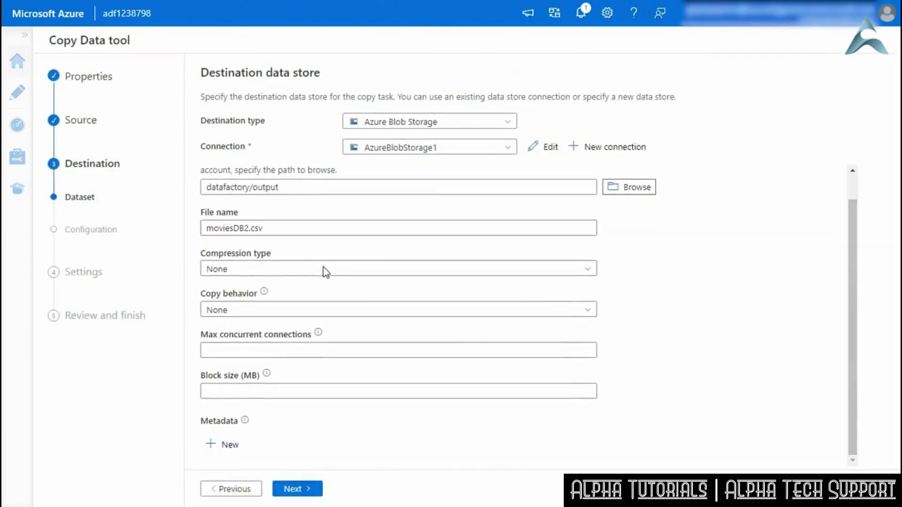
Proceed through the copy task settings, keeping the task name CopyPipeline_7h6 and the remaining defaults
click(298, 491)
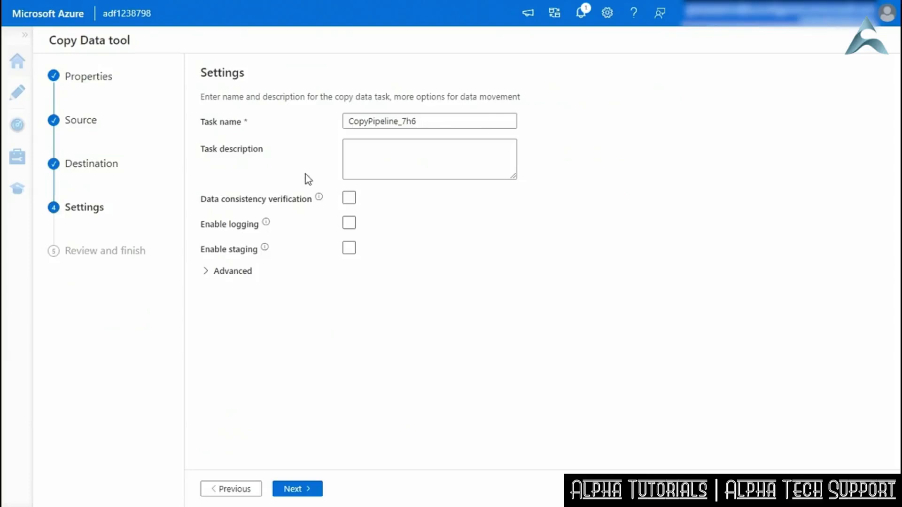
drag(423, 123, 347, 123)
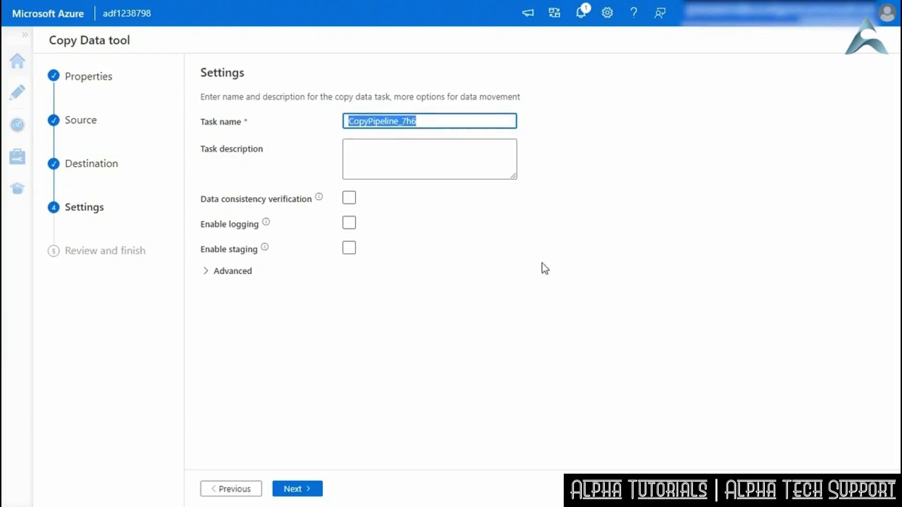
click(294, 496)
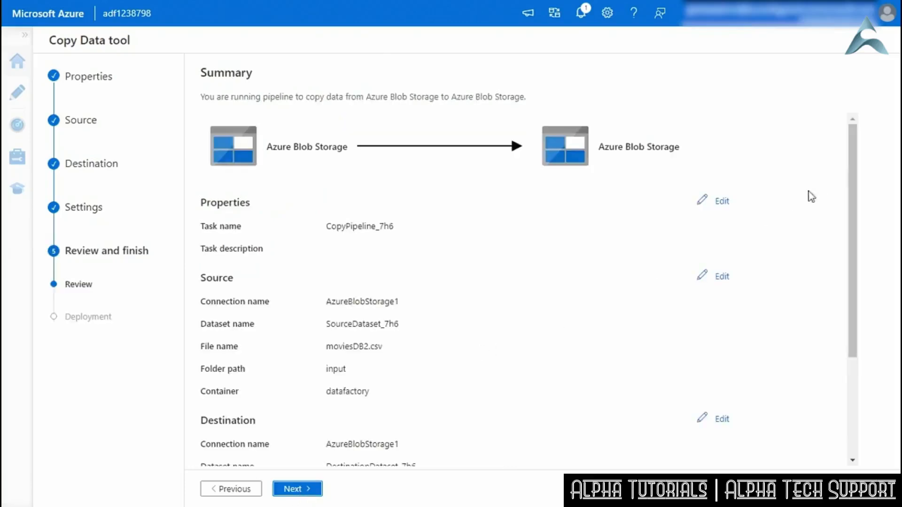
Review the summary's properties, source, destination and copy settings, and deploy the copy pipeline
drag(855, 161, 844, 185)
double_click(220, 163)
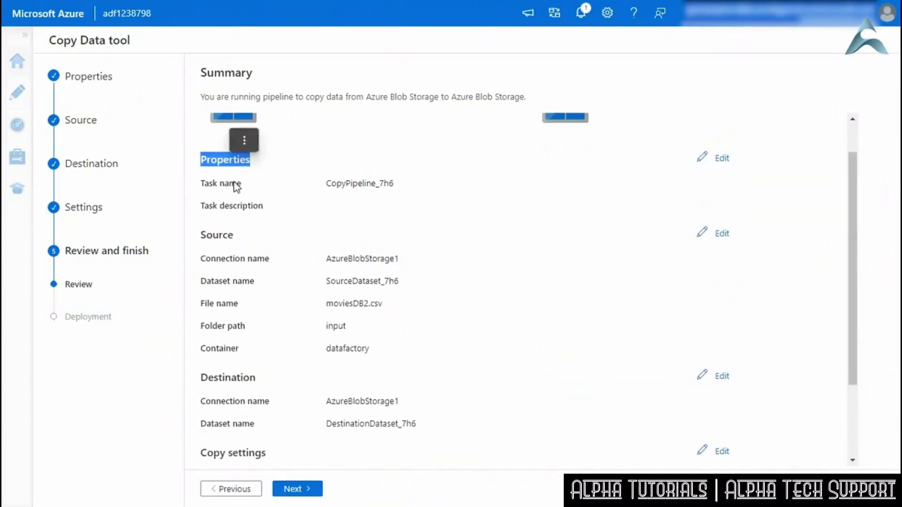
double_click(216, 237)
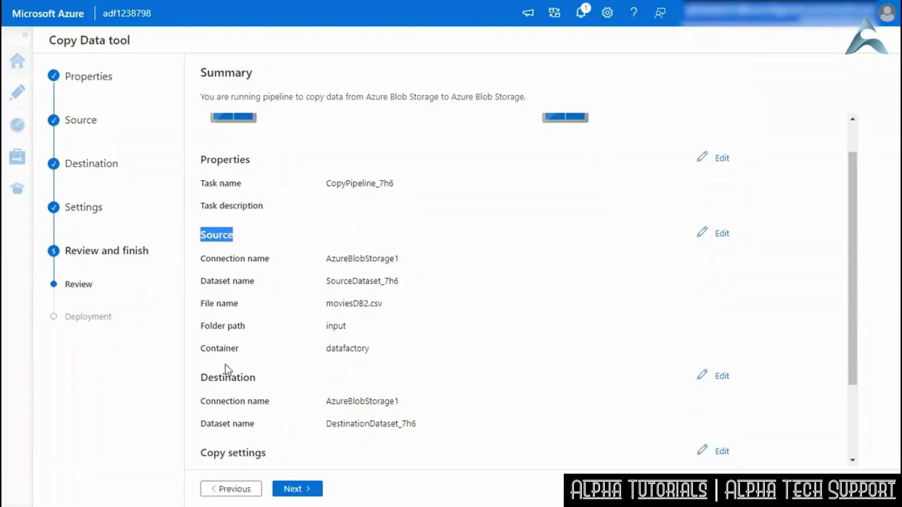
double_click(222, 379)
scroll(306, 352, down, 2)
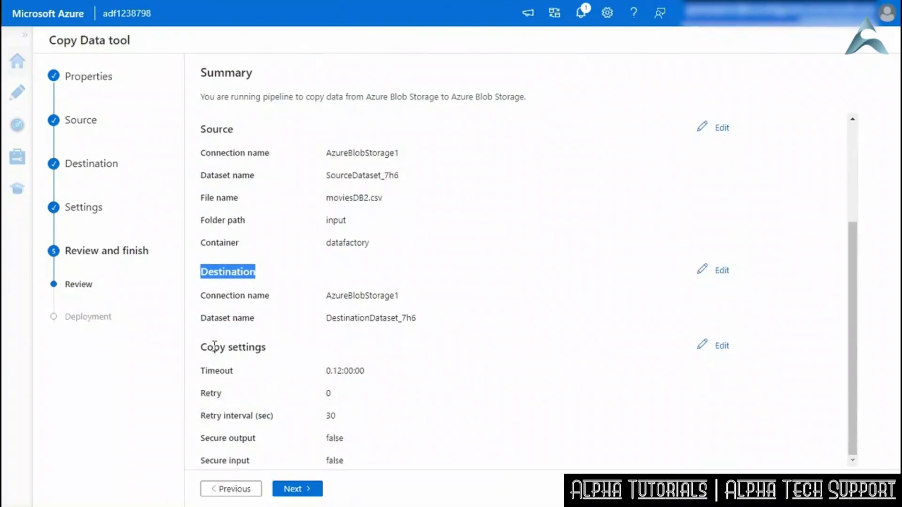
click(281, 353)
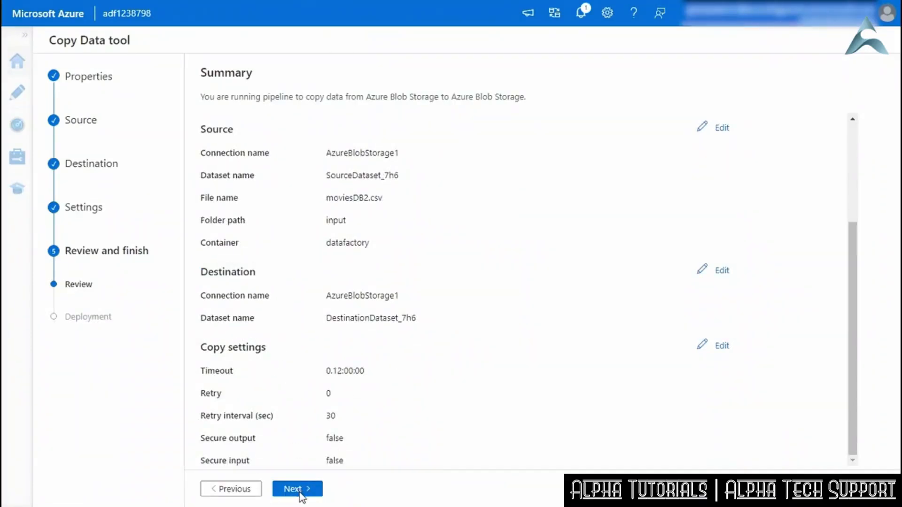
click(297, 491)
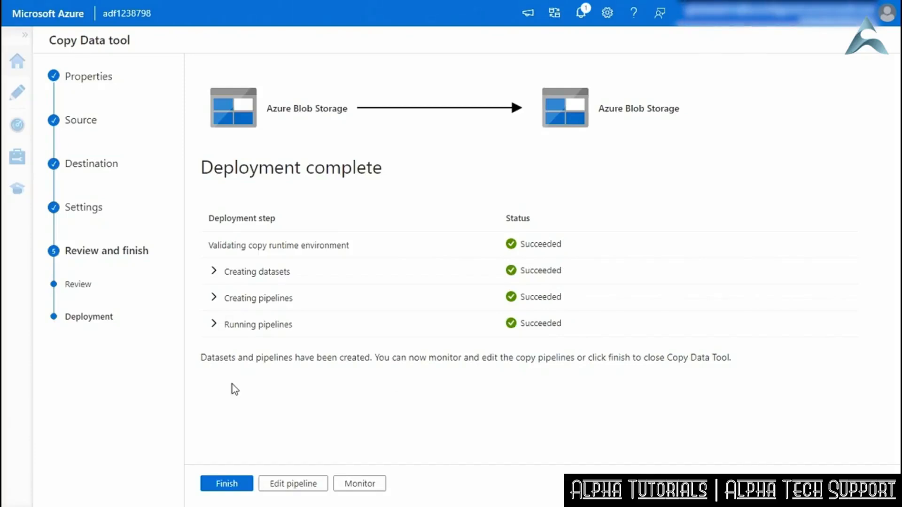
Expand the deployment steps for creating datasets, creating pipelines and running pipelines to examine their items
click(214, 273)
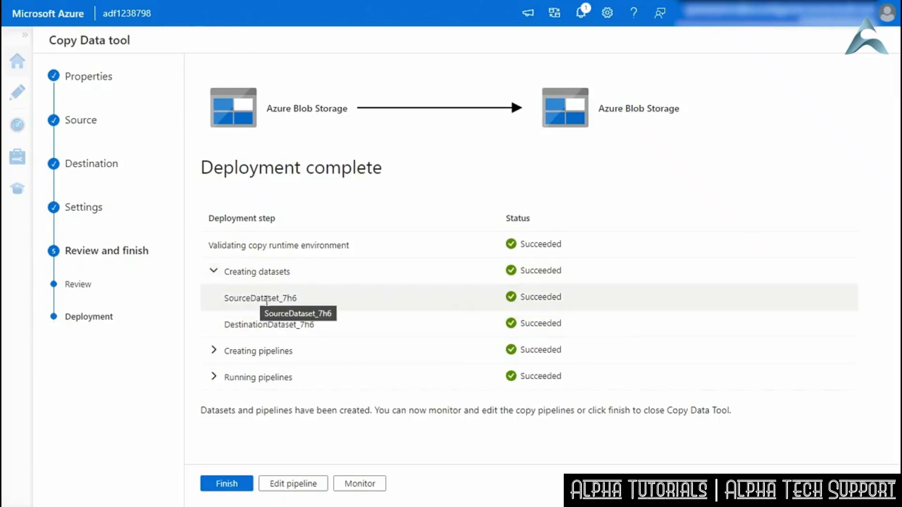
click(214, 352)
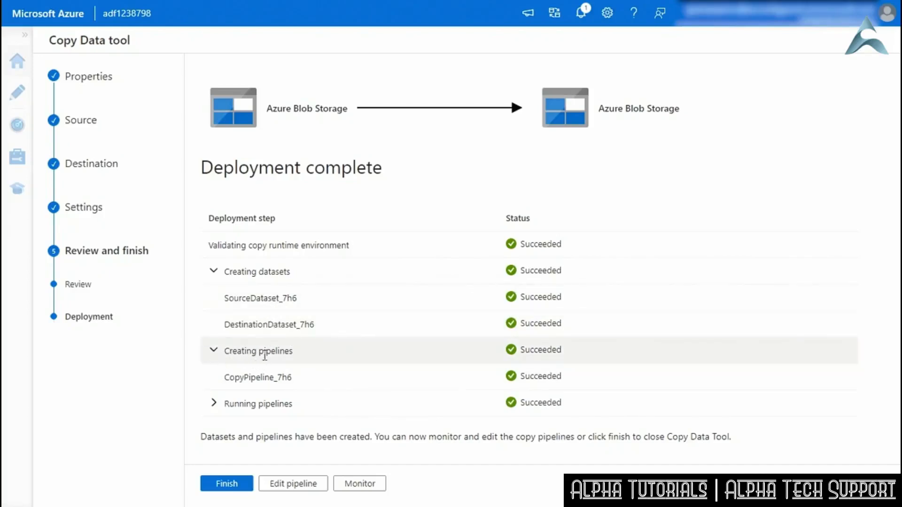
double_click(275, 377)
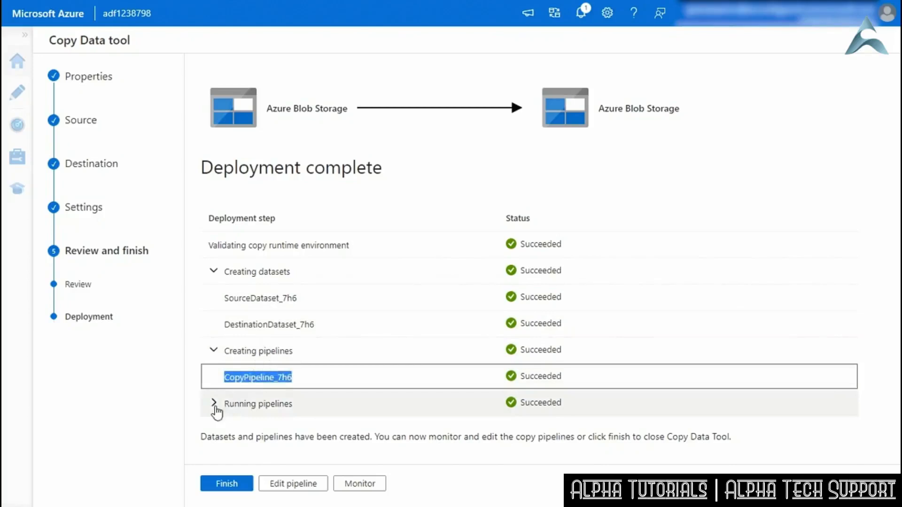
click(216, 407)
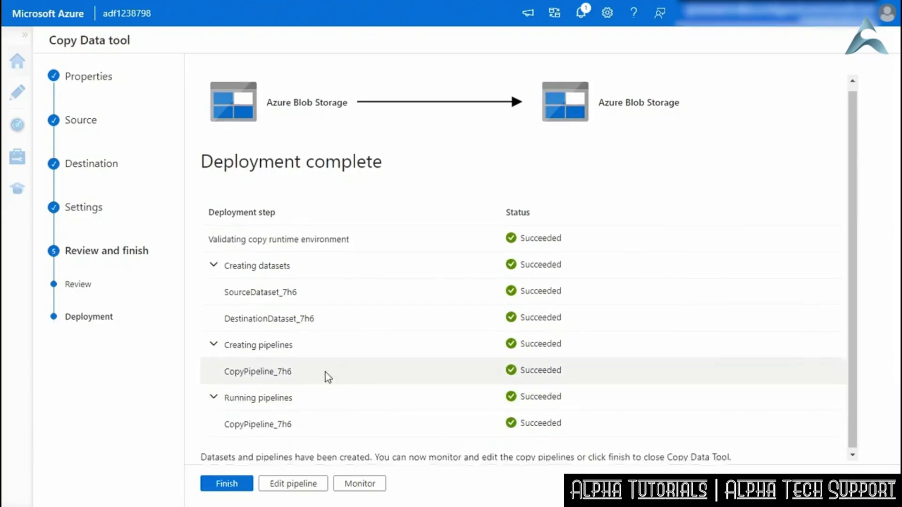
Open the CopyPipeline_7h6 run in pipeline monitoring and examine its copy activity
click(350, 485)
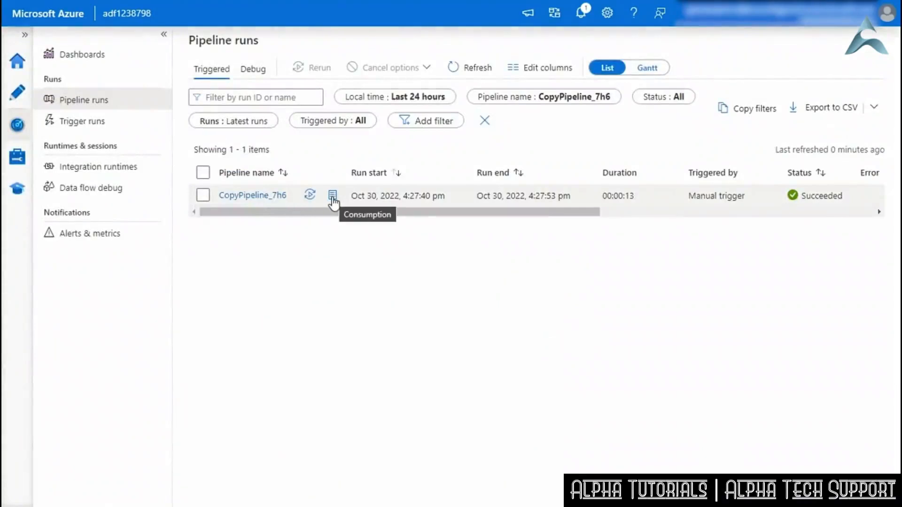
click(245, 195)
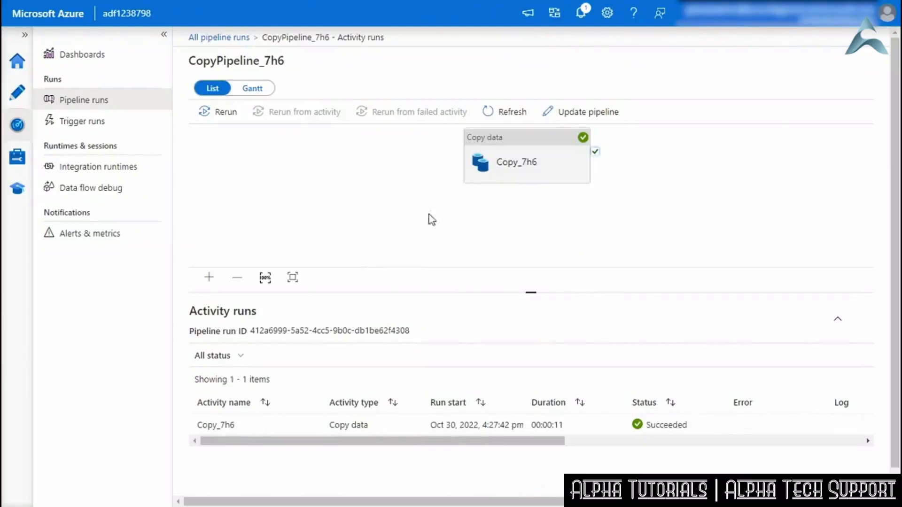
drag(524, 145, 407, 173)
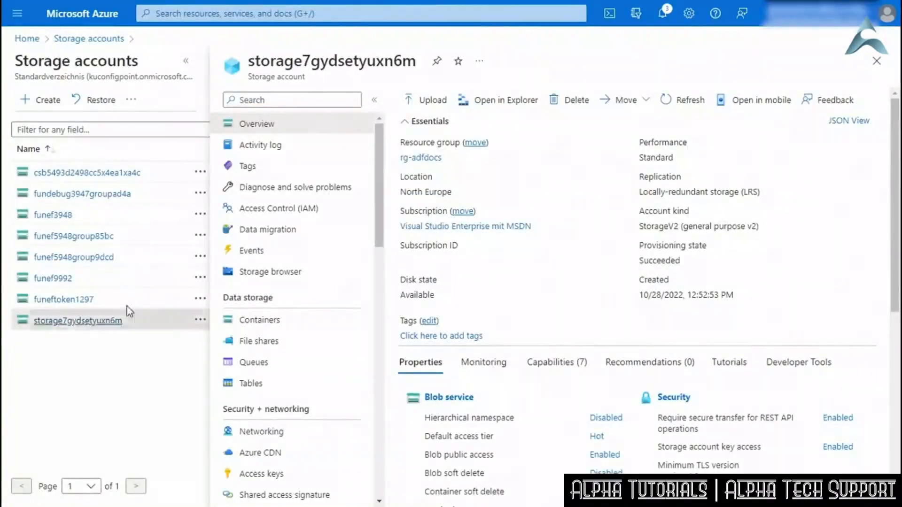
In the Azure portal's storage account, open moviesDB2.csv from the datafactory container's output folder and view its contents
click(263, 326)
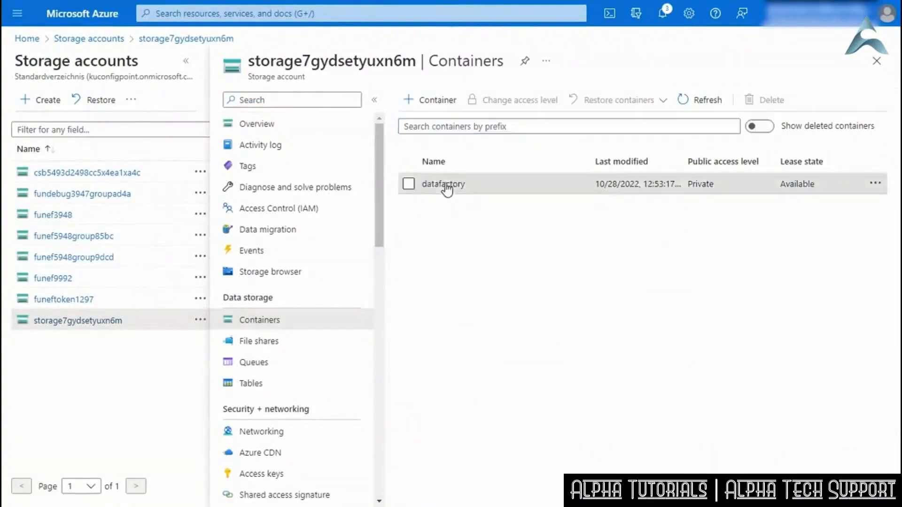
click(444, 185)
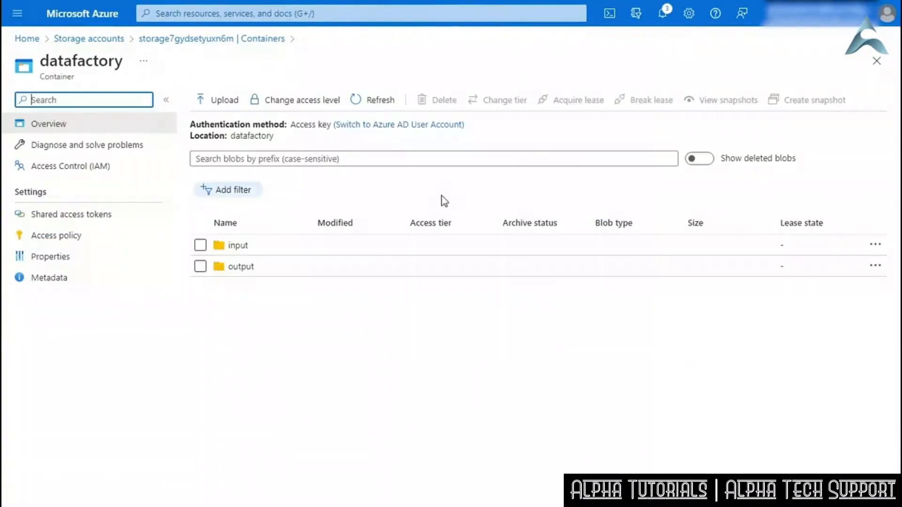
click(261, 273)
click(239, 267)
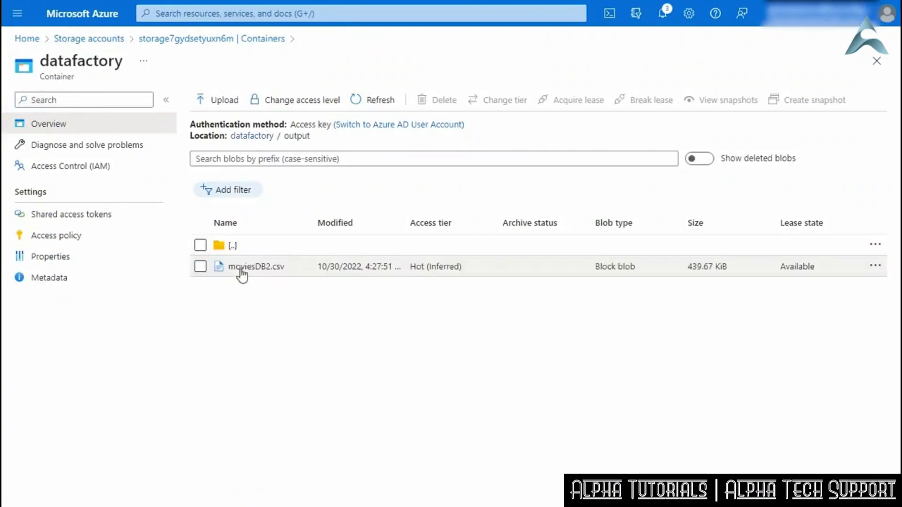
click(200, 266)
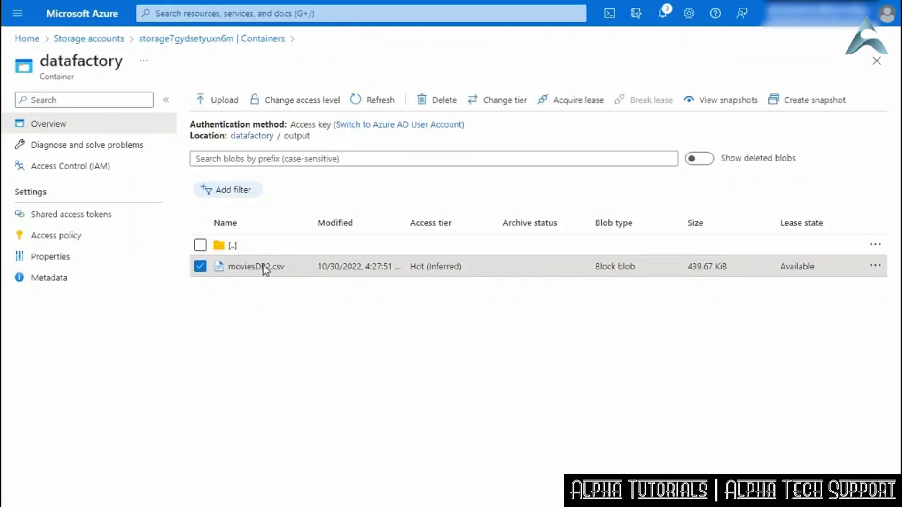
click(263, 268)
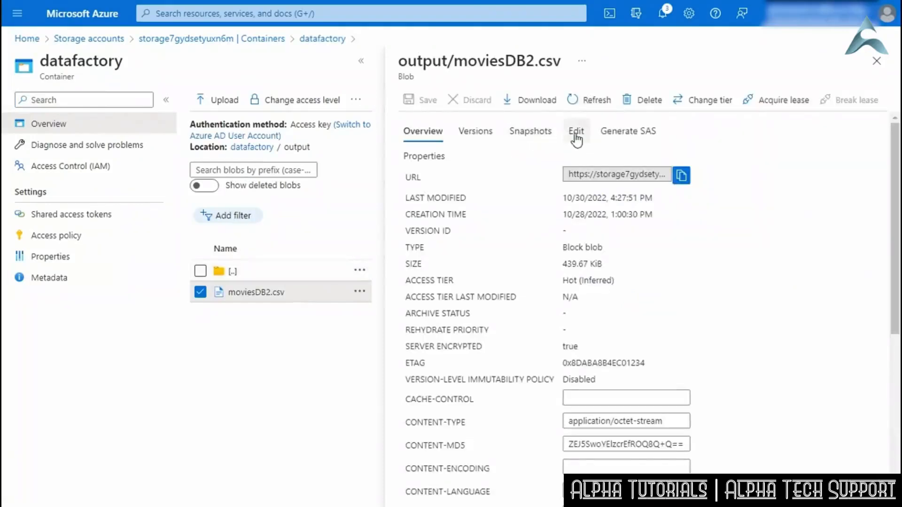
click(576, 133)
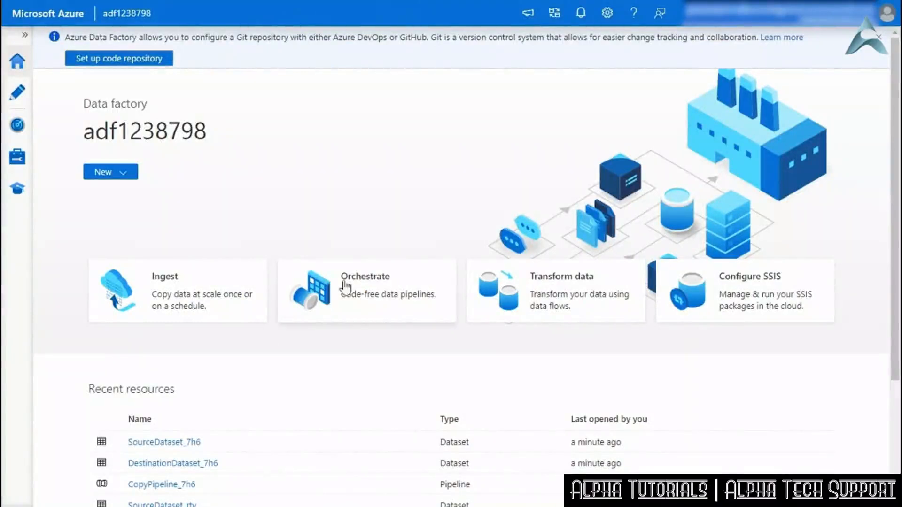
Back in Data Factory, open CopyPipeline_7h6 for authoring and bring up its Copy_7h6 activity's properties
click(18, 94)
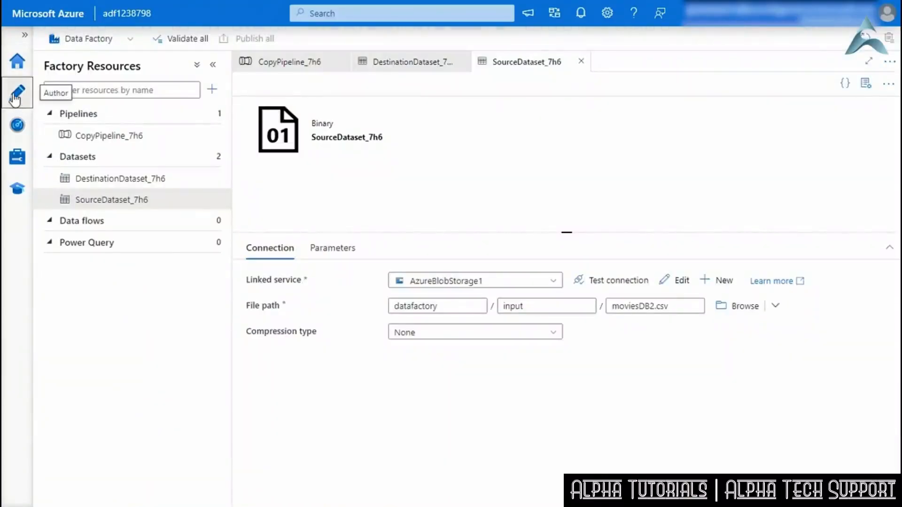
click(109, 137)
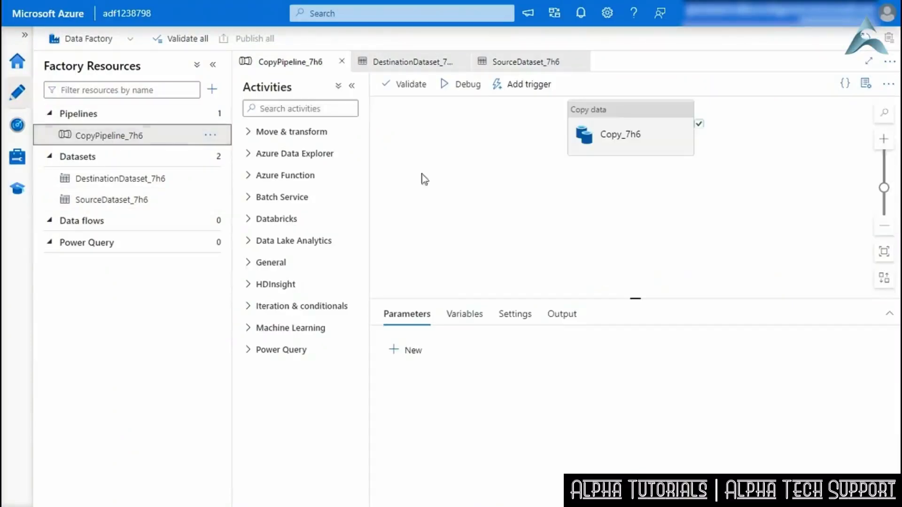
drag(621, 114, 540, 172)
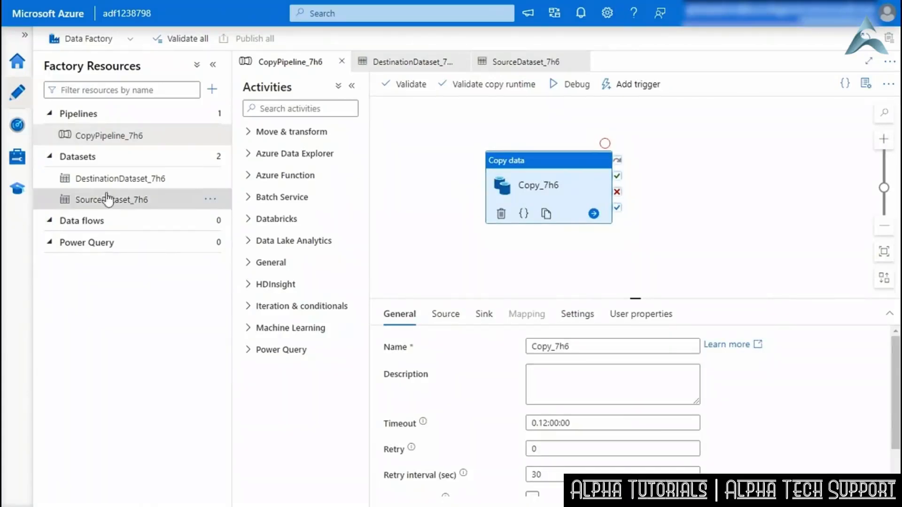
Compare the connection settings of DestinationDataset_7h6 and SourceDataset_7h6, and open the factory's linked services list
click(120, 180)
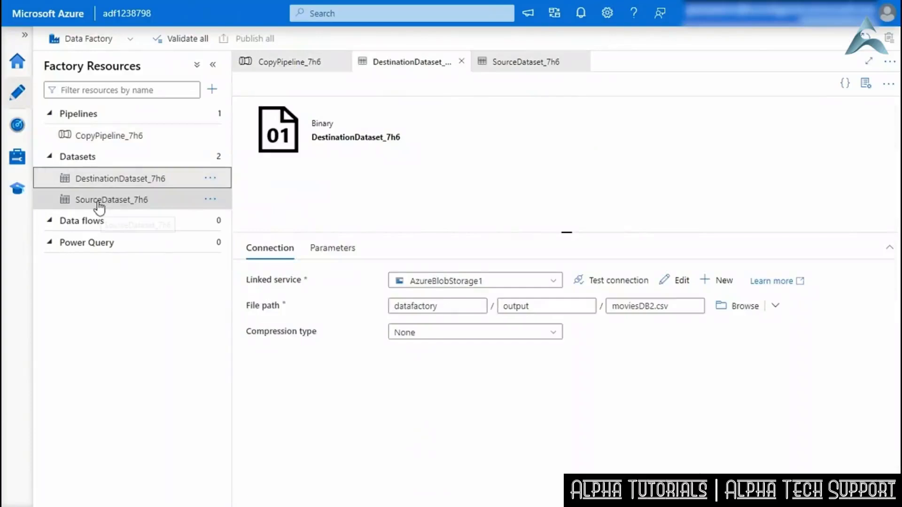
click(100, 202)
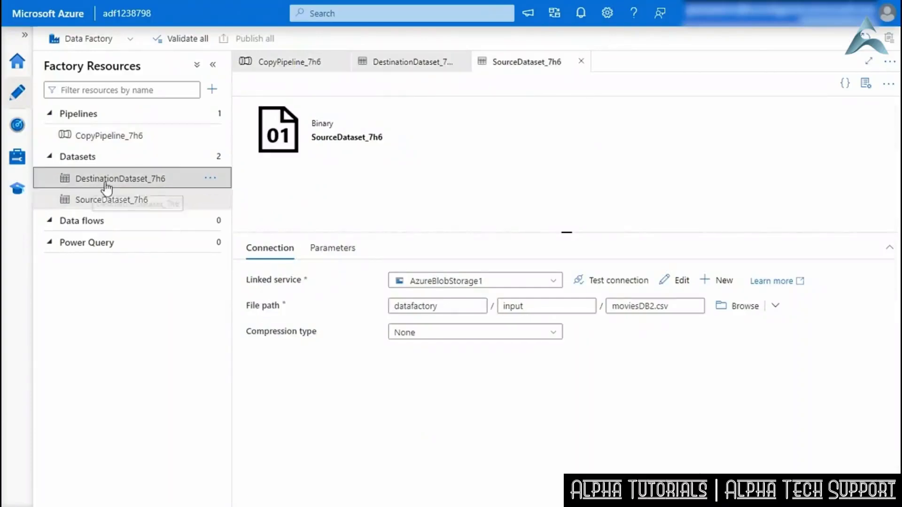
click(107, 185)
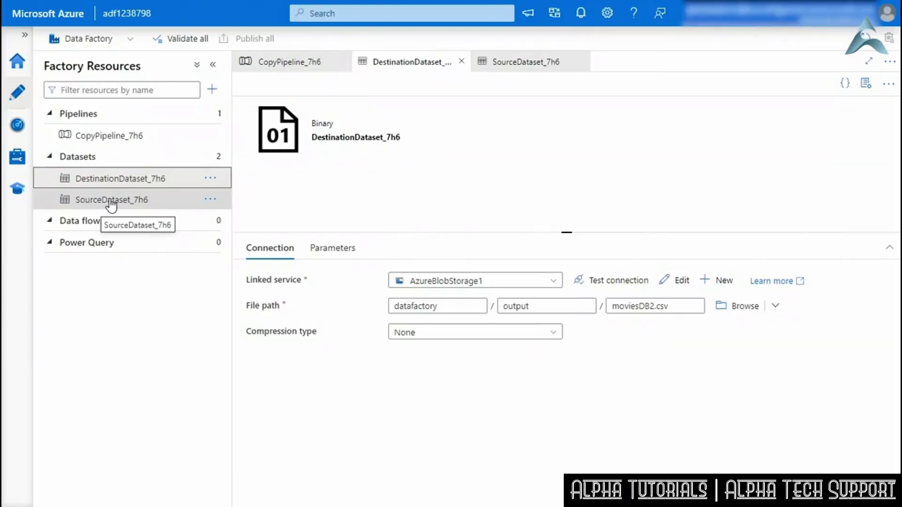
click(112, 202)
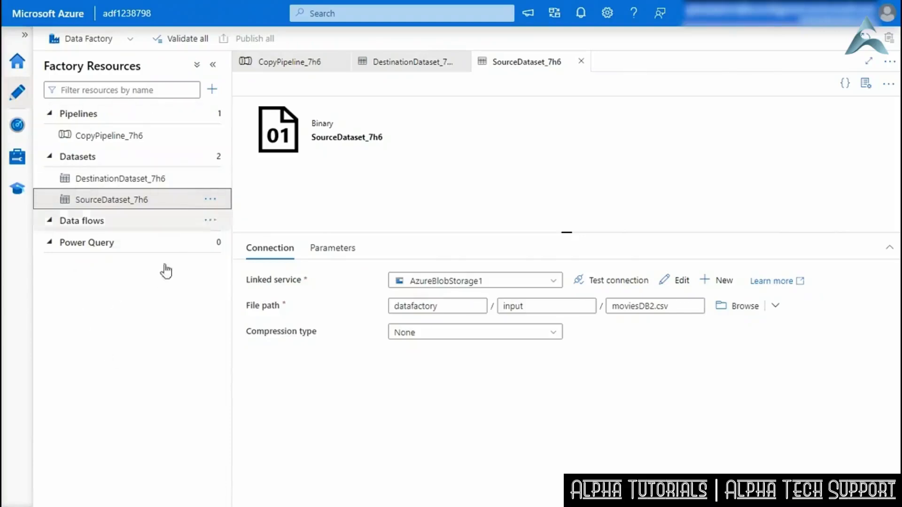
click(18, 157)
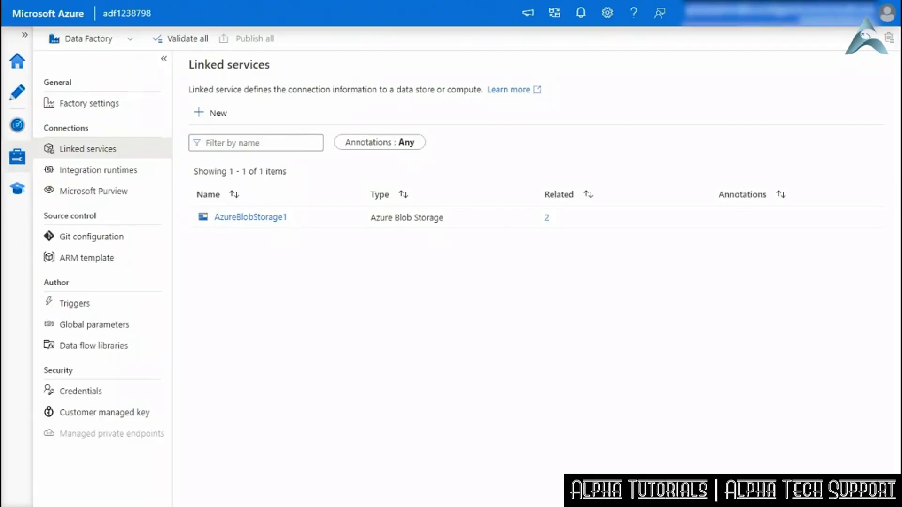
Try to delete the AzureBlobStorage1 linked service while its datasets still exist
mouse_move(306, 227)
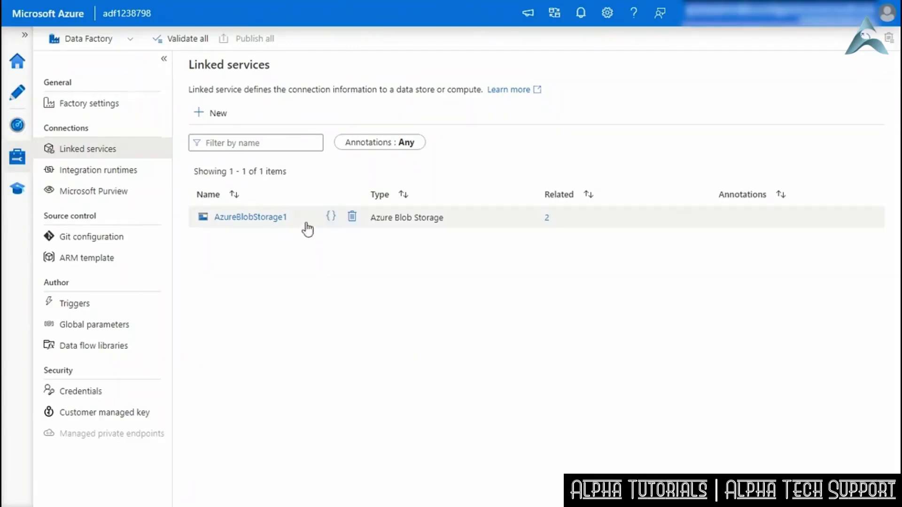
click(353, 219)
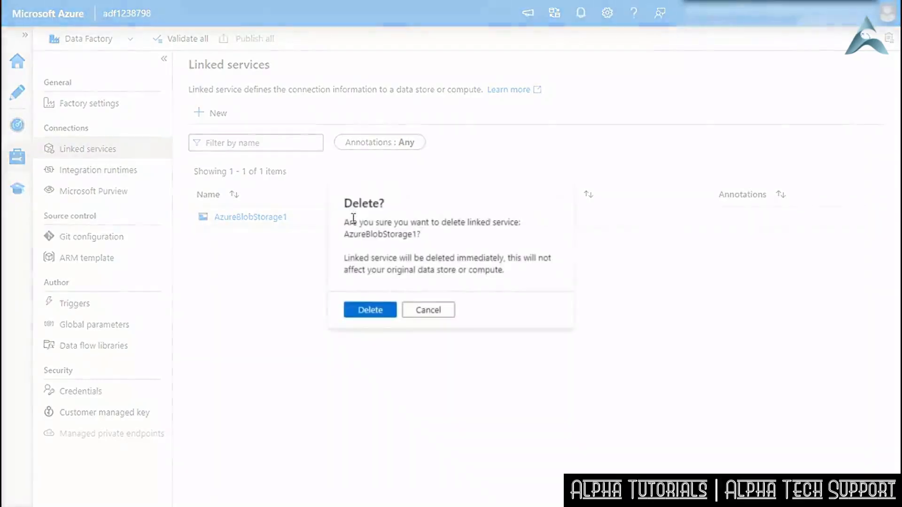
click(367, 313)
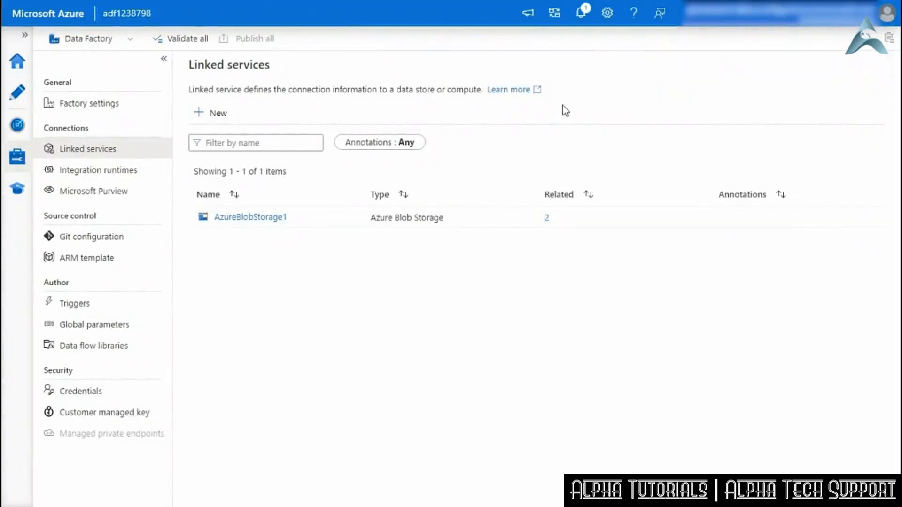
Open DestinationDataset_7h6 from AzureBlobStorage1's related resources, and delete both the DestinationDataset_7h6 and SourceDataset_7h6 datasets
click(547, 219)
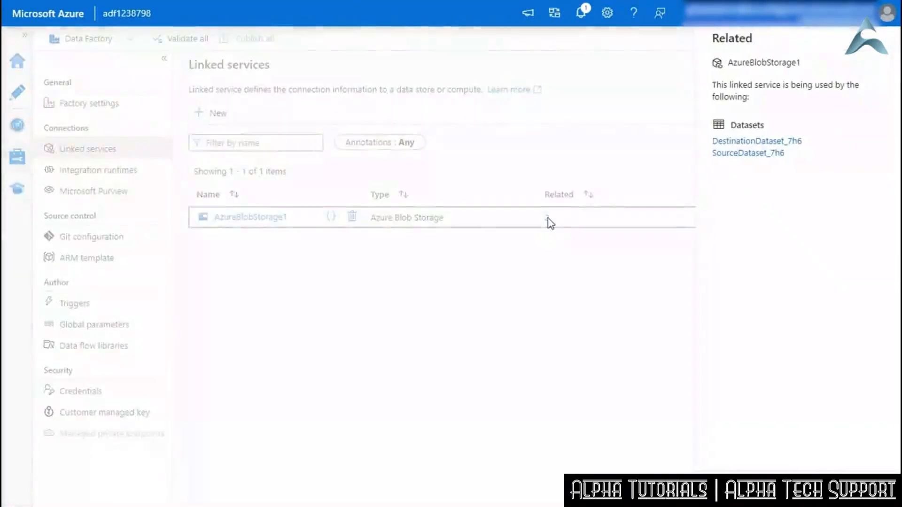
click(750, 143)
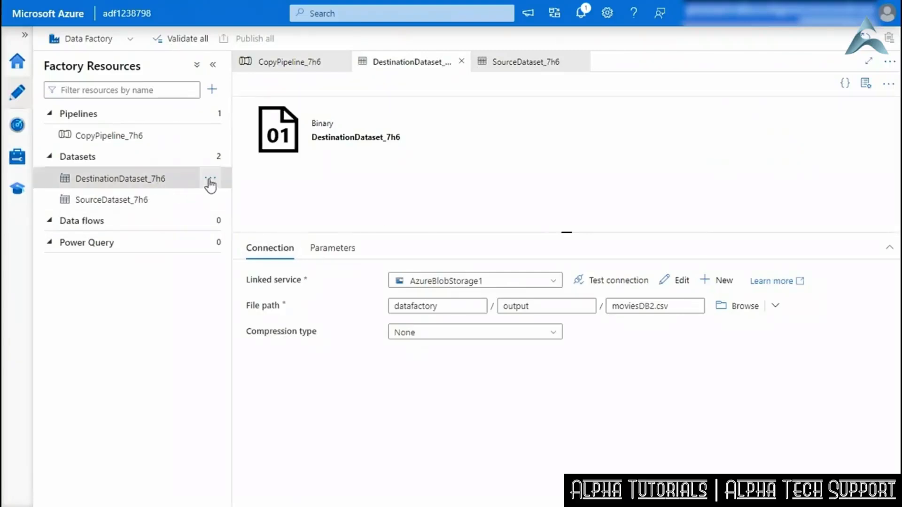
click(210, 179)
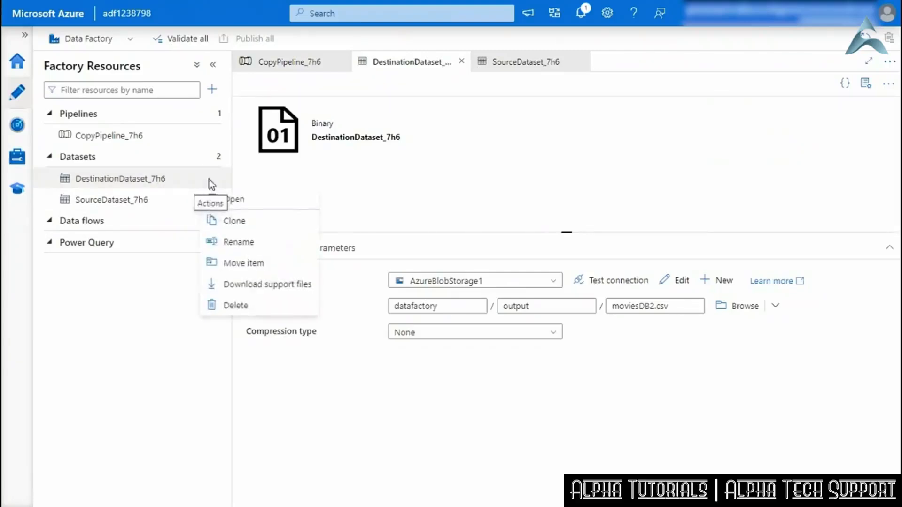
click(240, 307)
click(362, 292)
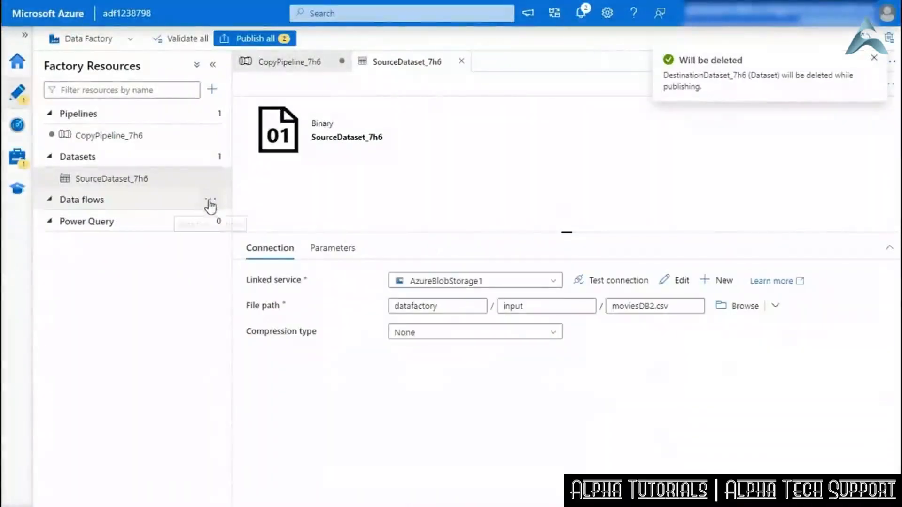
click(211, 179)
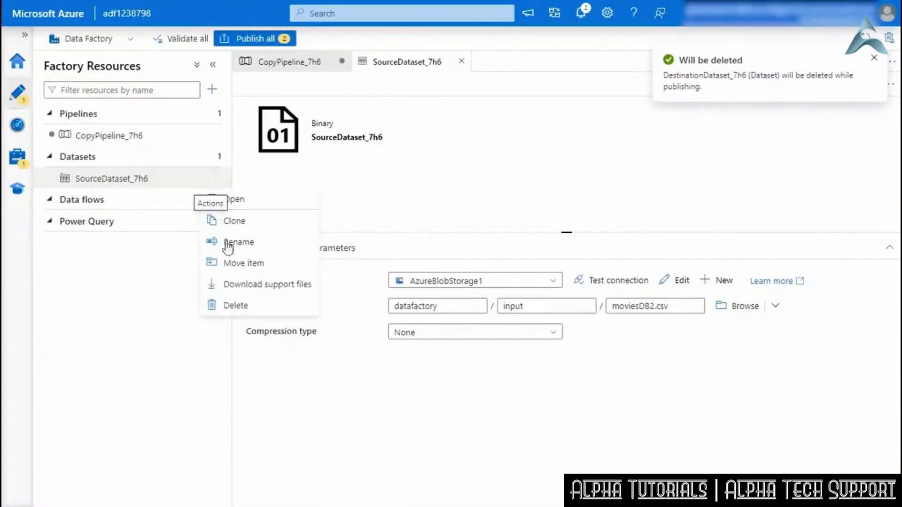
click(242, 306)
click(371, 295)
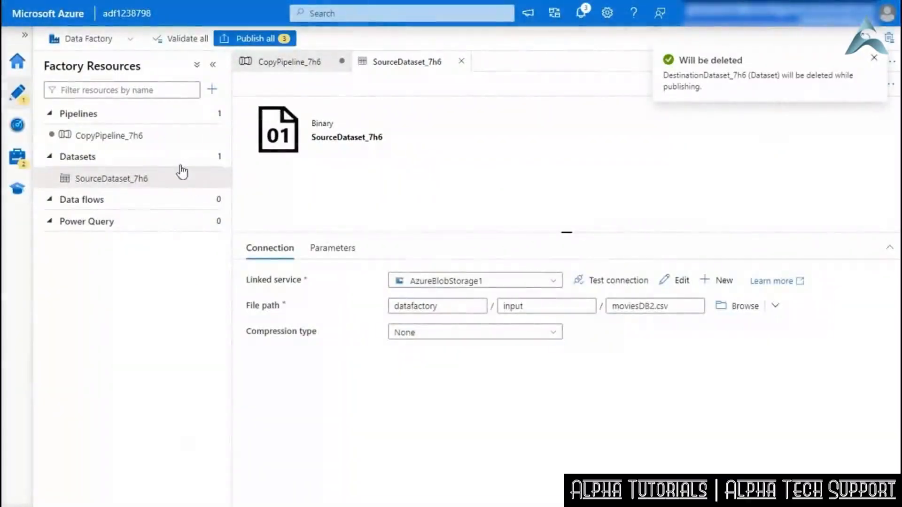
Delete the CopyPipeline_7h6 pipeline from the factory resources
click(211, 136)
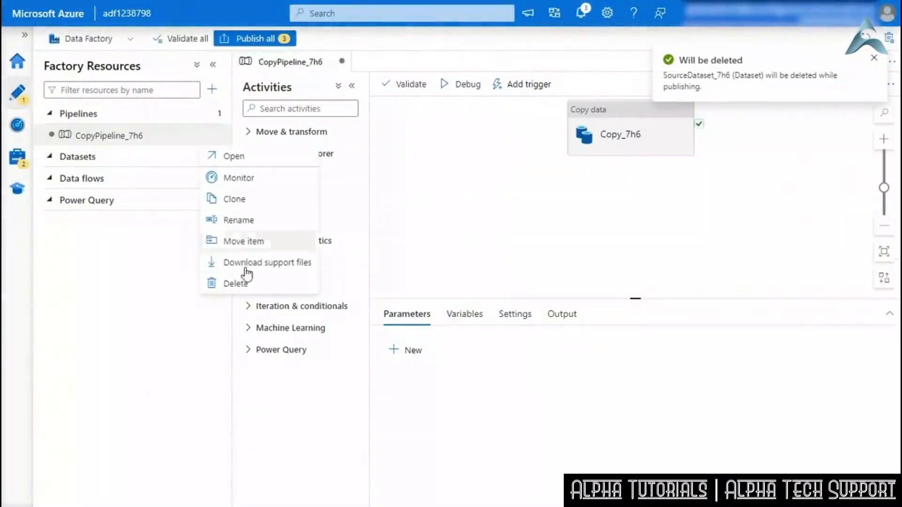
click(245, 284)
click(370, 310)
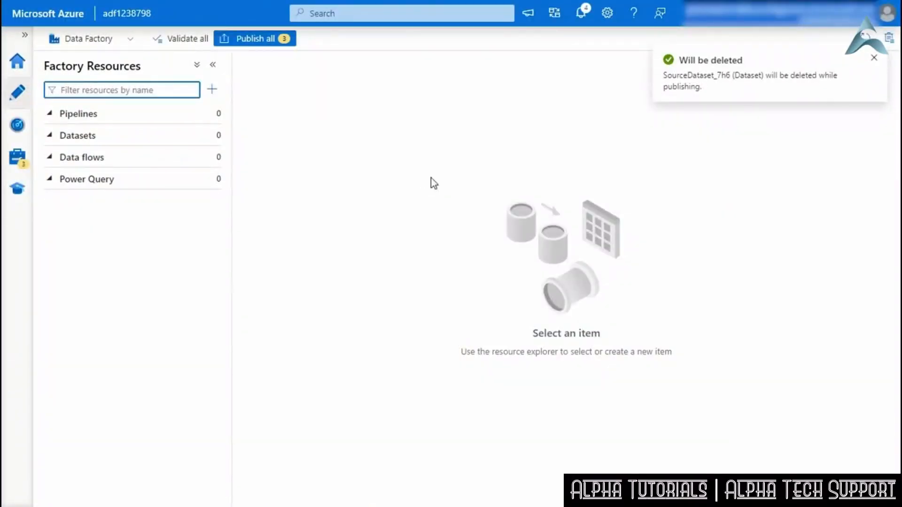
Return to the linked services and try again to delete AzureBlobStorage1 before publishing the pending deletions
click(17, 157)
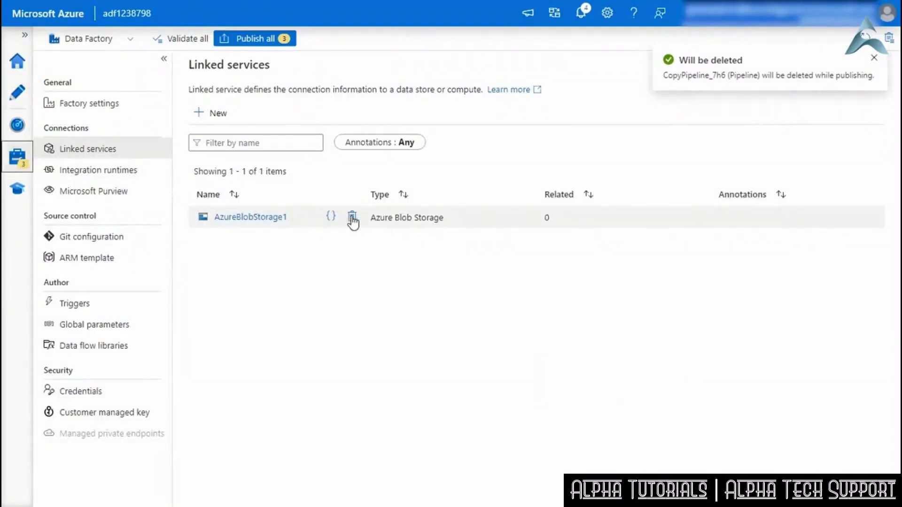
click(352, 217)
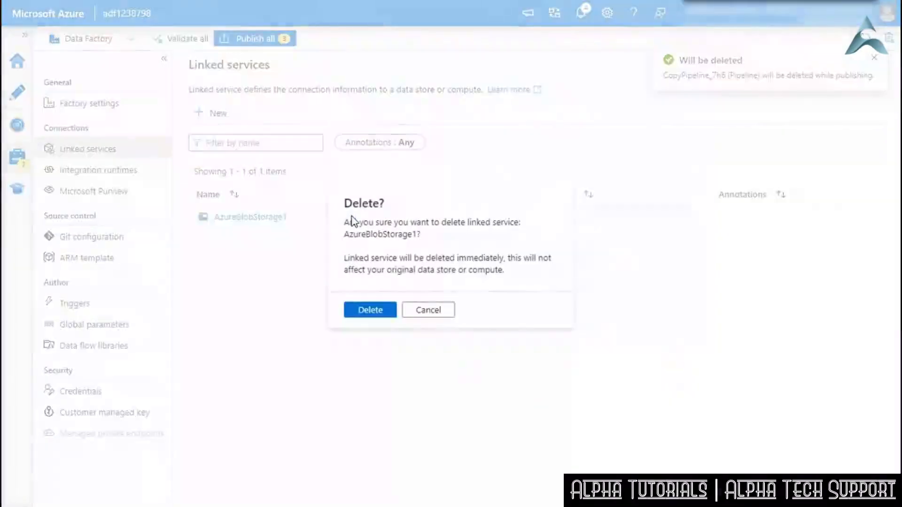
click(373, 310)
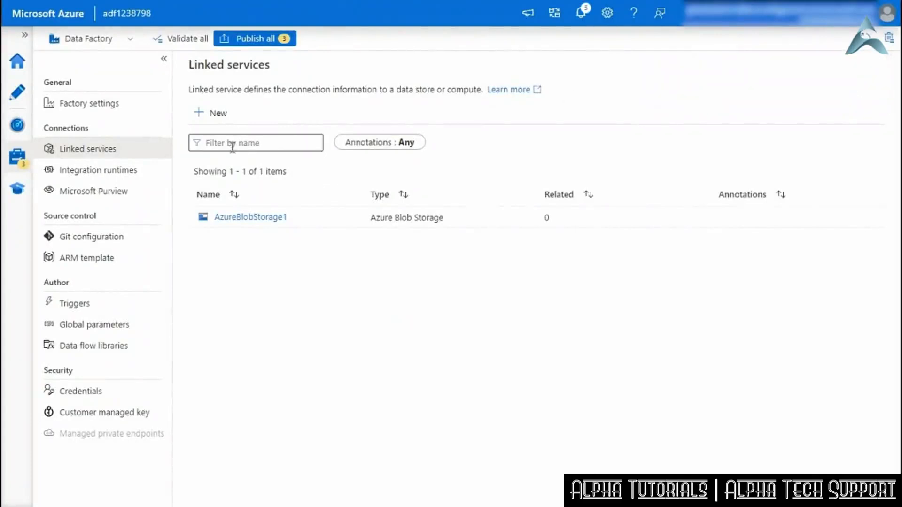
Publish all pending deletions of the pipeline and the two datasets from the authoring workspace
click(25, 104)
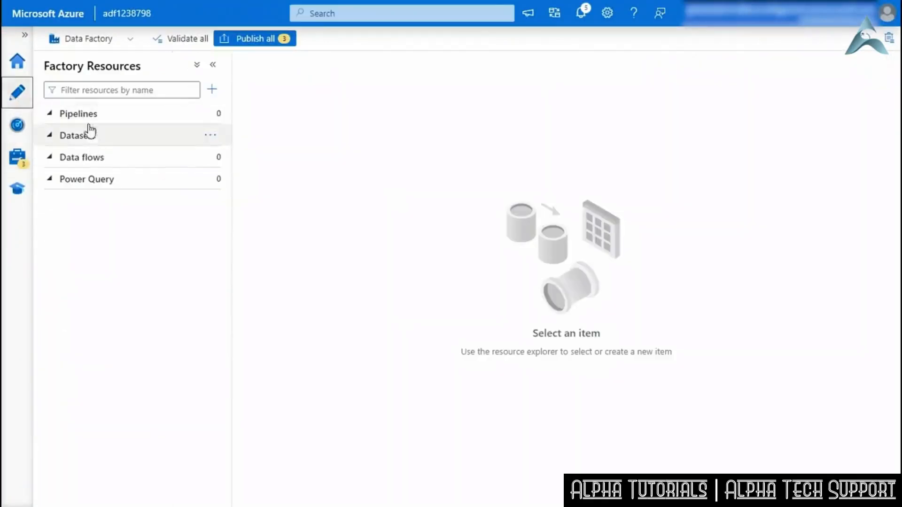
click(252, 41)
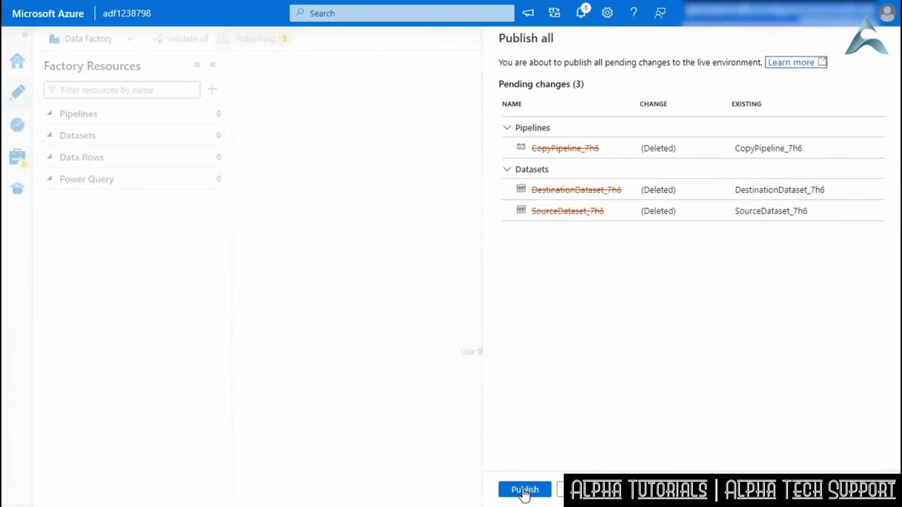
click(524, 491)
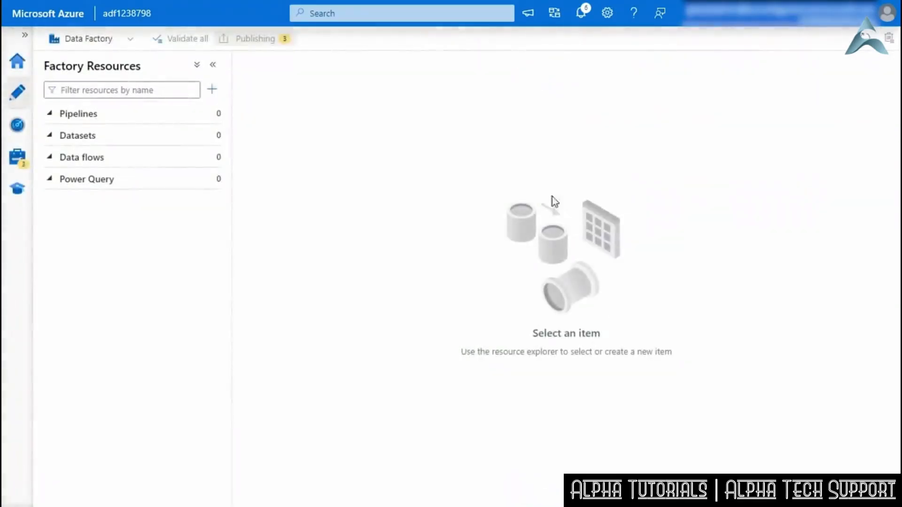
Delete the AzureBlobStorage1 linked service from the factory's connections
click(19, 163)
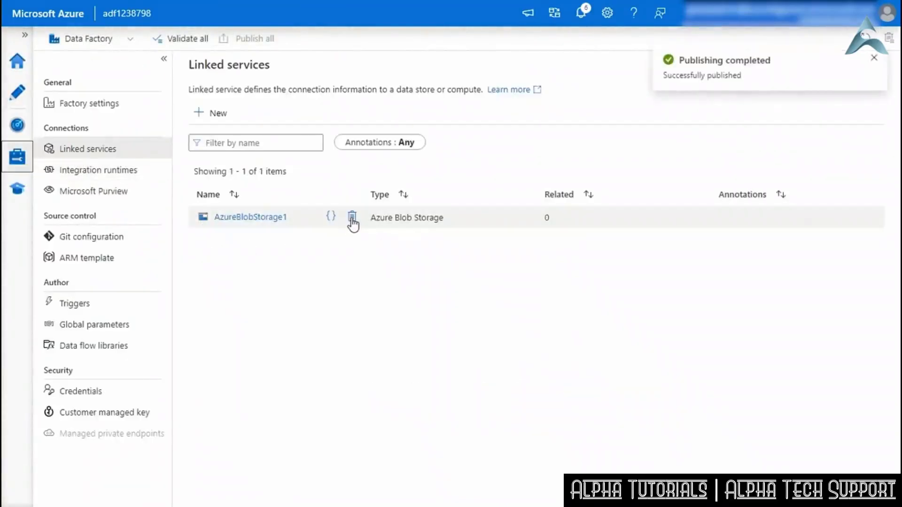
click(350, 219)
click(374, 311)
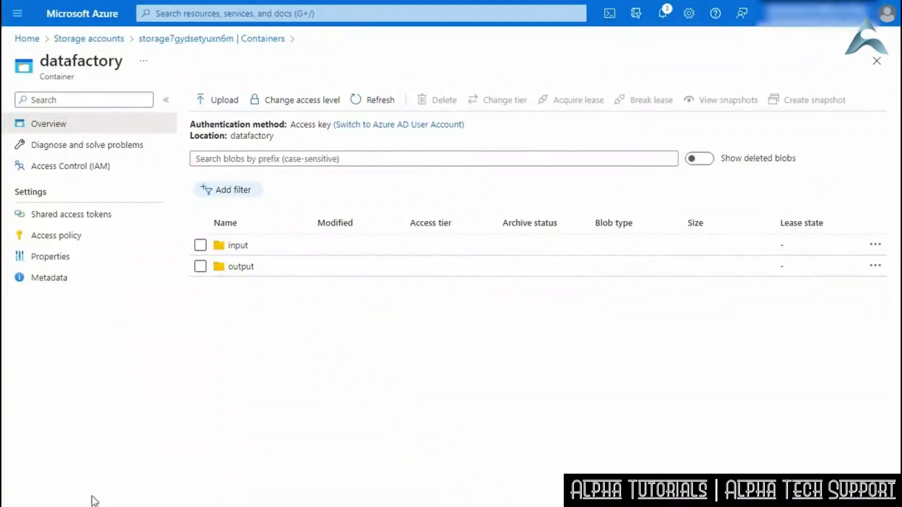
In the Azure portal, open moviesDB2.csv in the datafactory container's input folder and view its contents
click(235, 245)
click(256, 268)
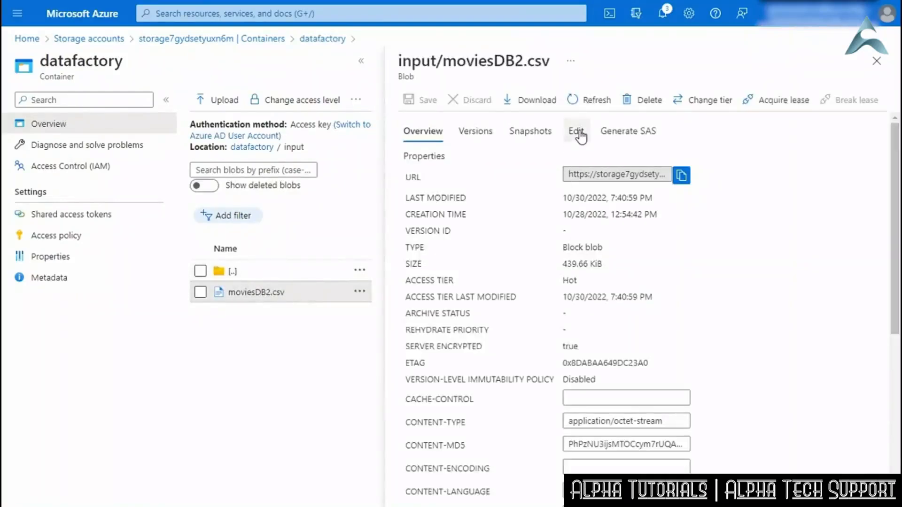
click(577, 133)
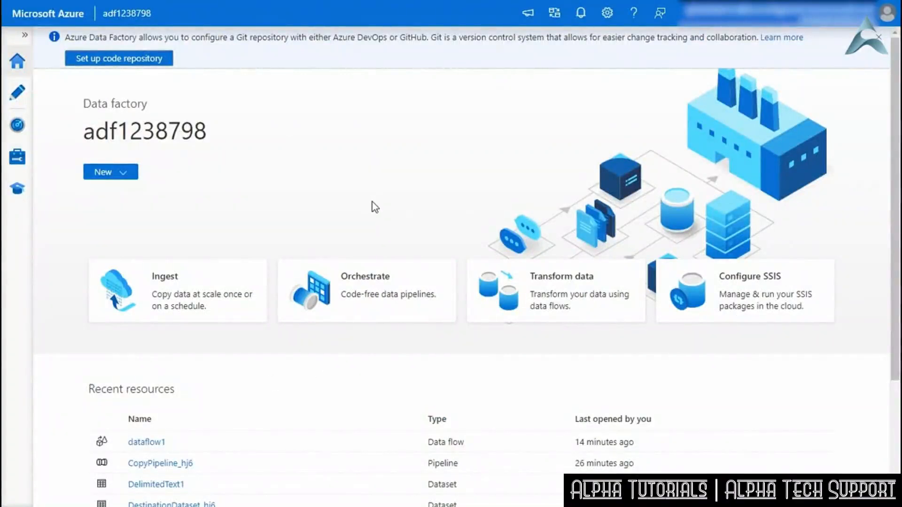
In Data Factory, review the data flow creation options on the home page and in the authoring workspace, ending back at home
click(124, 173)
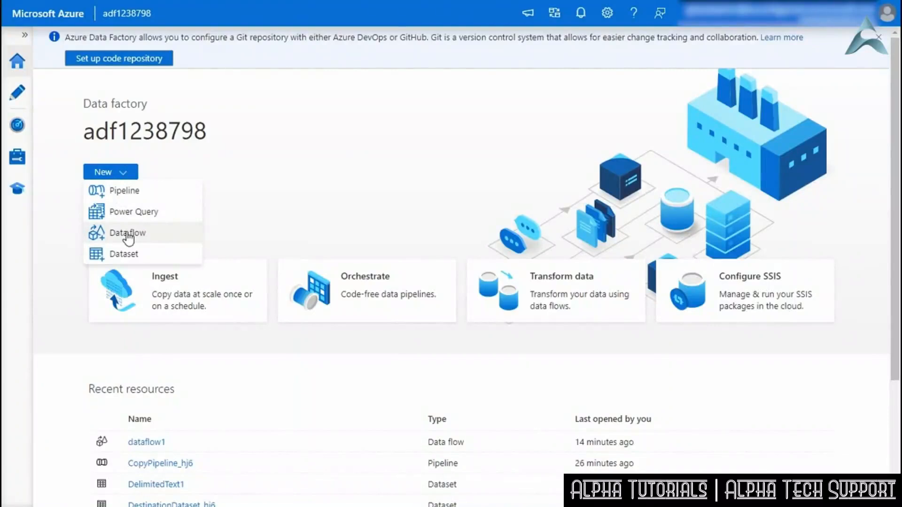
click(294, 178)
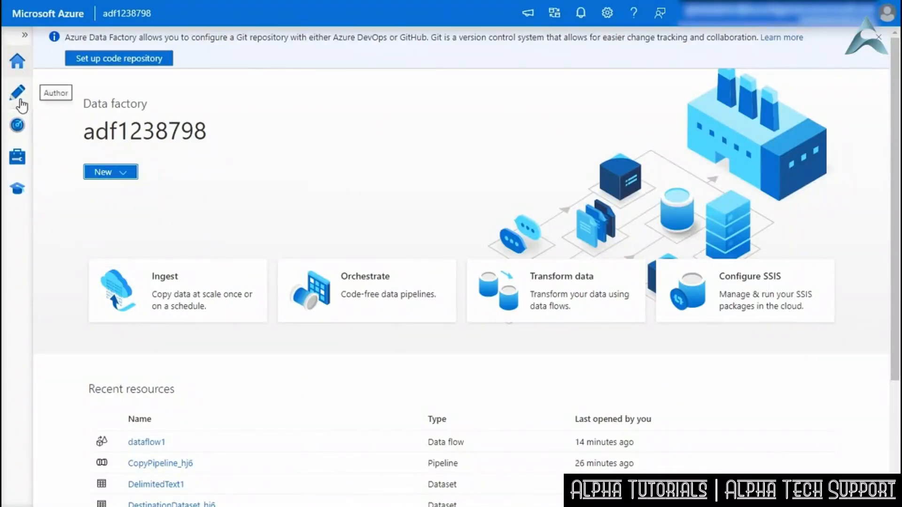
click(20, 103)
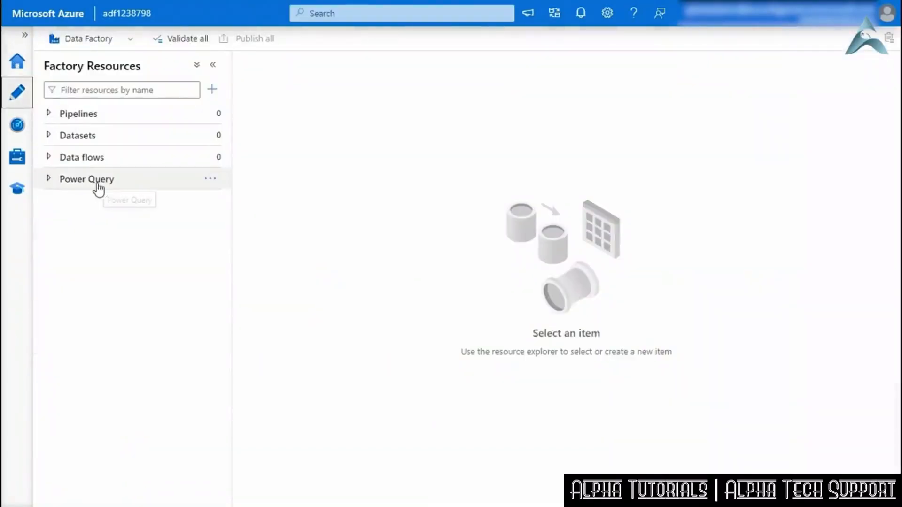
click(209, 163)
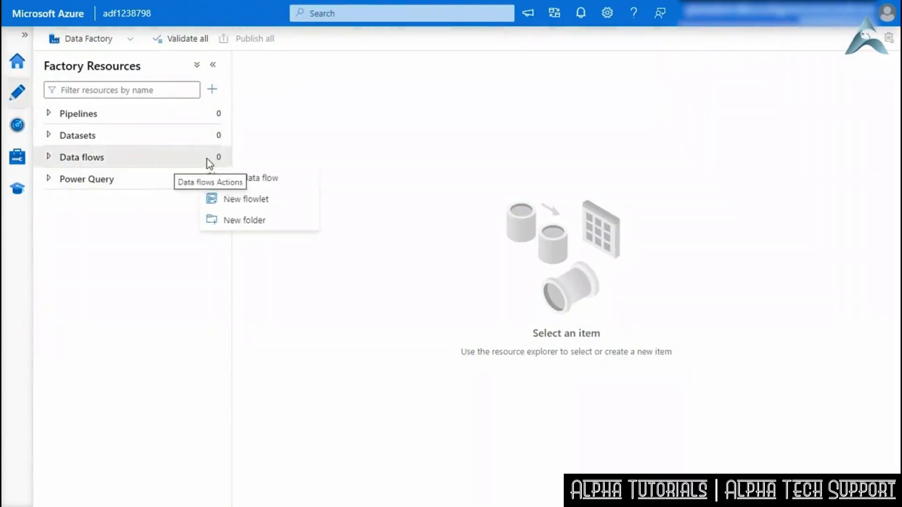
click(17, 66)
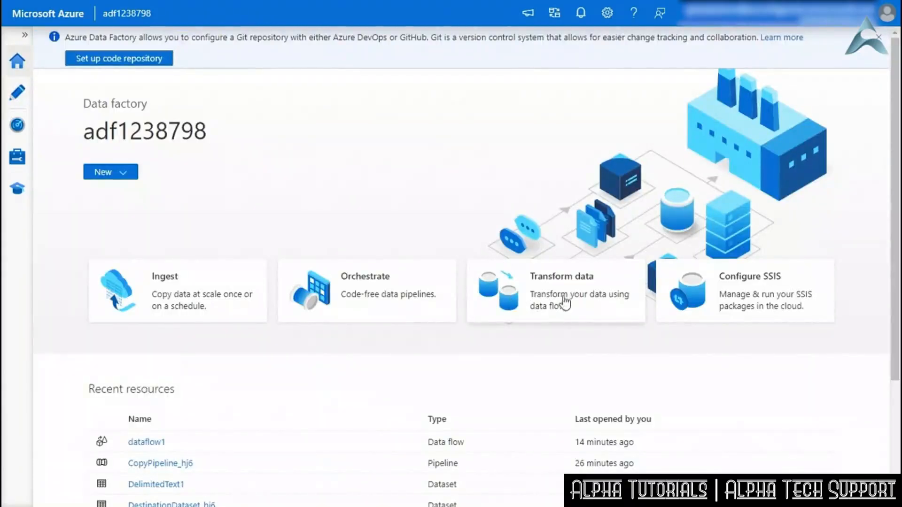
Start a Transform data flow with data flow debug turned on, and add a source to it
click(540, 308)
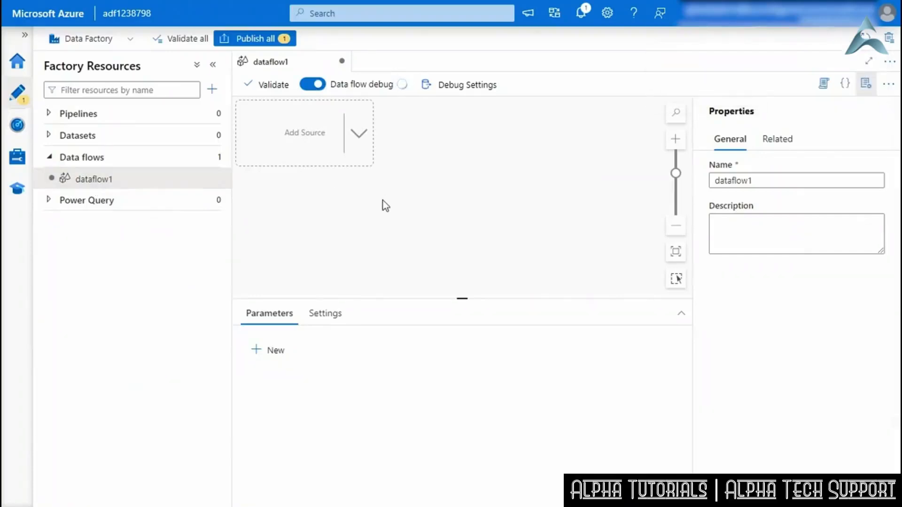
click(360, 139)
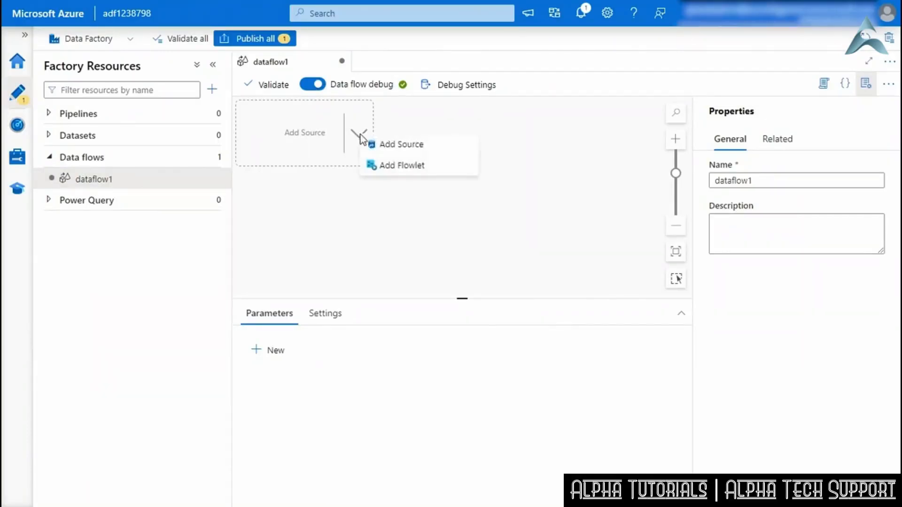
click(414, 149)
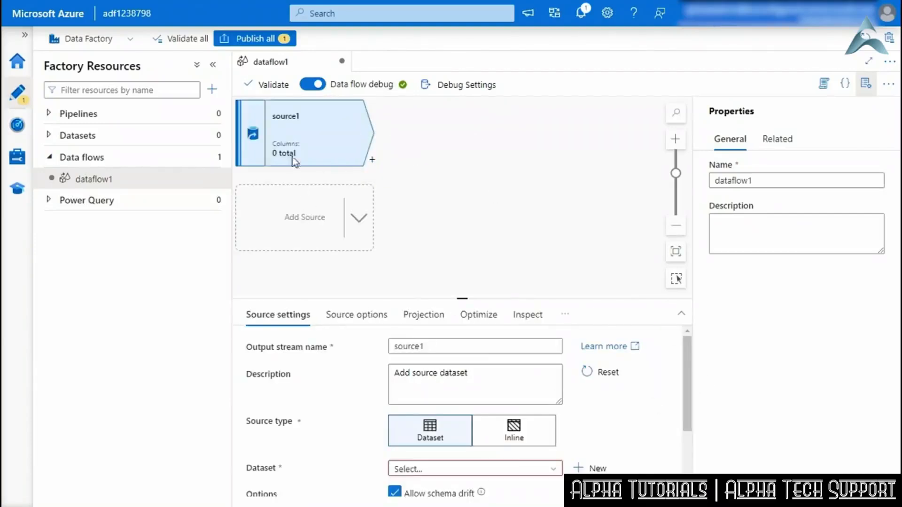
Start a new dataset for source1, using Azure Blob Storage as the data store and DelimitedText as the format
drag(689, 371, 689, 404)
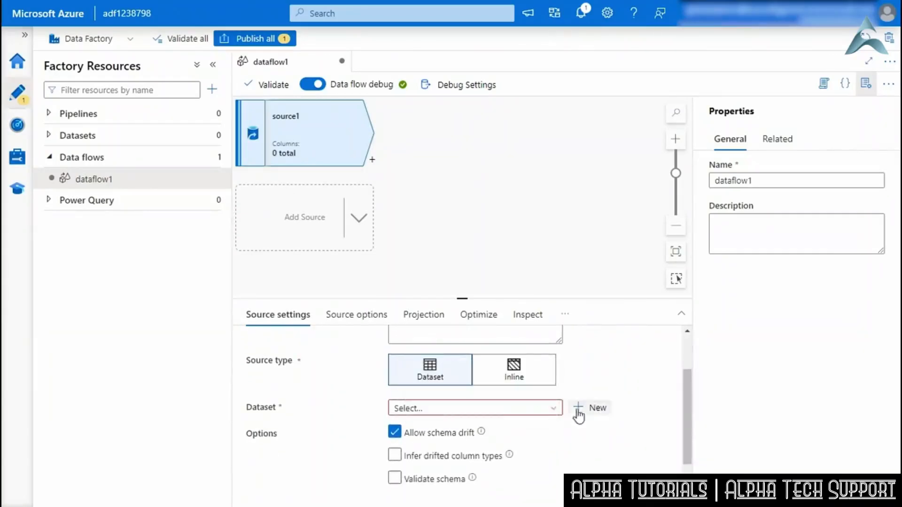
click(554, 408)
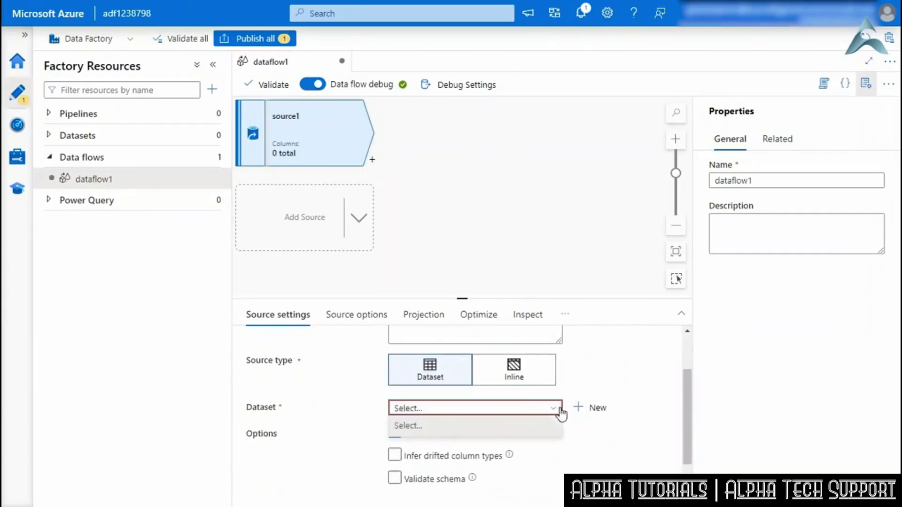
click(593, 409)
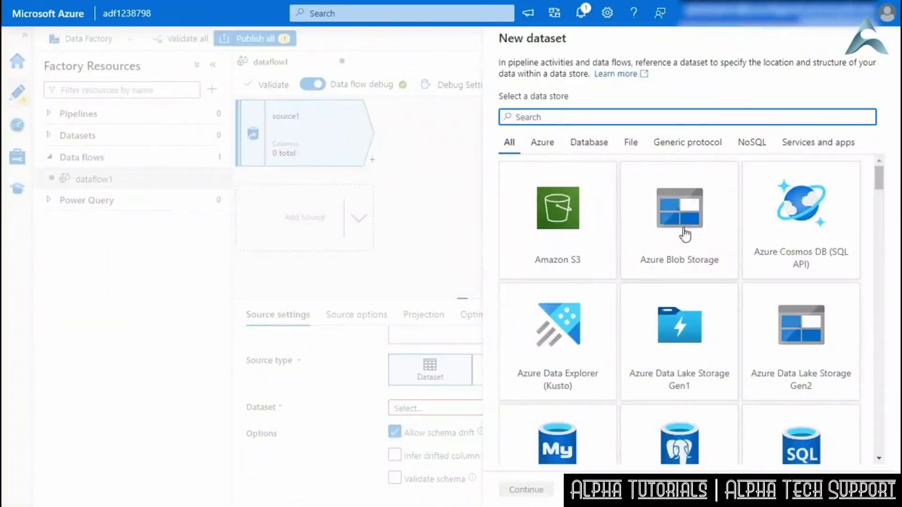
click(682, 231)
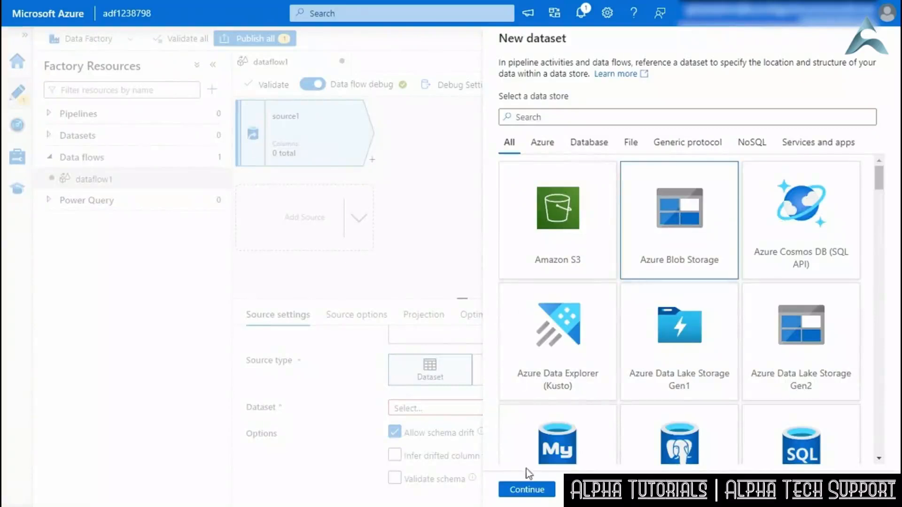
click(528, 489)
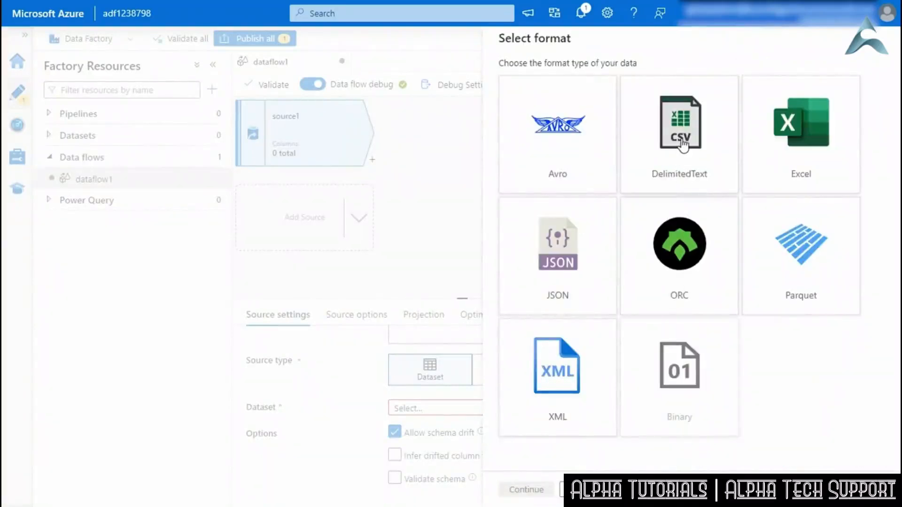
click(681, 148)
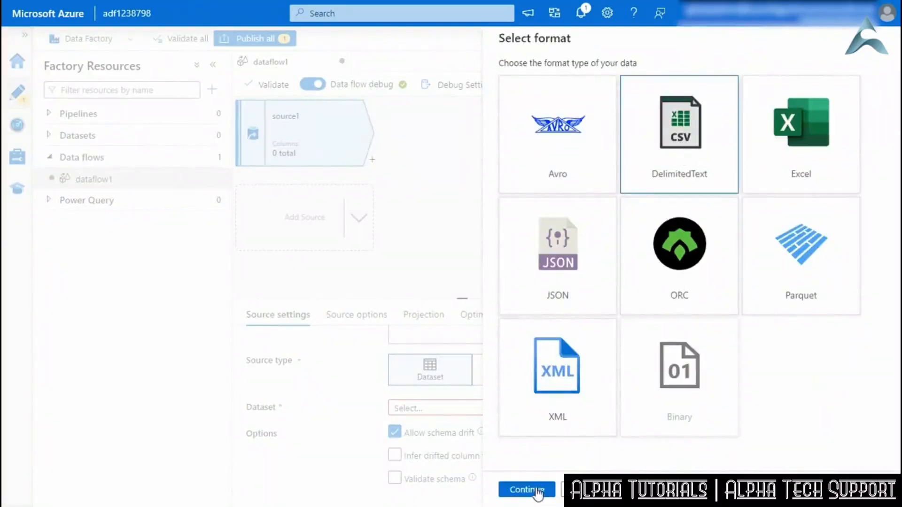
click(539, 490)
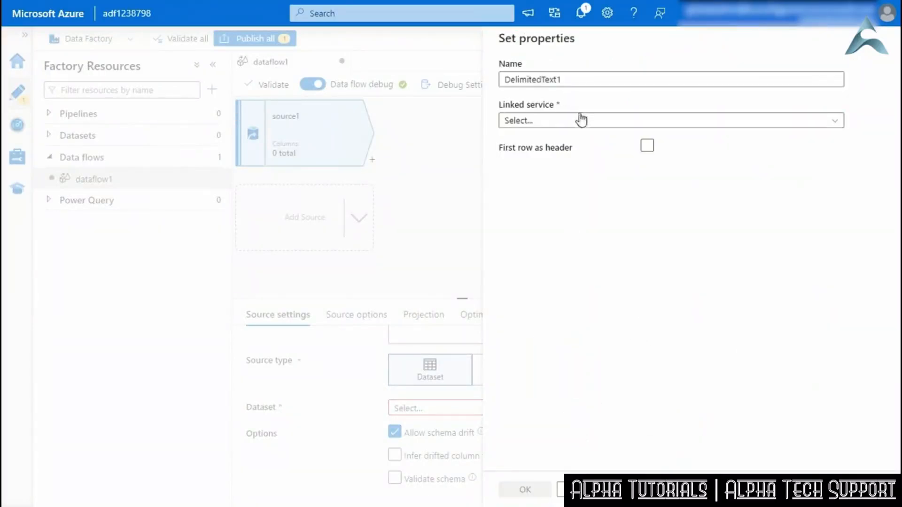
Assign the AzureBlobStorage1 linked service to the DelimitedText1 dataset and treat the first row as header
click(581, 119)
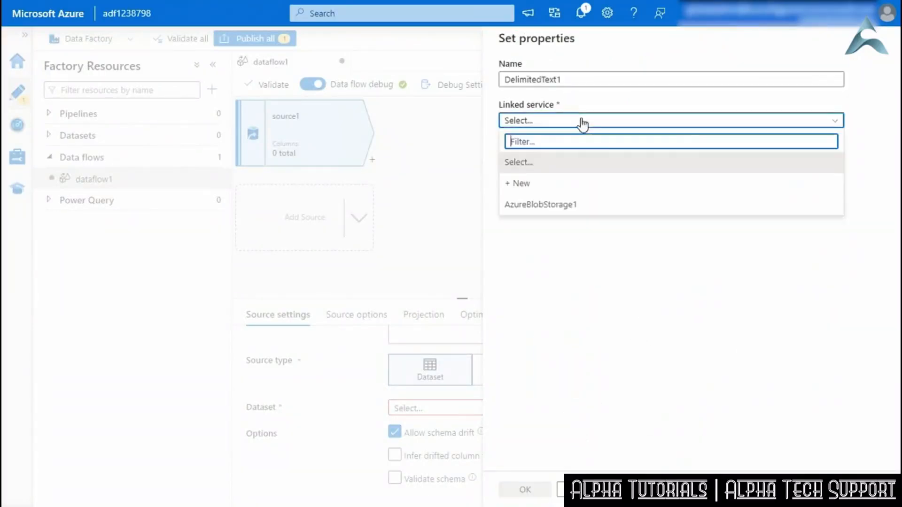
click(538, 205)
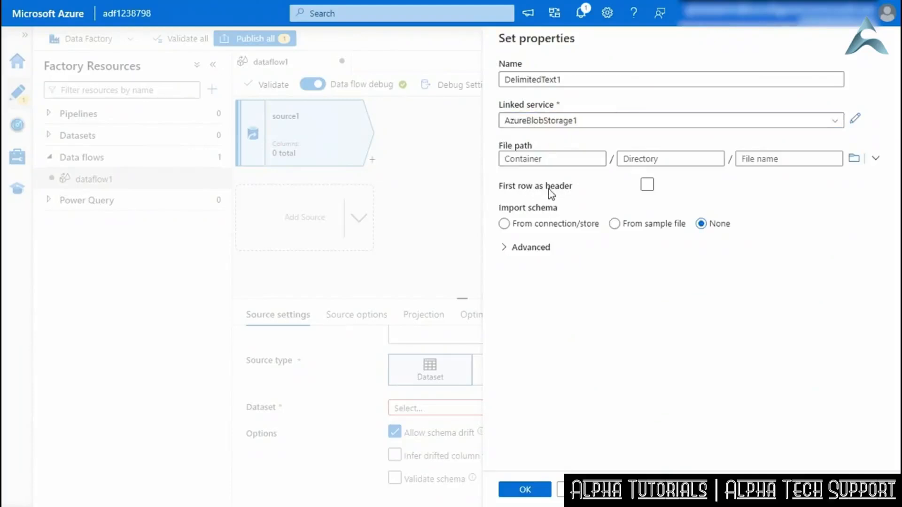
click(645, 186)
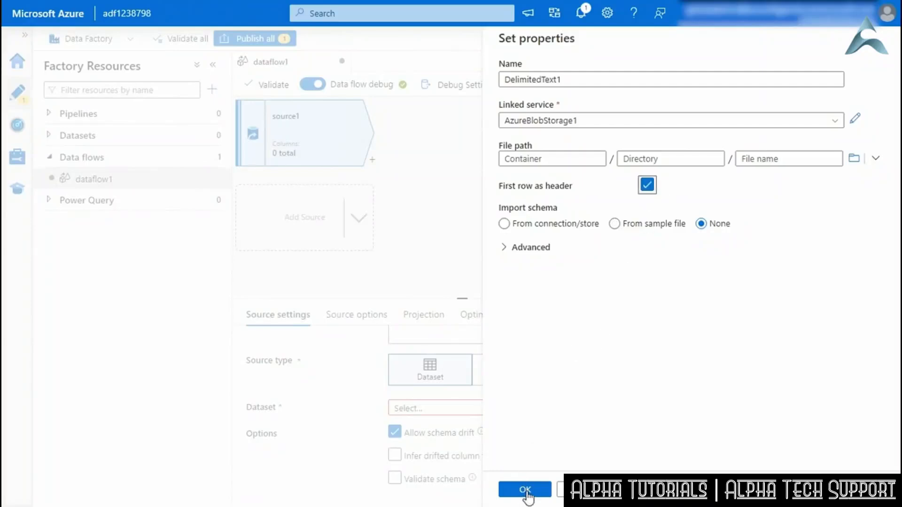
Set the dataset's file path to moviesDB2.csv in the datafactory container's input folder and create the dataset
click(854, 158)
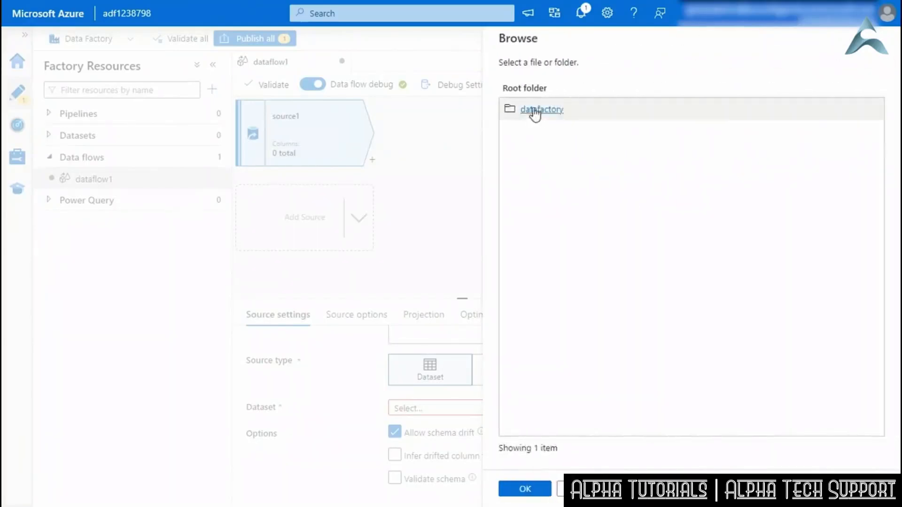
click(536, 111)
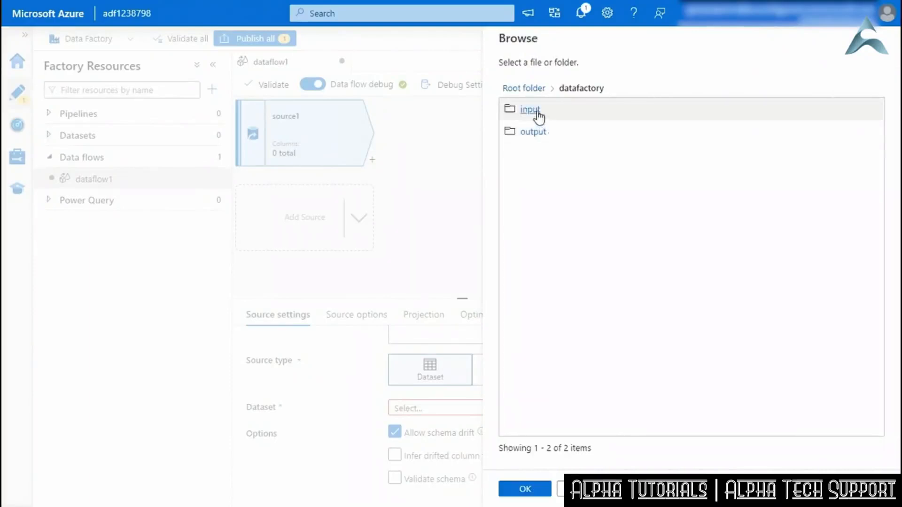
click(538, 114)
click(548, 117)
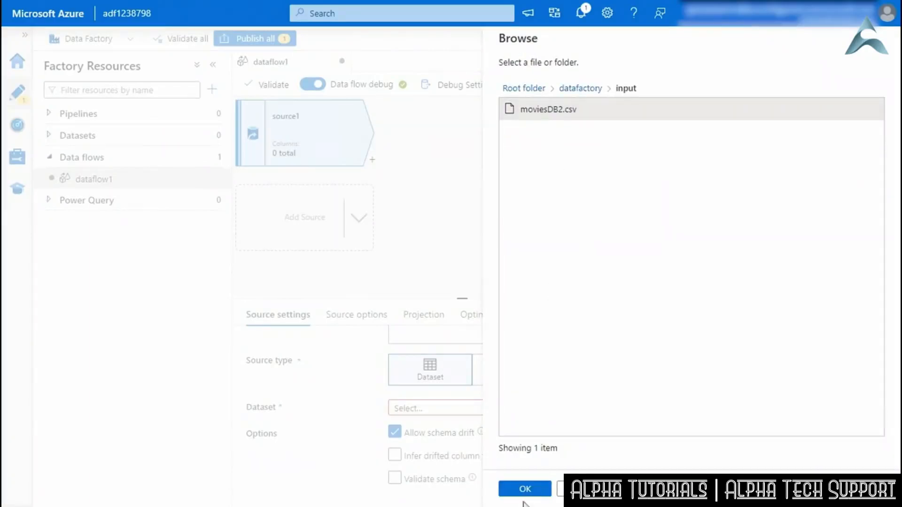
click(526, 490)
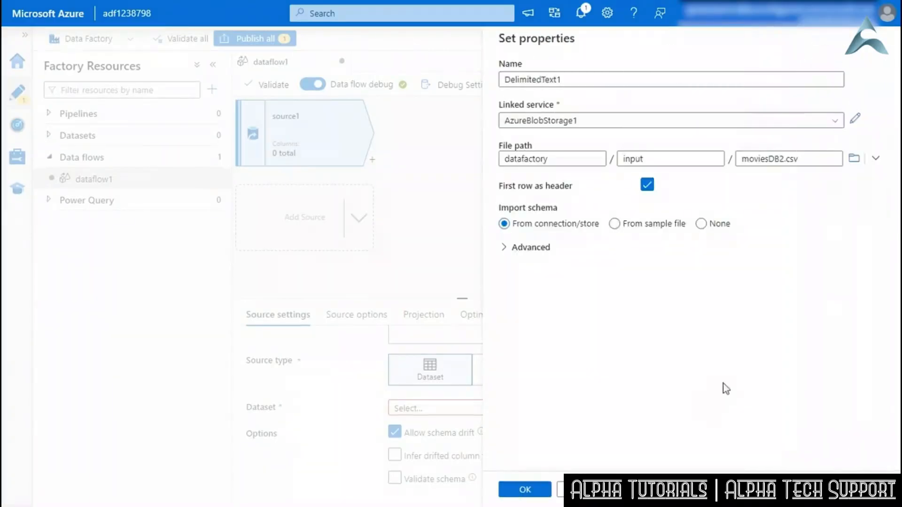
click(524, 490)
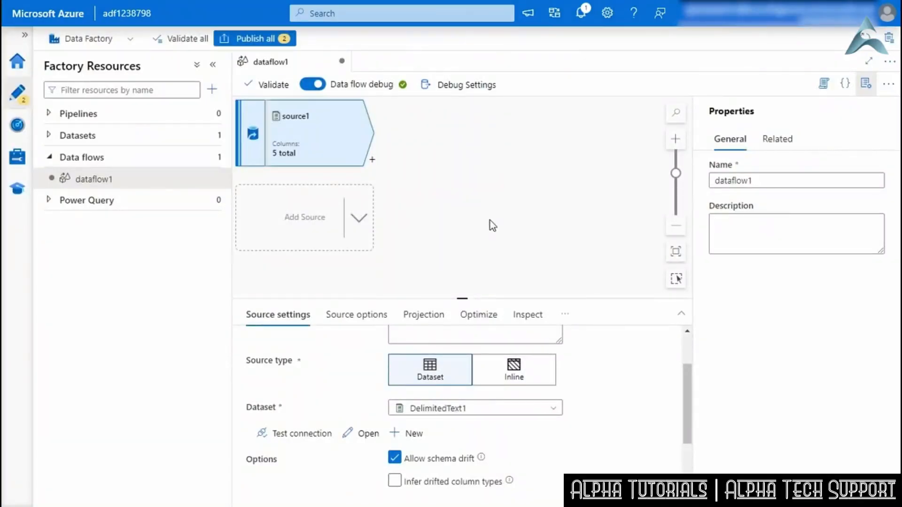
Review the transformations available after source1 and add a Filter transformation to it
click(374, 161)
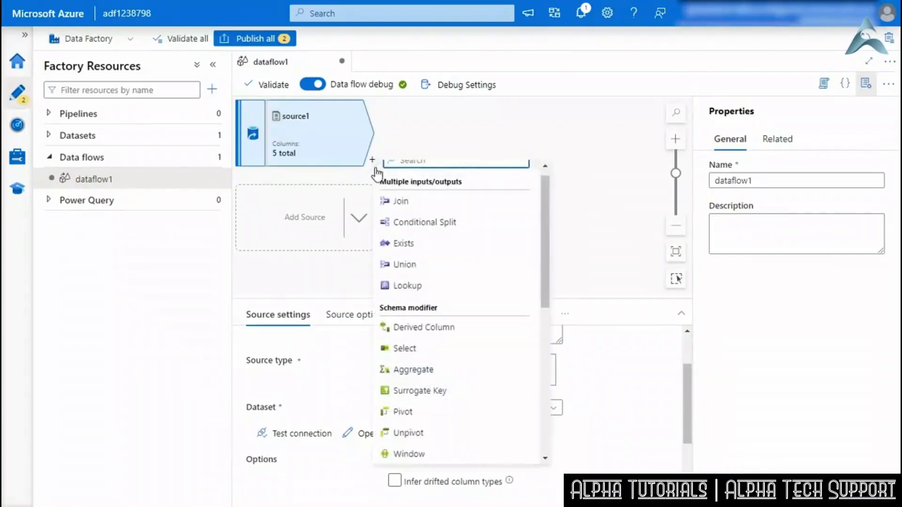
scroll(546, 238, up, 1)
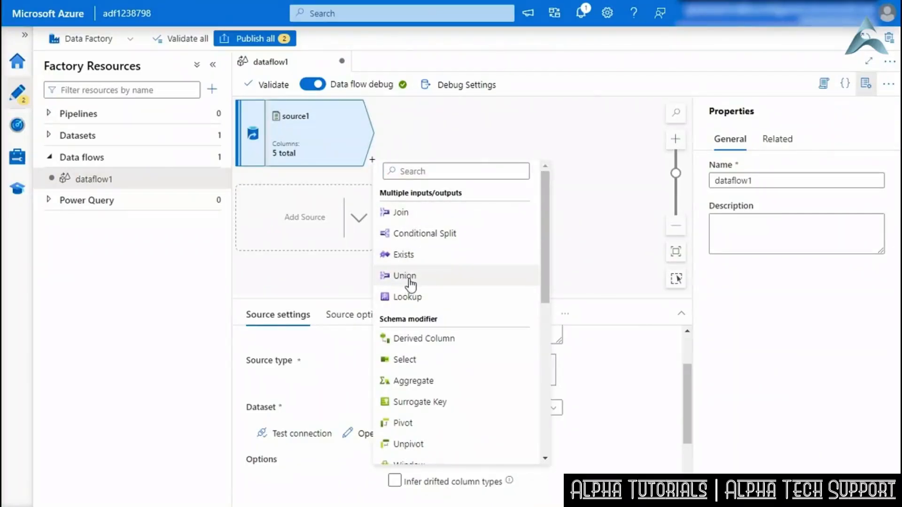
drag(548, 243, 546, 292)
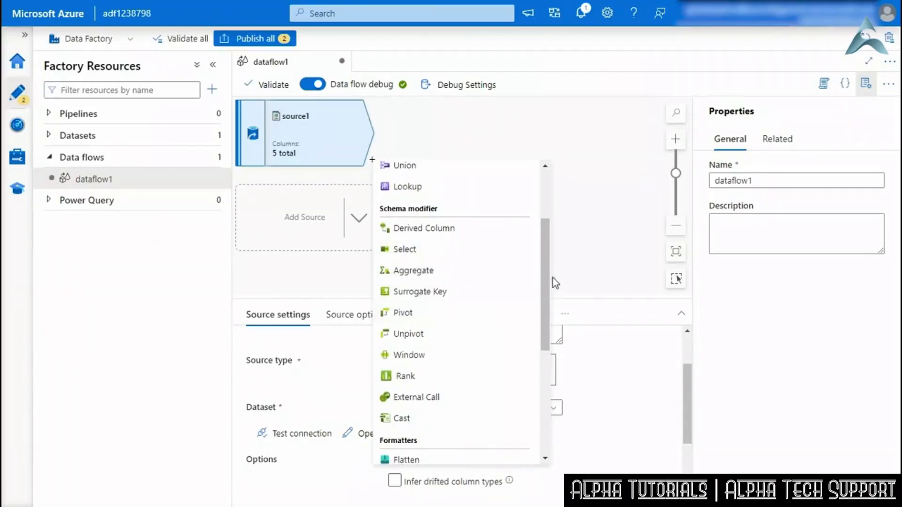
drag(544, 272, 550, 377)
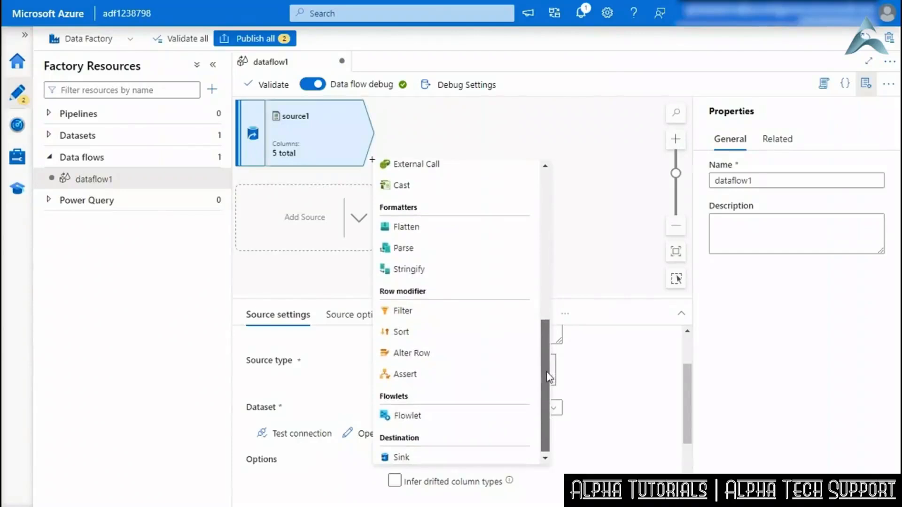
click(417, 316)
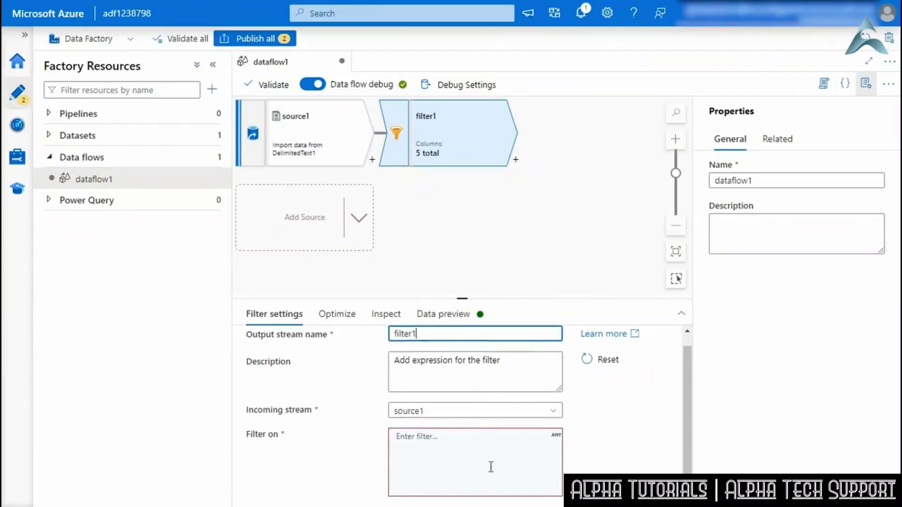
Open the expression builder for filter1's condition and begin the expression with "toI"
click(437, 441)
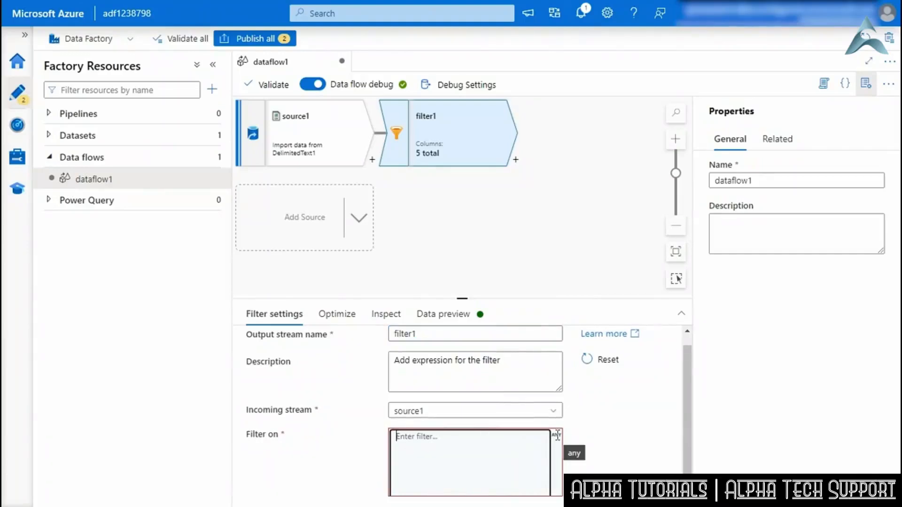
scroll(588, 428, down, 1)
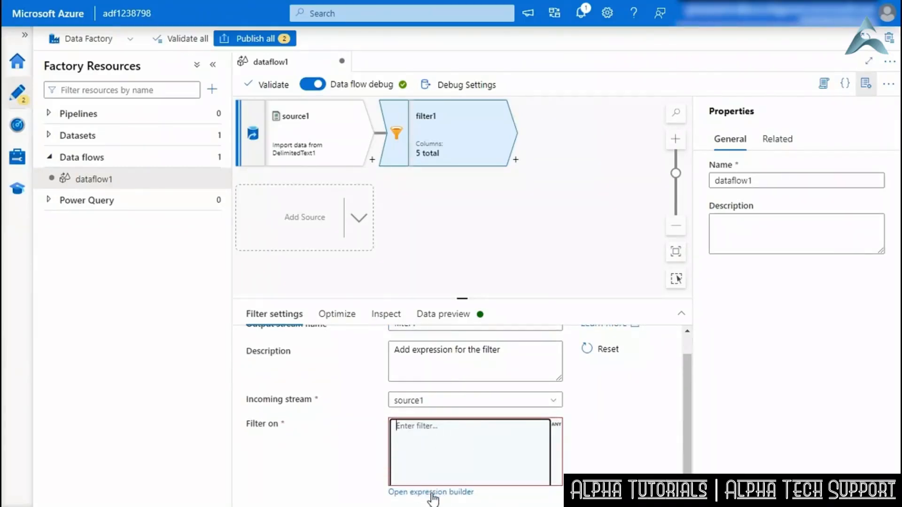
click(431, 492)
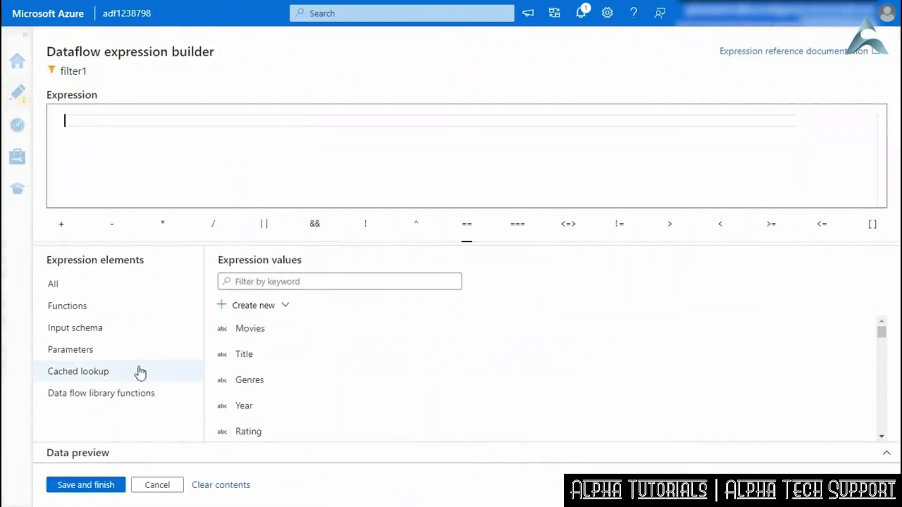
click(73, 334)
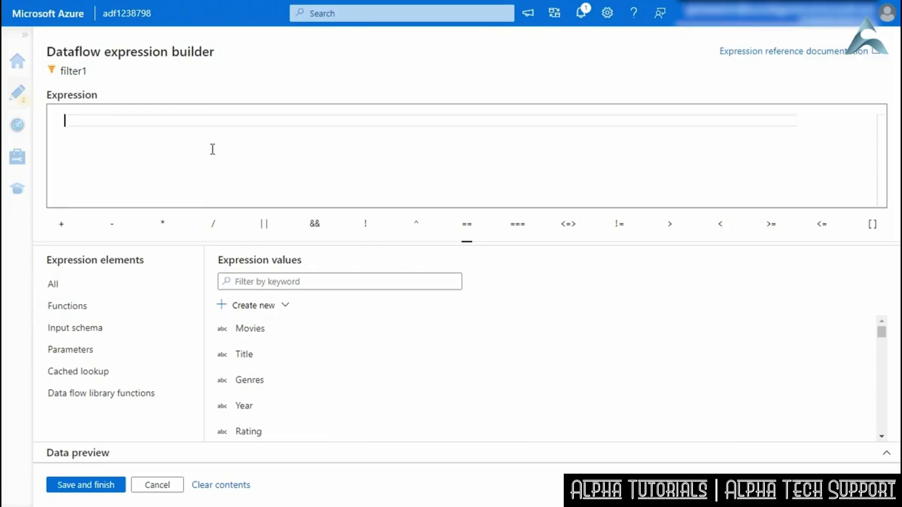
text(toI)
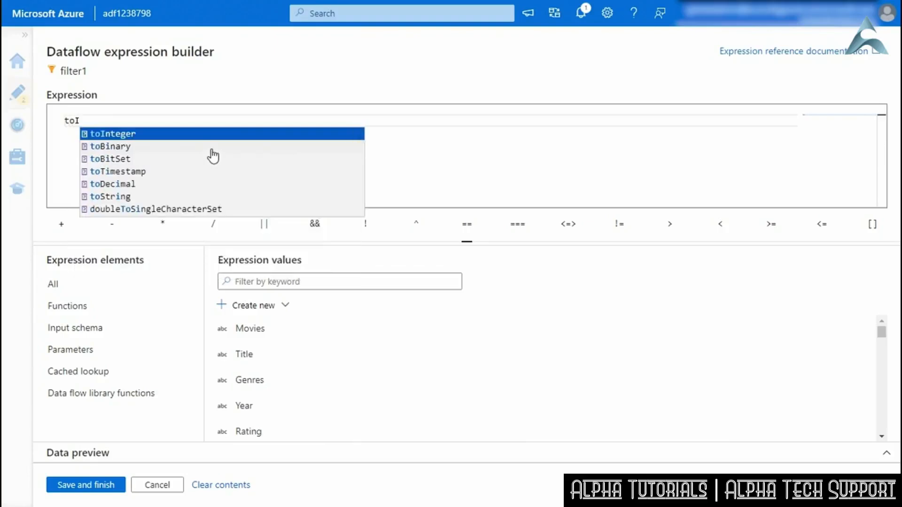
Begin the filter expression with the condition toInteger(Year) >= 1910
key(Return)
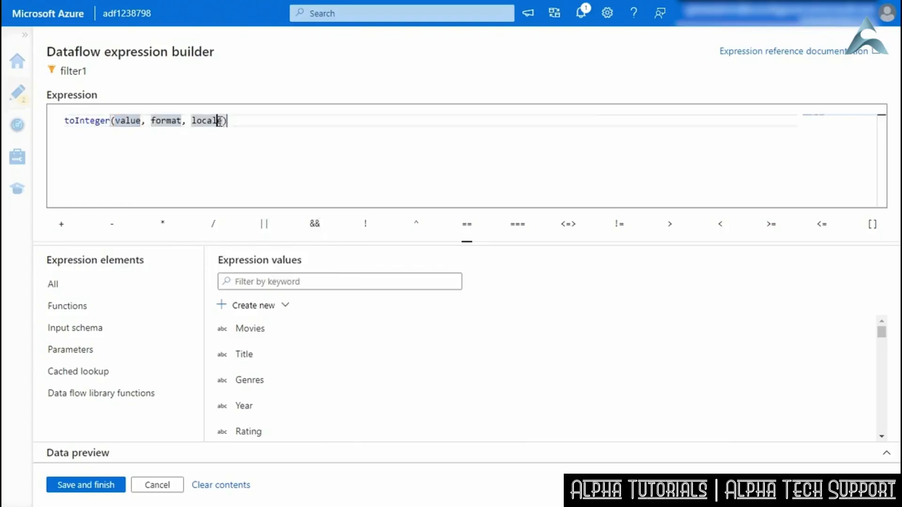
drag(222, 121, 116, 121)
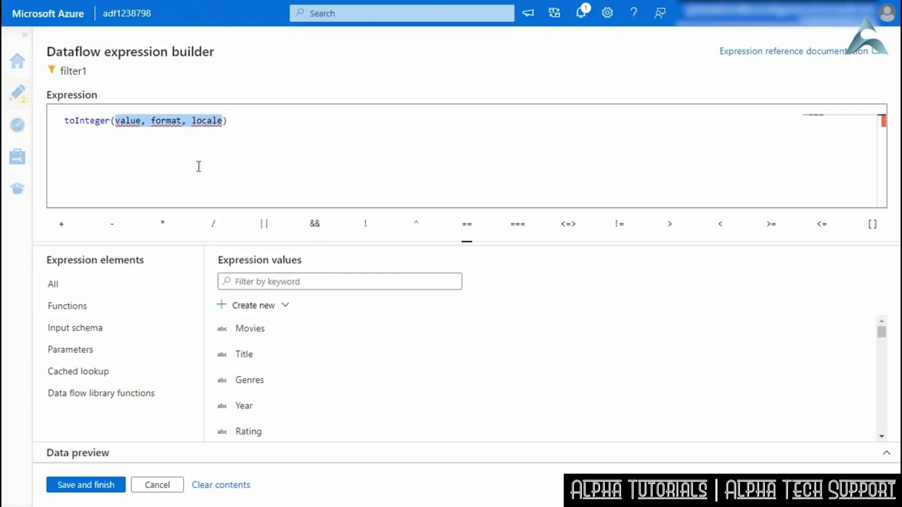
text(Ye)
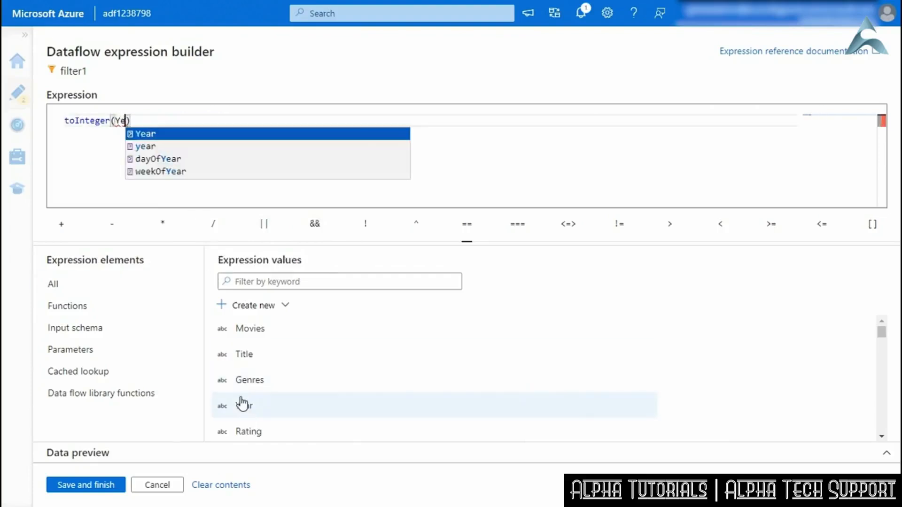
click(143, 135)
click(152, 124)
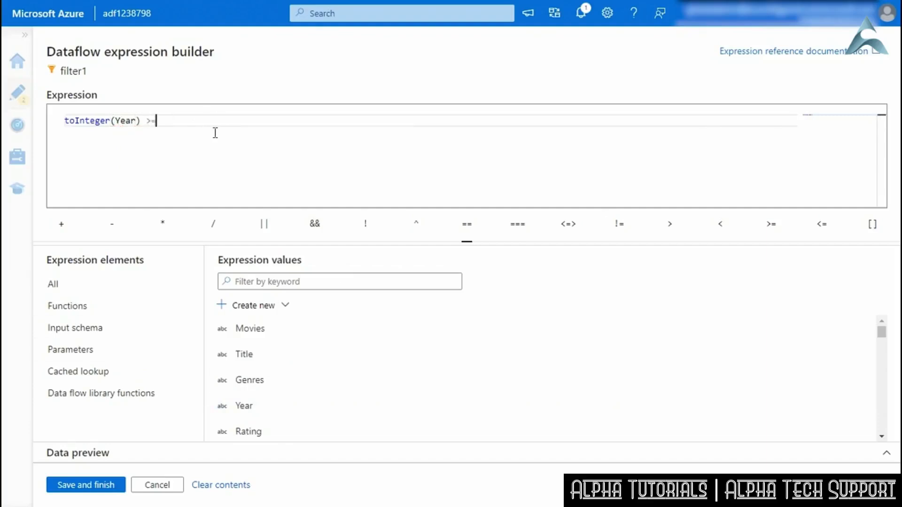
text(>= 1910)
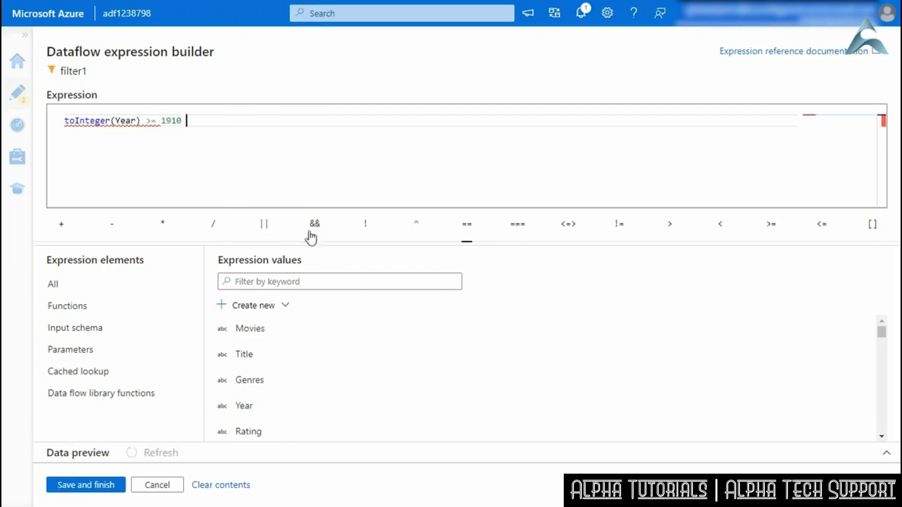
Extend the filter expression with an AND condition, toInteger(Year) <= 2000
click(316, 224)
text(toInteger(Year) >= 1910)
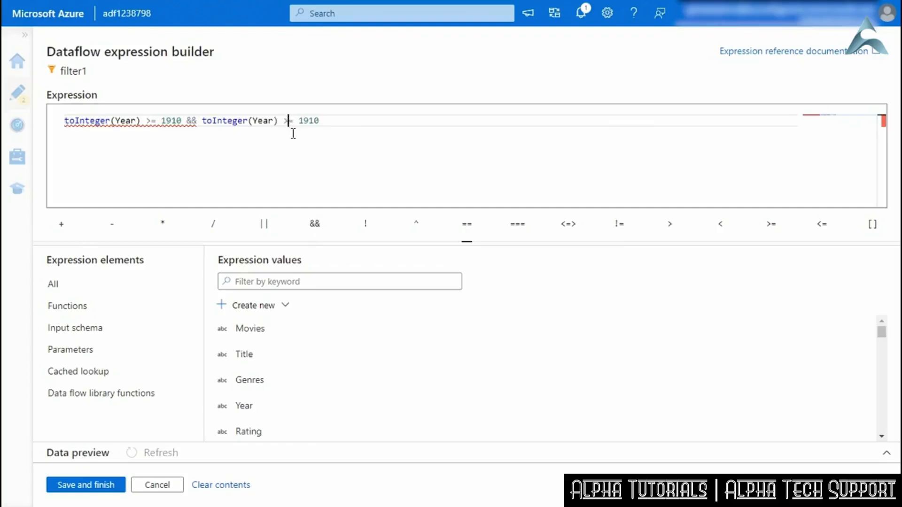
key(BackSpace)
text(<)
double_click(308, 132)
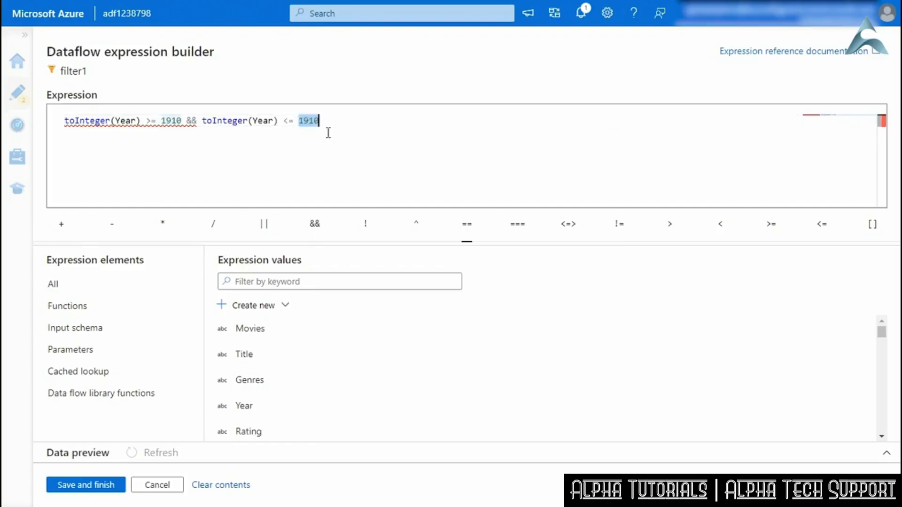
text(2000)
Add a further AND condition to the expression that matches the genre: rlike(Genres, 'Comedy')
click(315, 224)
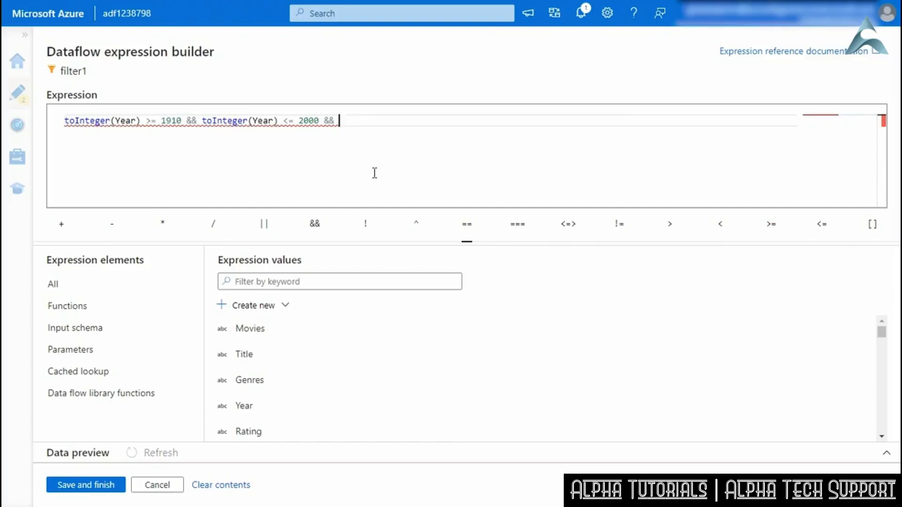
text(rli)
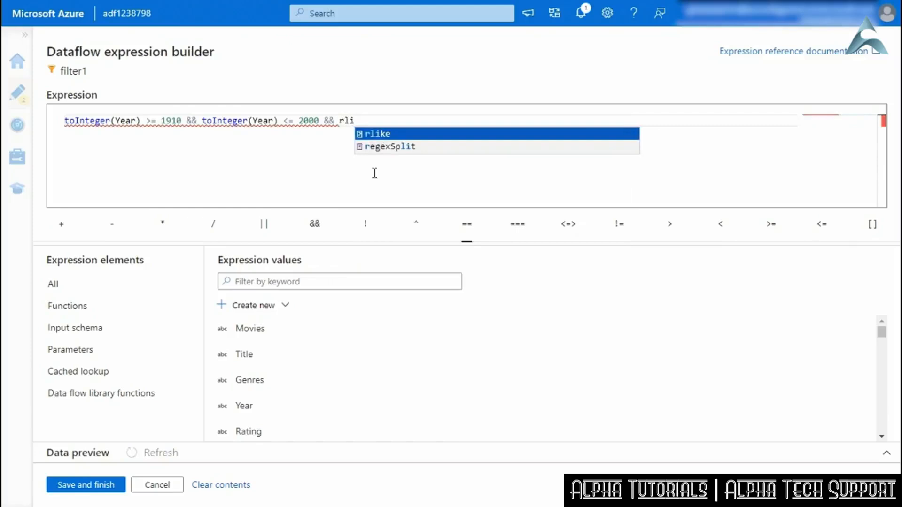
click(381, 134)
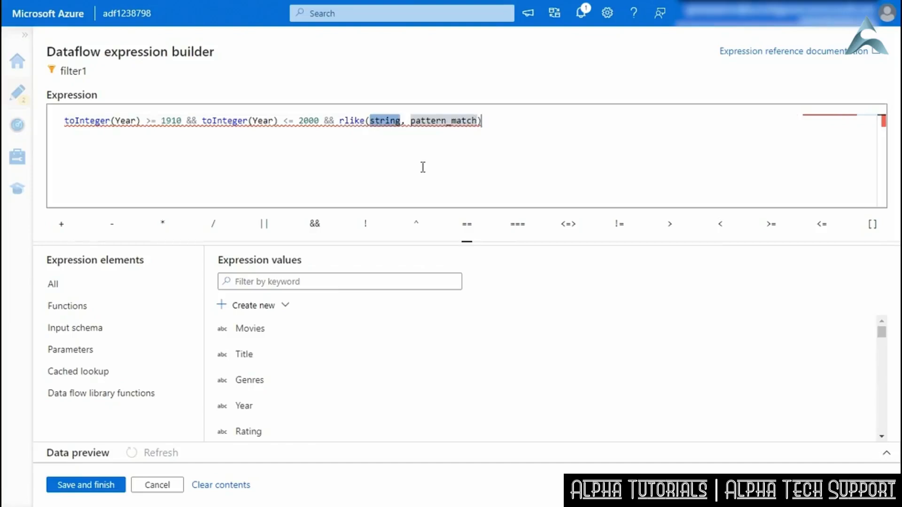
key(Delete)
click(248, 382)
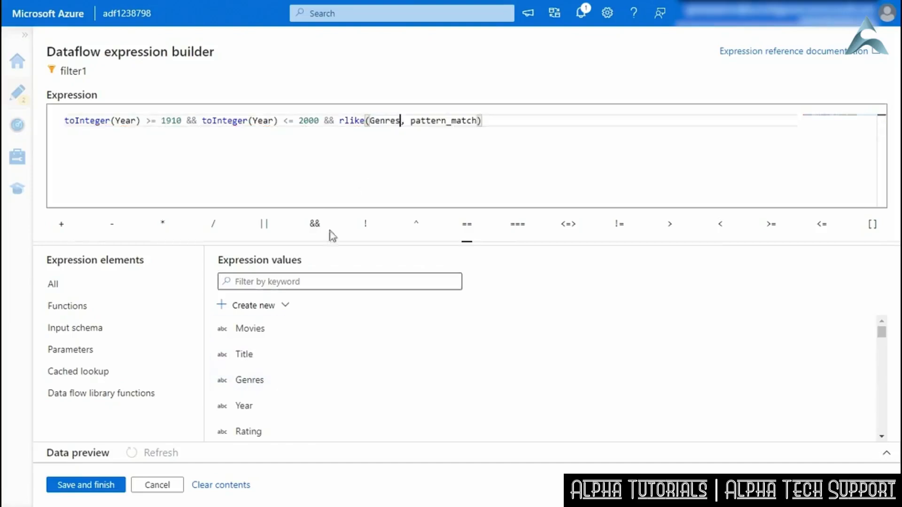
click(397, 125)
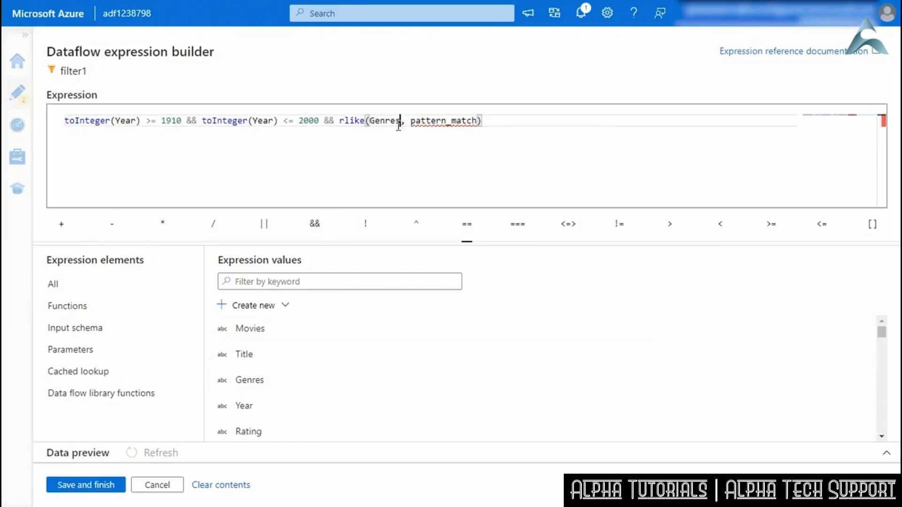
drag(476, 124, 413, 124)
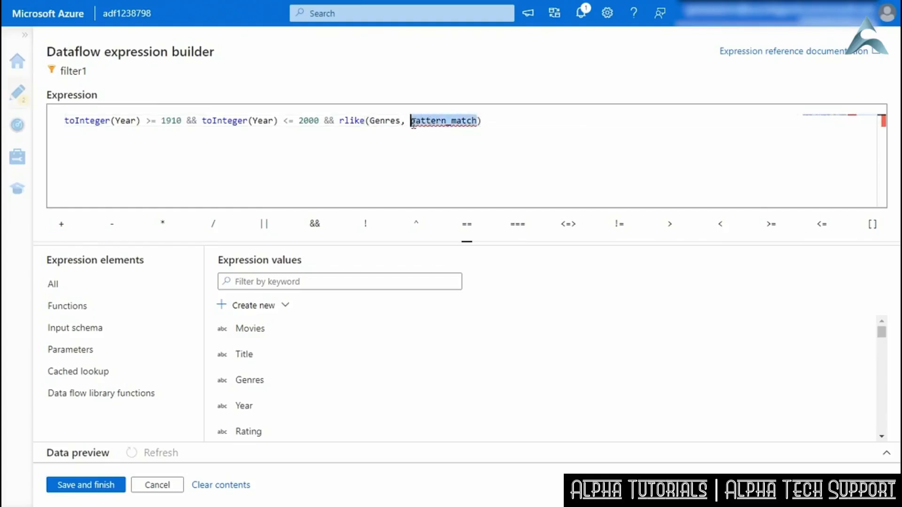
text(')
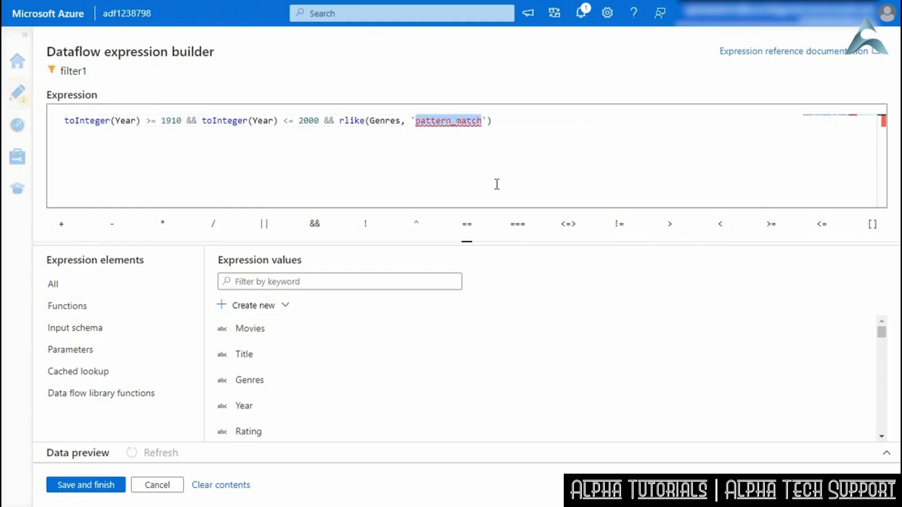
text(Comedy)
click(486, 134)
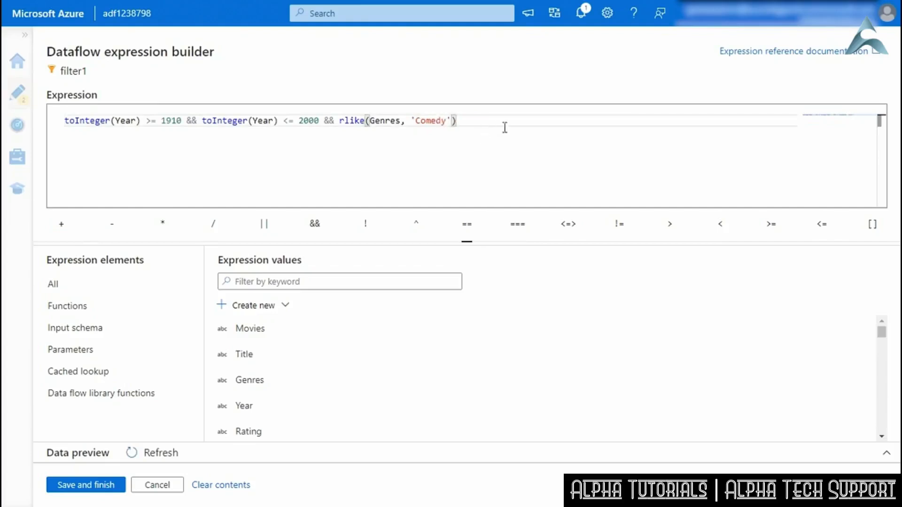
Refresh the data preview of the filter expression, and save the finished expression
click(150, 454)
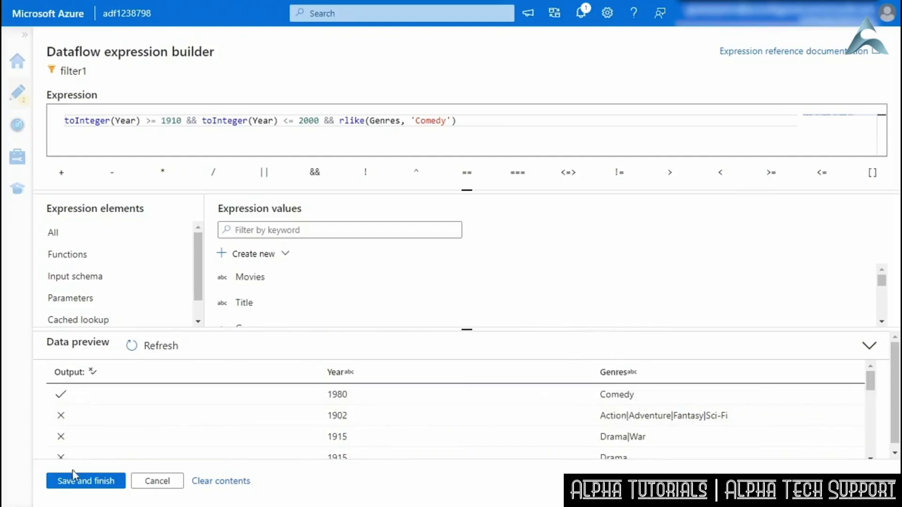
click(87, 481)
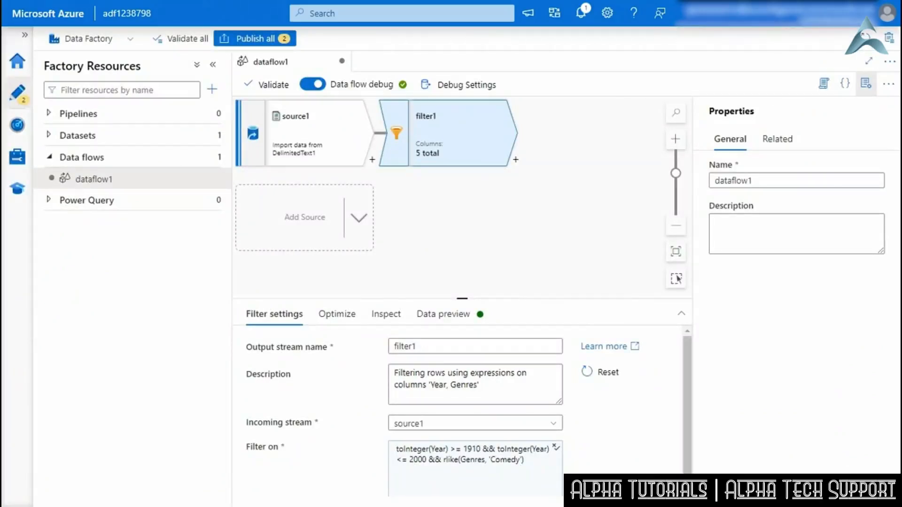
Add a Sink destination after the filter1 transformation in the data flow
click(516, 160)
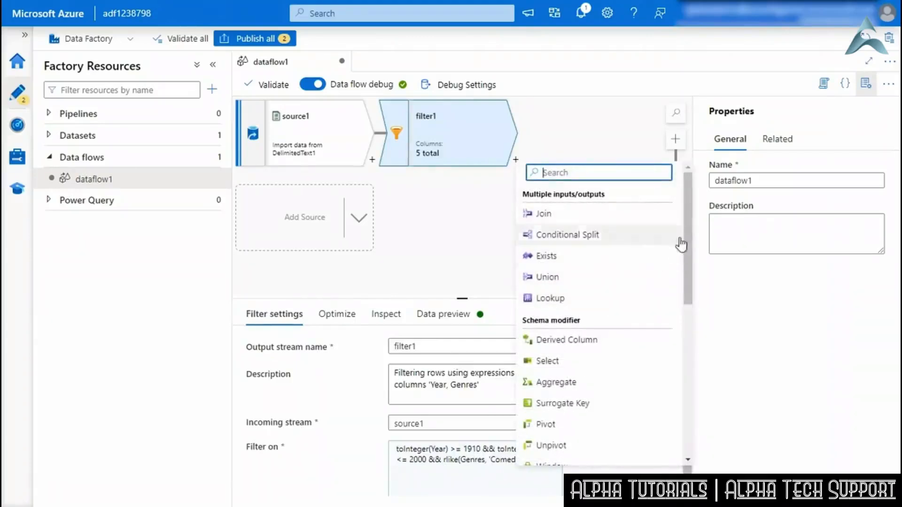
drag(686, 227, 676, 383)
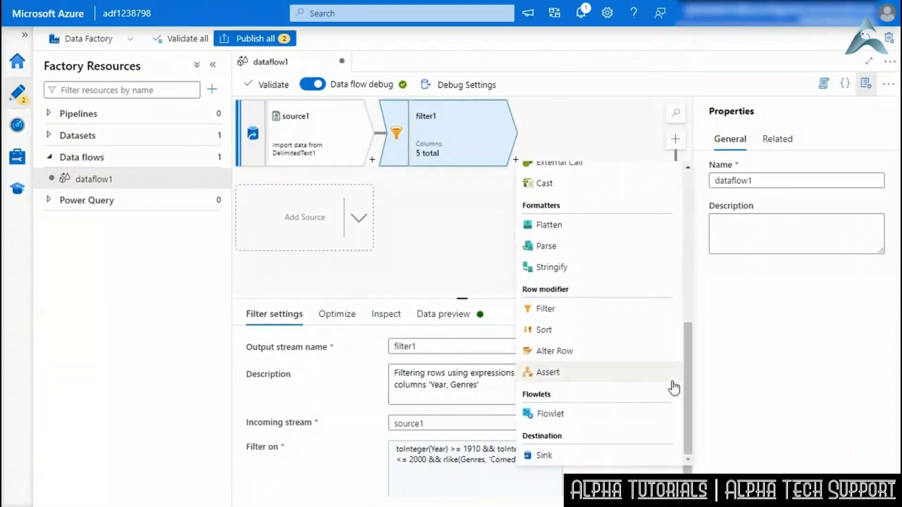
click(545, 456)
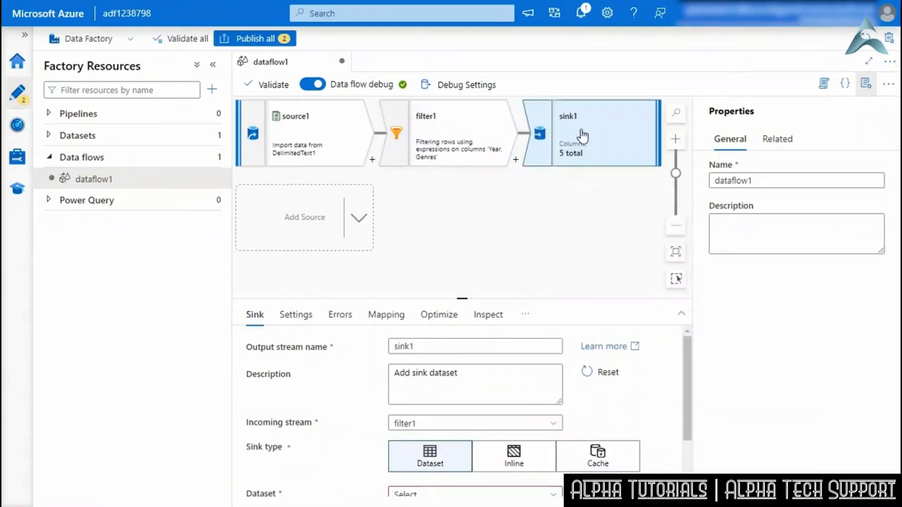
Start a new dataset for the sink, using Azure Blob Storage as data store and DelimitedText as format
drag(684, 381, 680, 425)
click(593, 423)
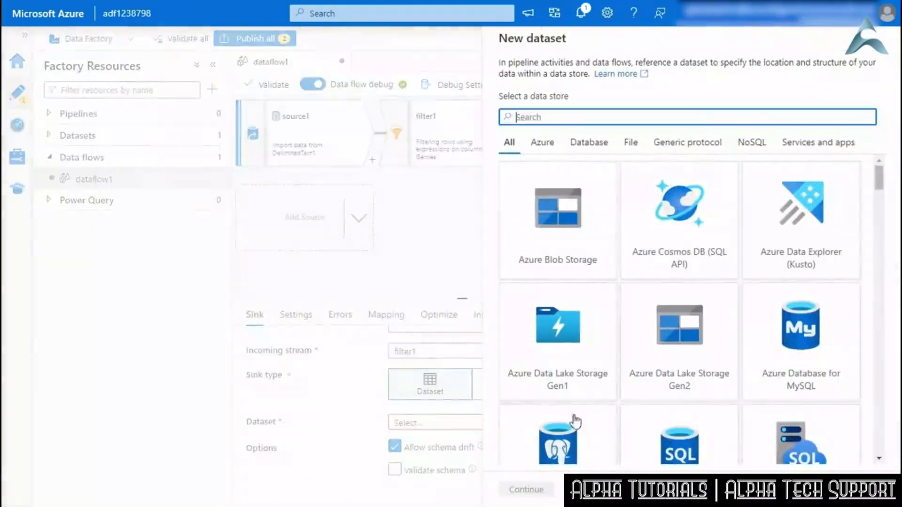
click(561, 221)
click(535, 488)
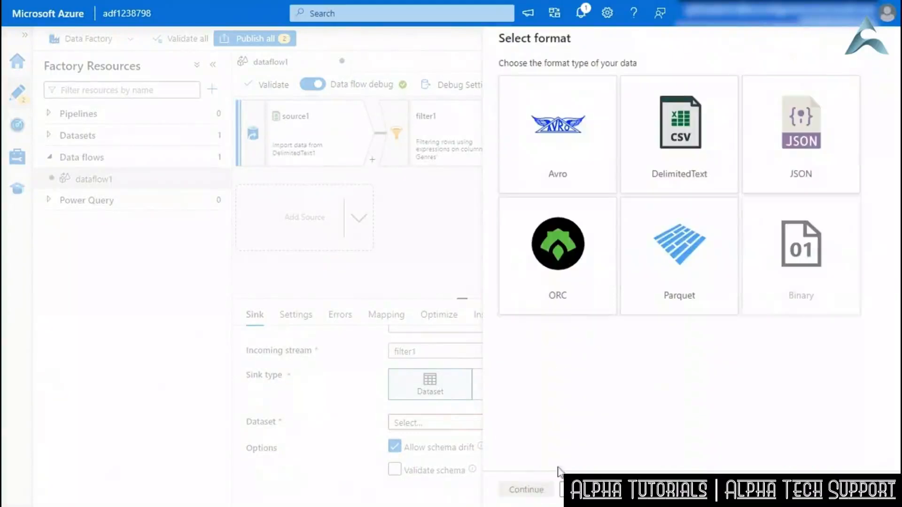
click(679, 188)
click(529, 490)
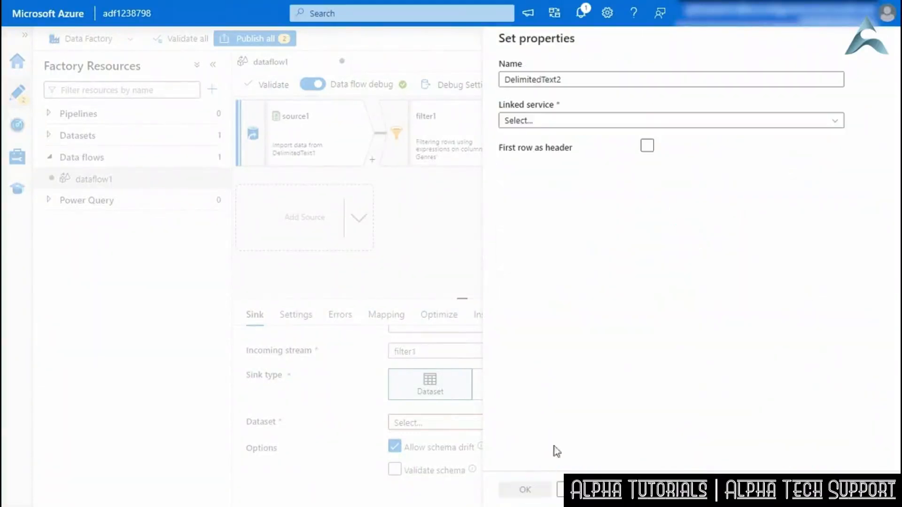
Assign the AzureBlobStorage1 linked service to the new dataset and treat the first row as header
click(614, 121)
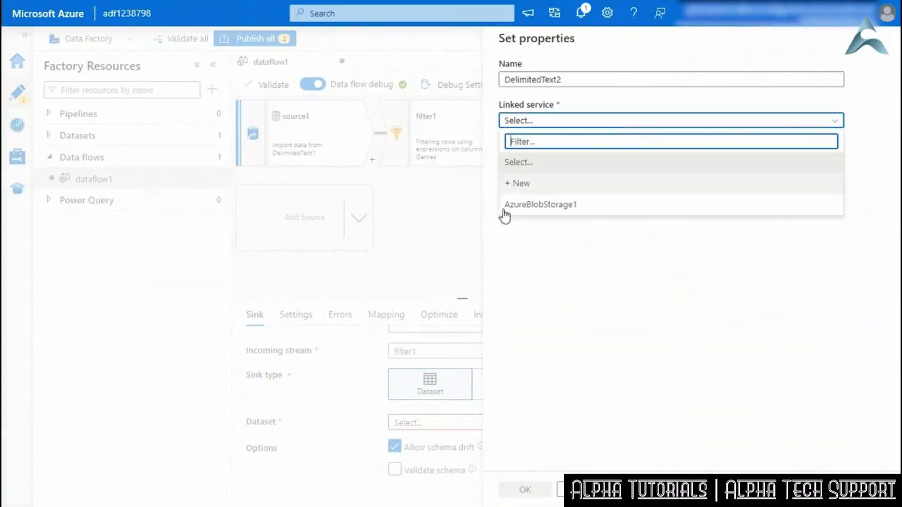
click(540, 205)
click(648, 184)
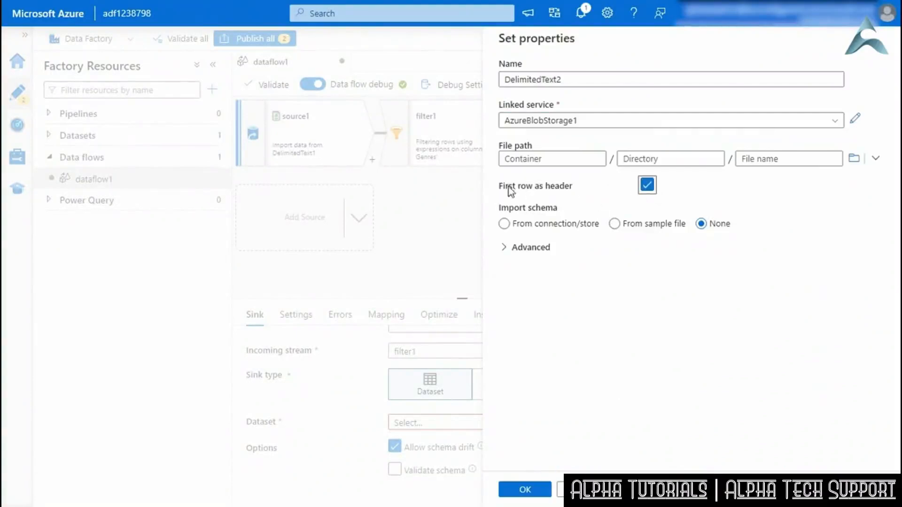
Set the dataset's file path to datafactory/output/moviesDB2.csv and create the dataset
click(853, 157)
click(540, 111)
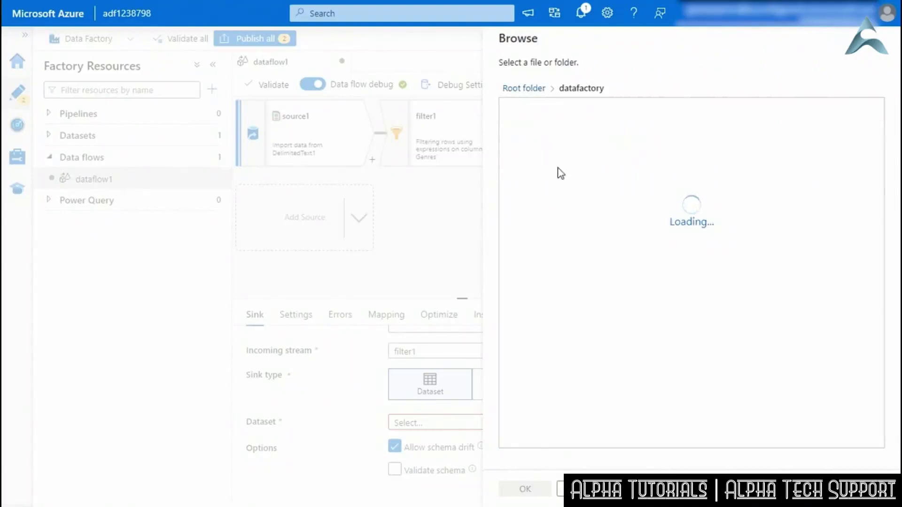
click(553, 134)
click(546, 117)
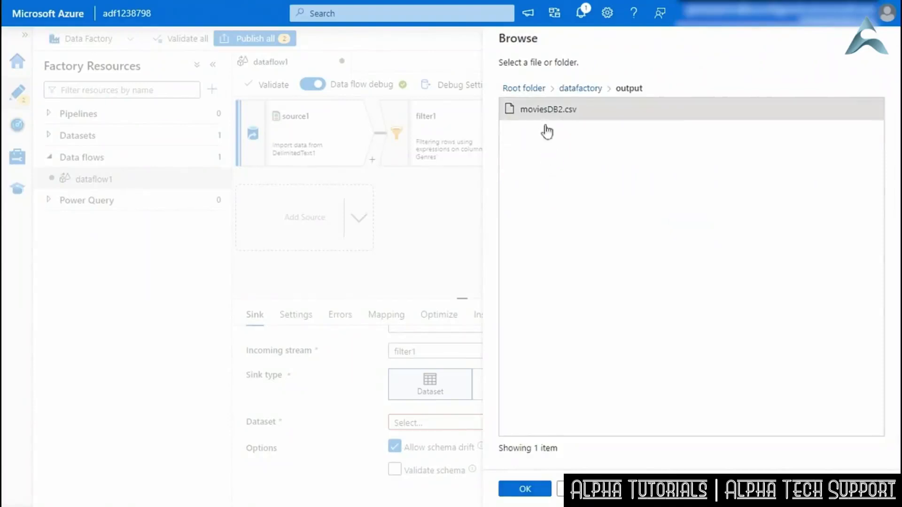
click(518, 492)
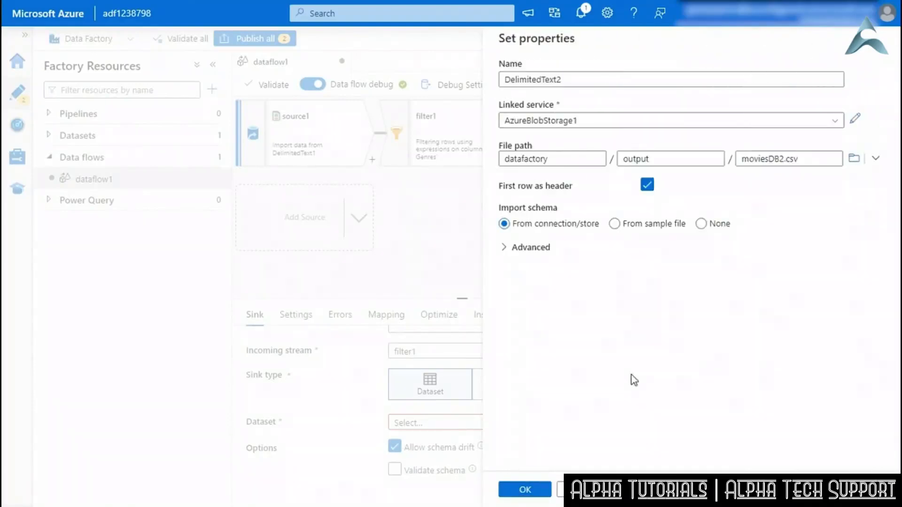
click(536, 493)
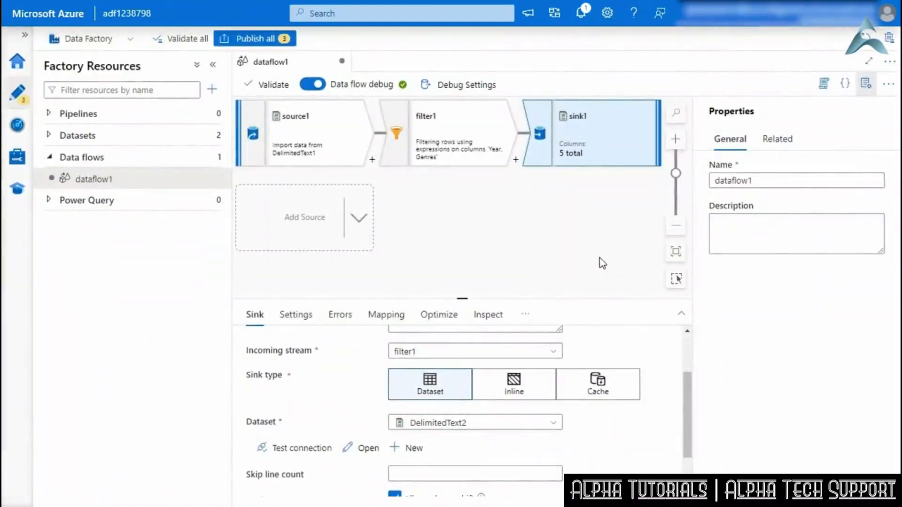
Validate the data flow and close the validation output
click(275, 85)
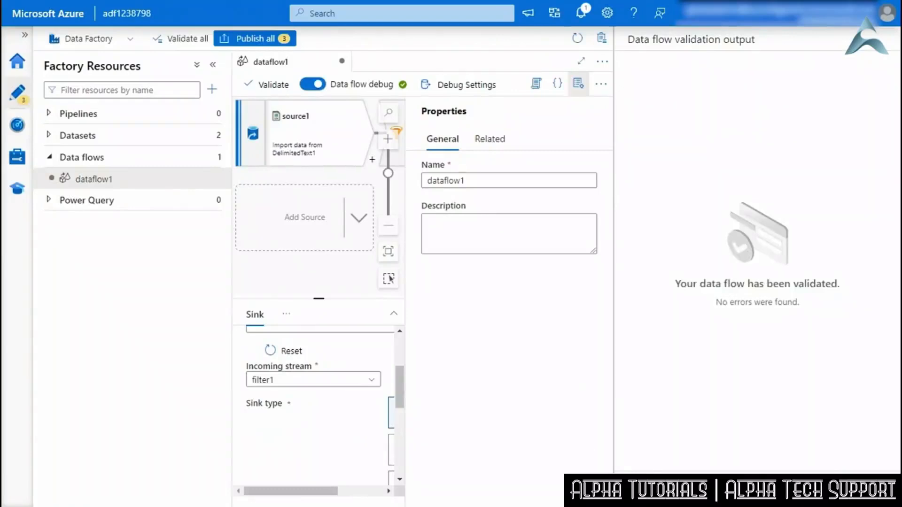
click(650, 488)
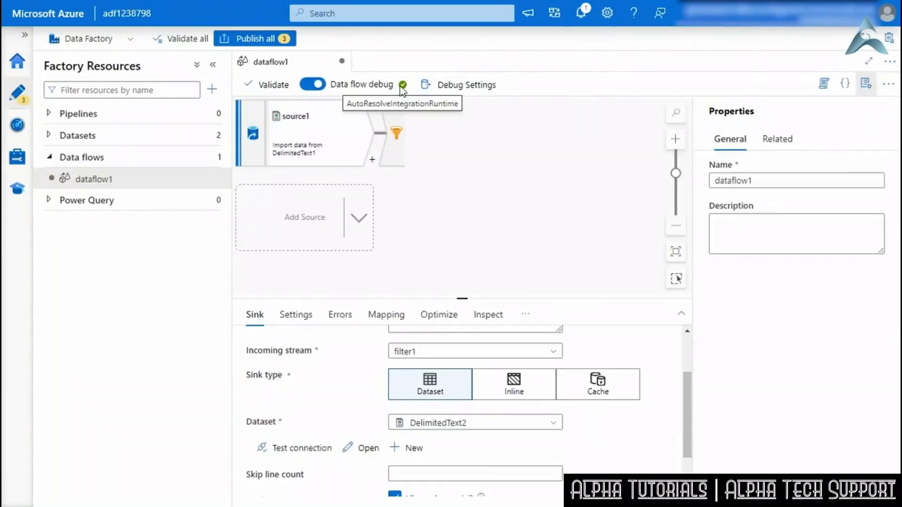
Turn data flow debug off and on again, using AutoResolveIntegrationRuntime and a debug time to live of 1 hour
click(314, 87)
click(370, 306)
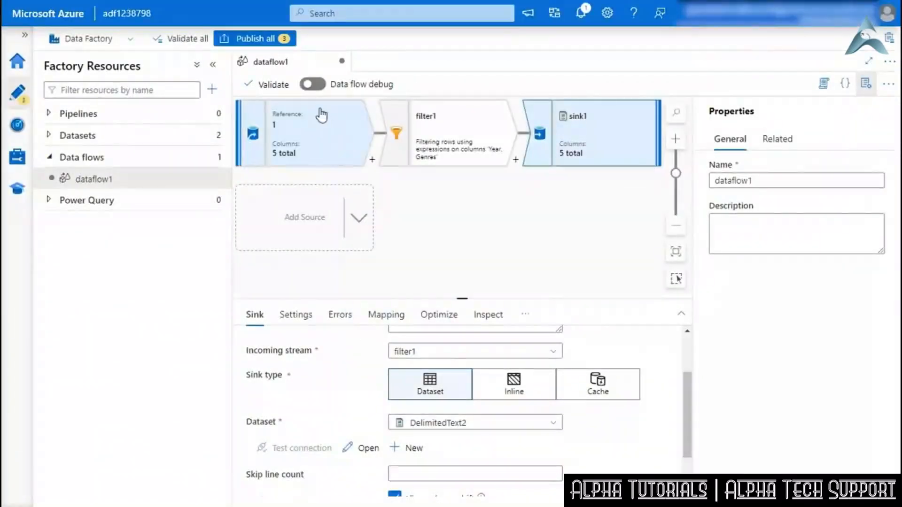
click(312, 85)
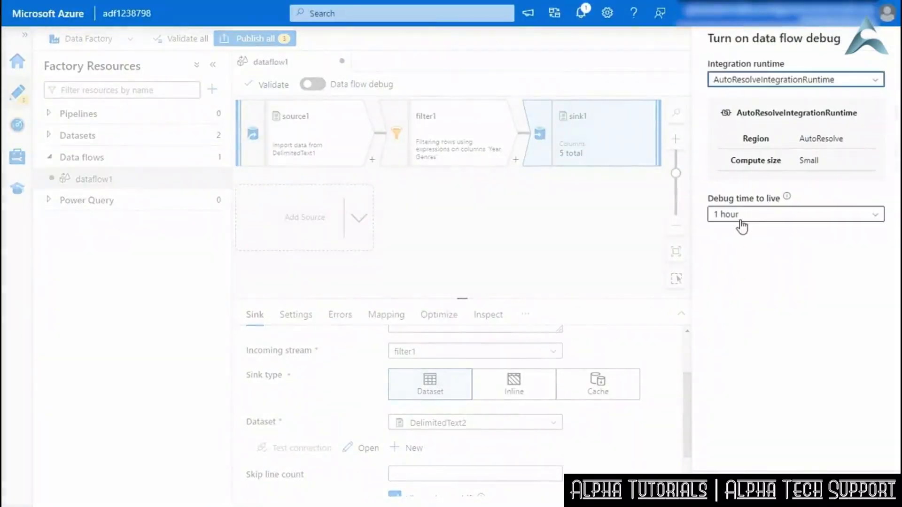
click(794, 82)
click(796, 85)
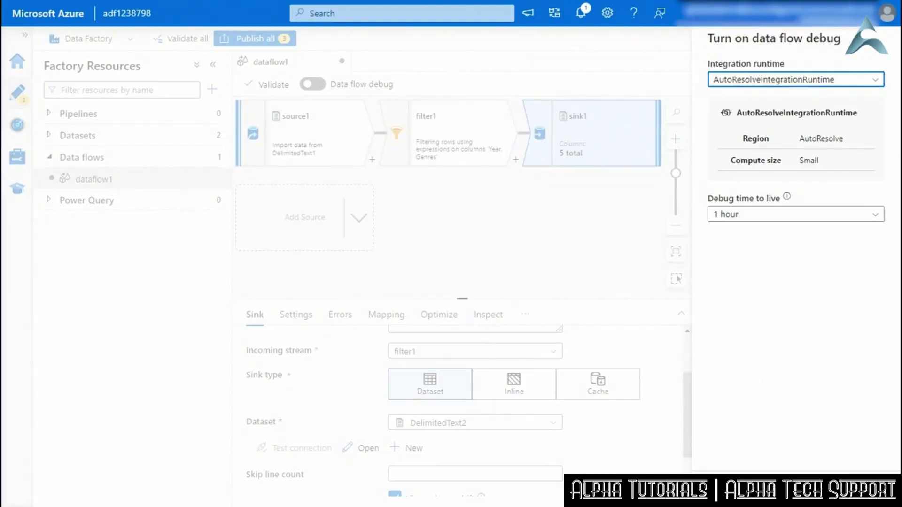
click(729, 488)
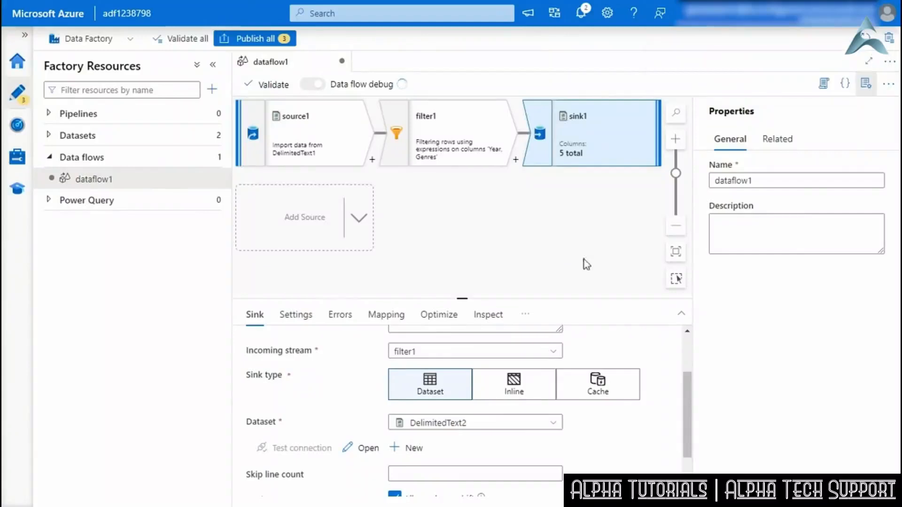
Inspect the sink1 output schema and load its data preview to check the filtered movie rows
click(494, 318)
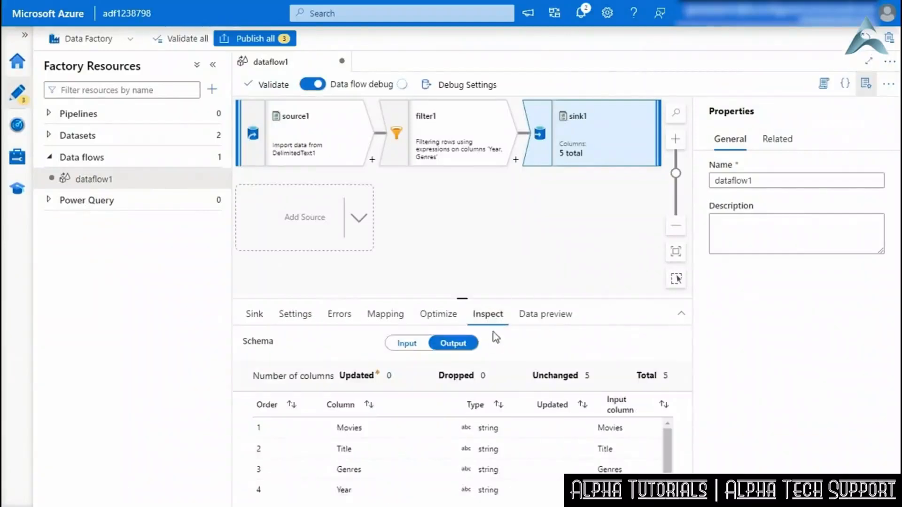
click(540, 314)
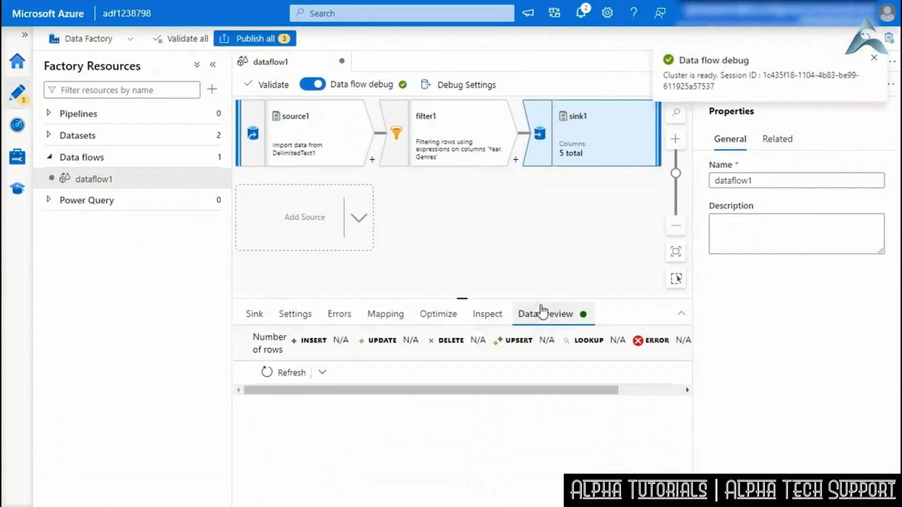
click(323, 373)
click(251, 391)
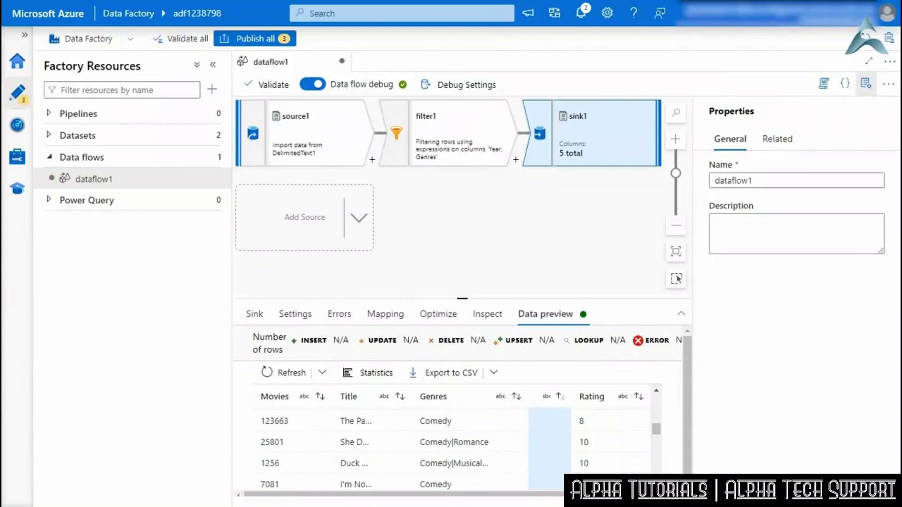
Publish the pending changes for the DelimitedText1 and DelimitedText2 datasets and dataflow1
click(264, 89)
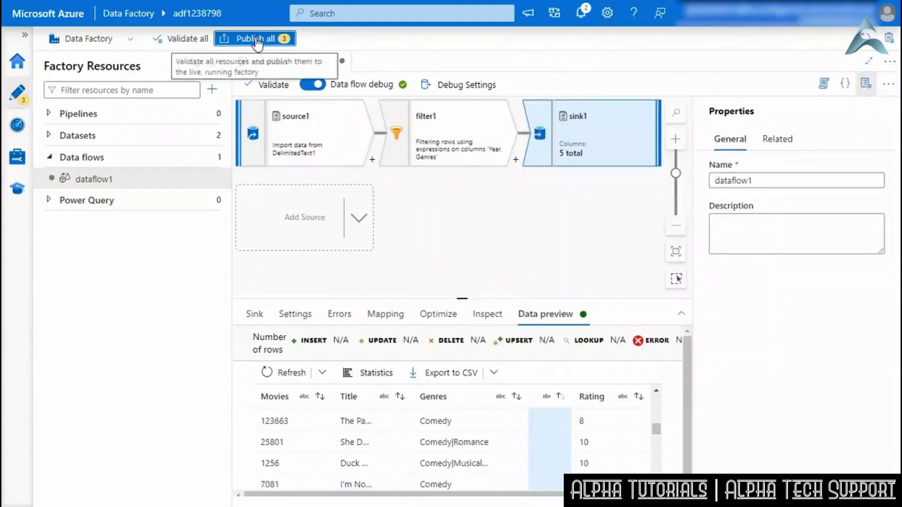
click(255, 38)
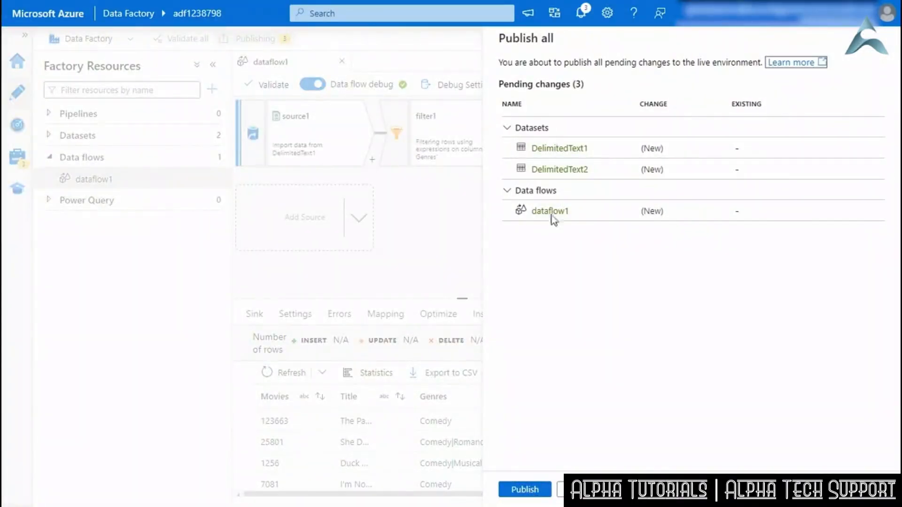
click(526, 491)
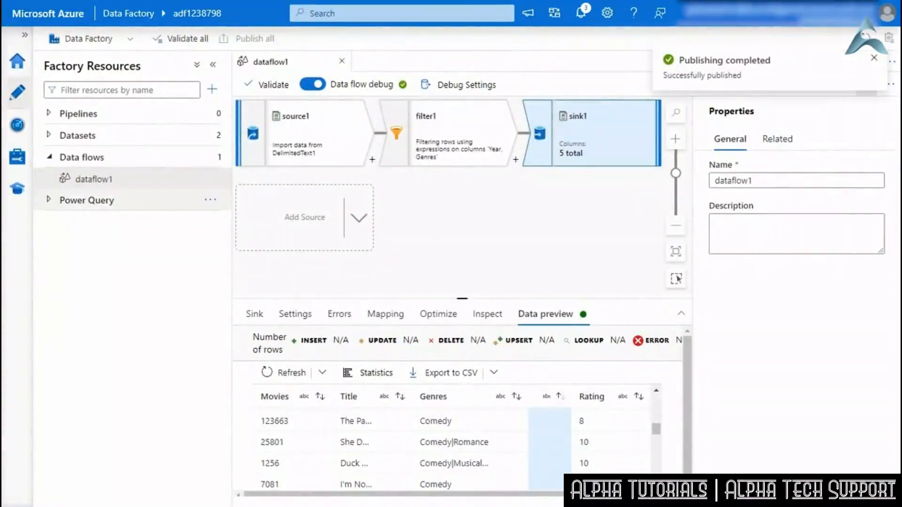
click(17, 61)
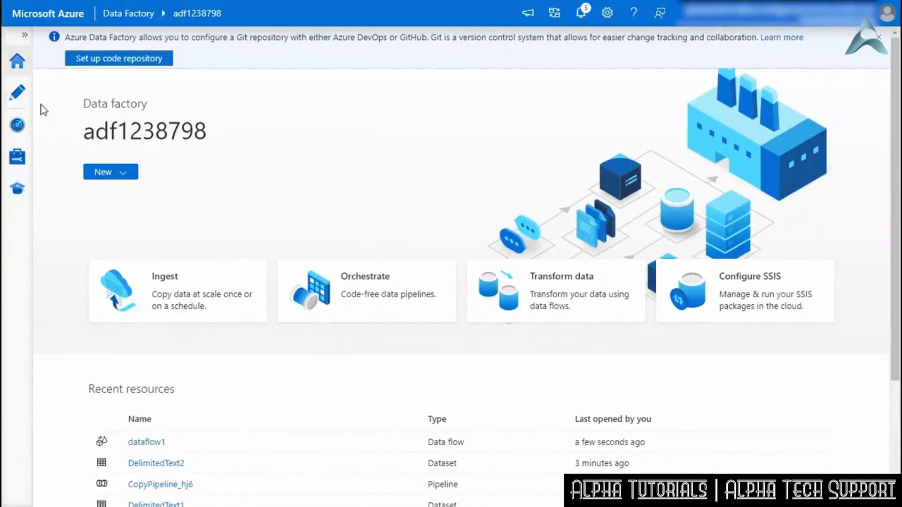
click(18, 92)
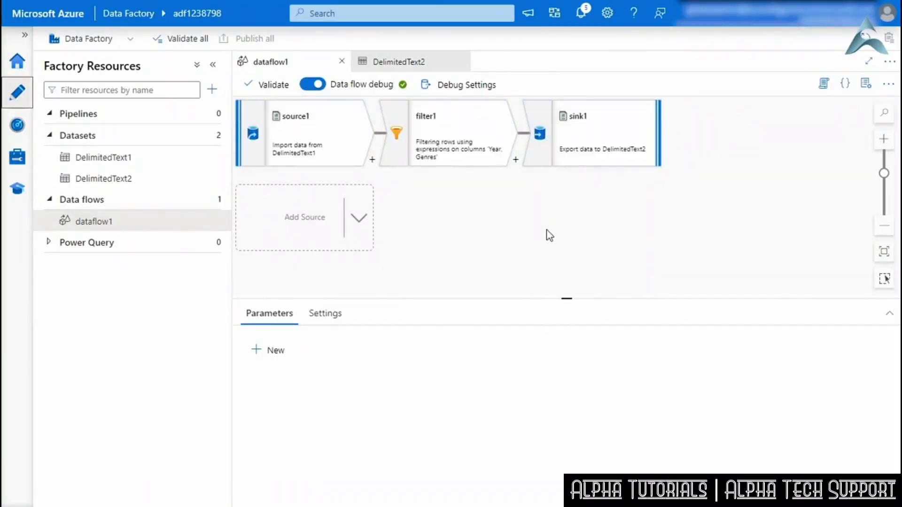
click(18, 69)
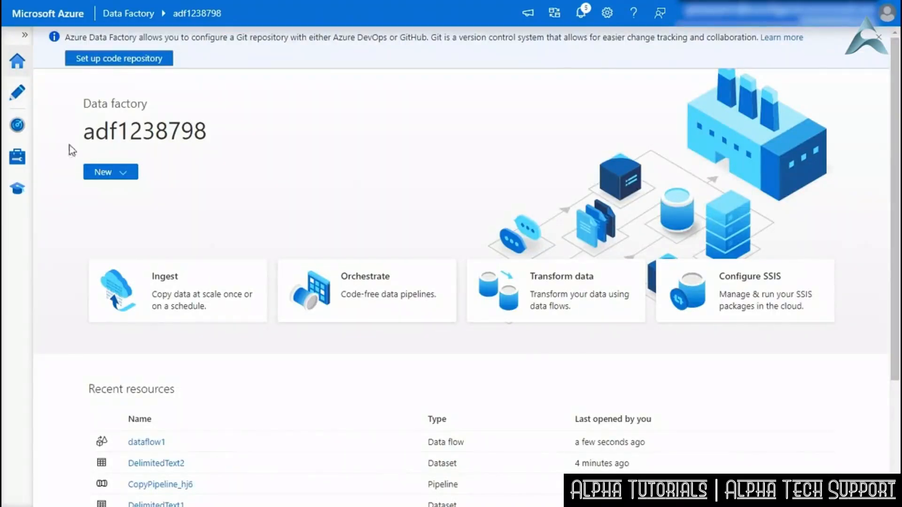
click(18, 97)
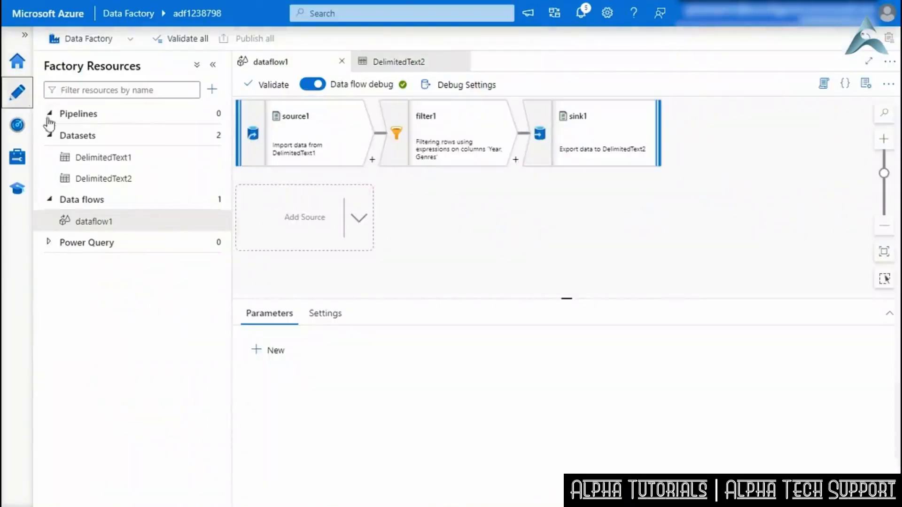
Create a new pipeline and add a Data flow activity from Move & transform to its canvas
click(211, 114)
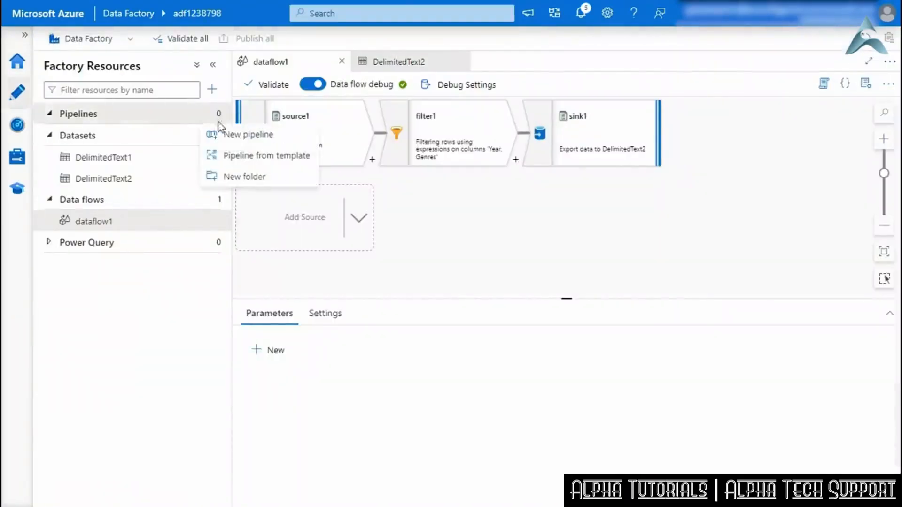
click(244, 141)
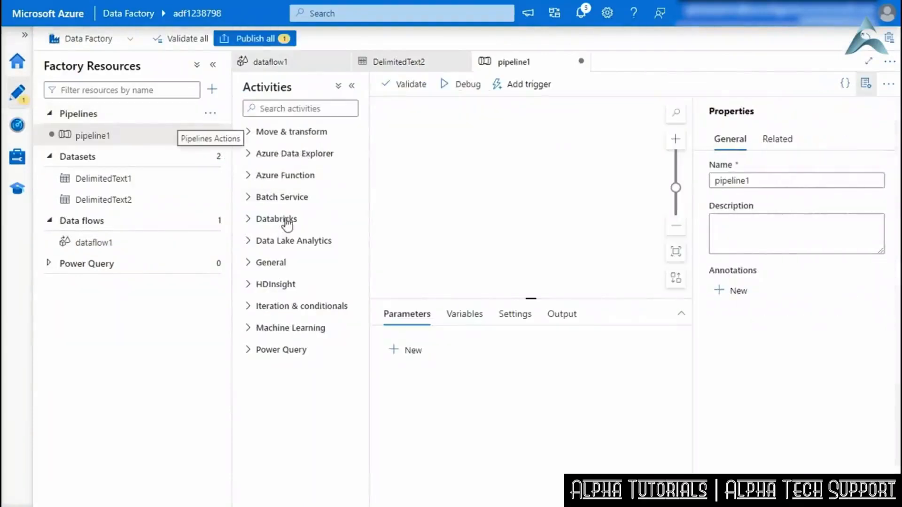
click(249, 132)
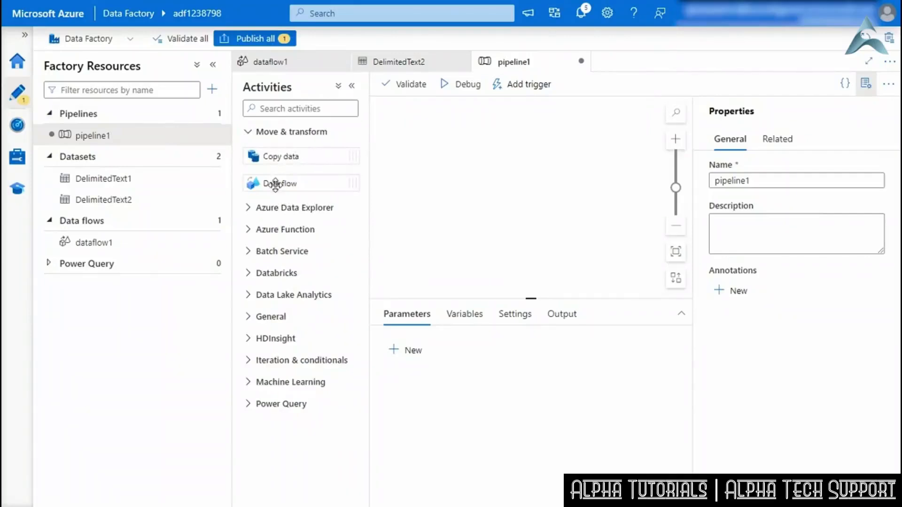
drag(280, 184, 491, 185)
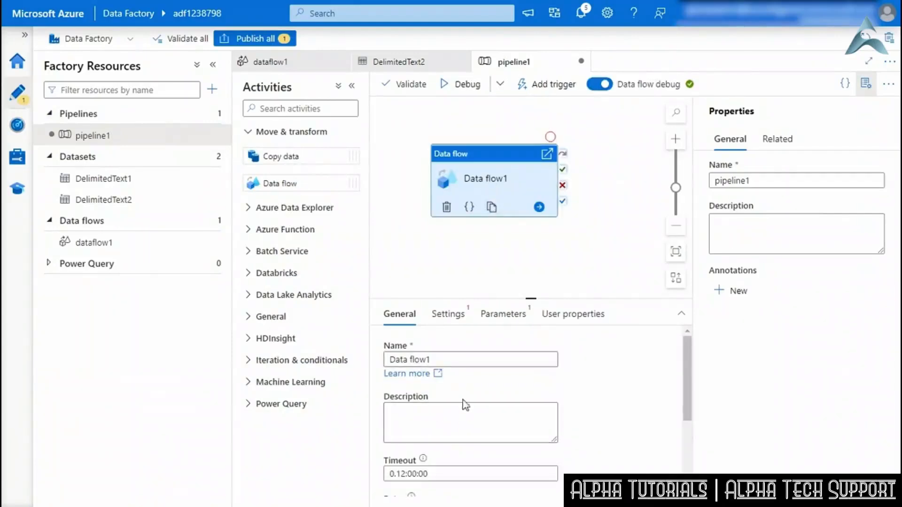
Assign dataflow1 to the Data flow activity, validate the pipeline and close the validation output
scroll(453, 405, down, 3)
click(448, 315)
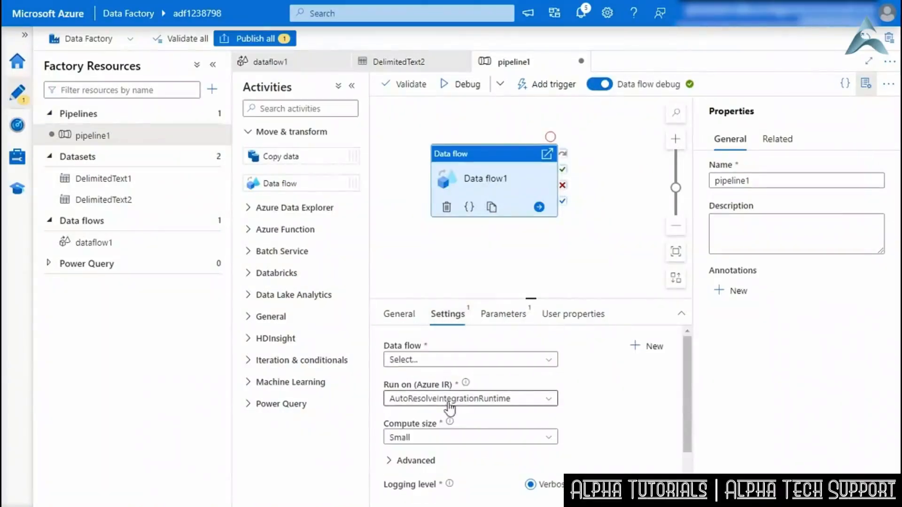
click(445, 361)
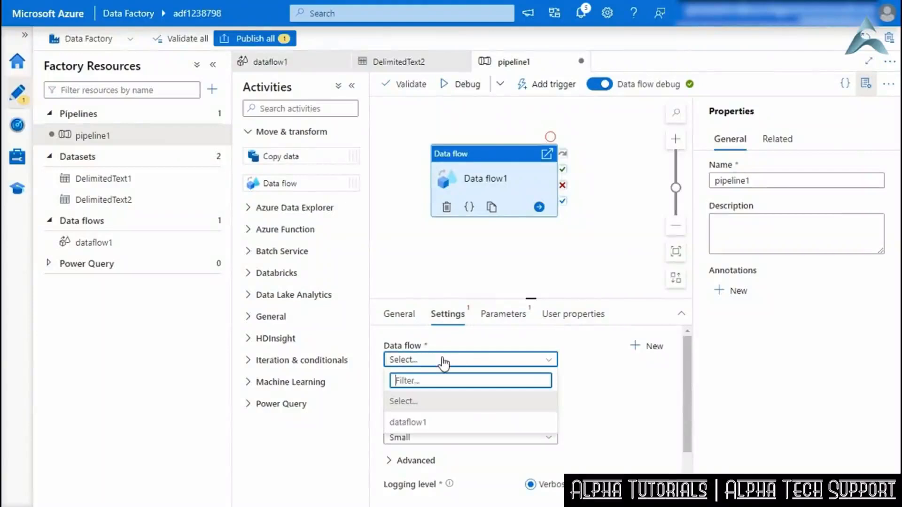
click(425, 425)
scroll(564, 400, down, 3)
scroll(578, 399, up, 3)
click(413, 89)
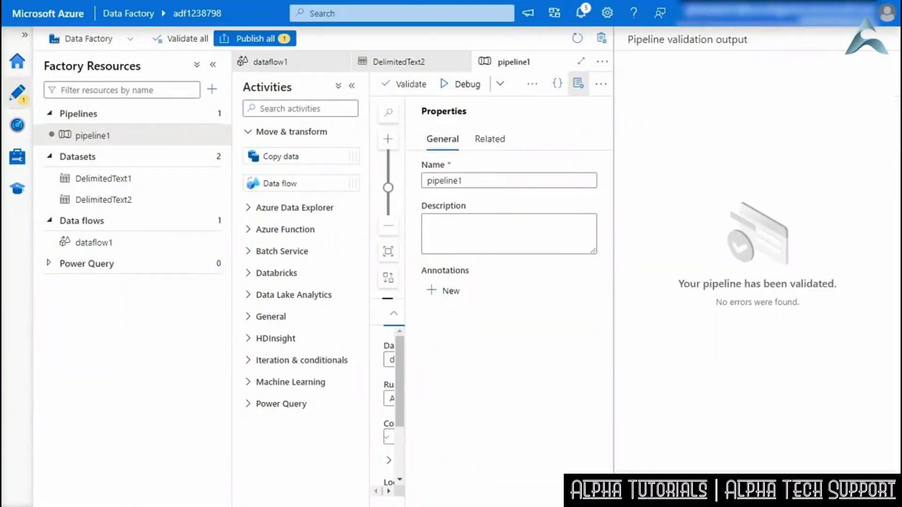
click(568, 89)
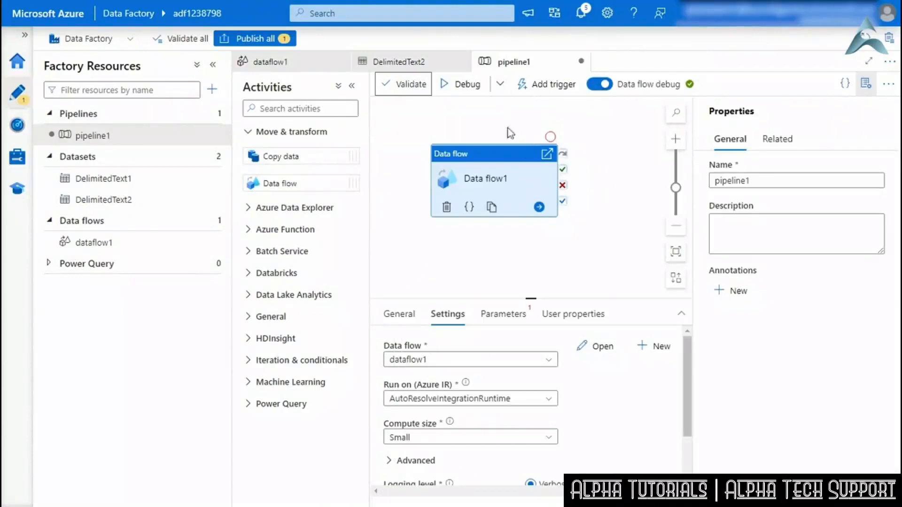
Try to trigger an on-demand run of pipeline1
click(501, 83)
click(548, 90)
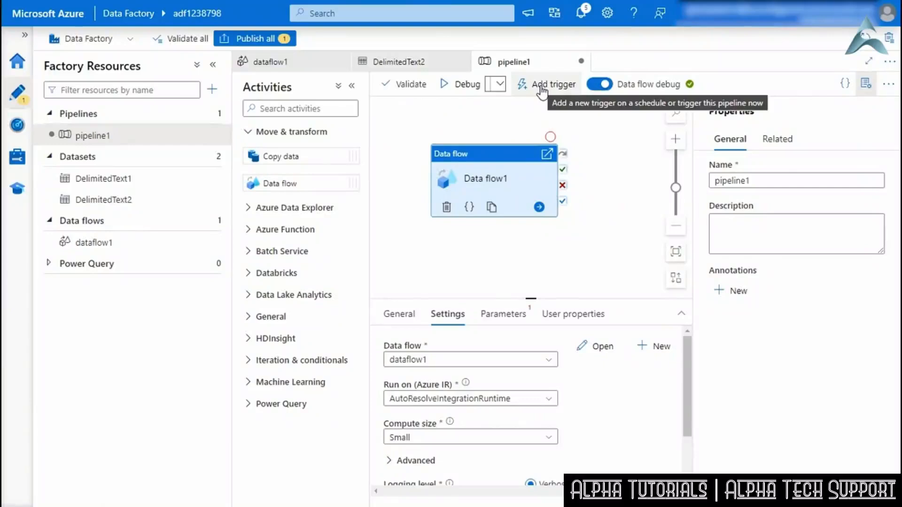
click(541, 88)
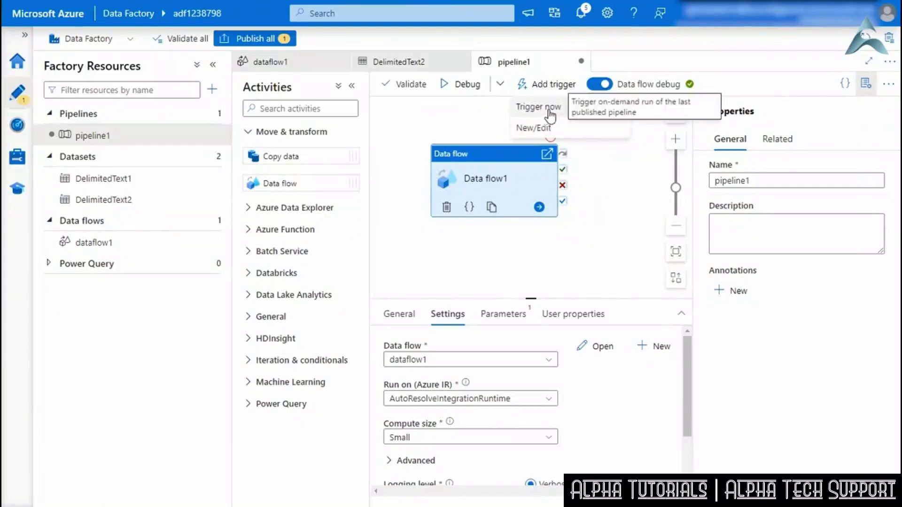
click(546, 107)
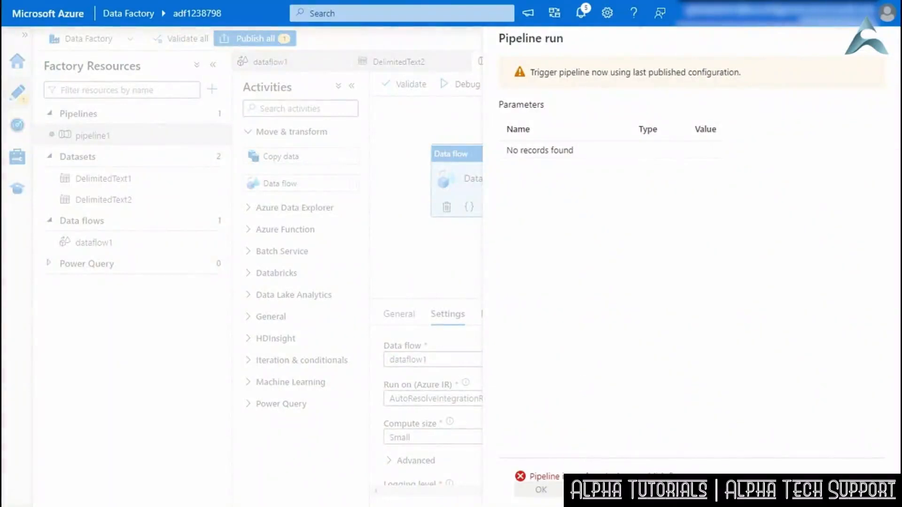
click(541, 490)
Publish the pending pipeline1 to the live environment
click(254, 38)
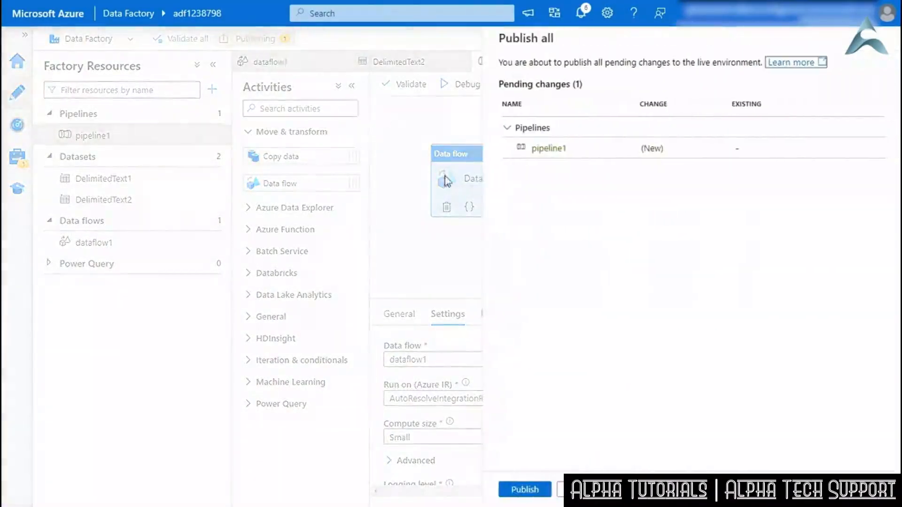
click(525, 489)
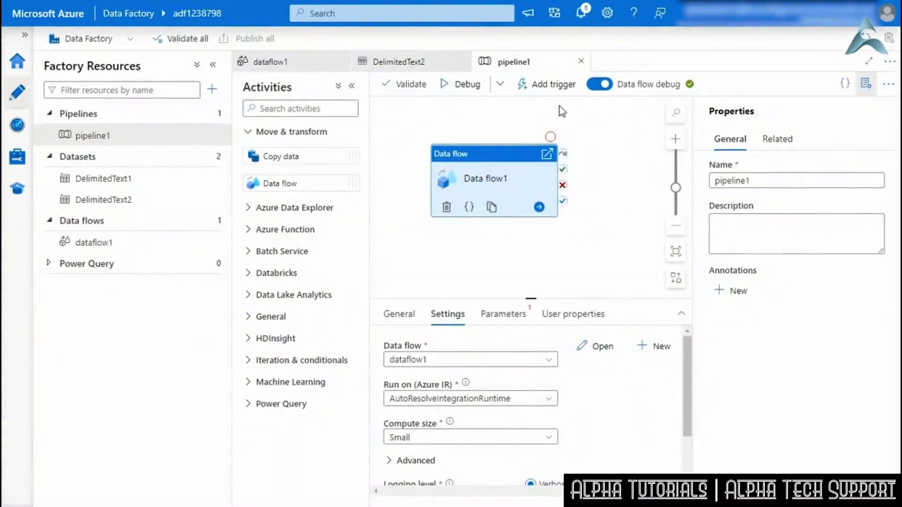
Trigger pipeline1 to run immediately and view the activity details of that run
click(547, 85)
click(546, 108)
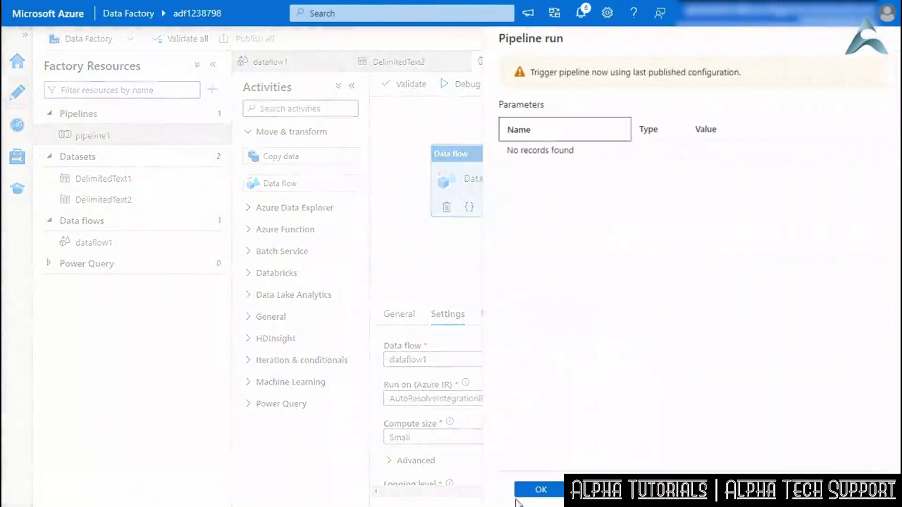
click(543, 490)
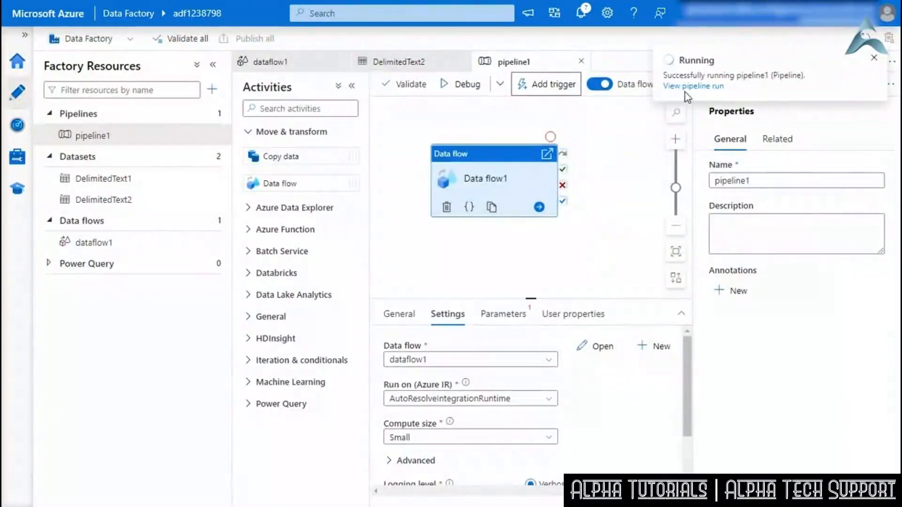
click(689, 87)
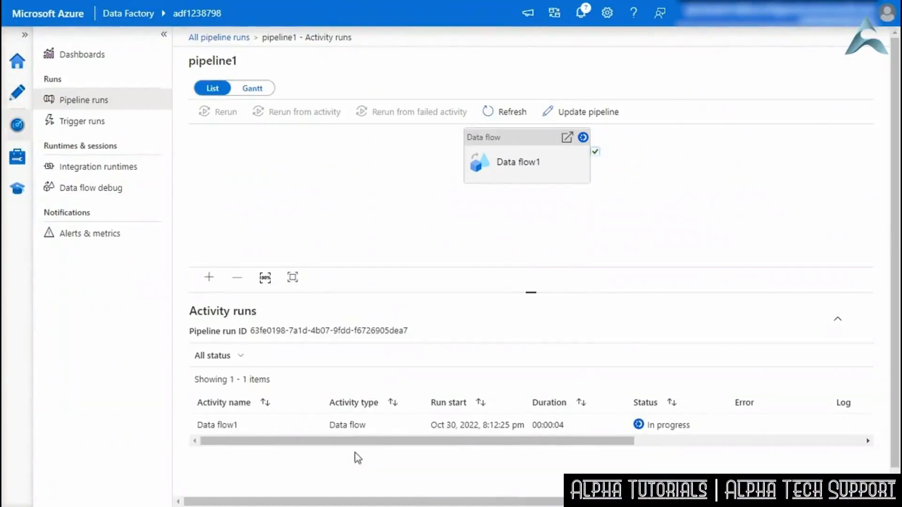
mouse_move(331, 431)
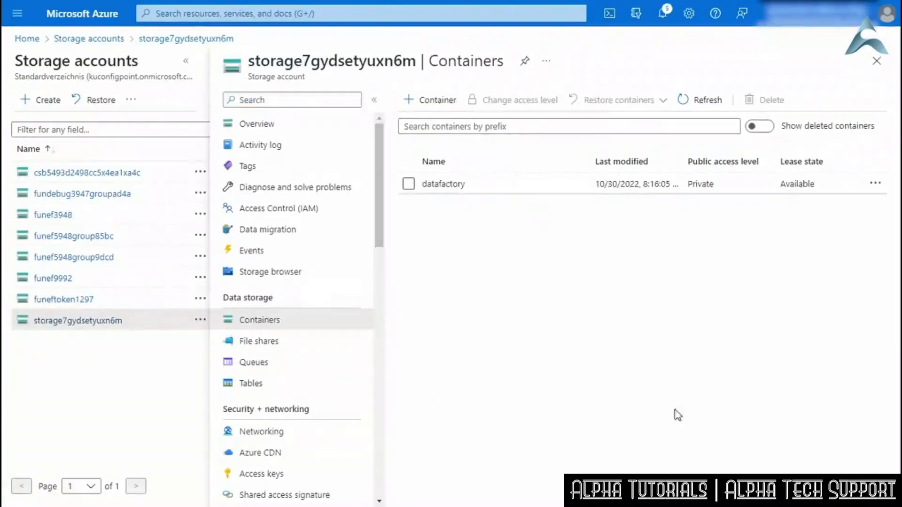
Open the part-00000 blob in the datafactory container's output folder and view its contents
click(442, 186)
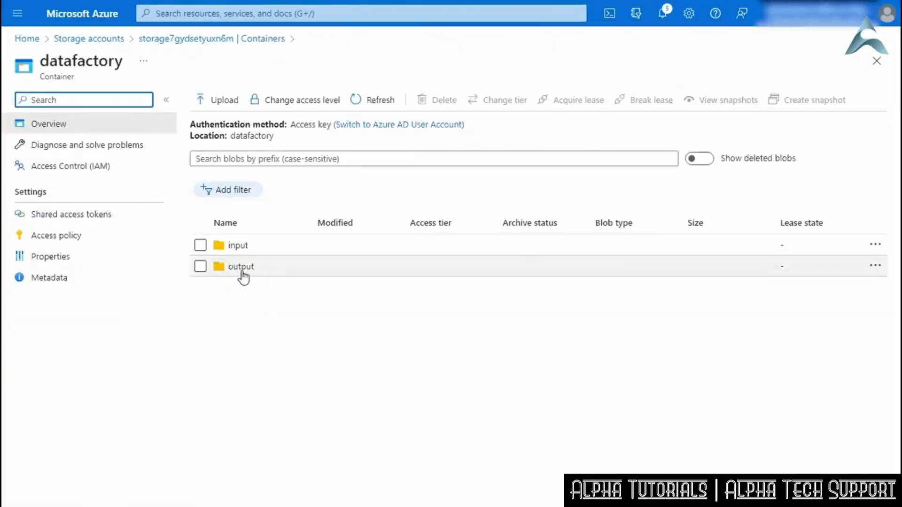
click(243, 273)
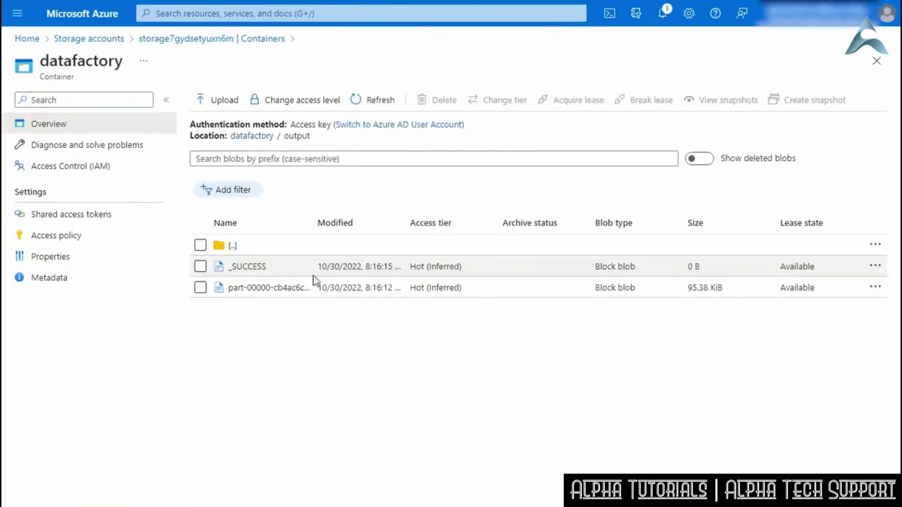
click(199, 288)
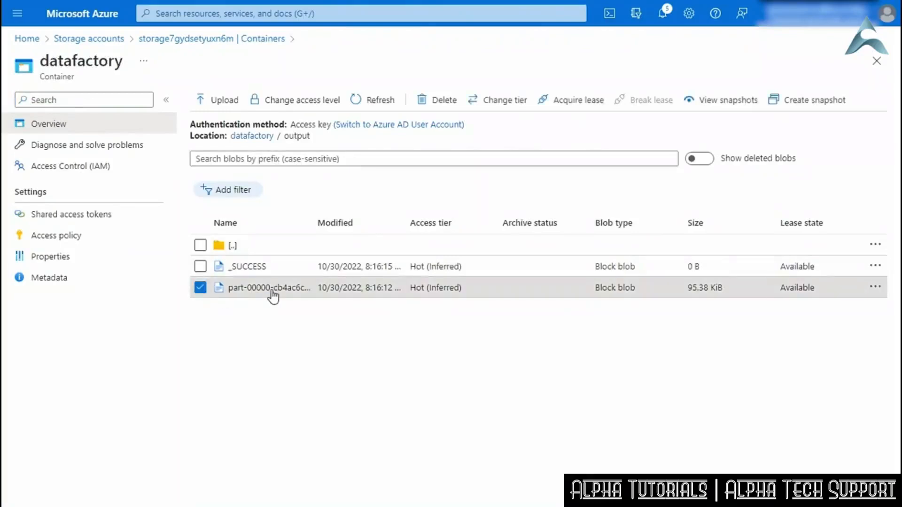
click(272, 293)
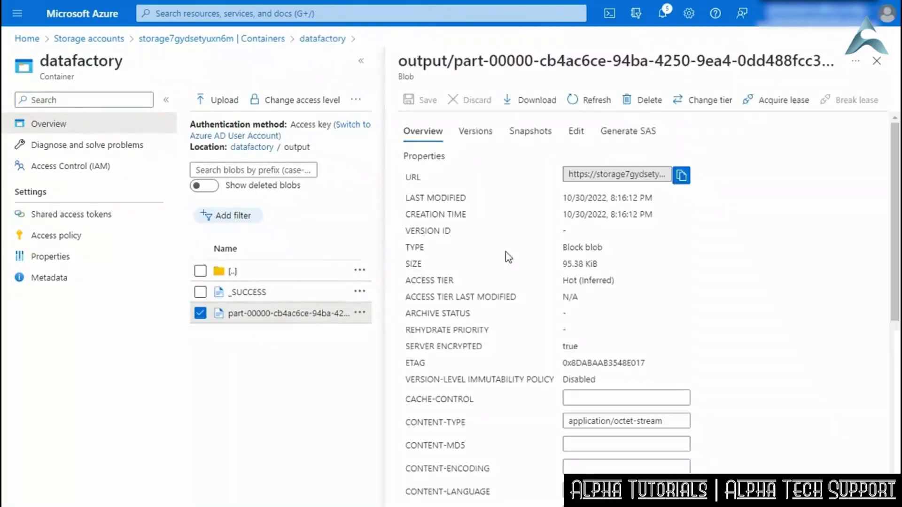
click(578, 134)
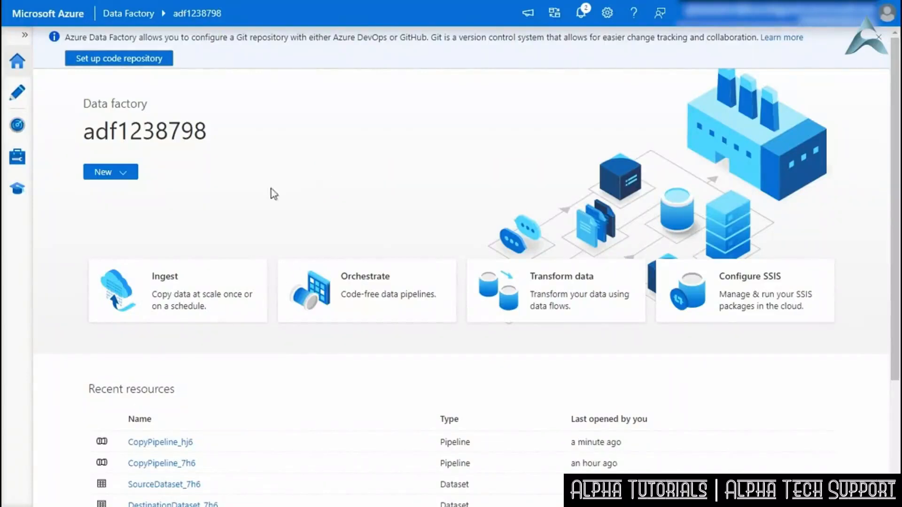
Open the CopyPipeline_hj6 pipeline in the data factory's authoring workspace
click(19, 98)
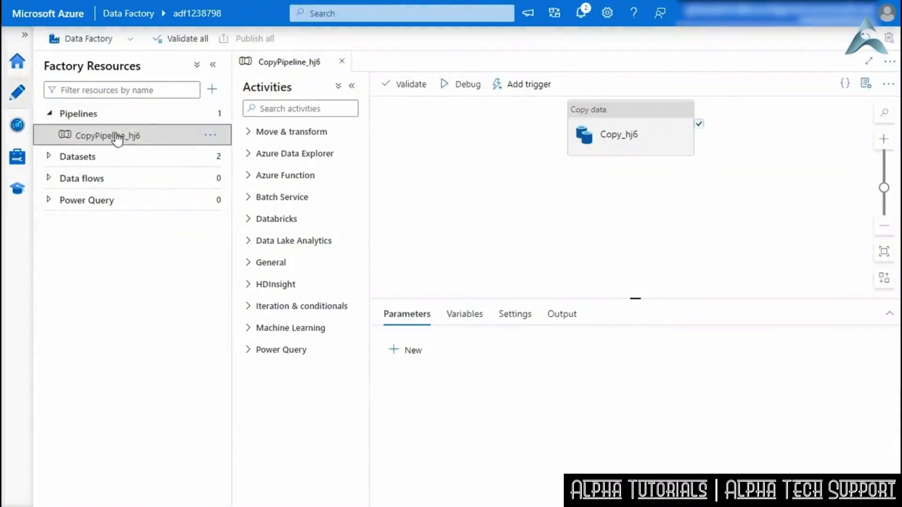
click(208, 137)
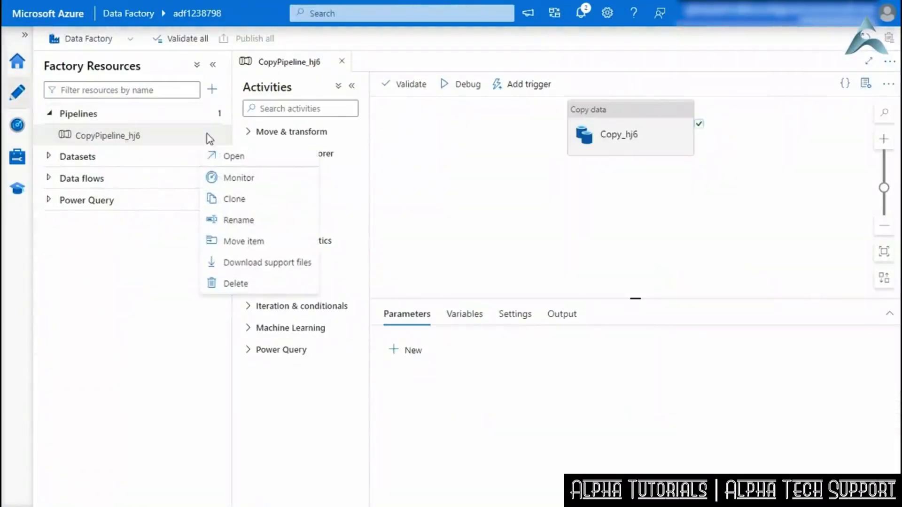
click(231, 165)
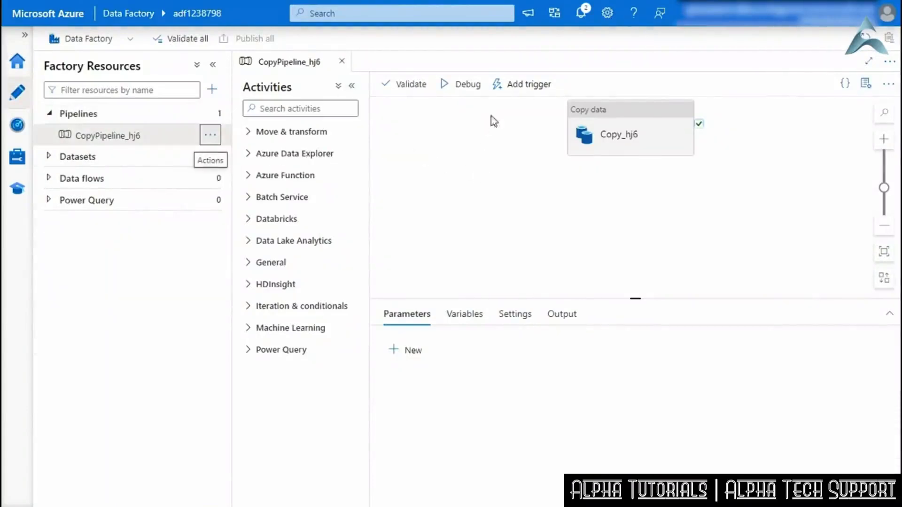
Start defining a new trigger for the CopyPipeline_hj6 pipeline
click(520, 93)
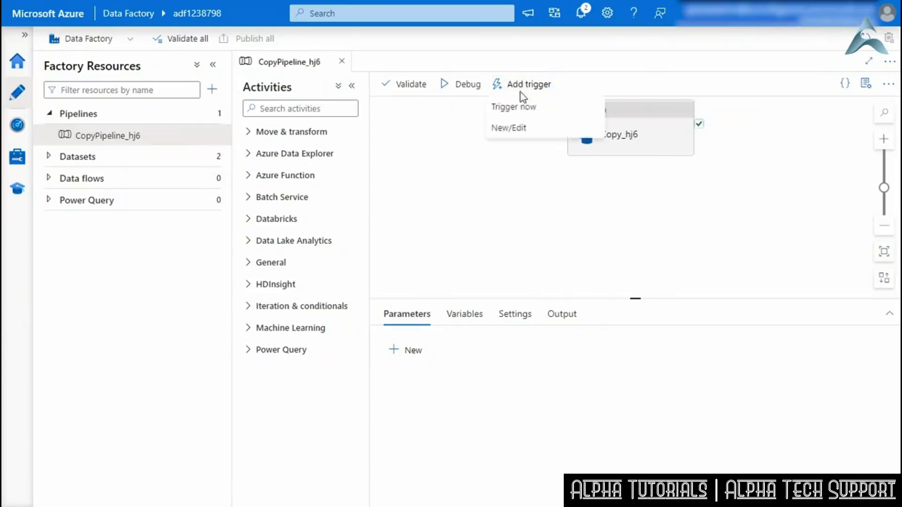
click(516, 134)
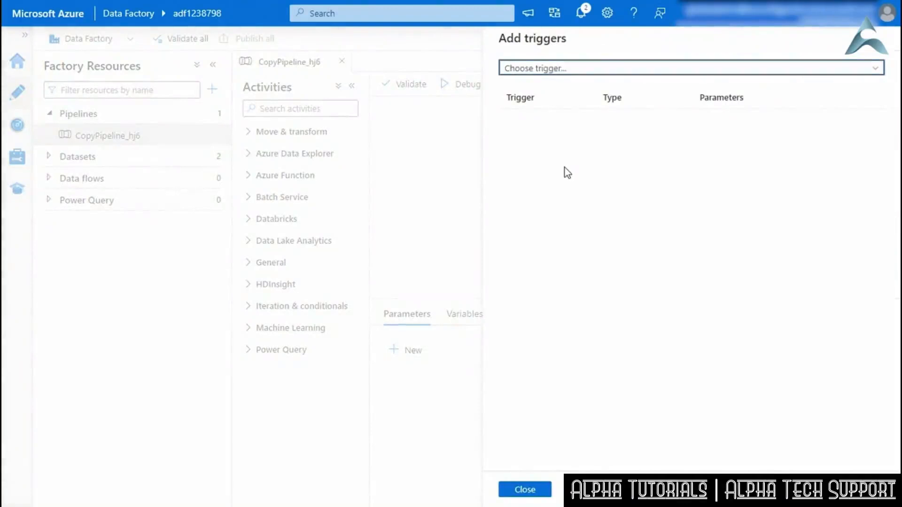
click(582, 72)
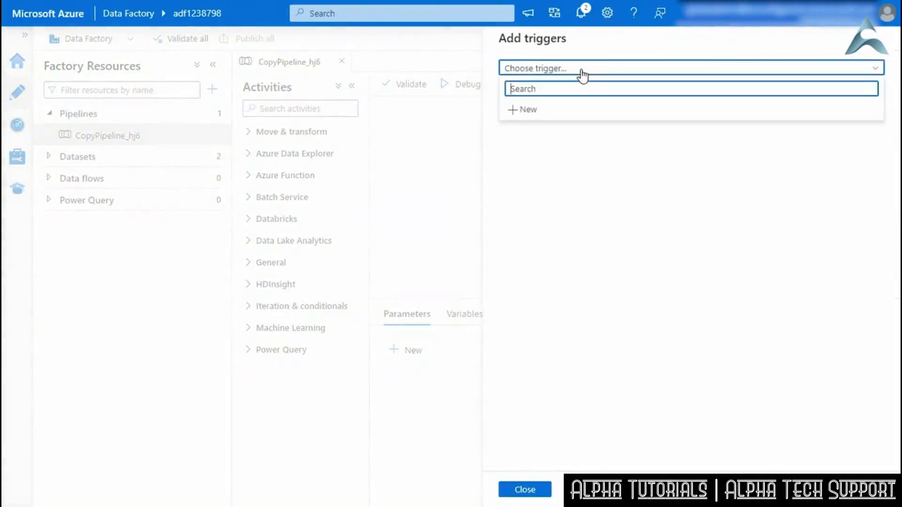
click(537, 111)
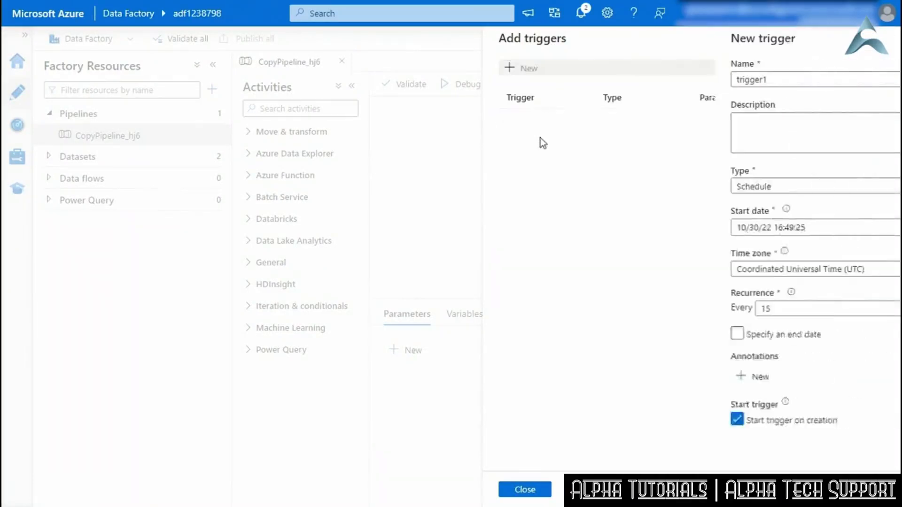
drag(545, 79, 377, 86)
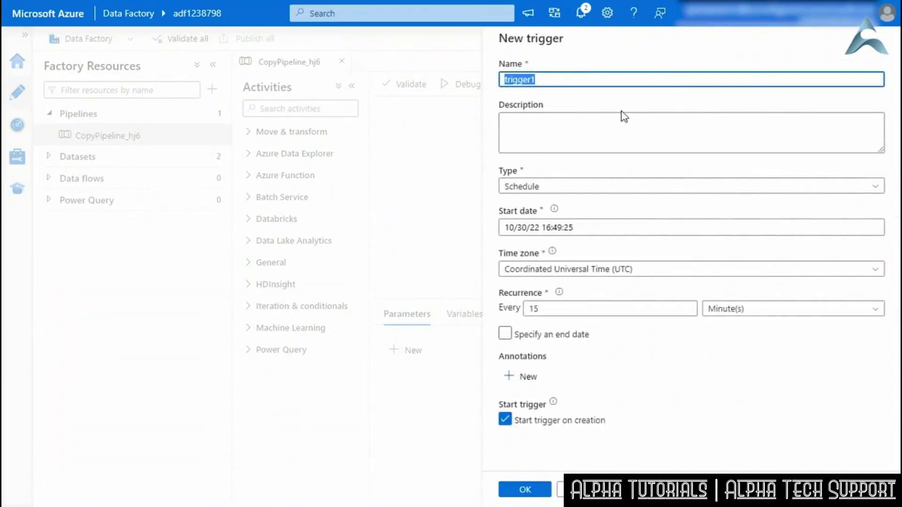
click(546, 84)
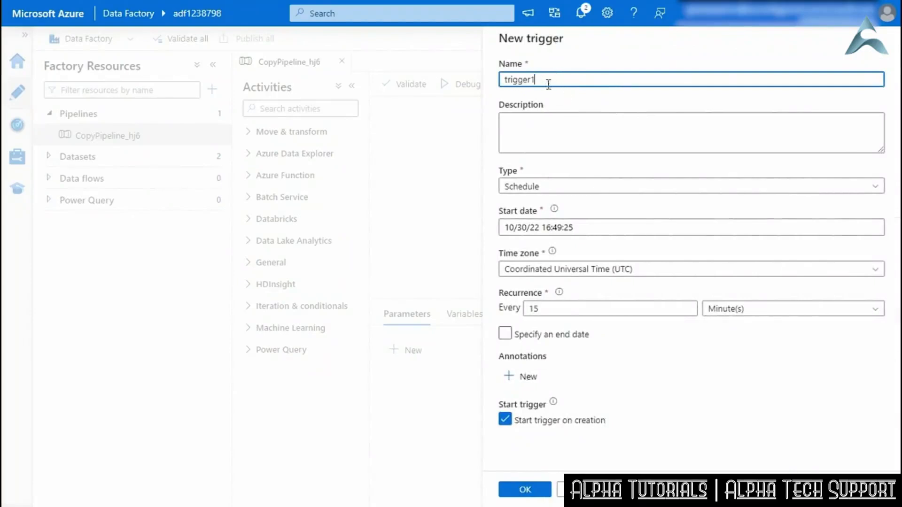
Set the Schedule trigger's recurrence to every 1 minute
click(552, 187)
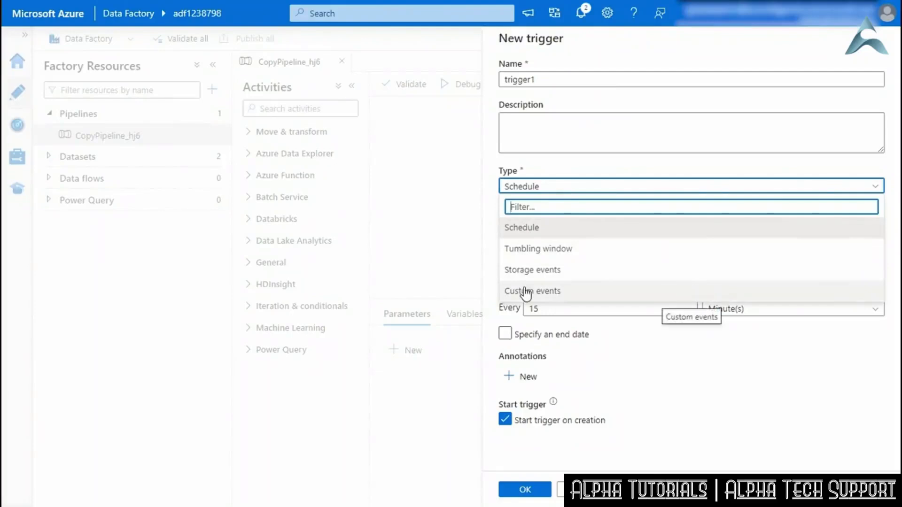
click(574, 173)
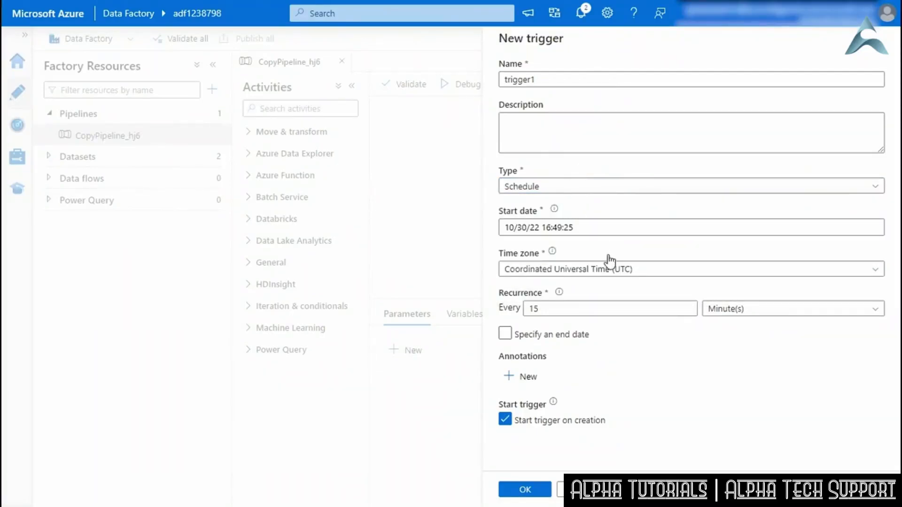
click(574, 189)
click(555, 231)
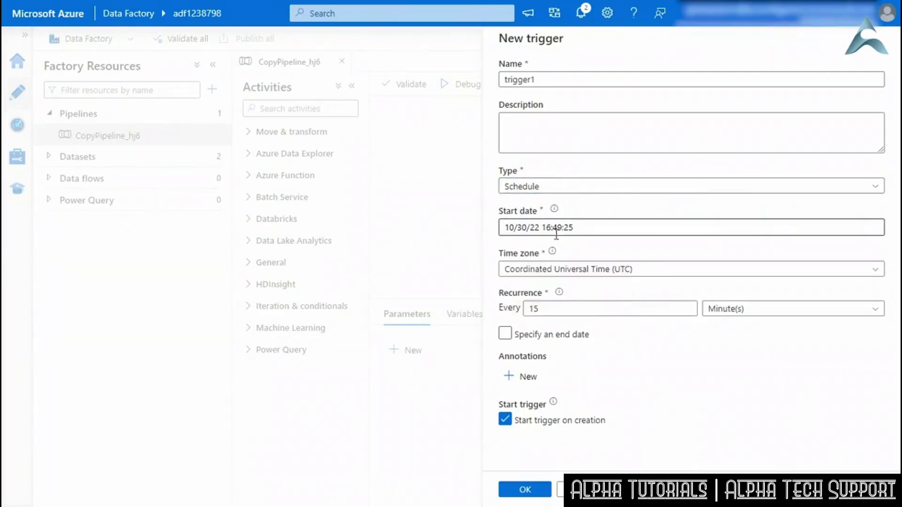
click(540, 309)
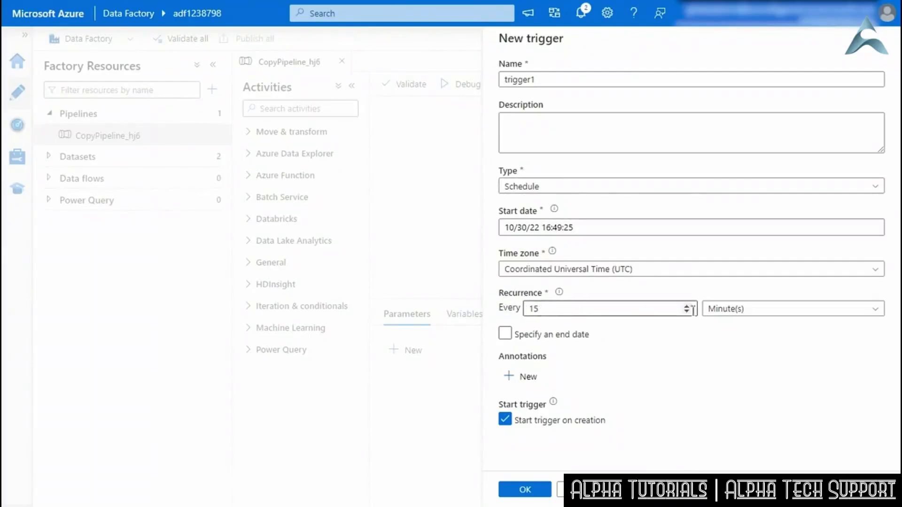
click(708, 312)
click(709, 314)
key(shift+Tab)
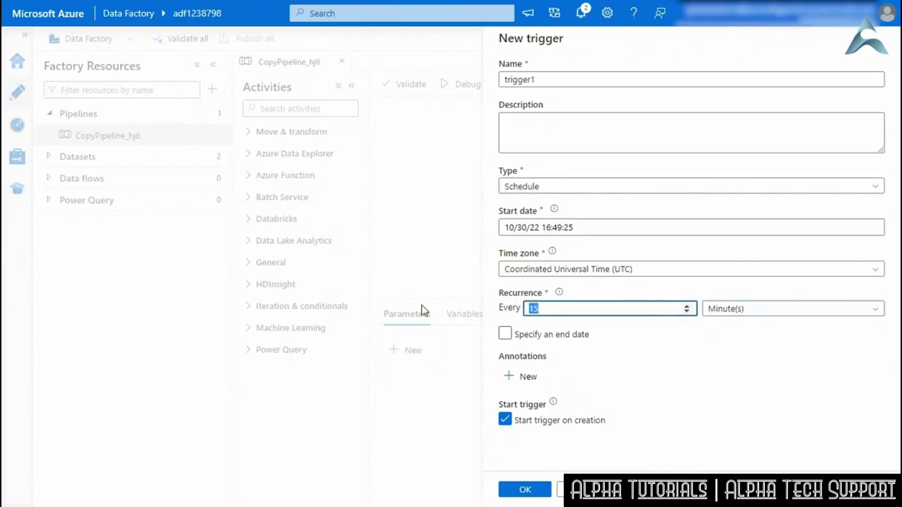
click(790, 312)
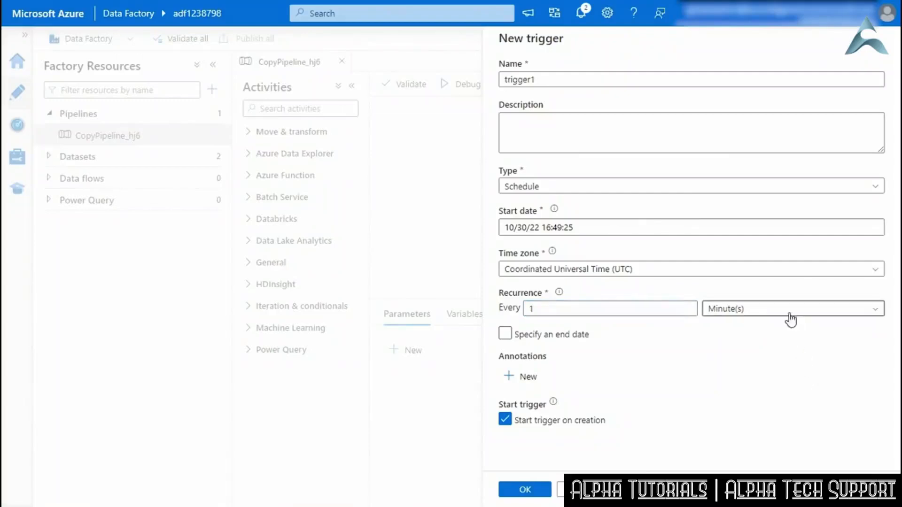
click(790, 313)
click(657, 365)
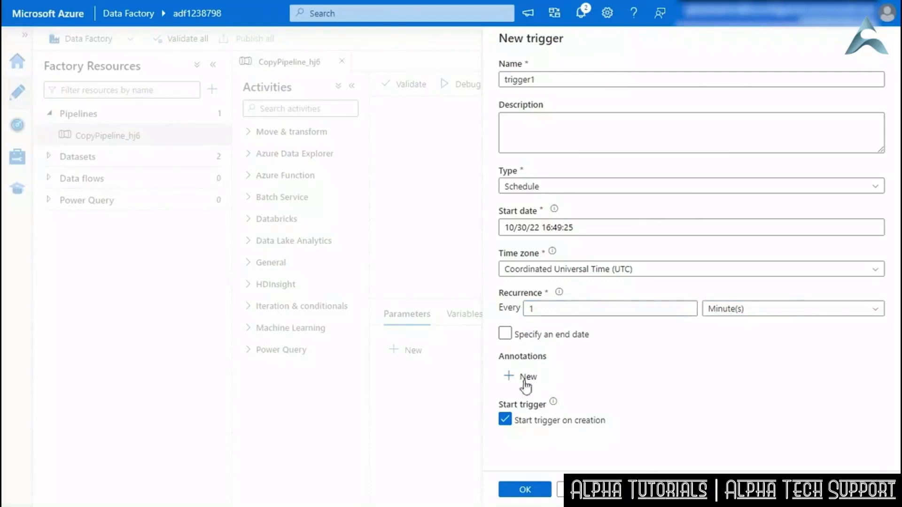
Change the trigger type to Tumbling window with a 5-minute recurrence and add a blank dependency in its advanced settings
click(553, 188)
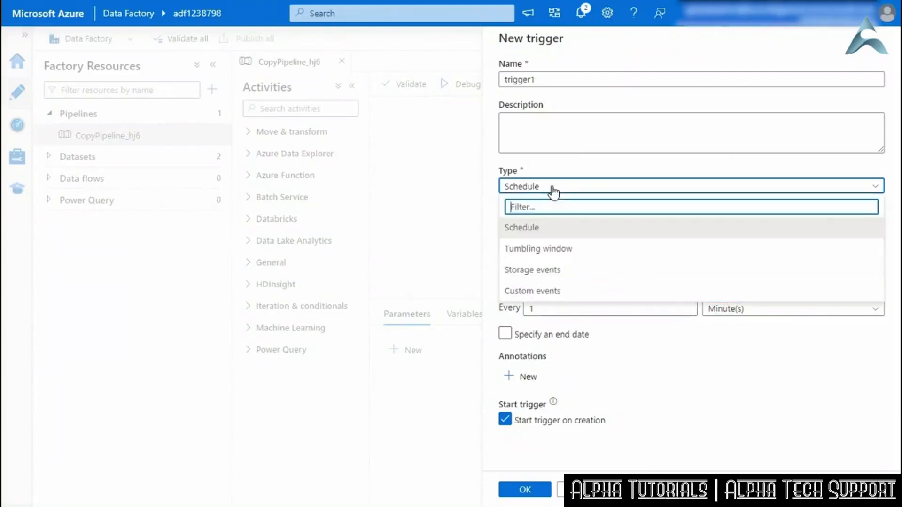
click(549, 253)
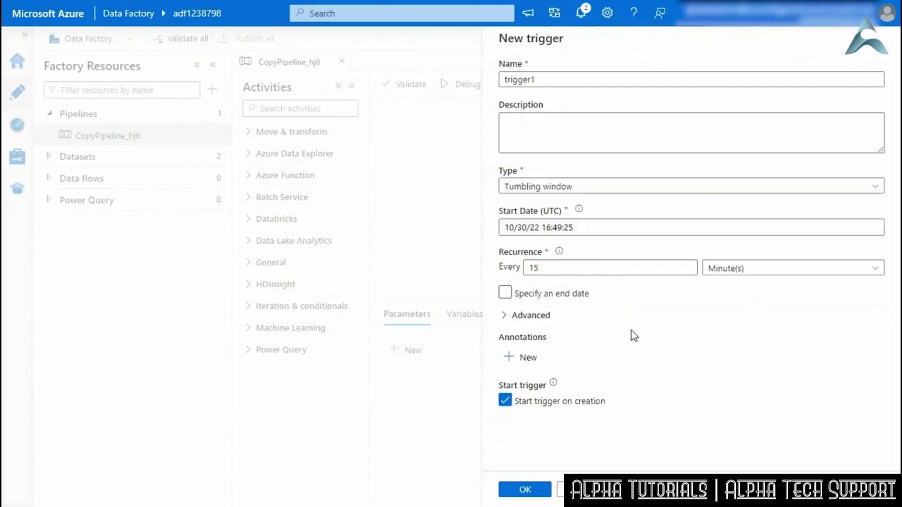
double_click(534, 268)
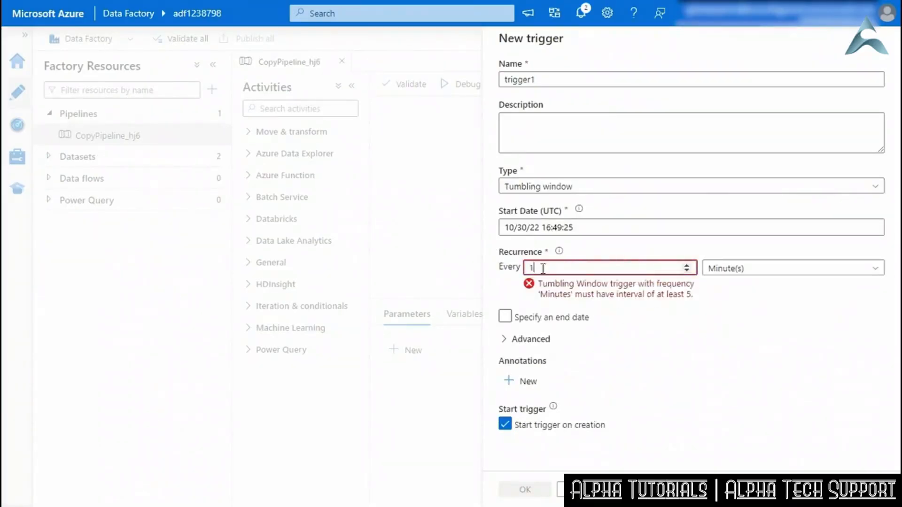
drag(545, 267, 516, 264)
text(5)
click(720, 376)
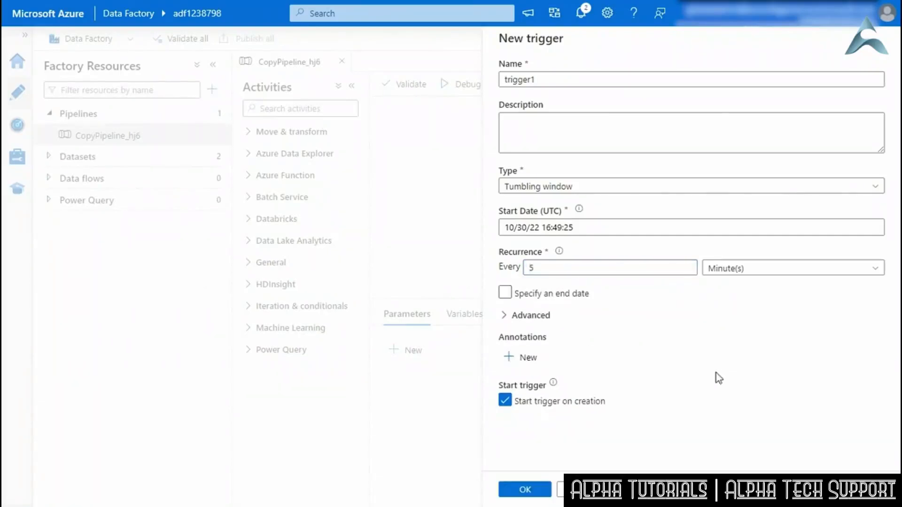
click(504, 316)
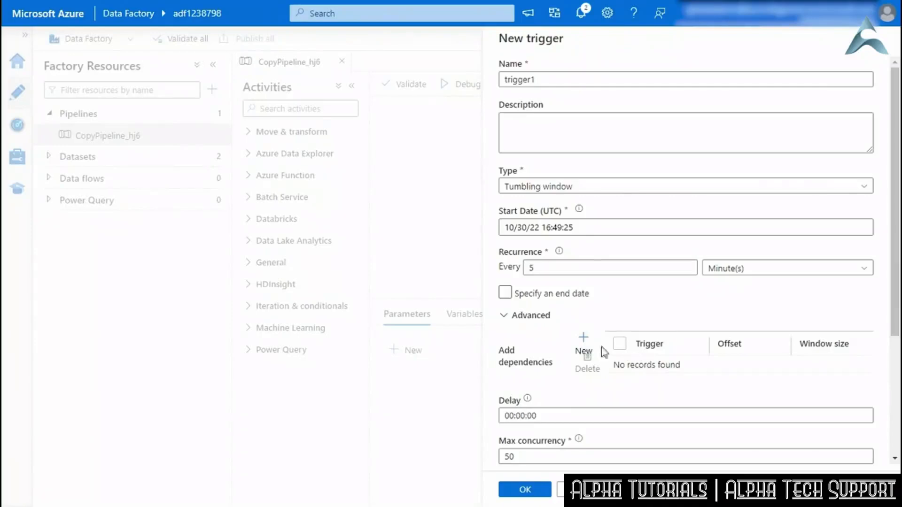
click(583, 345)
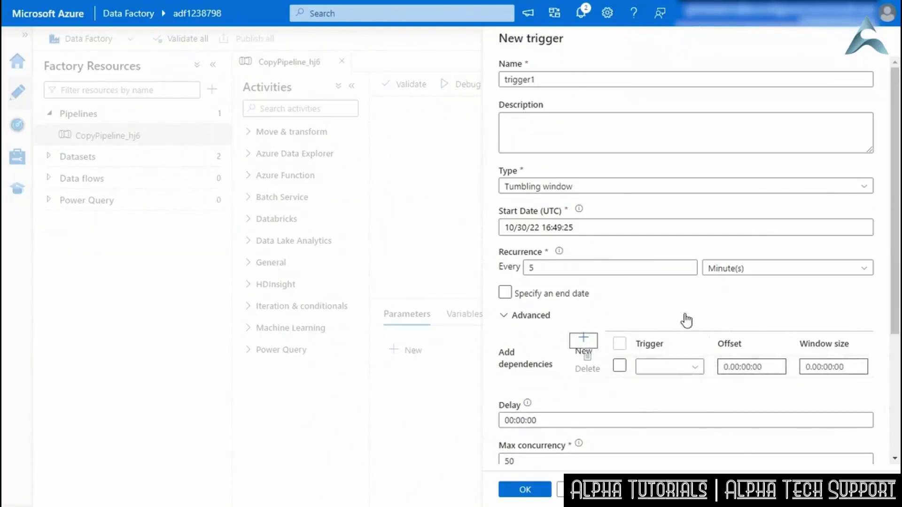
Change the trigger type to Storage events, watching the datafactory container in the storage7gydsetyuxn6m account
click(530, 191)
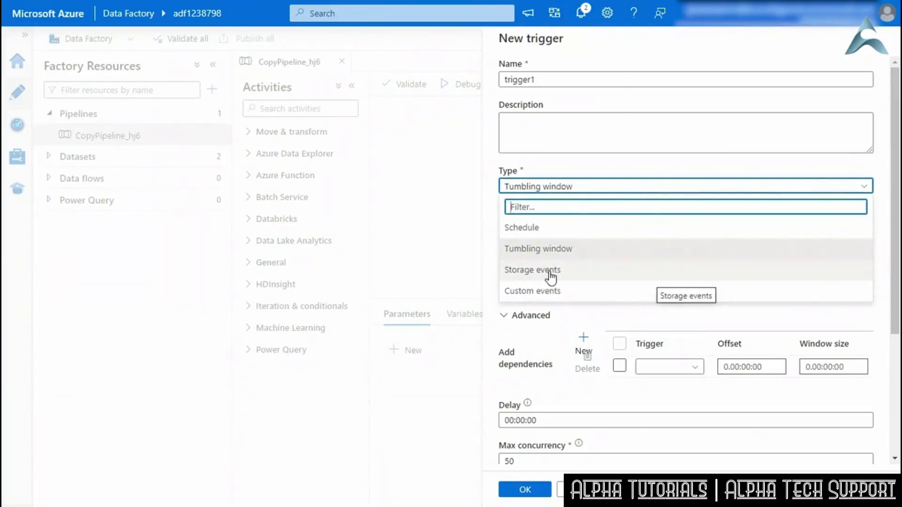
click(545, 272)
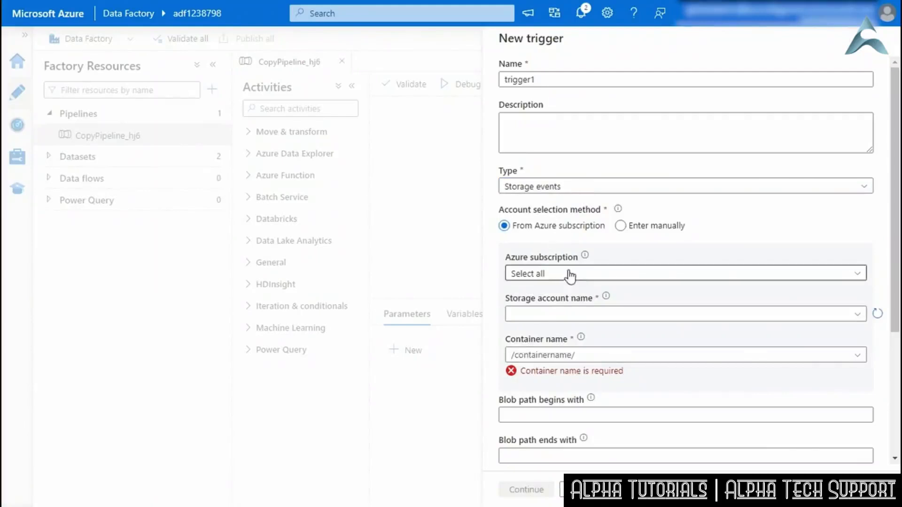
click(563, 324)
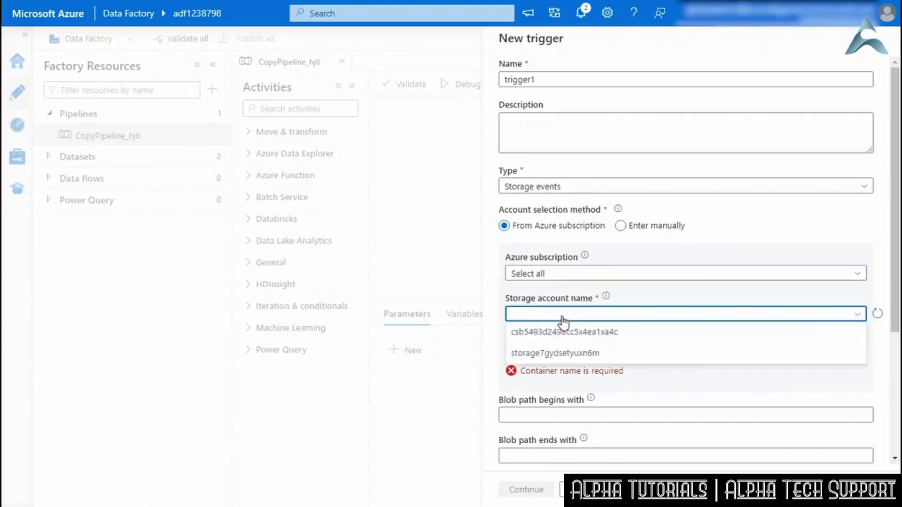
click(555, 355)
click(584, 354)
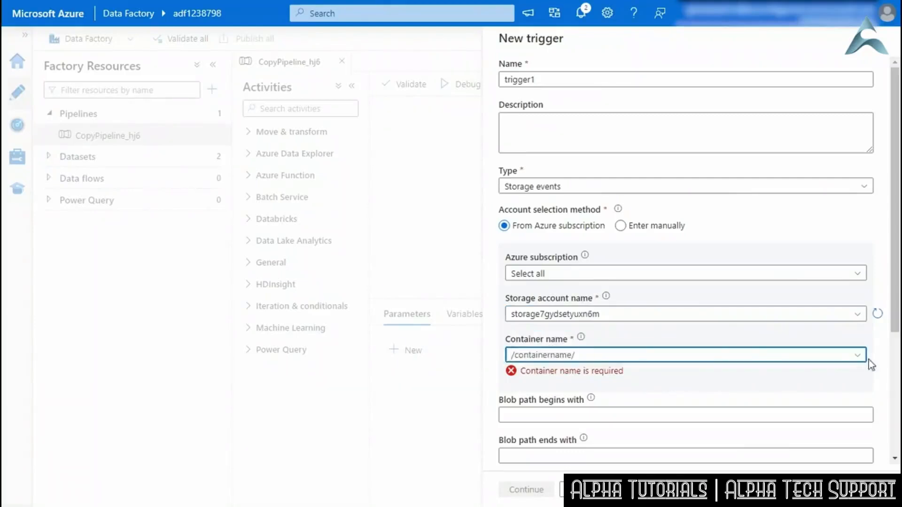
click(857, 356)
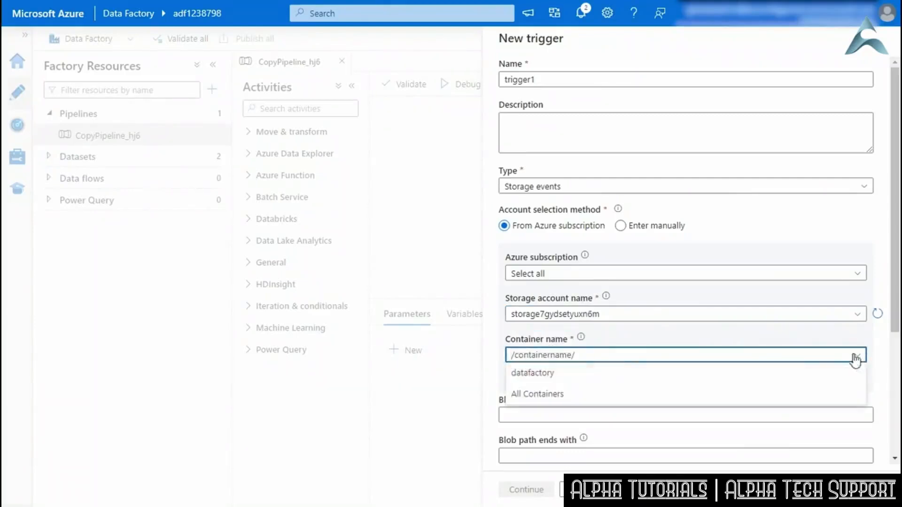
click(534, 374)
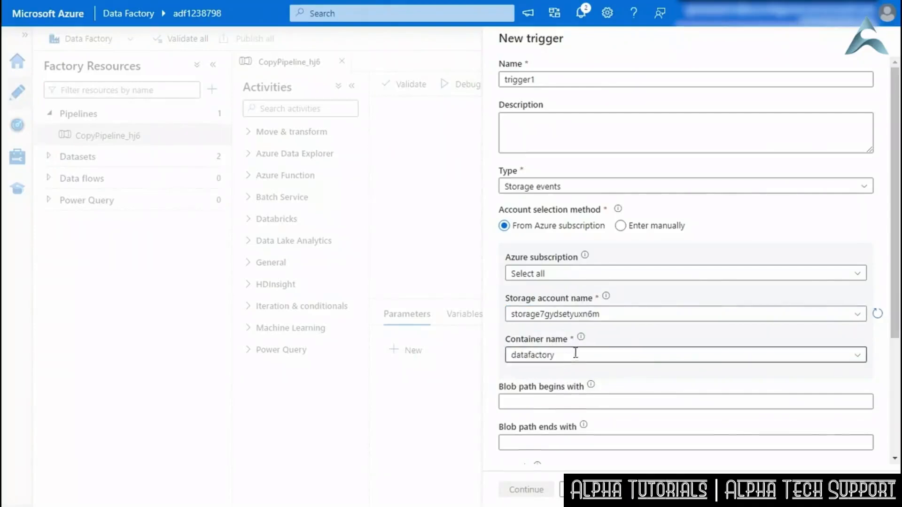
Make the storage trigger fire on the Blob created event
scroll(578, 348, down, 1)
click(505, 427)
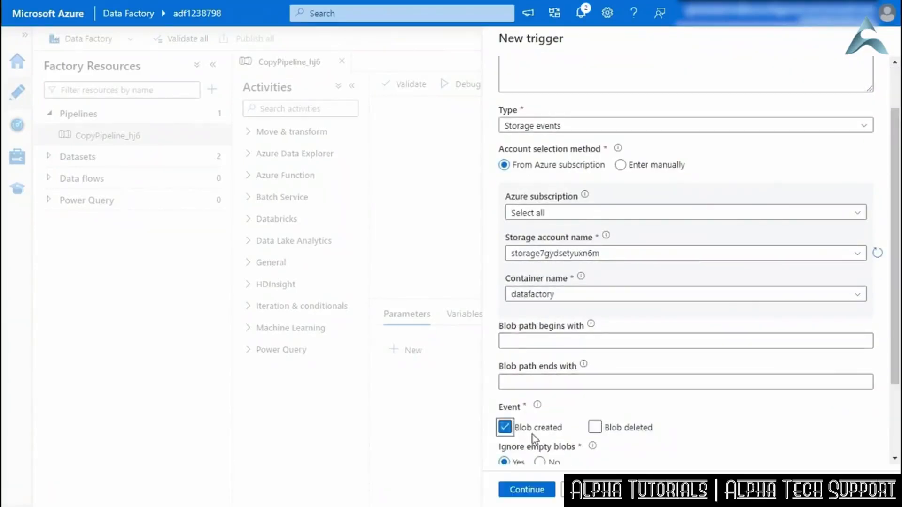
scroll(509, 423, down, 1)
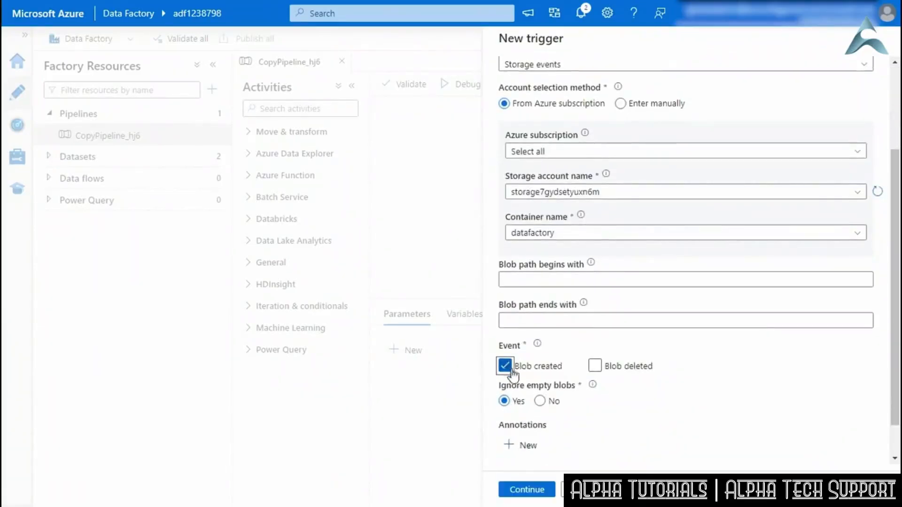
scroll(639, 430, up, 2)
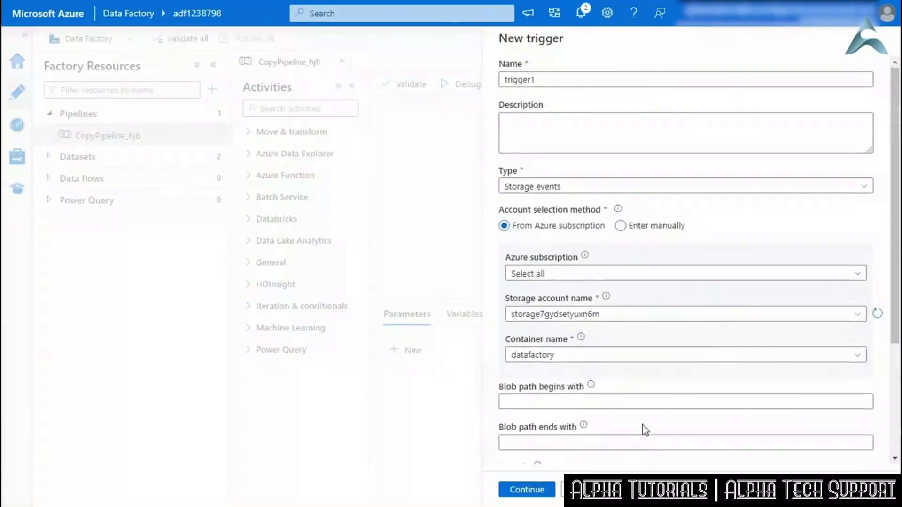
Change the trigger type to Custom events and check which Event Grid topics can be selected
click(598, 190)
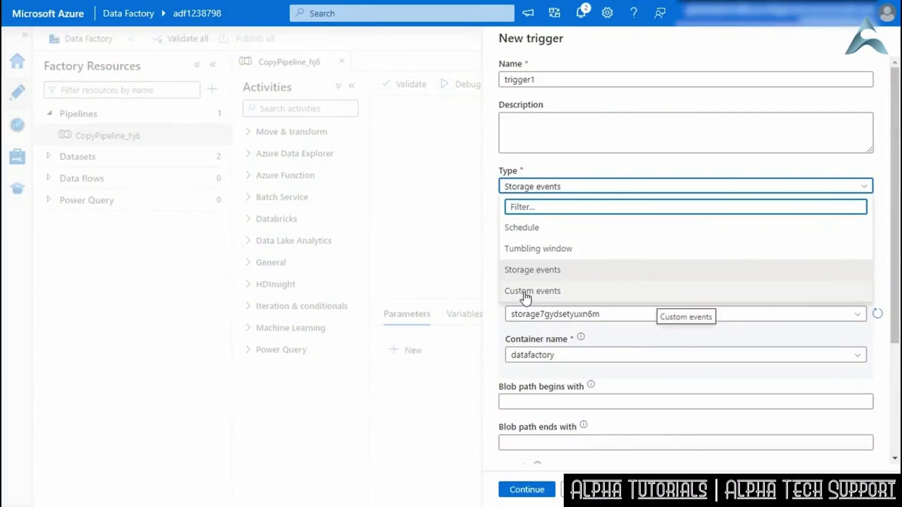
click(545, 292)
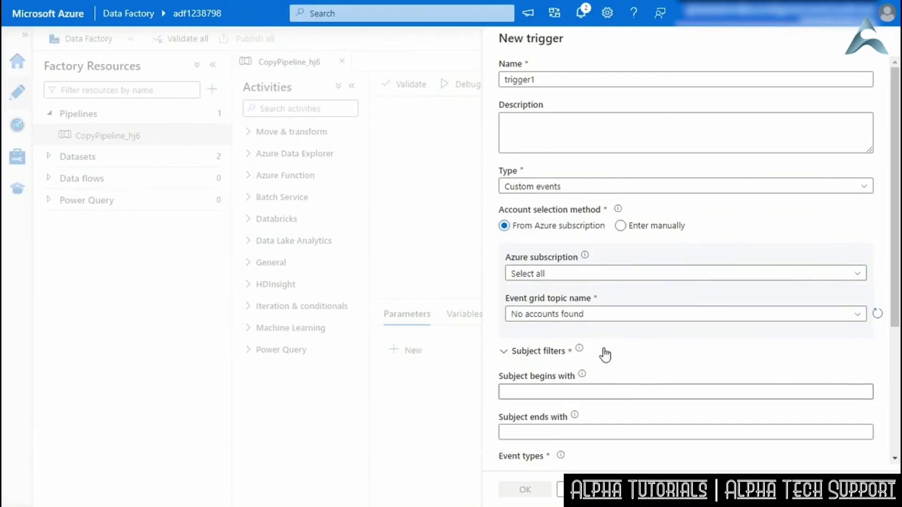
scroll(582, 287, down, 1)
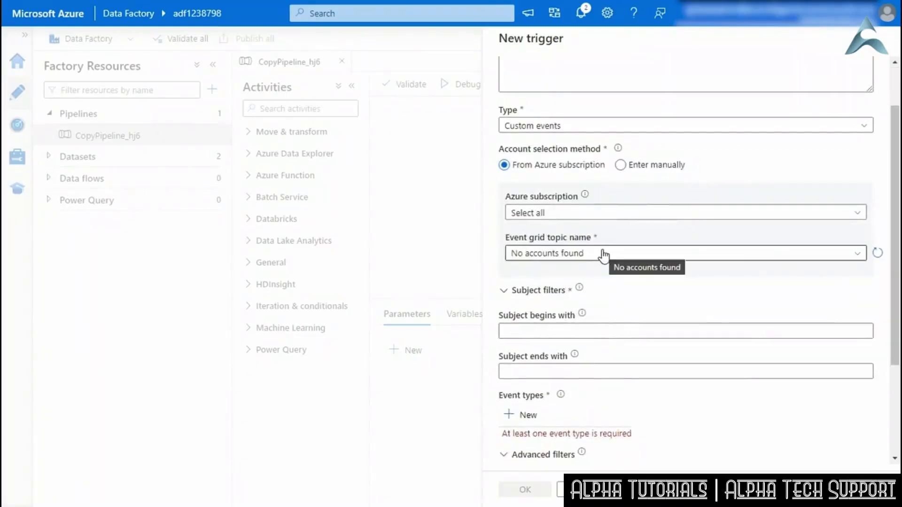
click(858, 262)
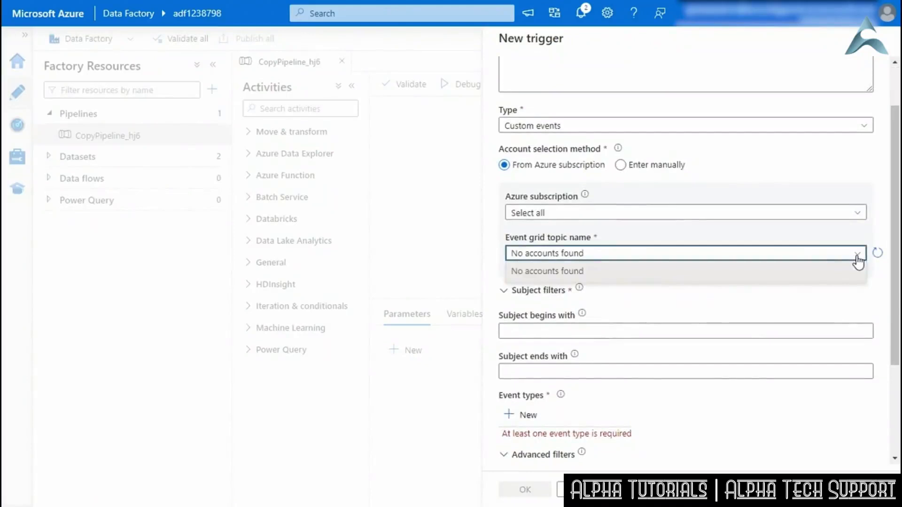
click(858, 262)
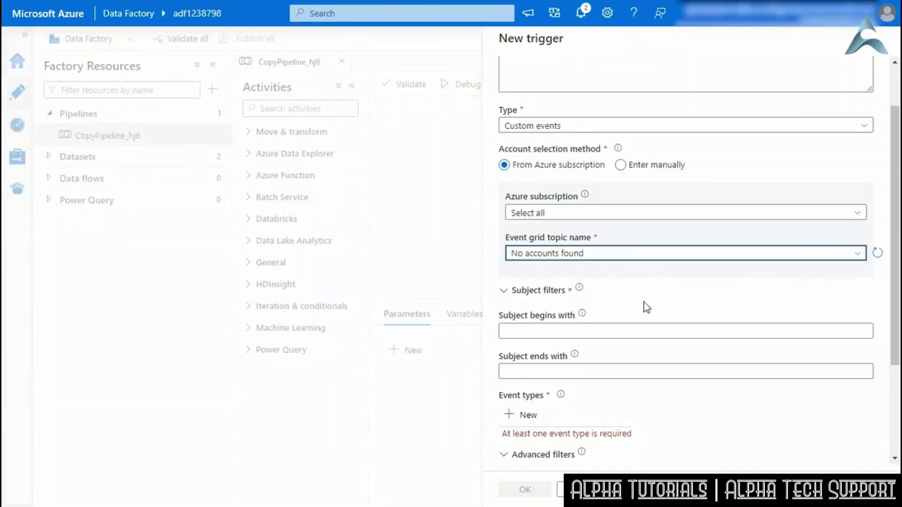
scroll(645, 303, up, 2)
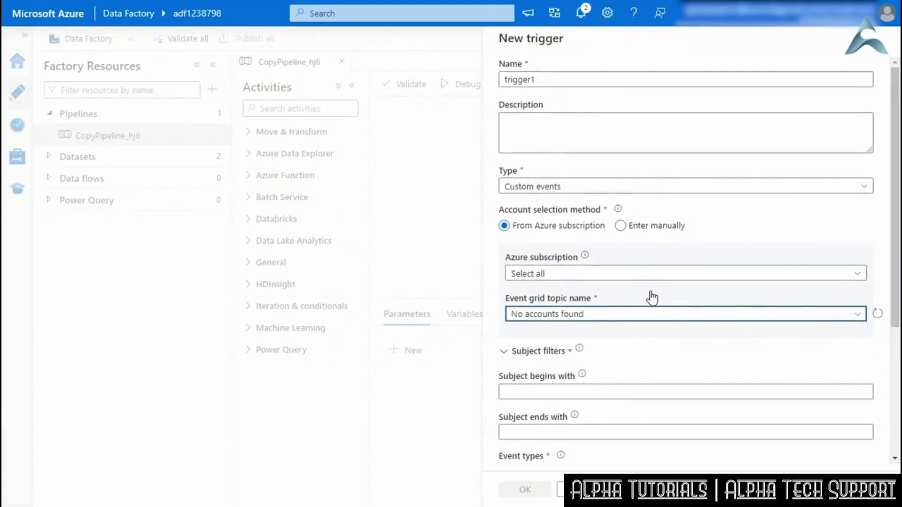
click(621, 227)
Set the new trigger's type to Schedule
click(580, 188)
click(558, 227)
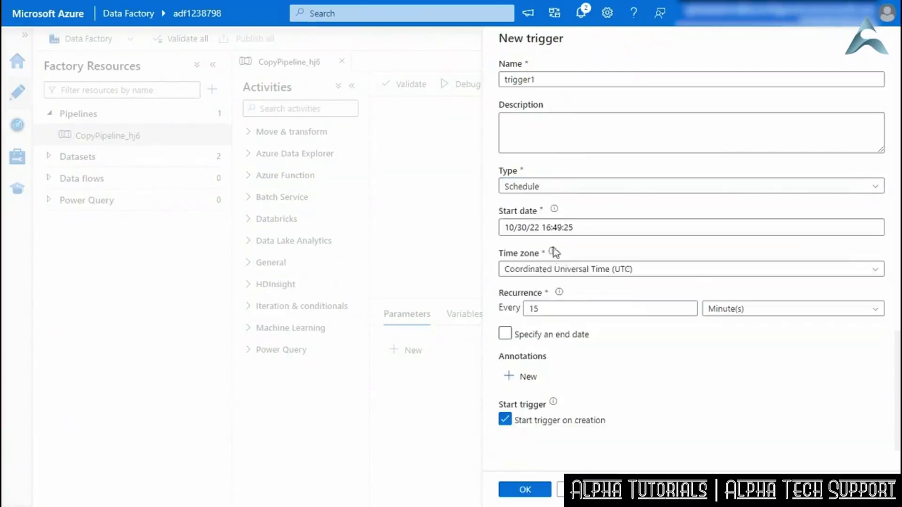
Create the schedule trigger for CopyPipeline_hj6 with a recurrence of every 1 minute, and publish all pending changes
double_click(553, 308)
text(1)
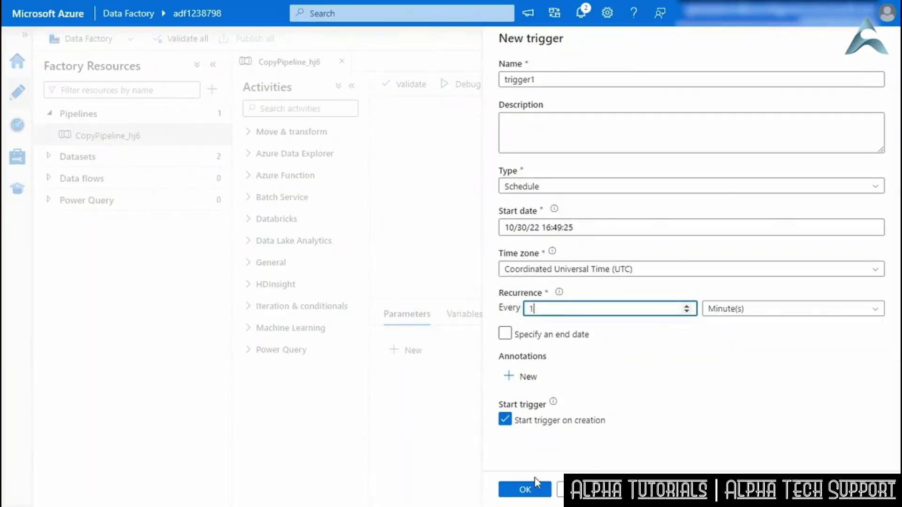
click(529, 492)
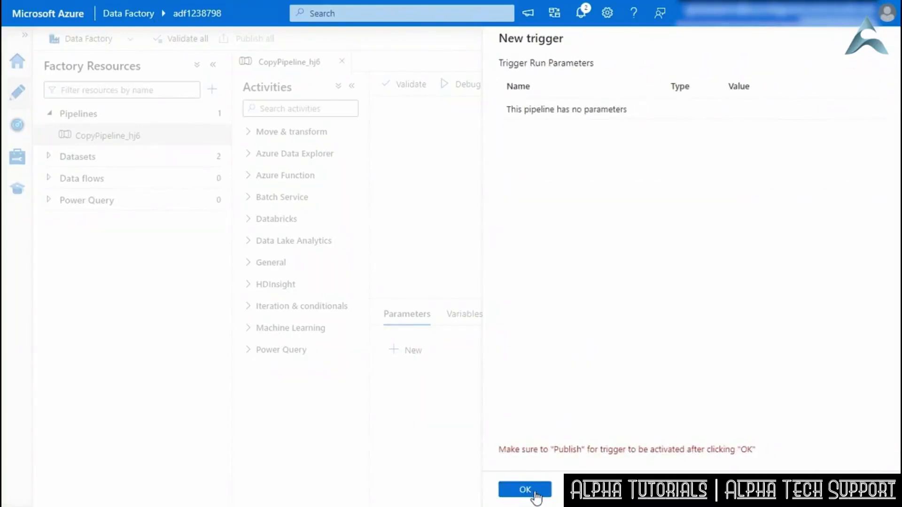
click(535, 493)
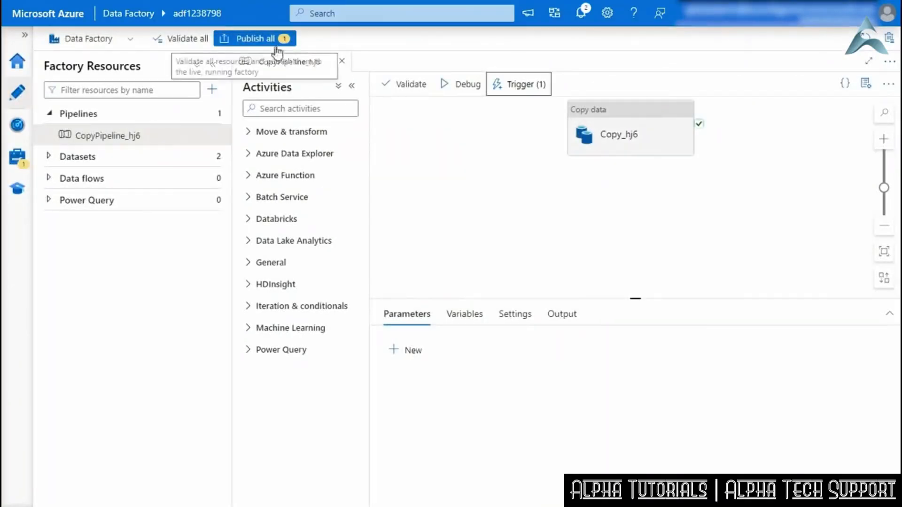
click(256, 39)
click(525, 491)
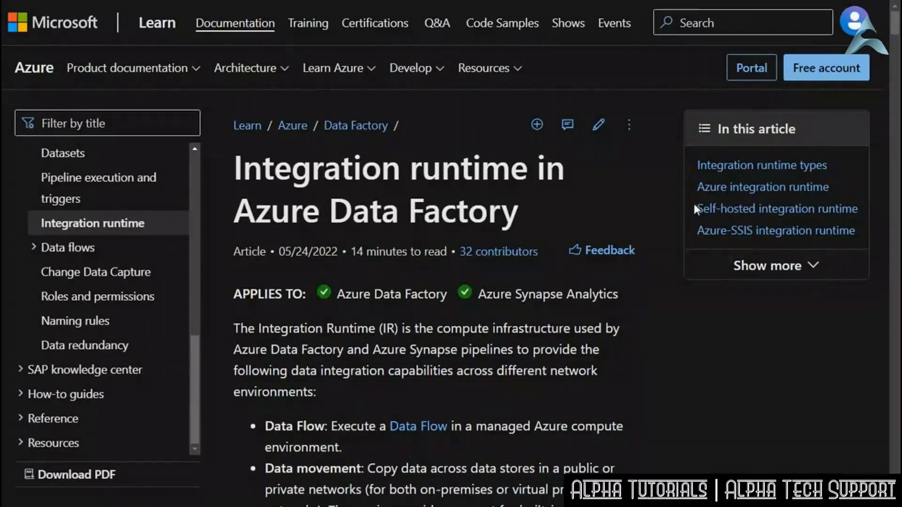
In the Microsoft Learn article on integration runtime, read the types section covering Azure, Self-hosted and Azure-SSIS, including their network support
click(727, 169)
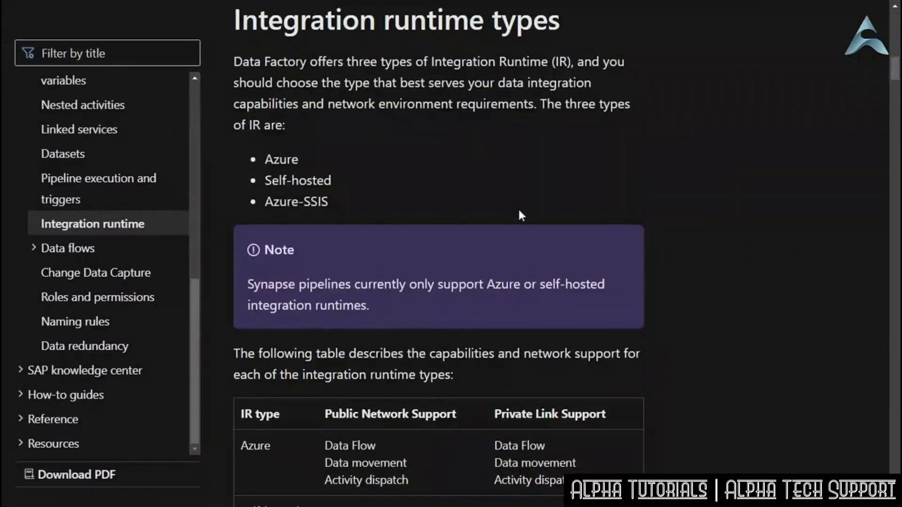
double_click(283, 162)
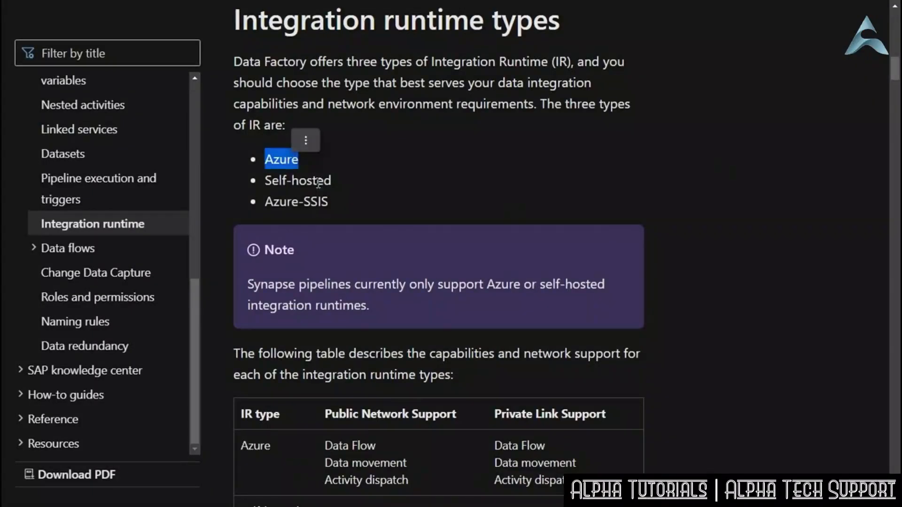
click(303, 185)
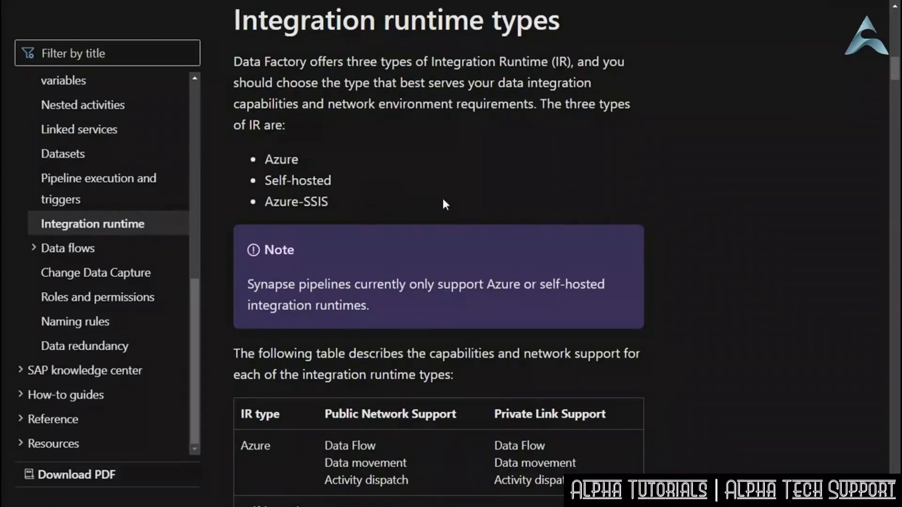
scroll(444, 202, down, 5)
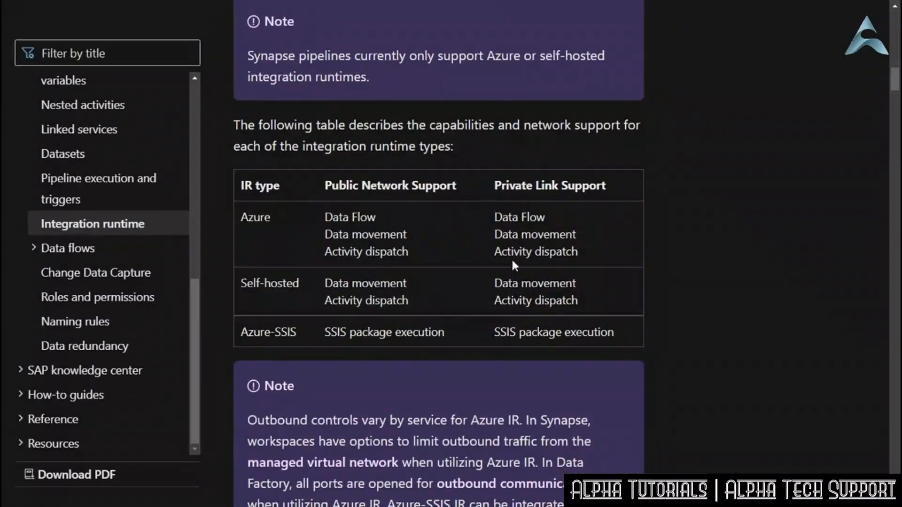
scroll(508, 254, up, 2)
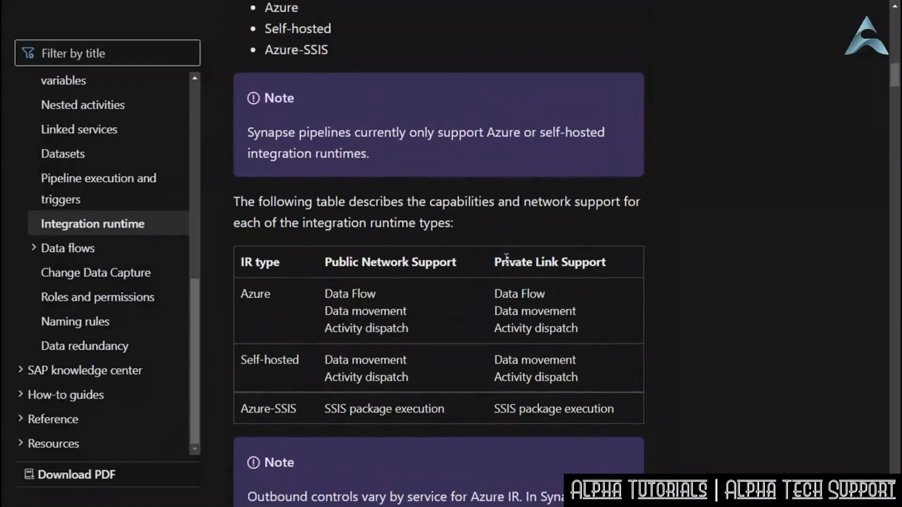
scroll(507, 263, up, 2)
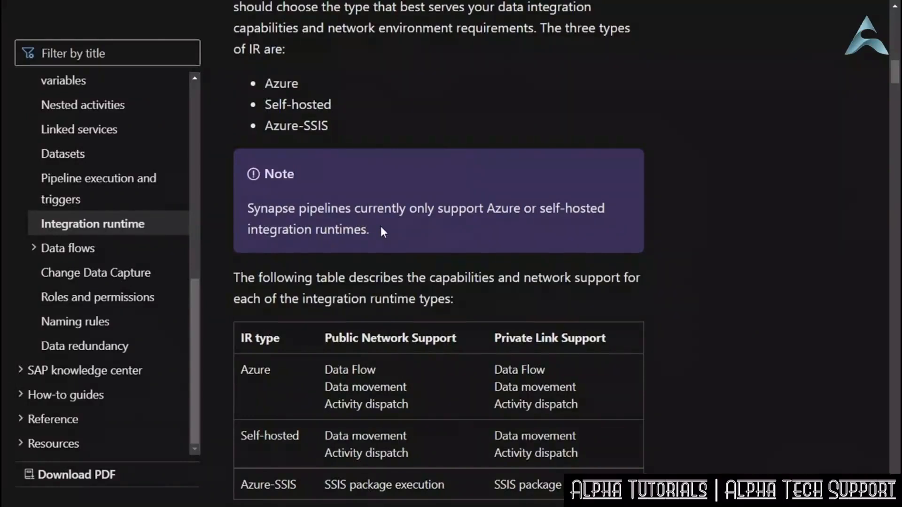
scroll(381, 226, up, 3)
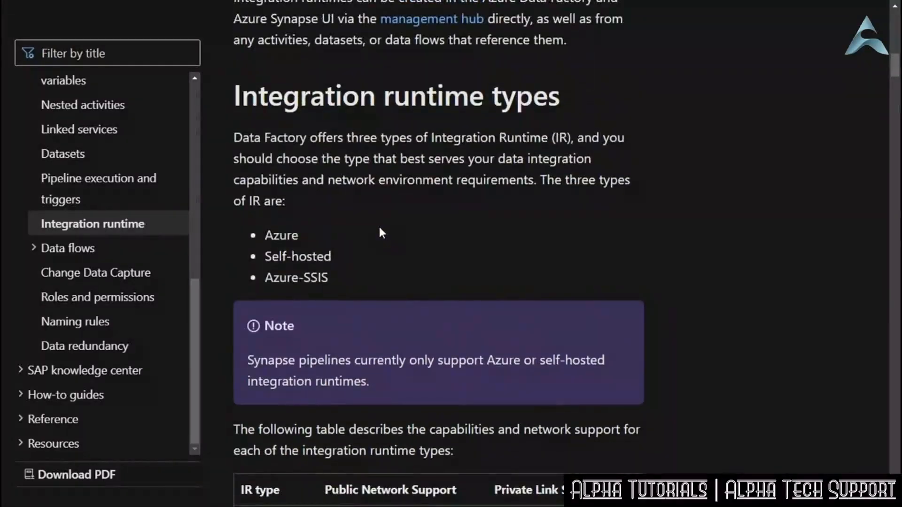
scroll(380, 229, up, 2)
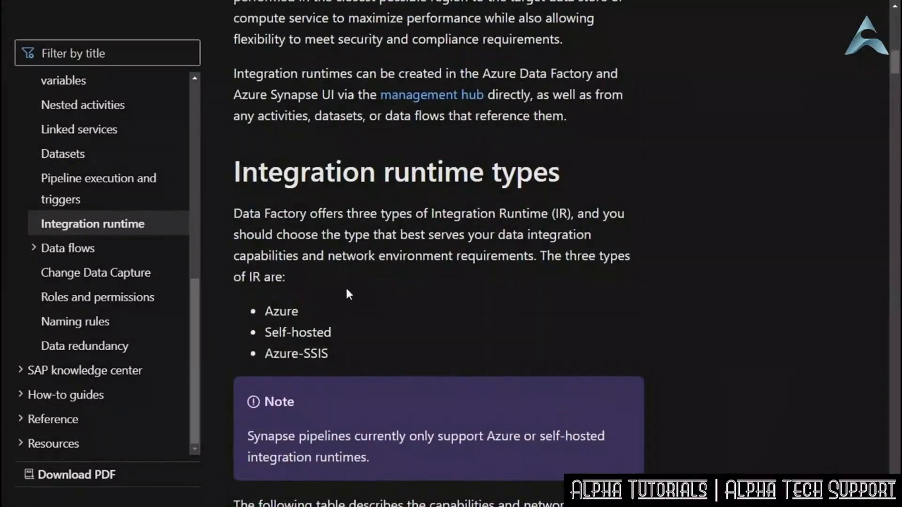
drag(329, 354, 303, 354)
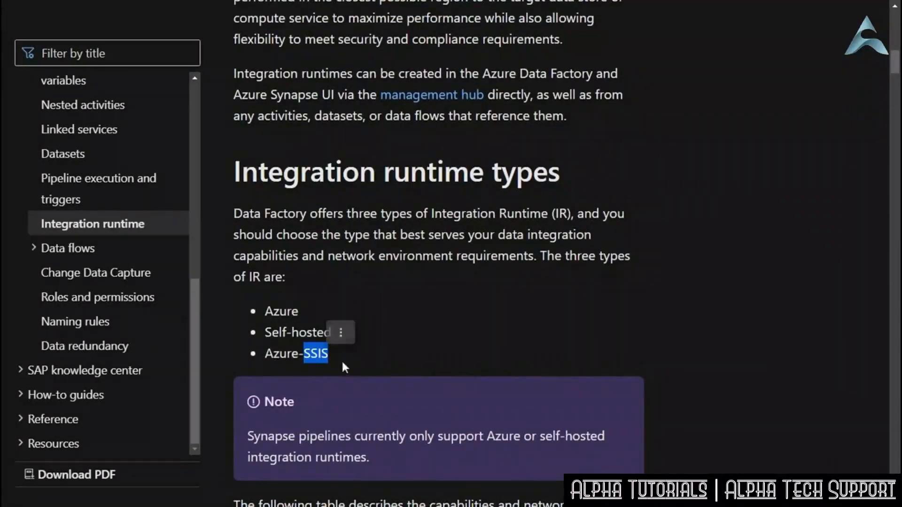
click(364, 362)
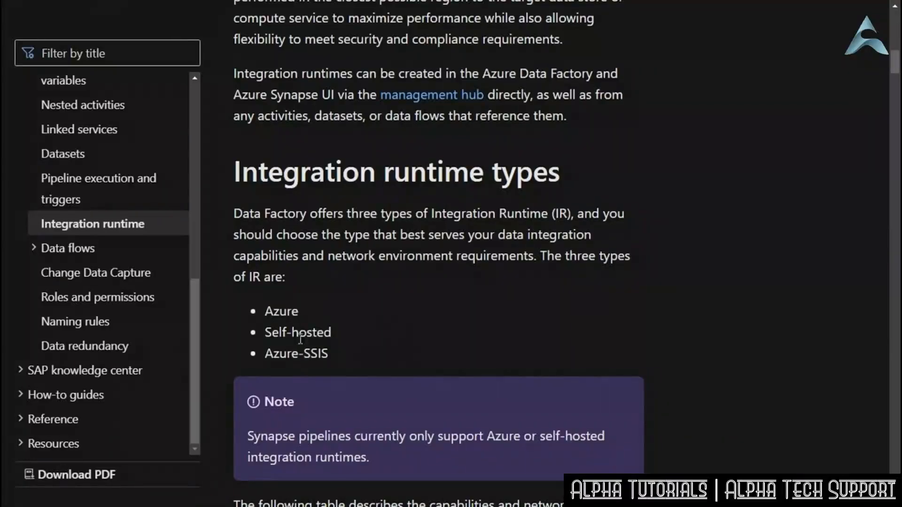
drag(295, 333, 262, 334)
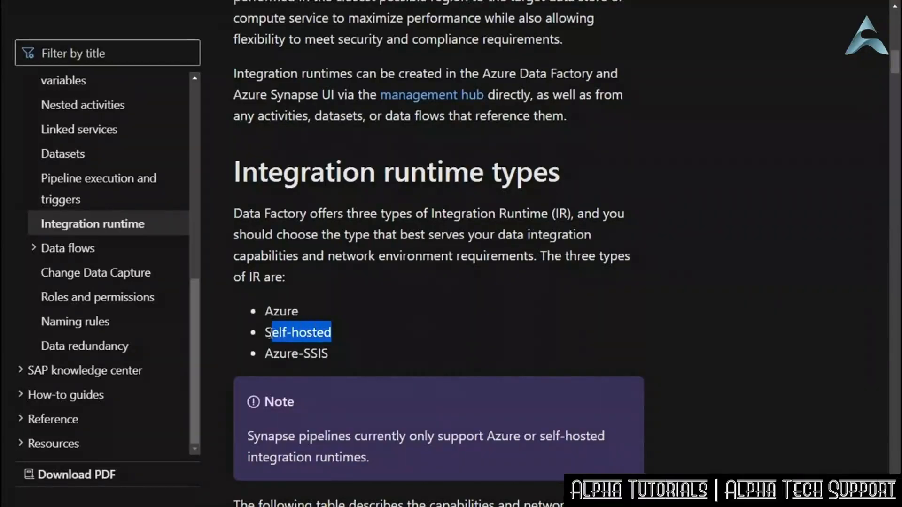
click(262, 334)
double_click(276, 314)
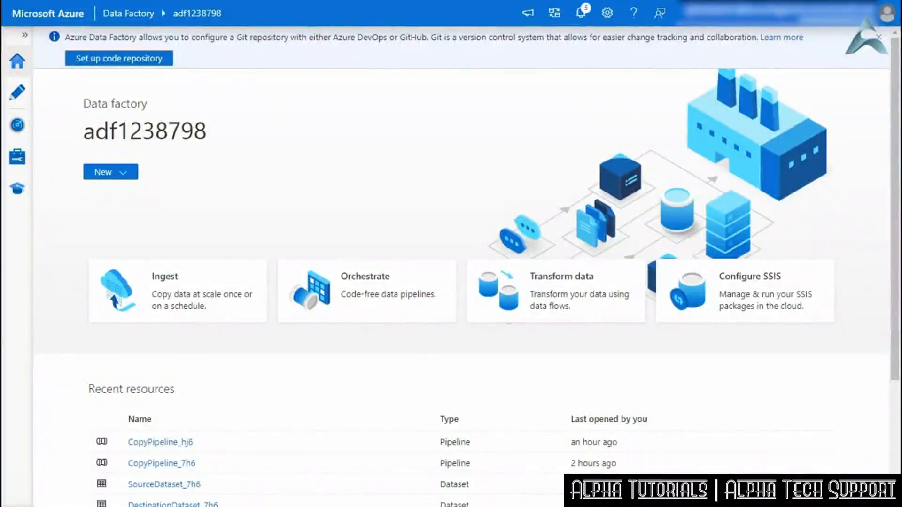
Back in Azure Data Factory, inspect AutoResolveIntegrationRuntime's JSON definition and its monitoring details with activity runs
click(16, 166)
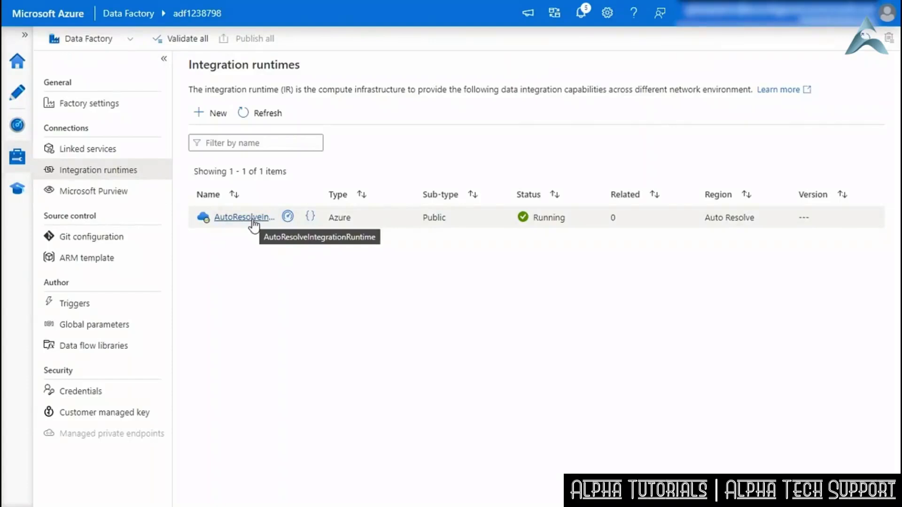
click(310, 219)
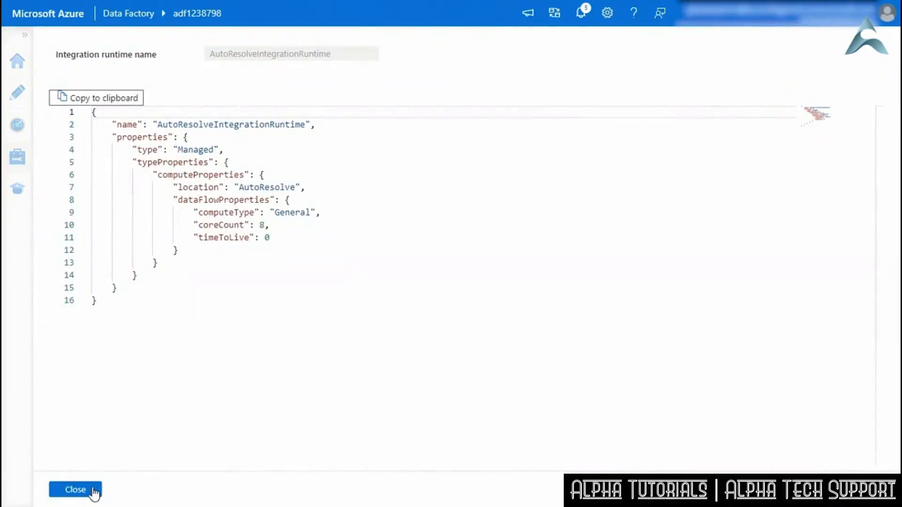
click(93, 491)
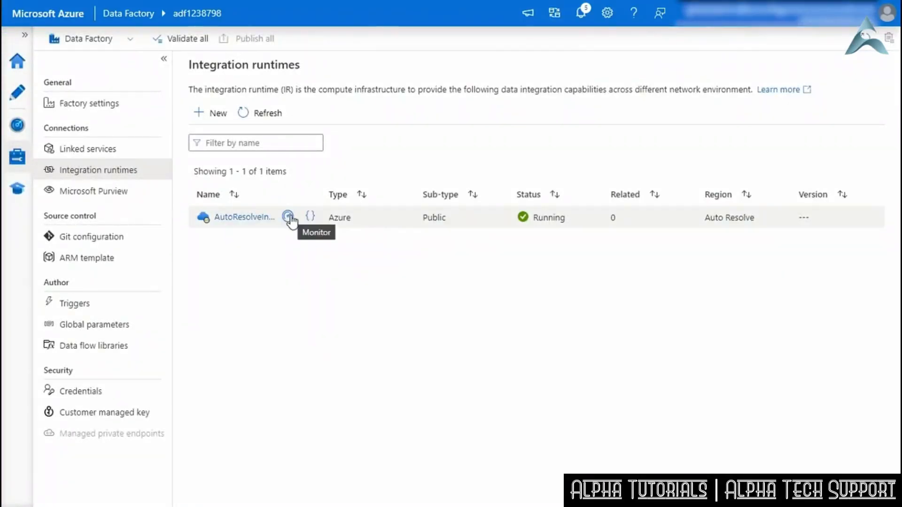
click(288, 218)
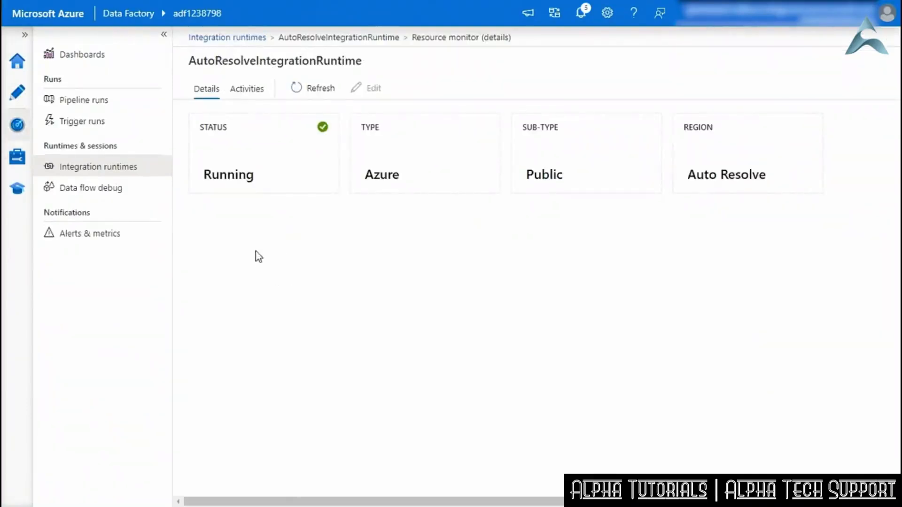
click(237, 92)
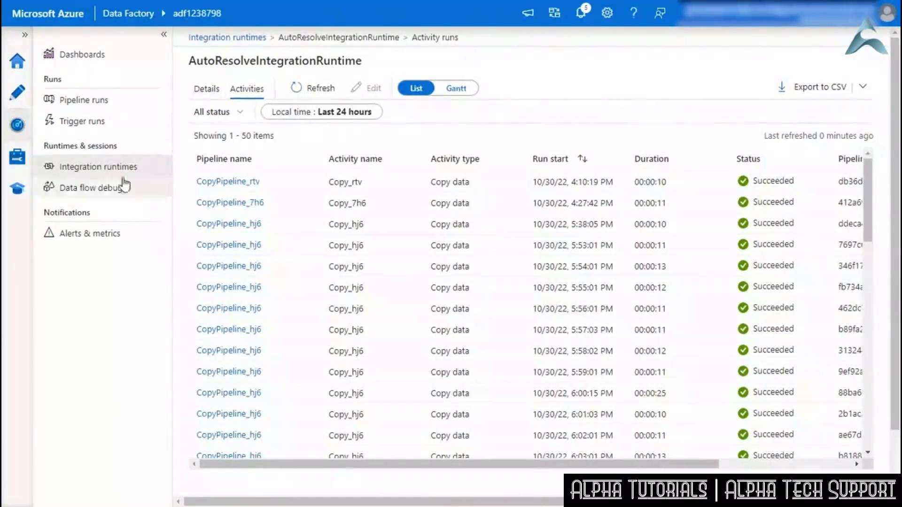
Create a new Self-Hosted integration runtime named integrationRuntime1 in the data factory
click(16, 160)
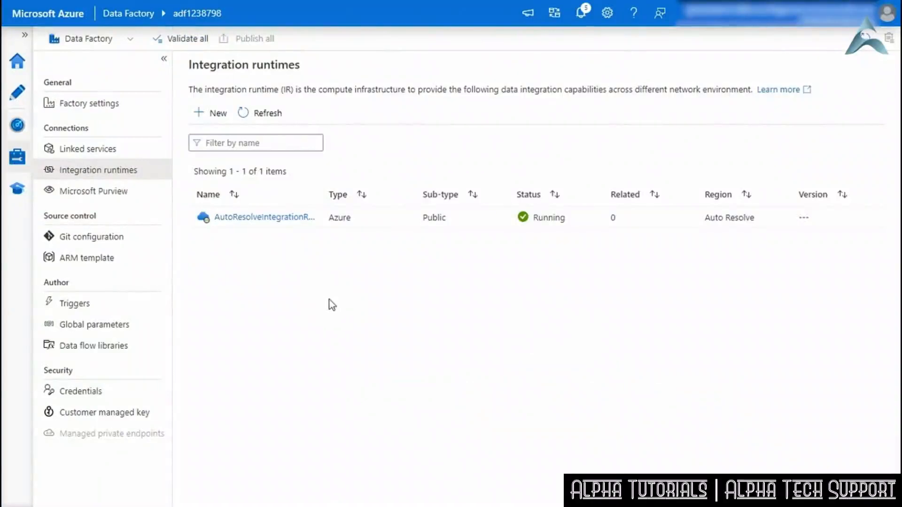
click(213, 114)
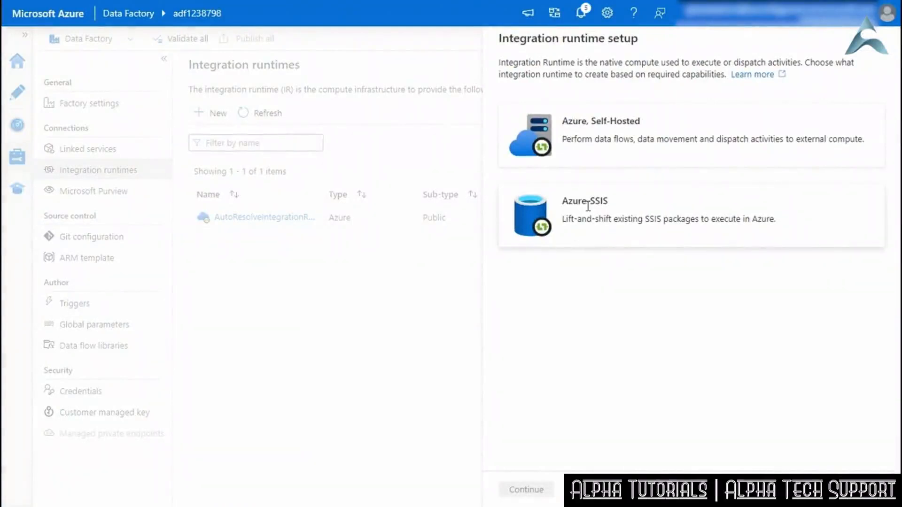
click(612, 130)
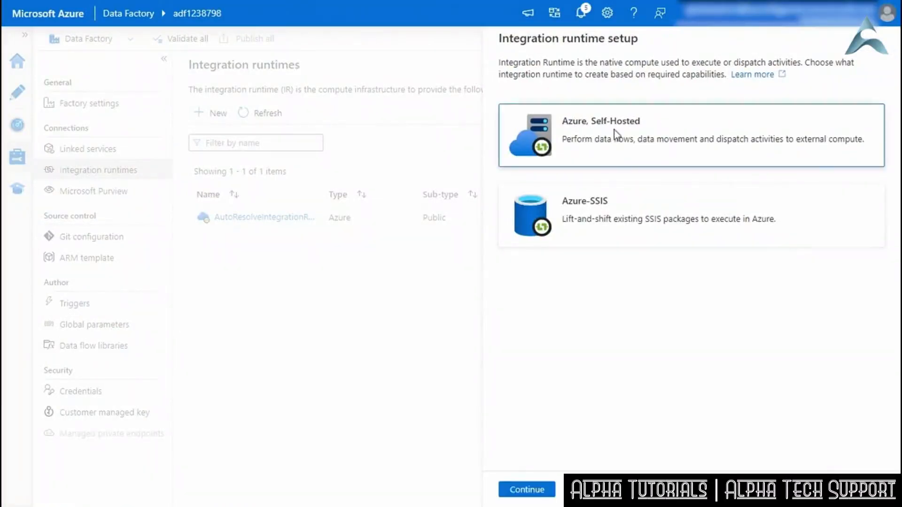
click(527, 491)
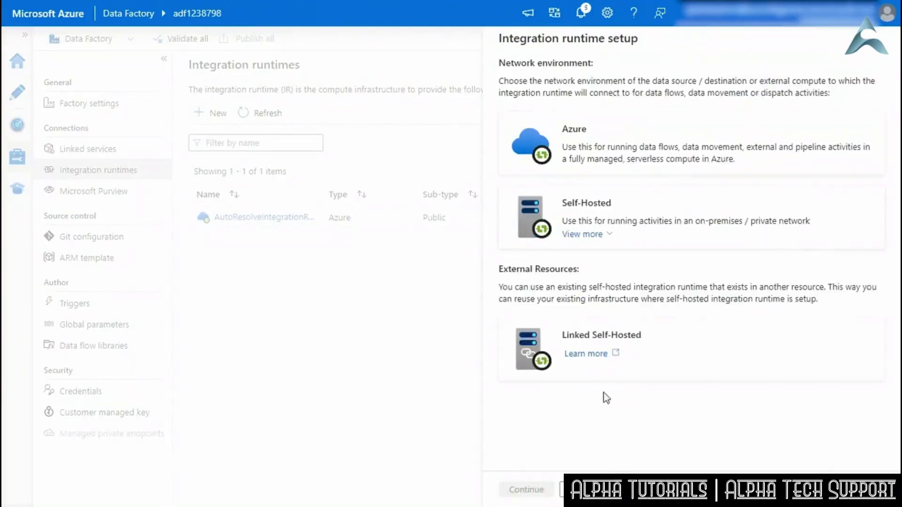
click(611, 220)
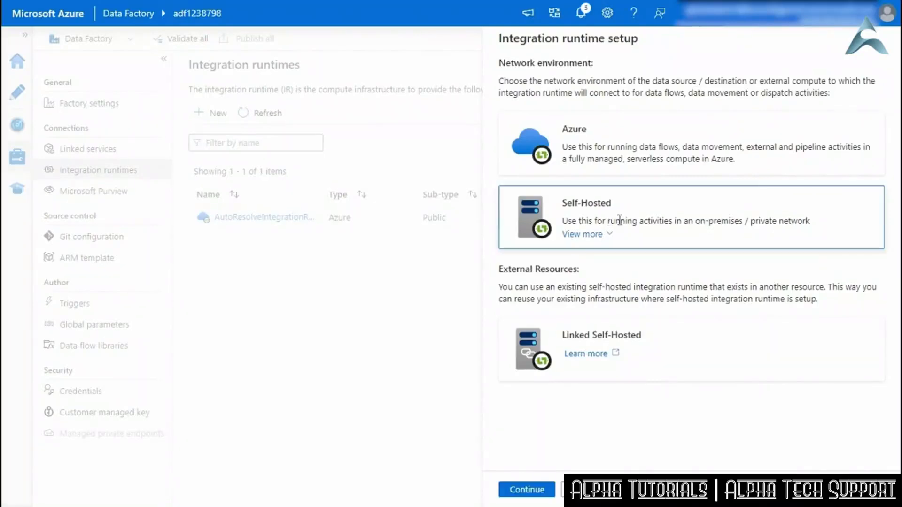
click(525, 491)
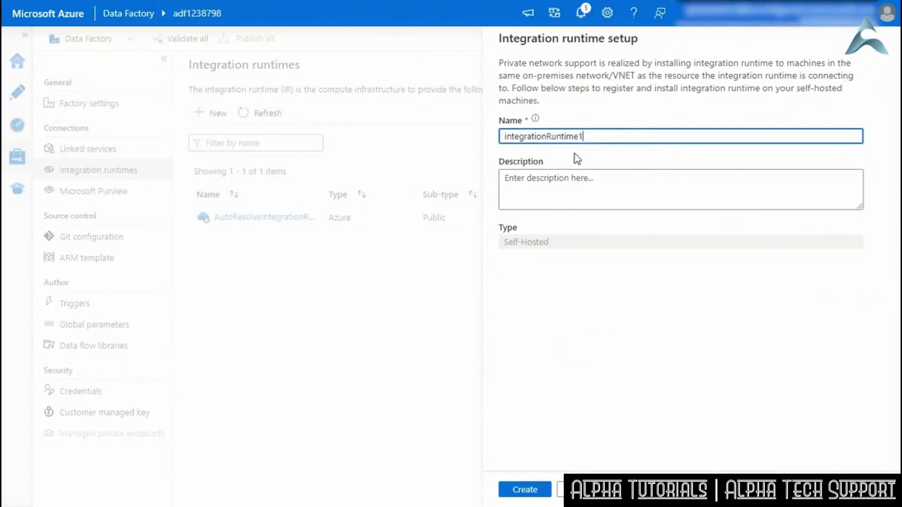
click(523, 490)
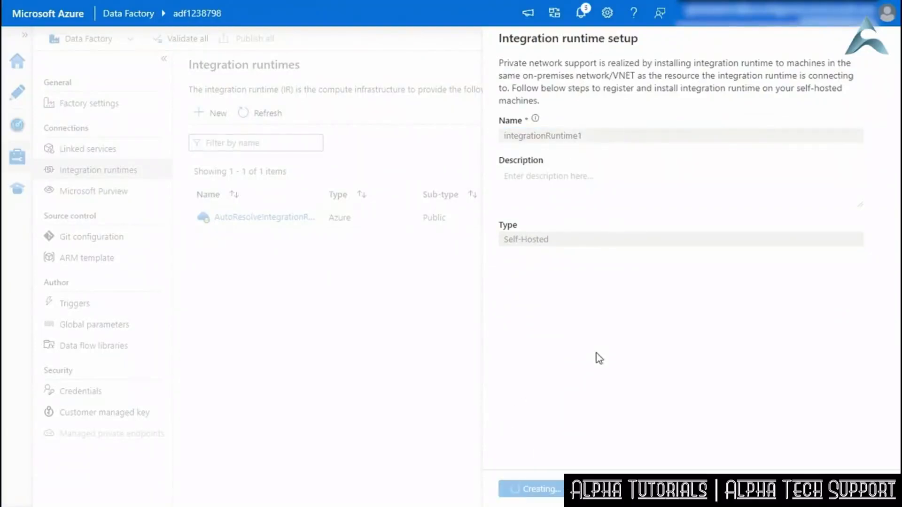
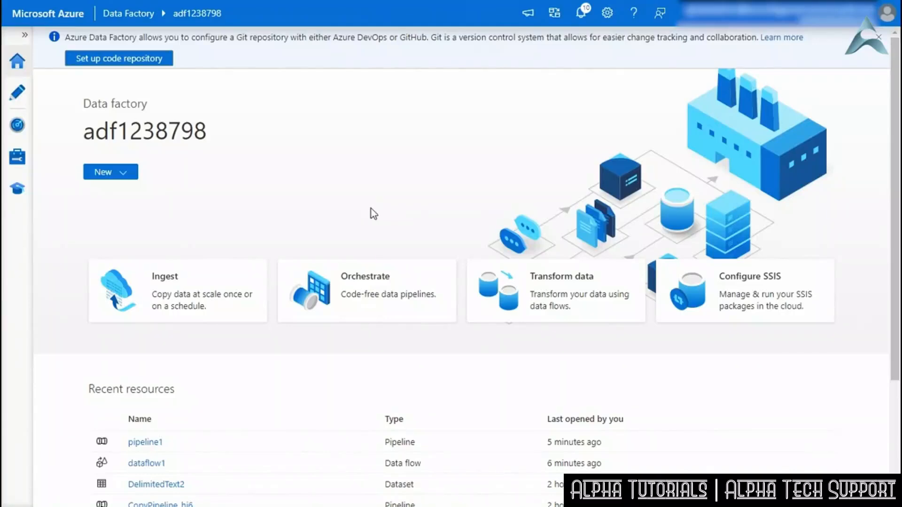
Create a new Power Query with DelimitedText1 as its source dataset, and enlarge the query editor to show more data rows
click(125, 175)
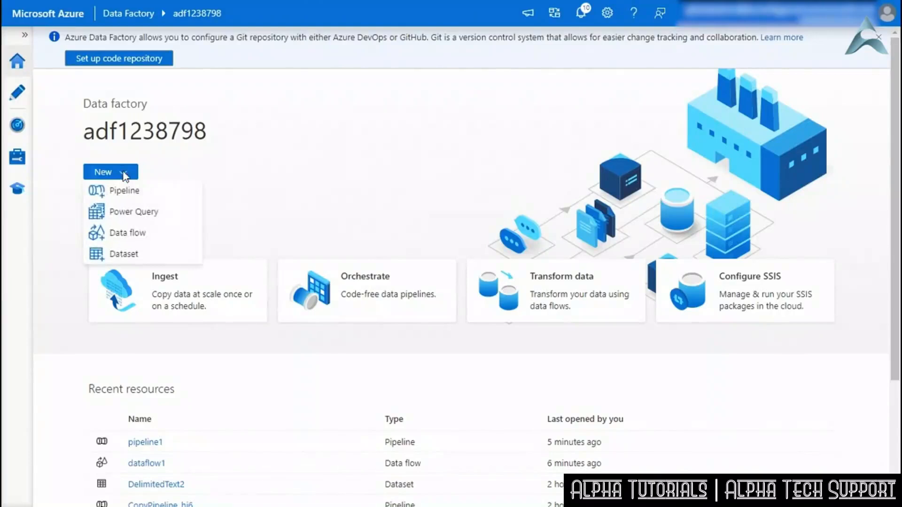
click(141, 217)
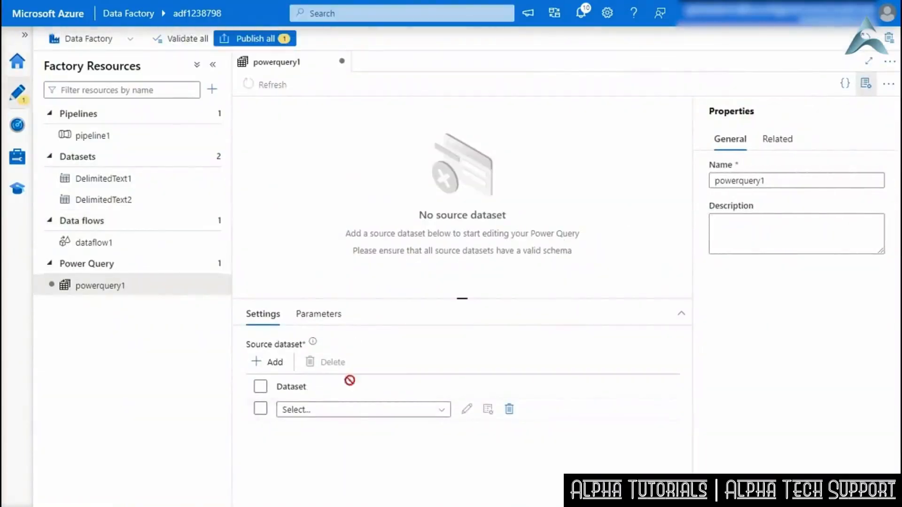
click(444, 409)
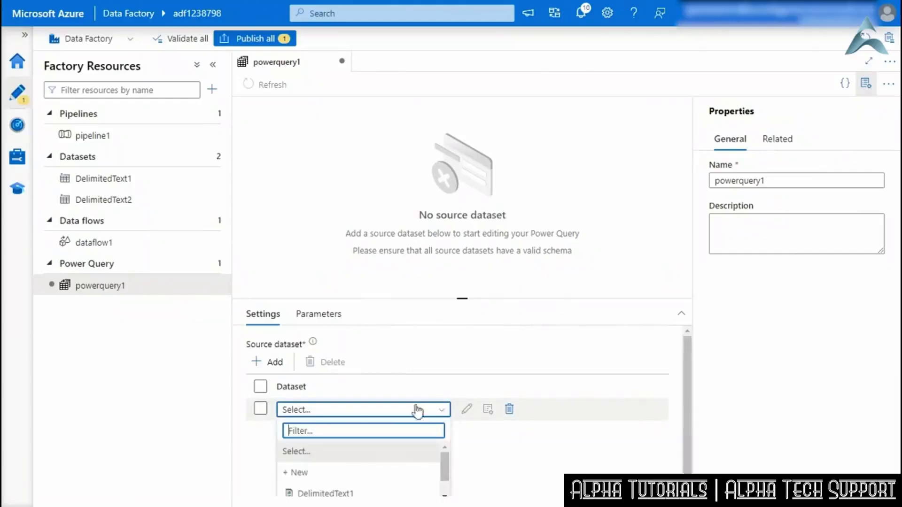
click(321, 493)
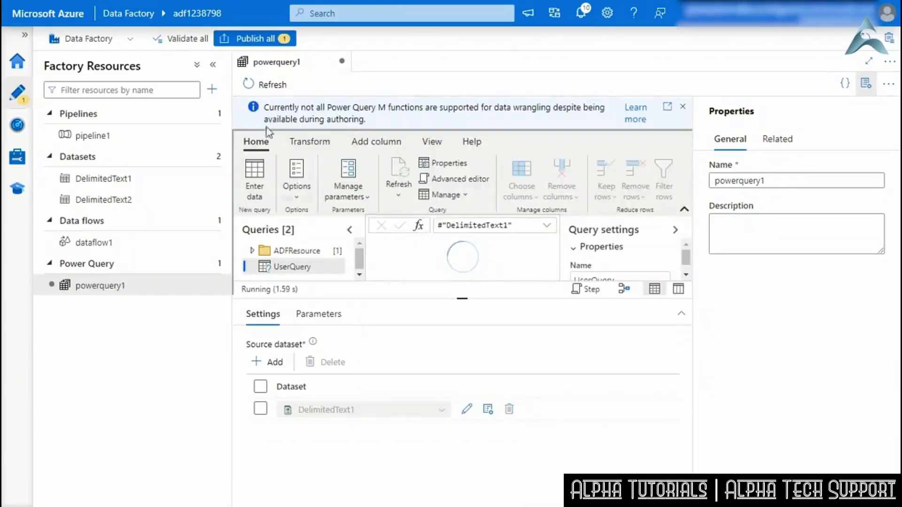
click(214, 67)
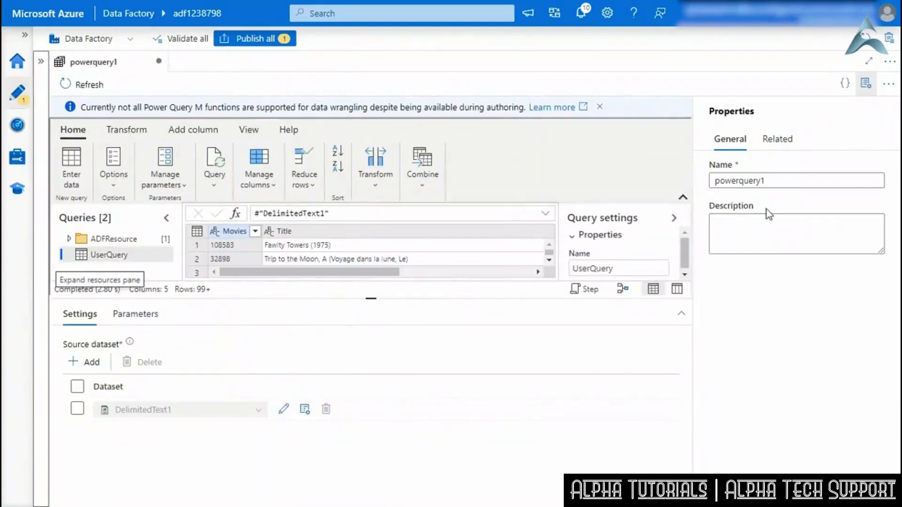
drag(371, 298, 385, 472)
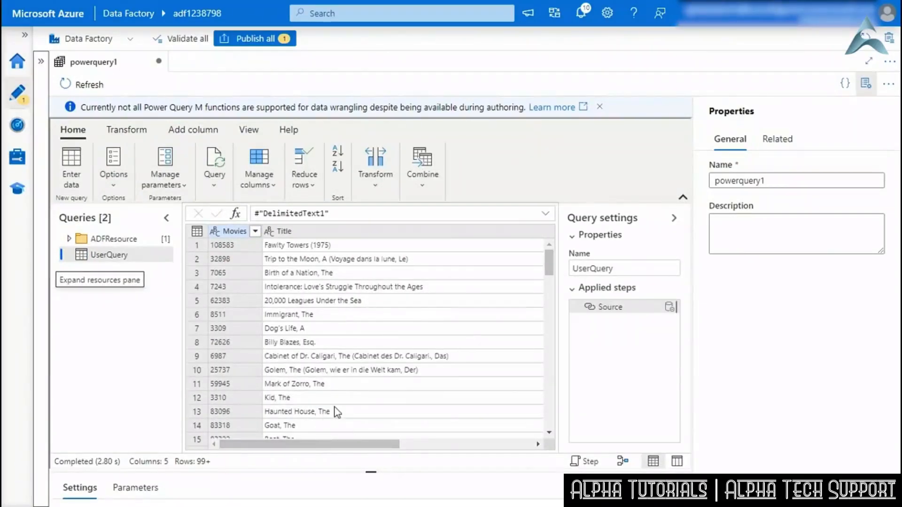
Filter the Genres column of UserQuery so that only rows with the value Documentary are kept
drag(307, 446, 415, 445)
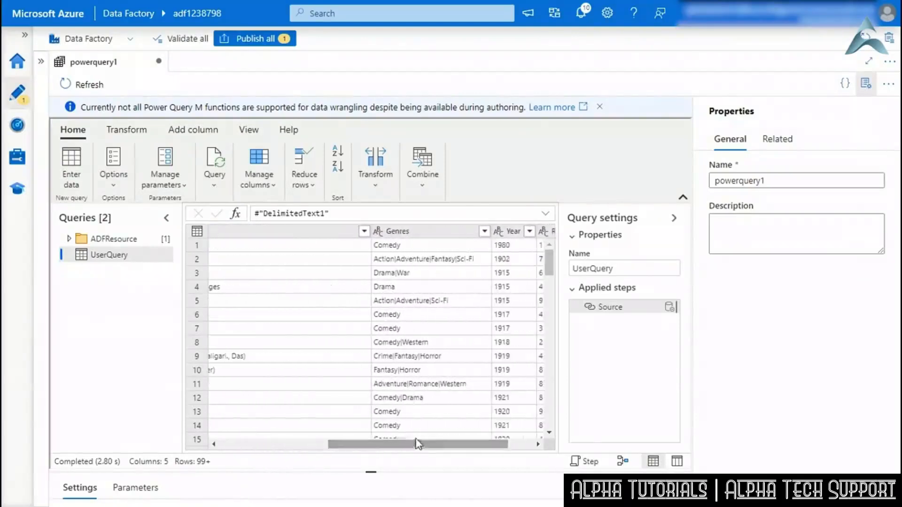
click(485, 231)
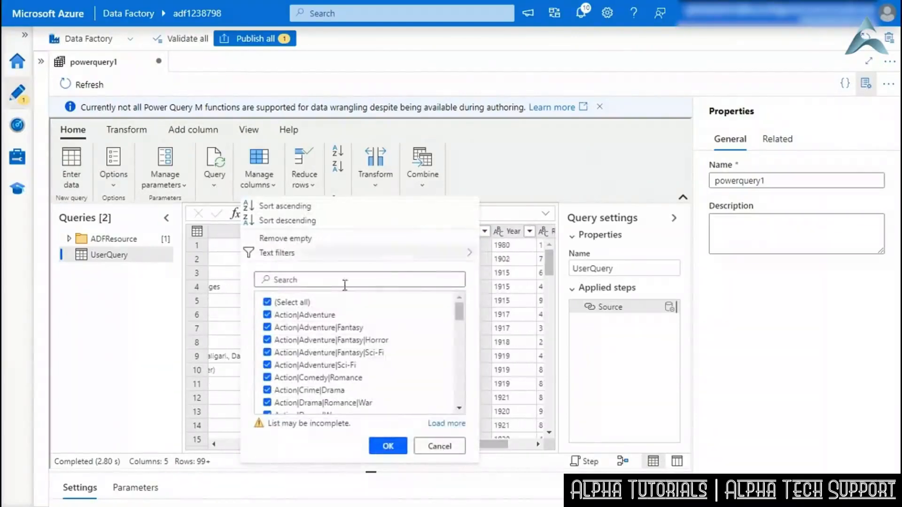
click(268, 303)
drag(459, 312, 467, 361)
click(267, 375)
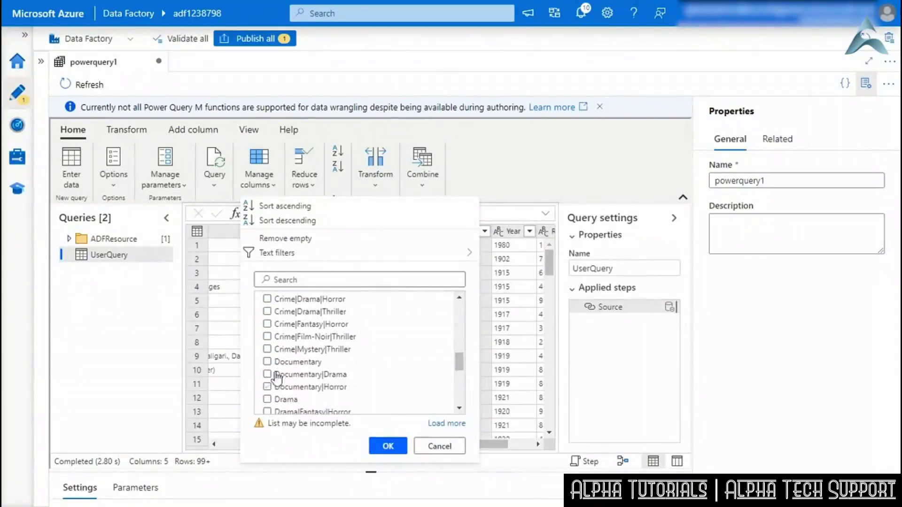
click(270, 365)
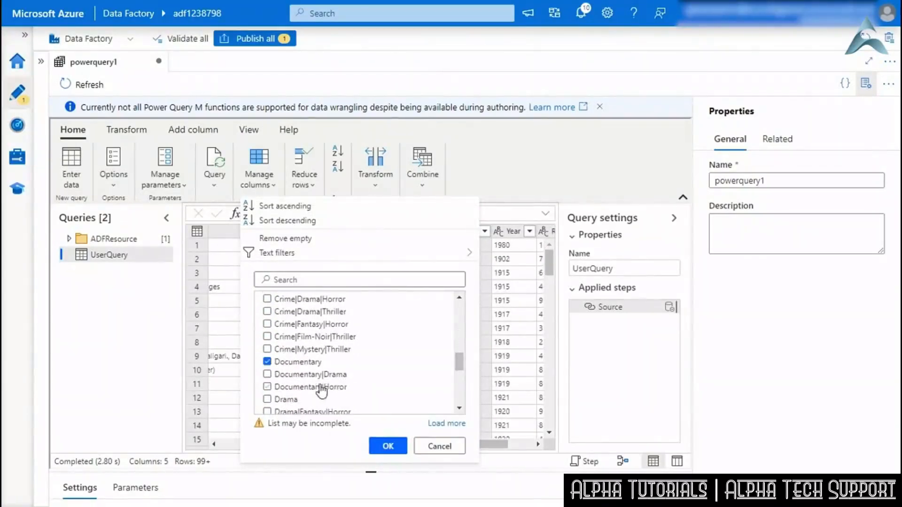
click(388, 448)
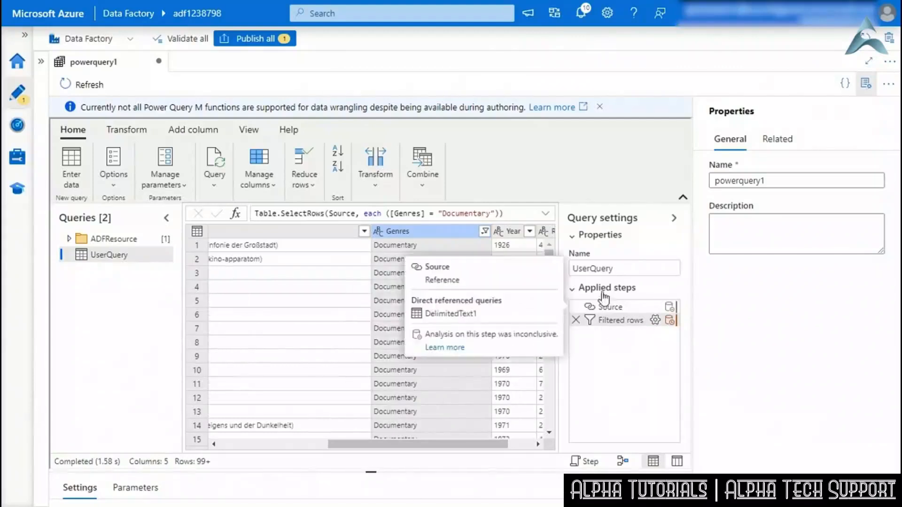
Inspect the Filtered rows step and review the query's M code in the advanced editor without changing it
mouse_move(613, 321)
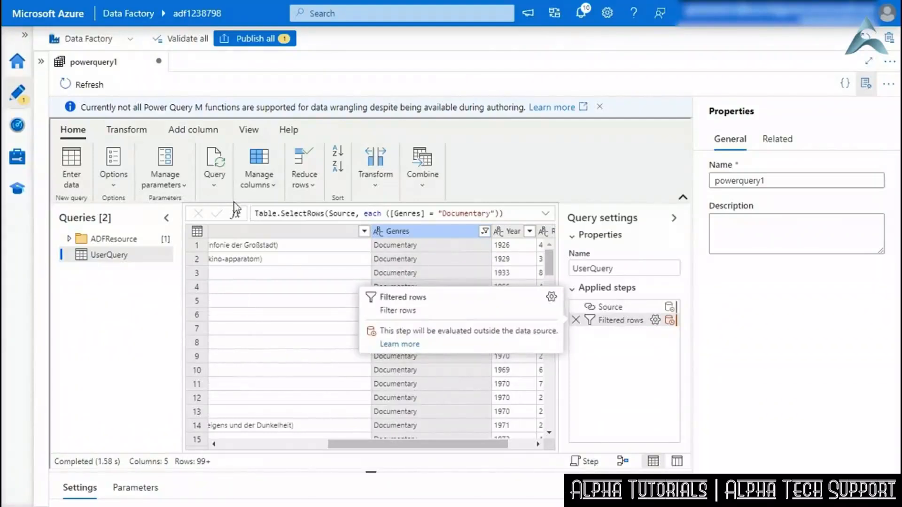
click(253, 131)
click(360, 166)
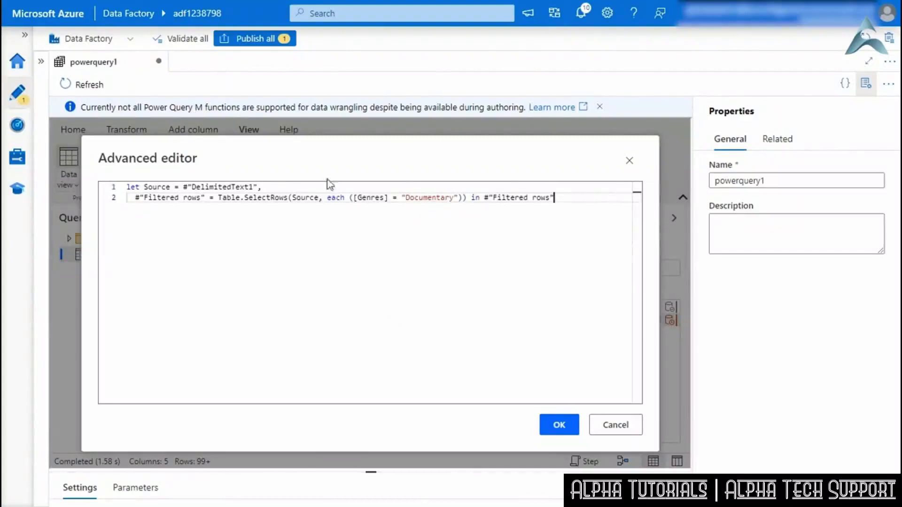
click(609, 429)
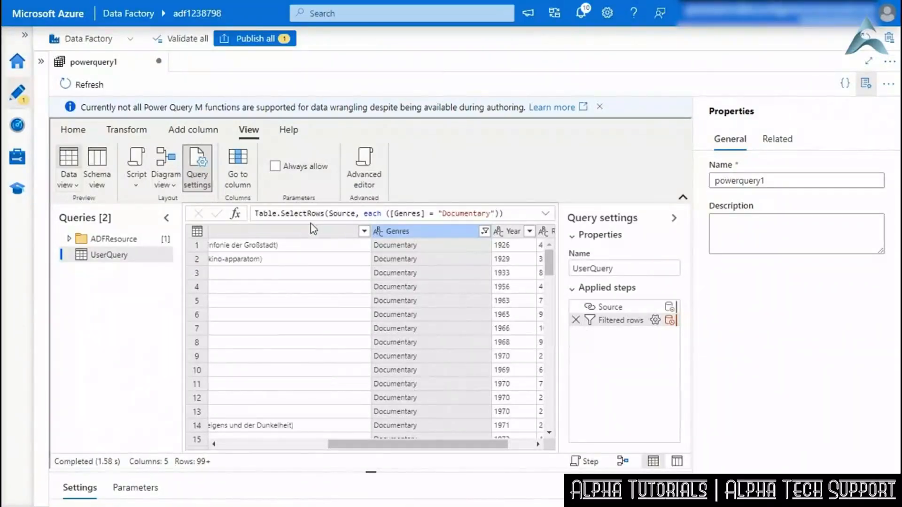
Validate the whole factory and publish the new powerquery1 data flow
click(191, 40)
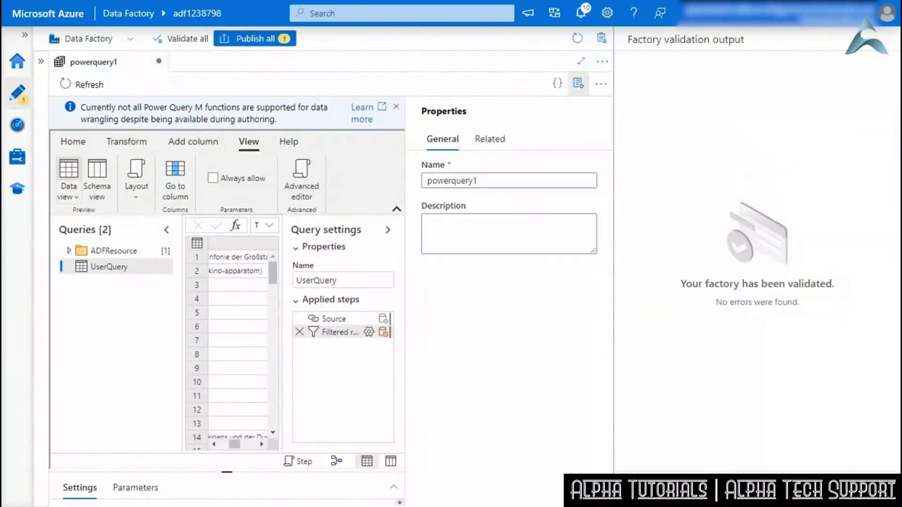
click(882, 39)
click(251, 41)
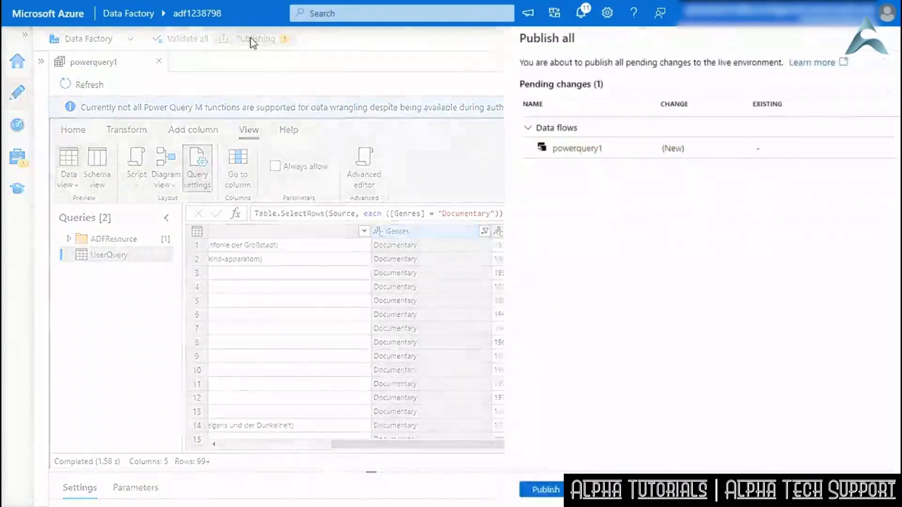
click(528, 489)
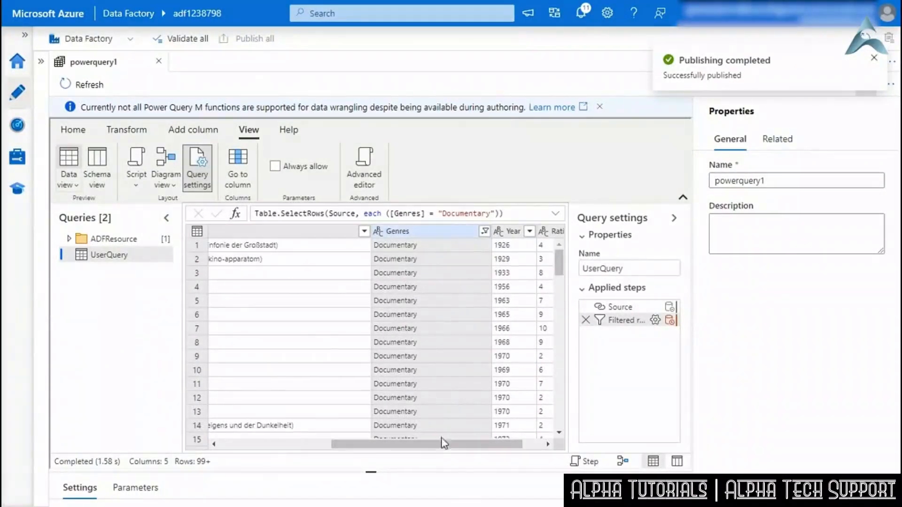
scroll(563, 289, up, 4)
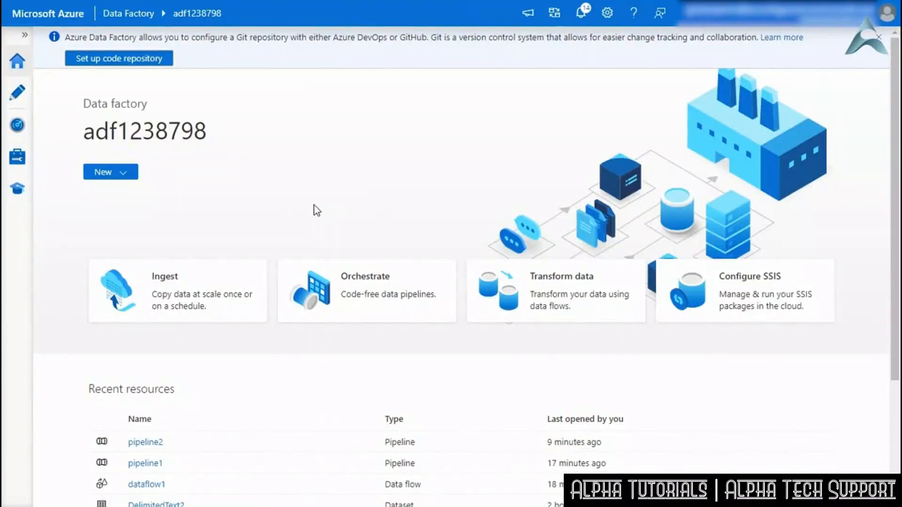
Create a new pipeline from the data factory home page and place a Power Query activity on its canvas
click(365, 300)
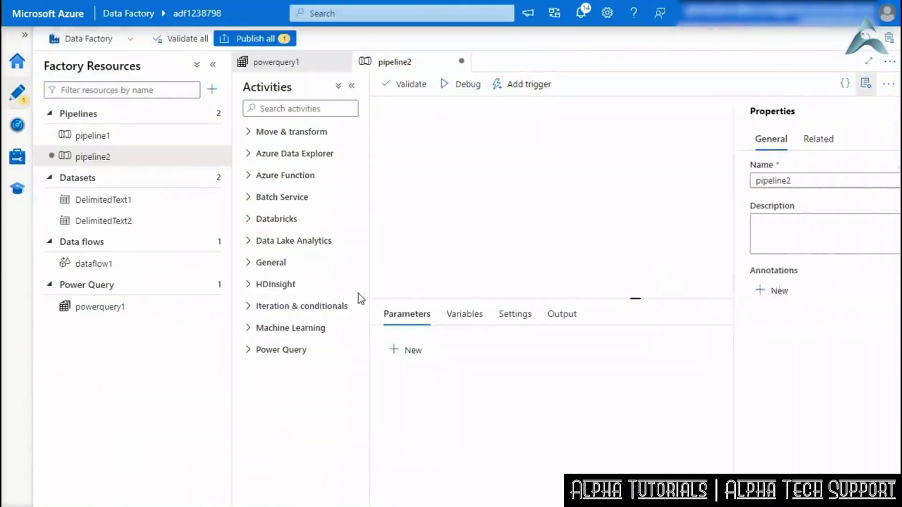
click(97, 161)
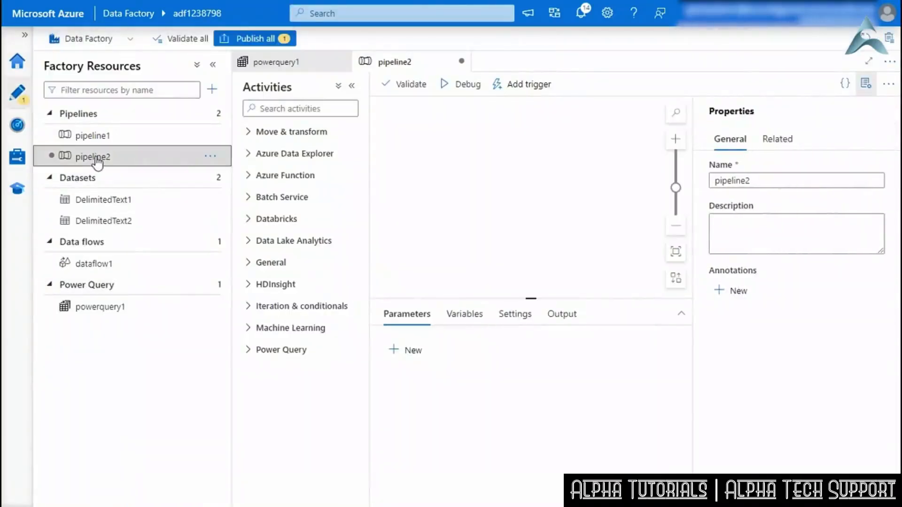
click(251, 352)
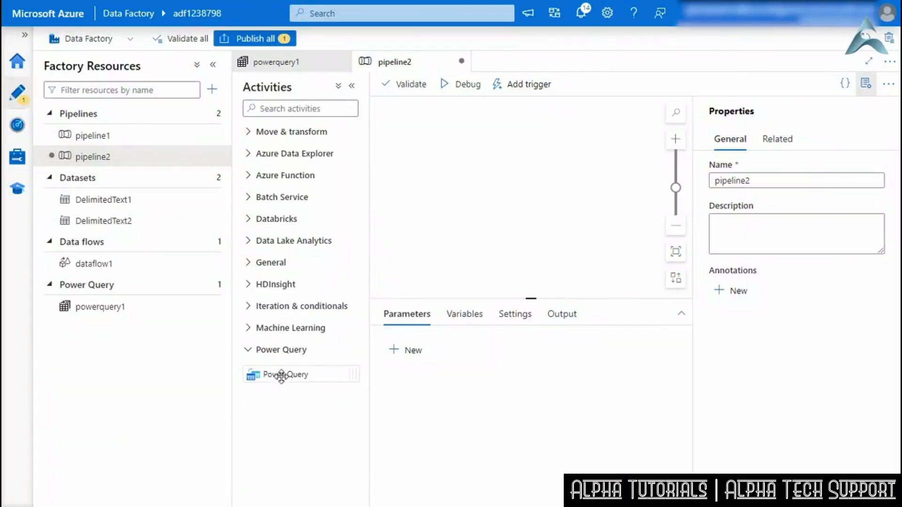
drag(263, 374, 494, 165)
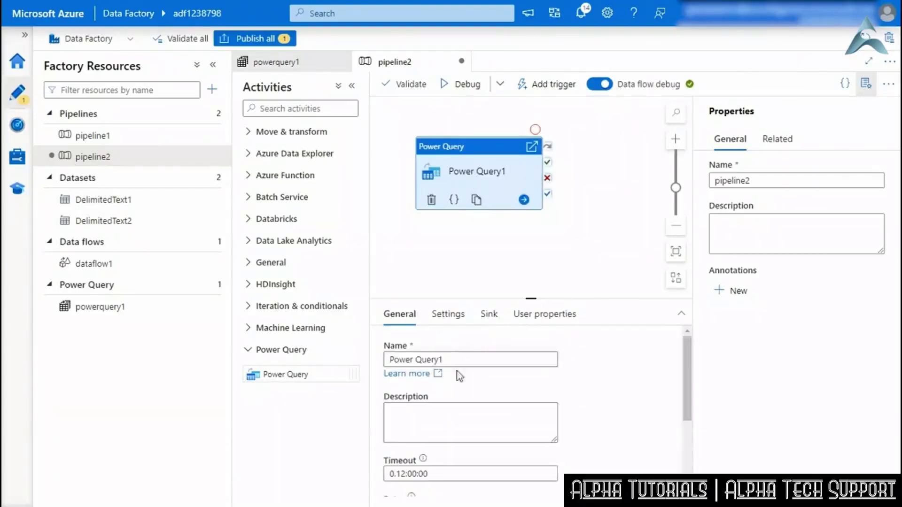
Assign powerquery1 to the Power Query activity and choose DelimitedText1 as the sink for UserQuery
click(446, 316)
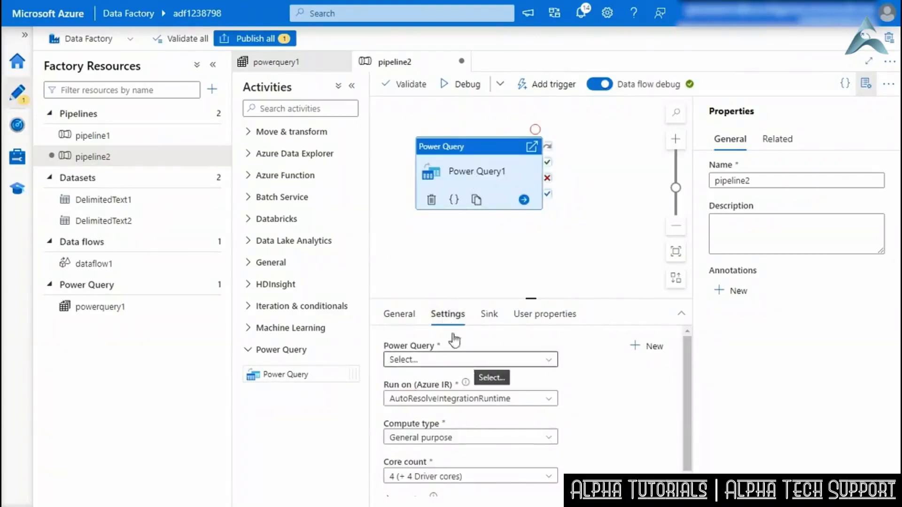
click(452, 362)
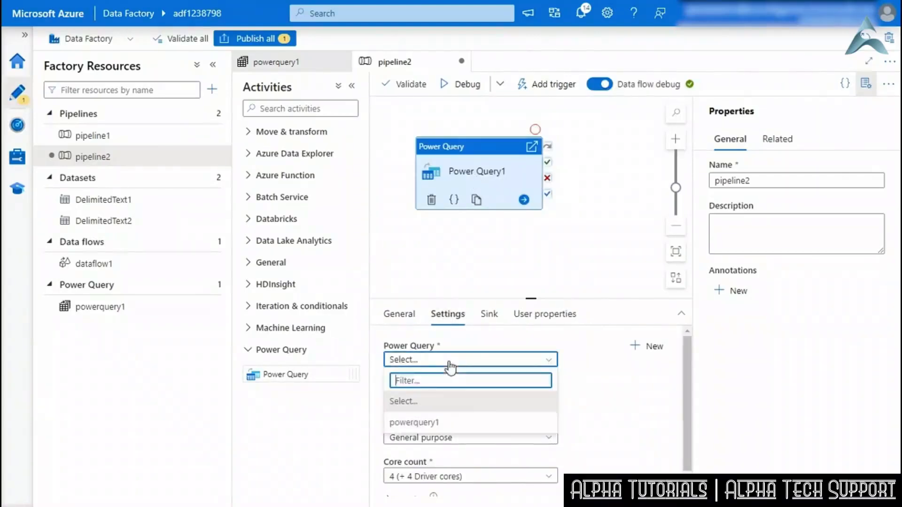
click(410, 424)
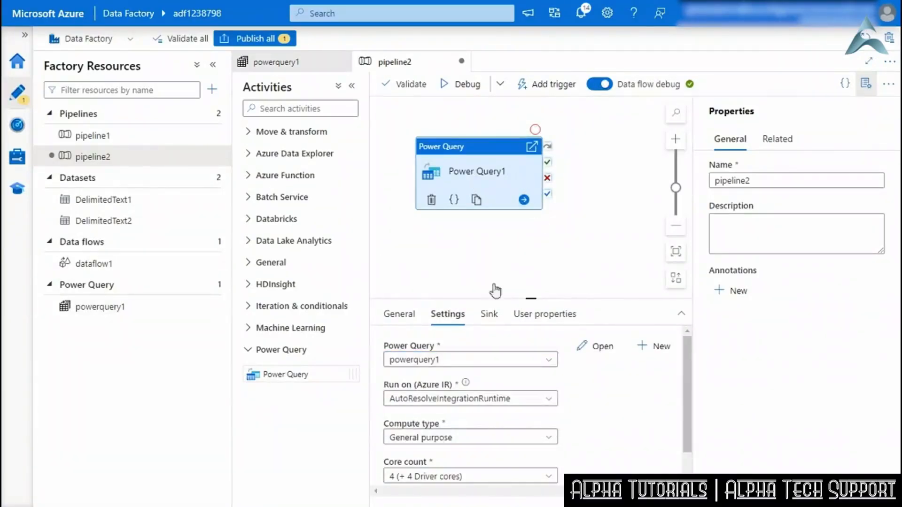
click(488, 313)
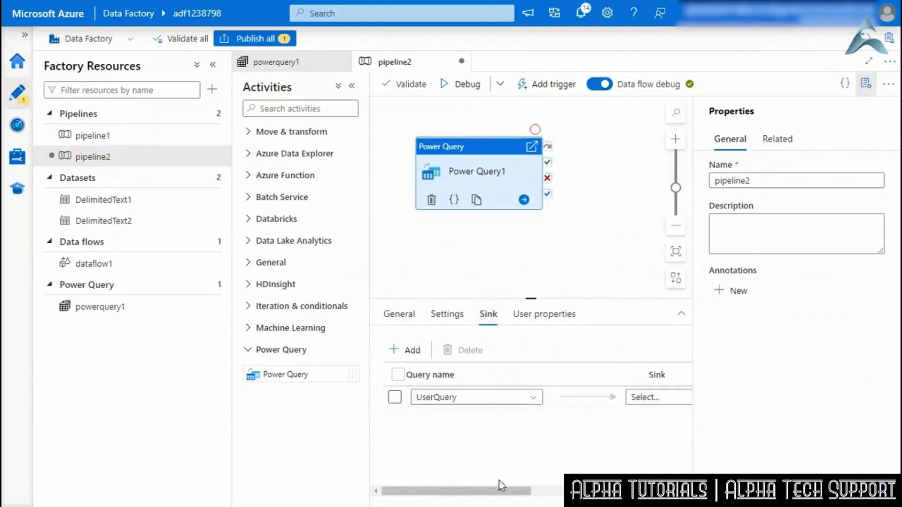
drag(504, 491, 588, 491)
click(563, 399)
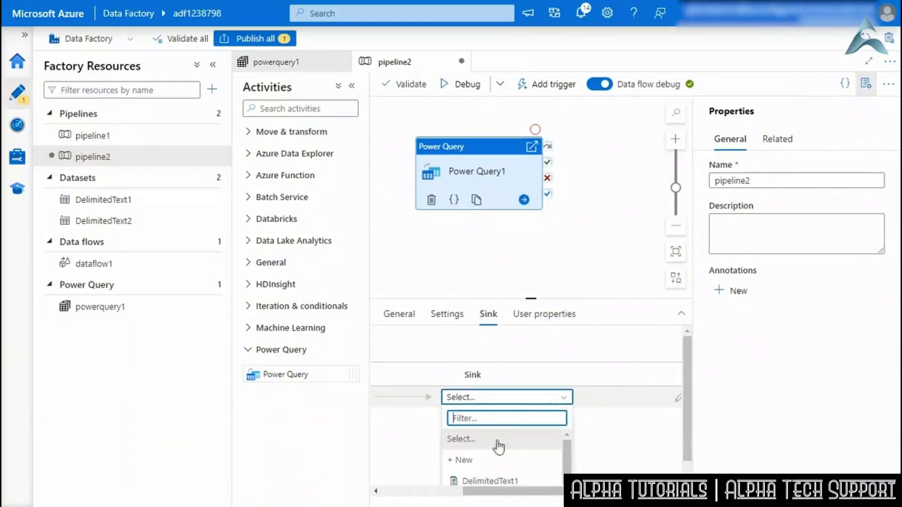
click(484, 478)
drag(491, 491, 416, 491)
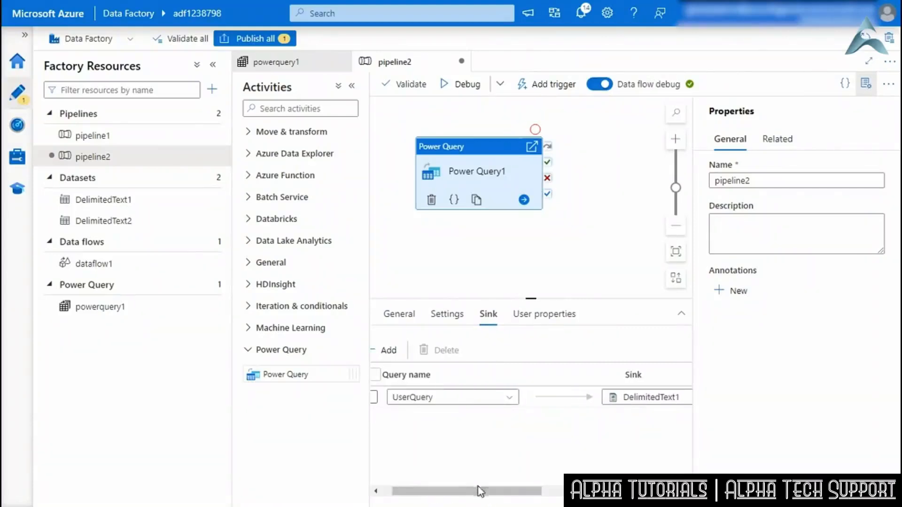
drag(476, 491, 464, 492)
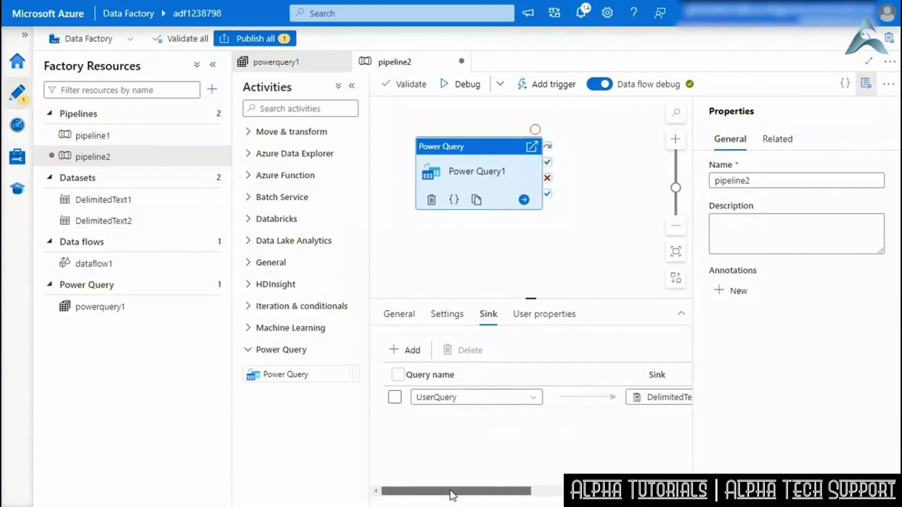
Validate pipeline2 and publish it to the live environment
click(413, 86)
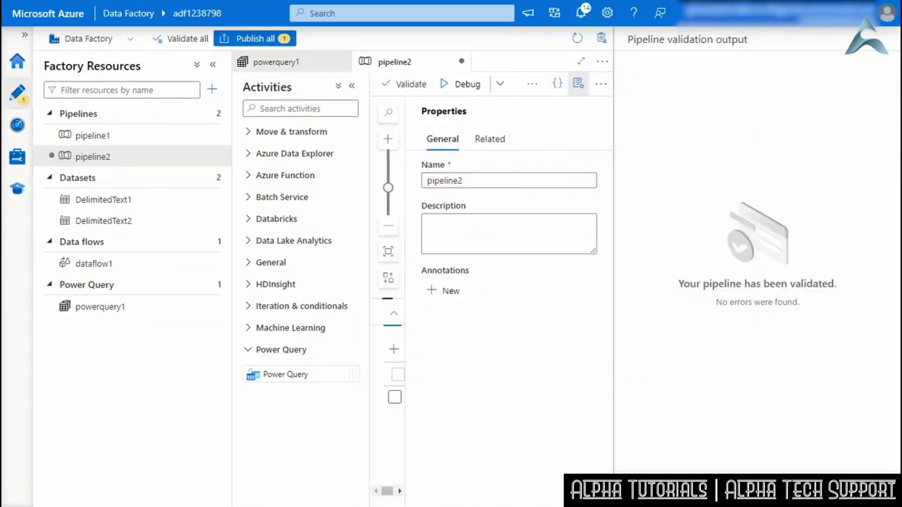
click(880, 39)
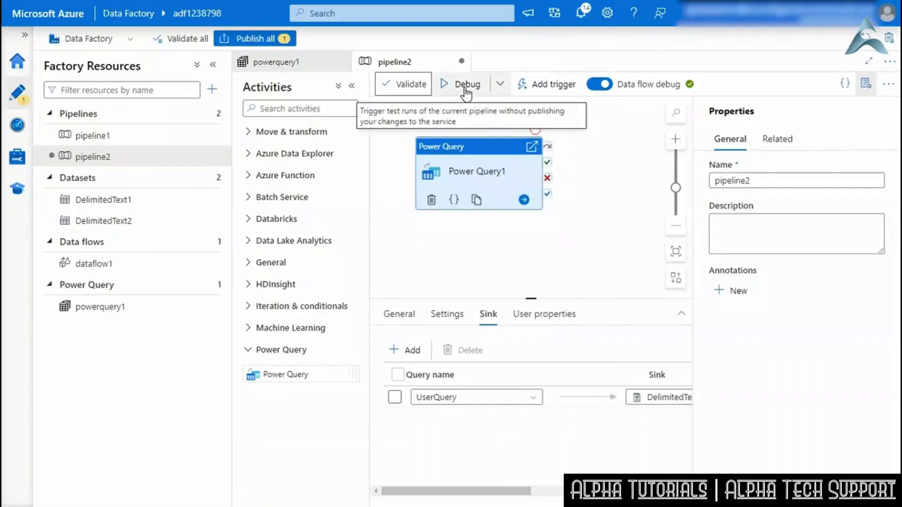
click(550, 88)
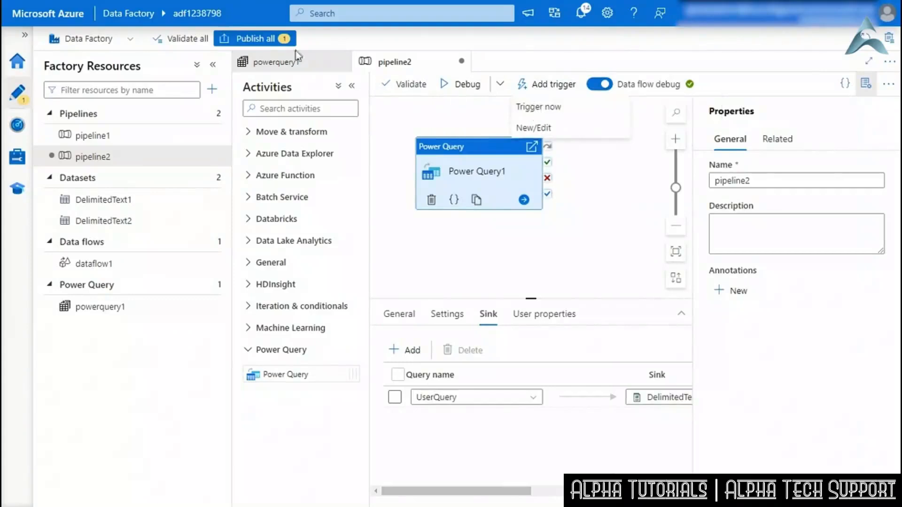
click(265, 39)
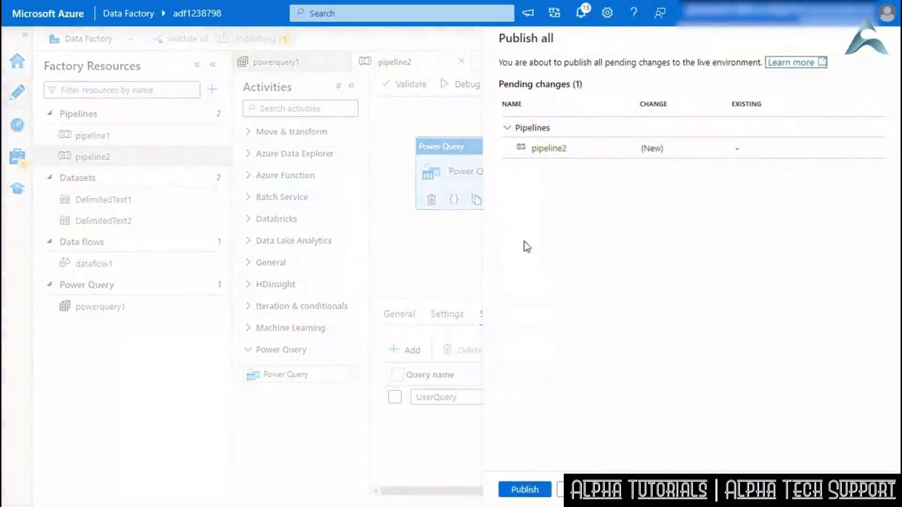
click(524, 490)
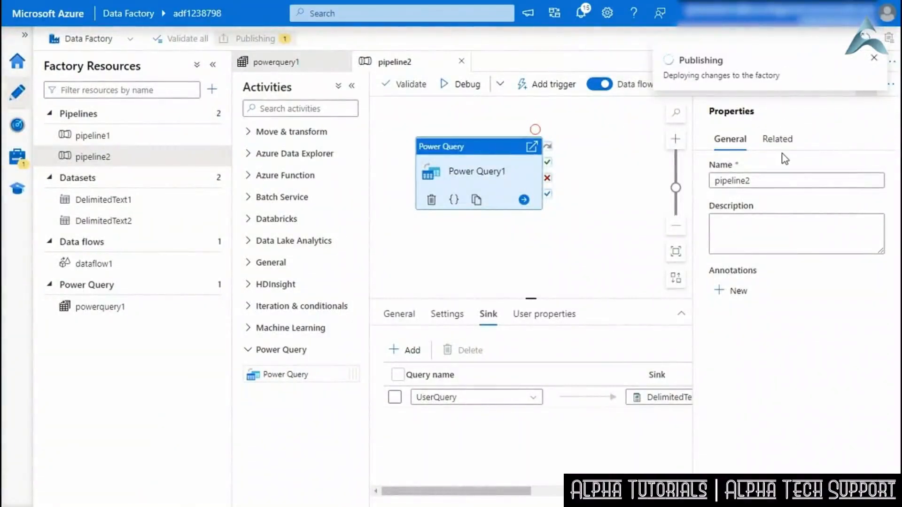
Trigger an immediate run of the published pipeline2
click(552, 86)
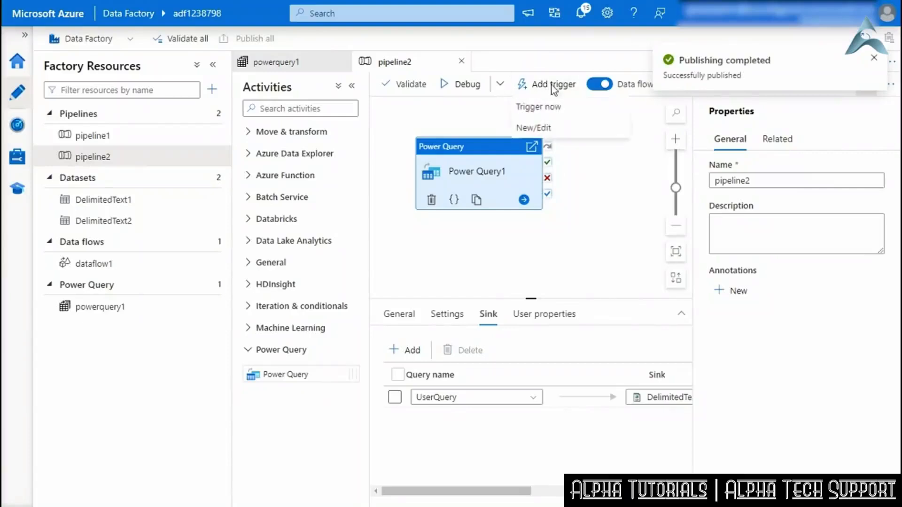
click(538, 106)
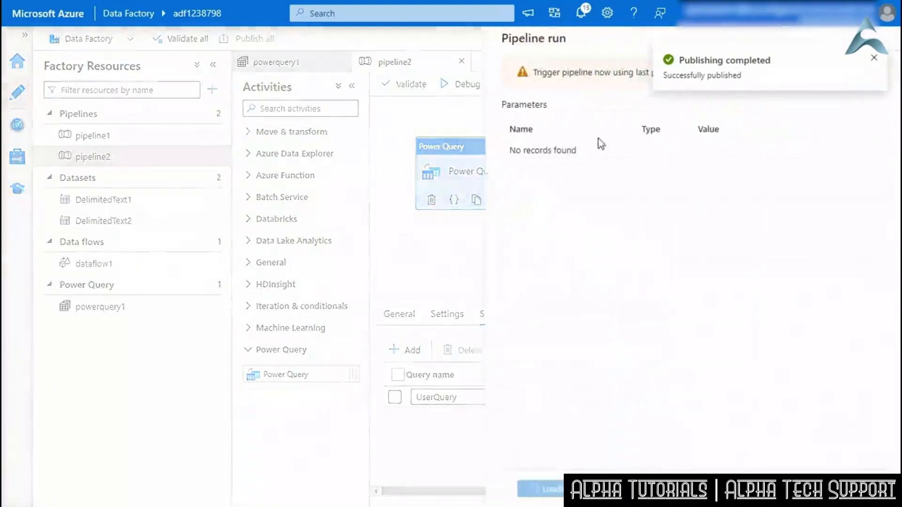
click(874, 59)
click(541, 491)
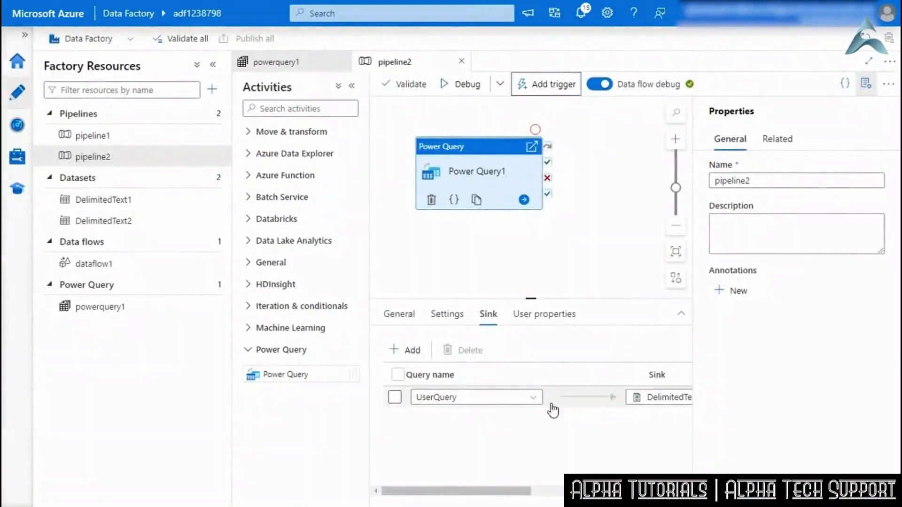
click(699, 90)
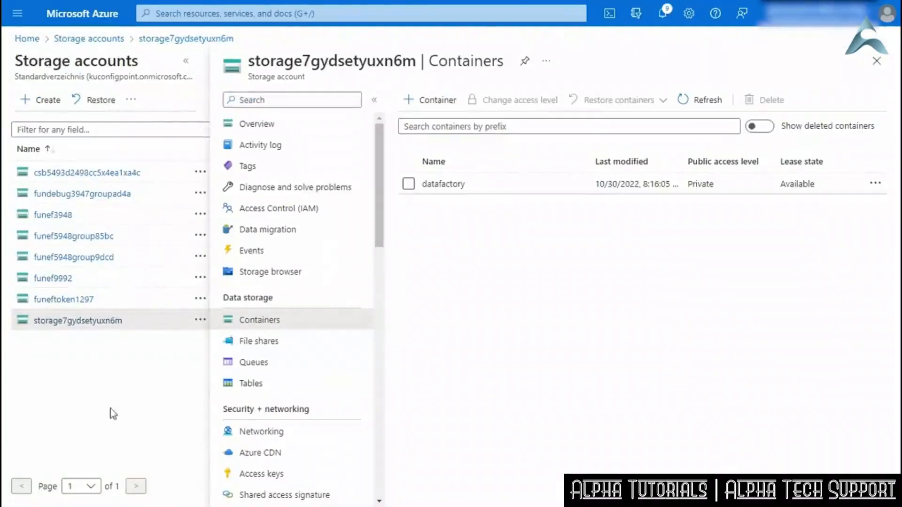
In the Azure portal's storage account, open the datafactory container's input folder and view the part-00000 output file's properties
click(444, 184)
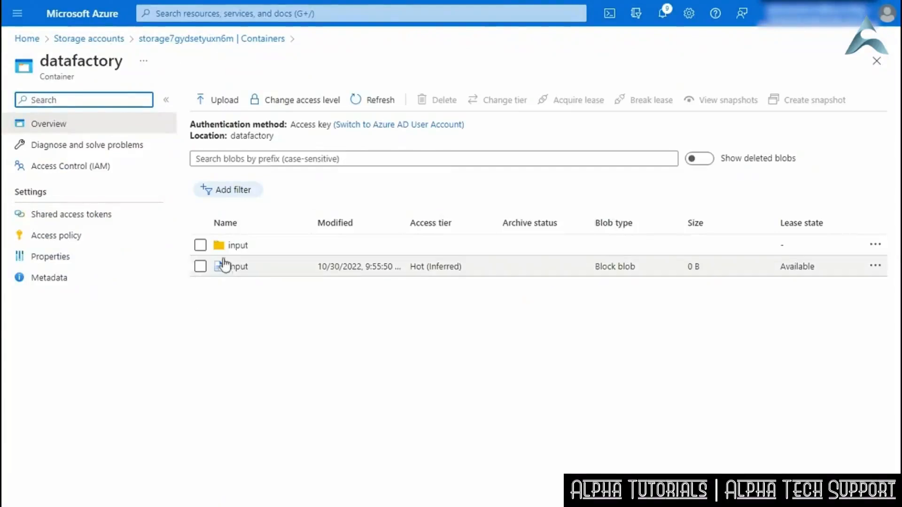
click(233, 249)
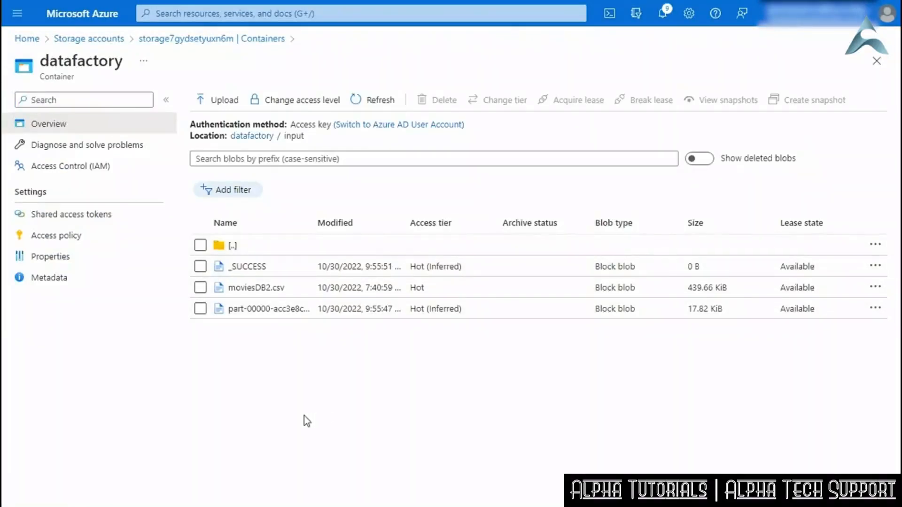
click(201, 309)
click(277, 310)
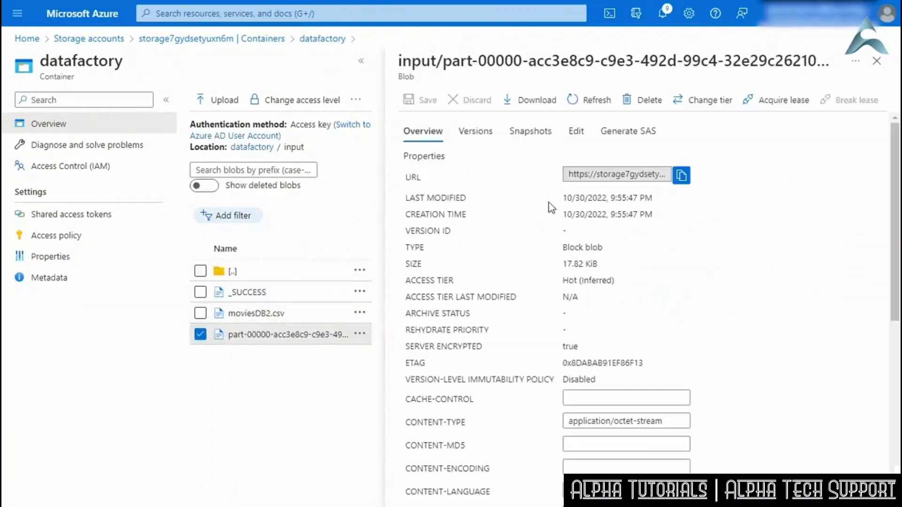
Open the part-00000 output file's contents for reading
click(578, 134)
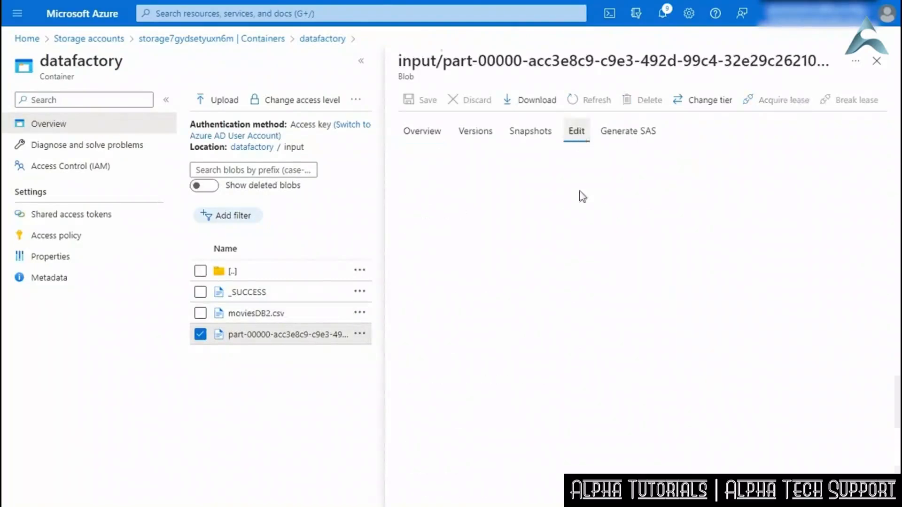
double_click(632, 271)
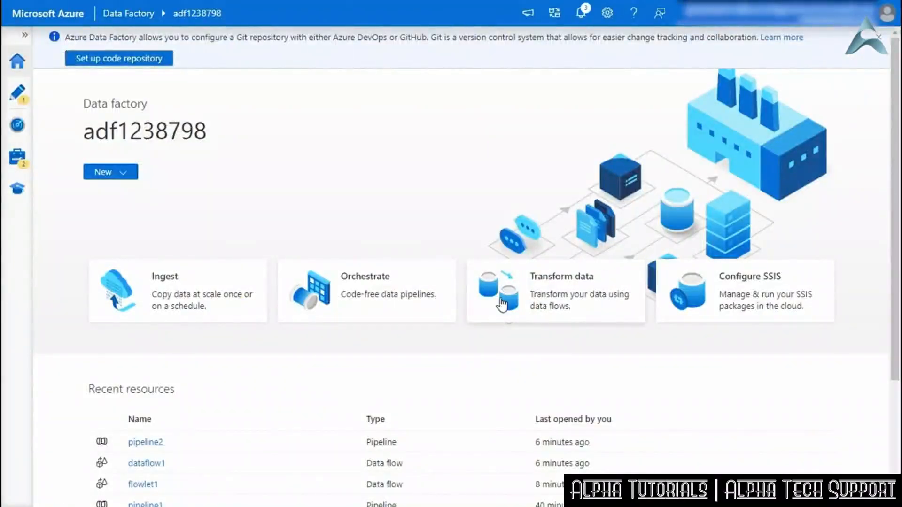
Switch to Azure Data Factory, create a new data flow for transforming data and add a source to it
click(502, 305)
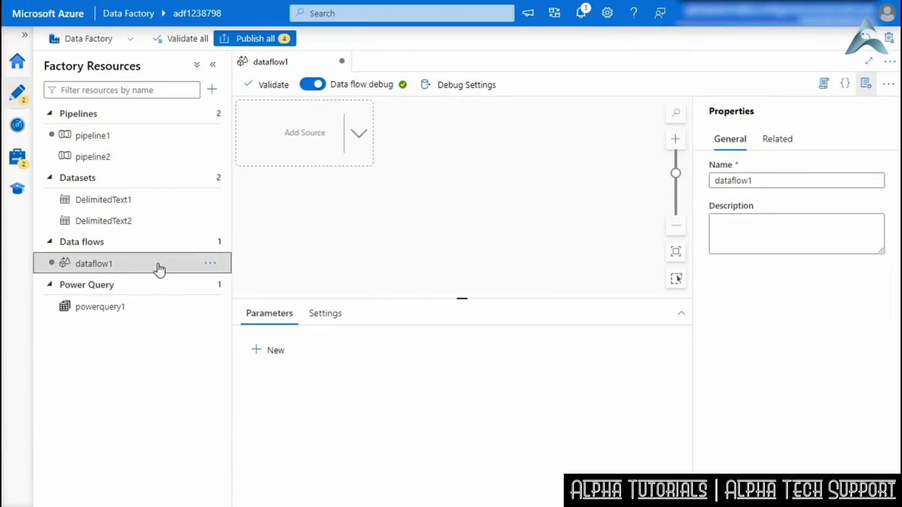
click(358, 136)
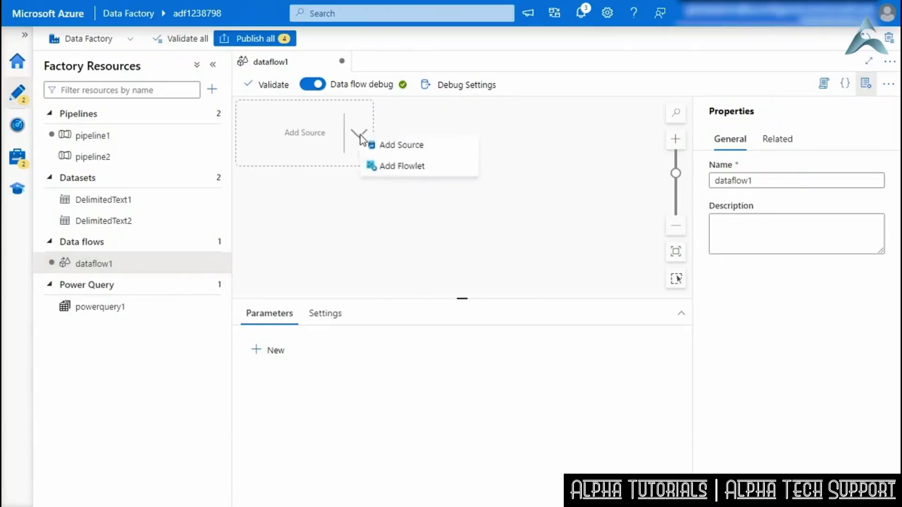
click(412, 154)
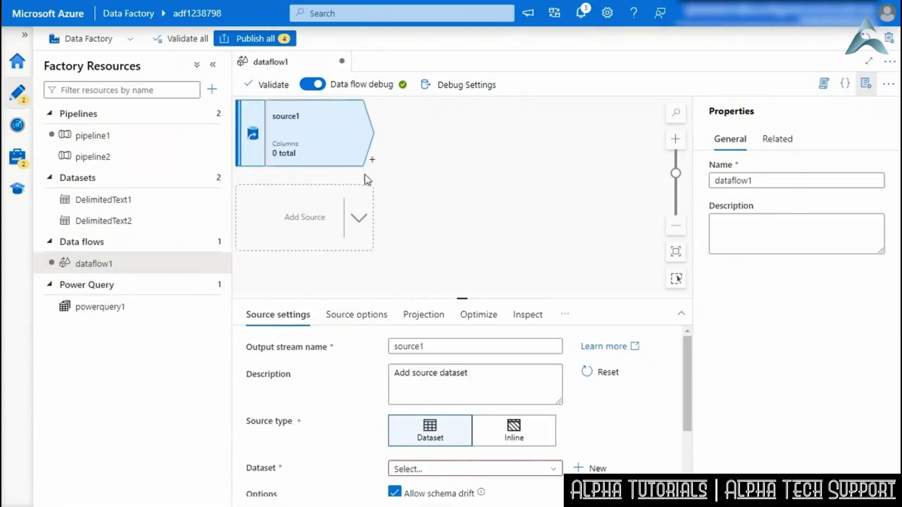
Attach a Sink destination to source1 in dataflow1
click(372, 160)
scroll(447, 376, down, 5)
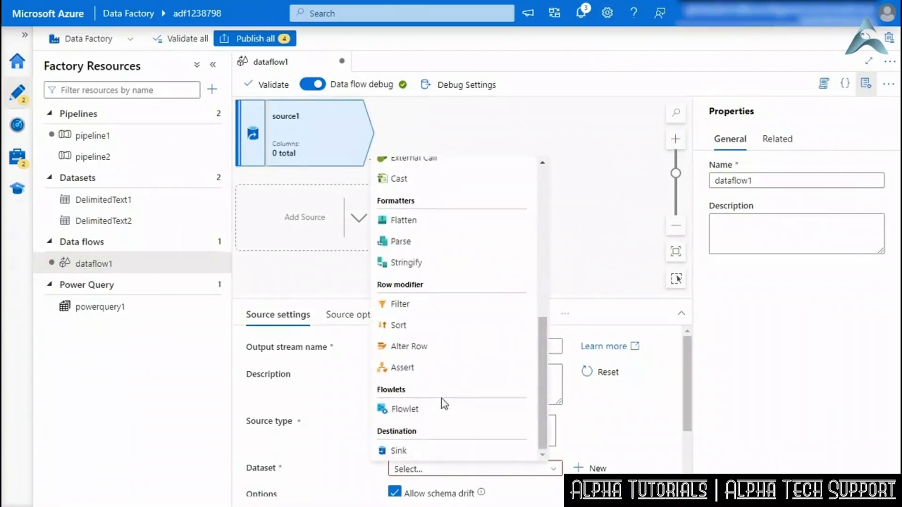
click(395, 451)
Insert an Exists transformation between source1 and sink1 in dataflow1
click(372, 159)
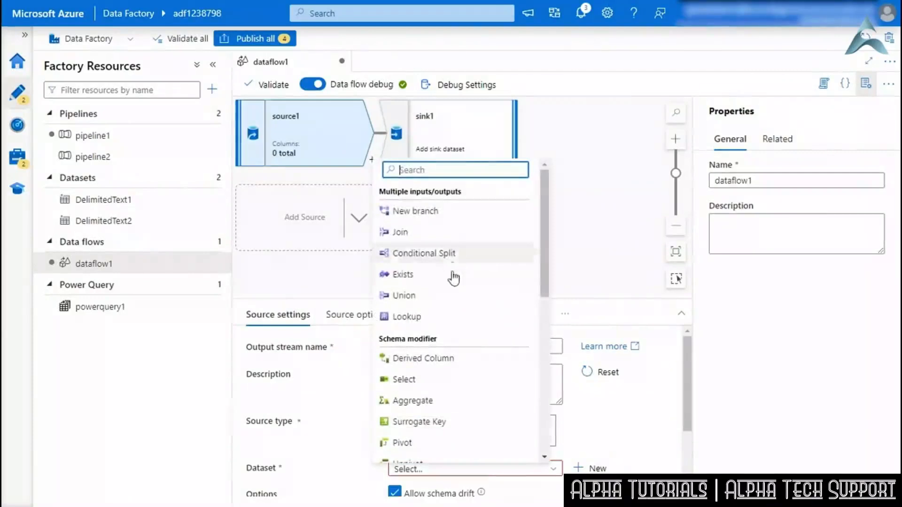
drag(540, 216, 550, 323)
scroll(551, 323, up, 5)
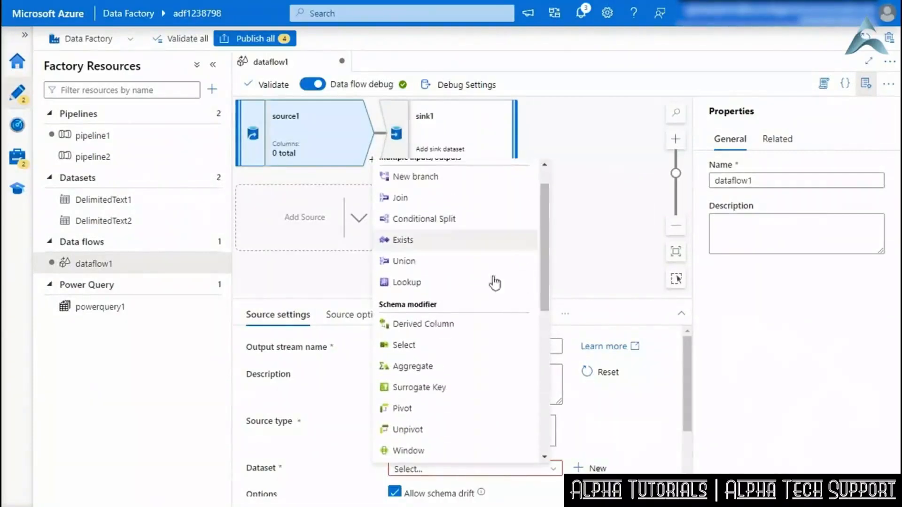
click(619, 182)
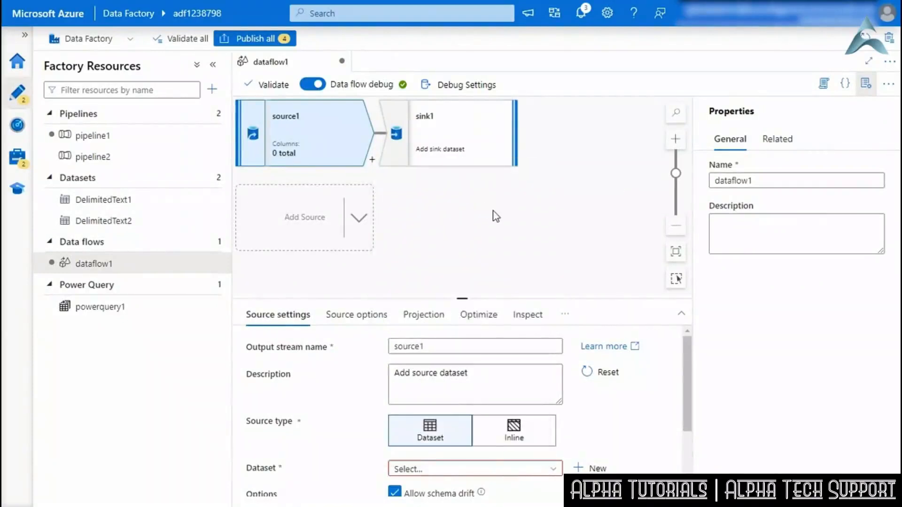
click(373, 161)
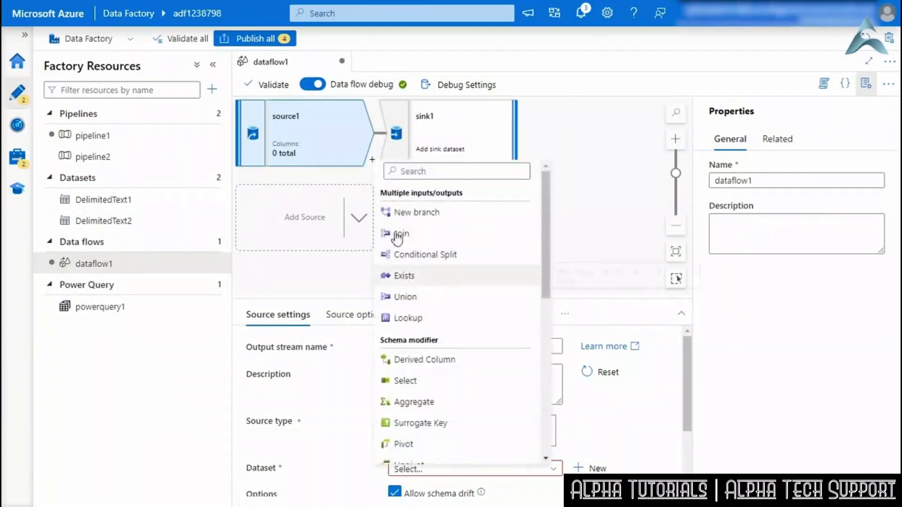
click(429, 270)
Insert an External Call transformation after exists1 in dataflow1
click(516, 159)
scroll(557, 300, down, 5)
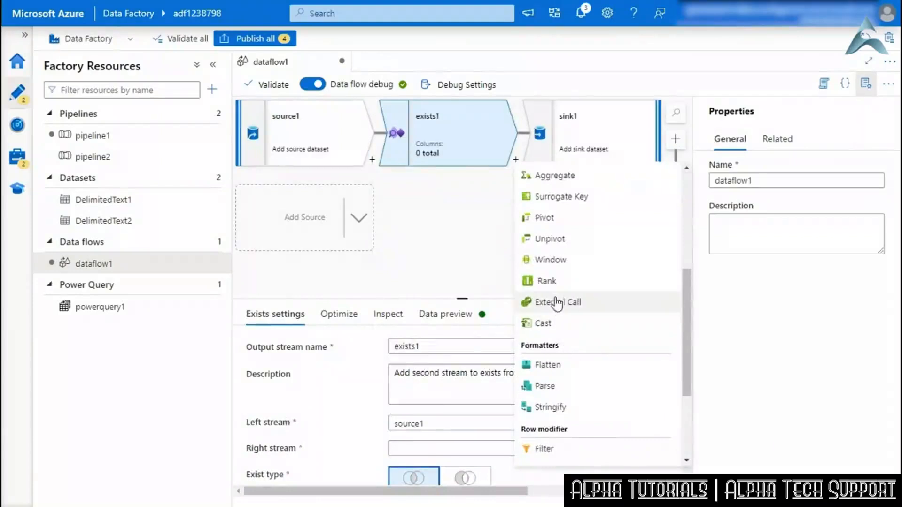
click(556, 299)
drag(504, 298, 512, 297)
drag(606, 224, 514, 241)
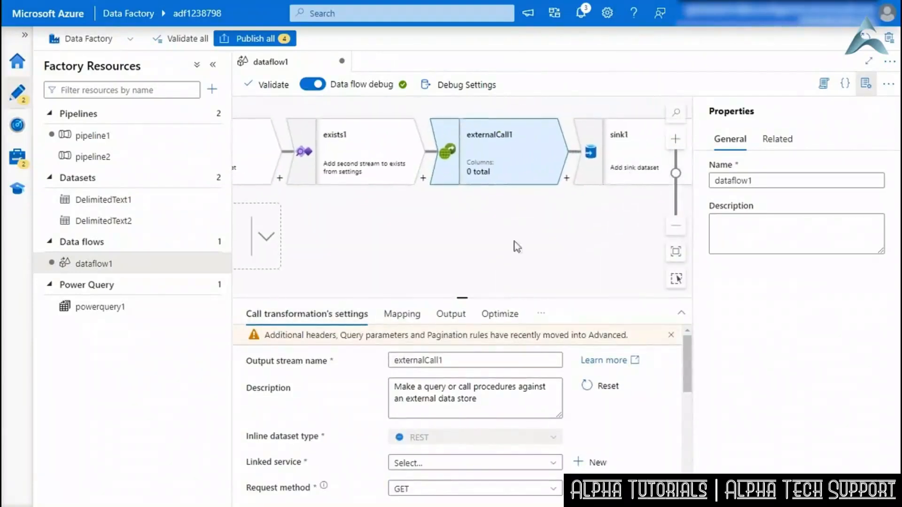
Insert a Rank transformation after externalCall1 in dataflow1
click(568, 181)
scroll(619, 348, down, 4)
click(615, 346)
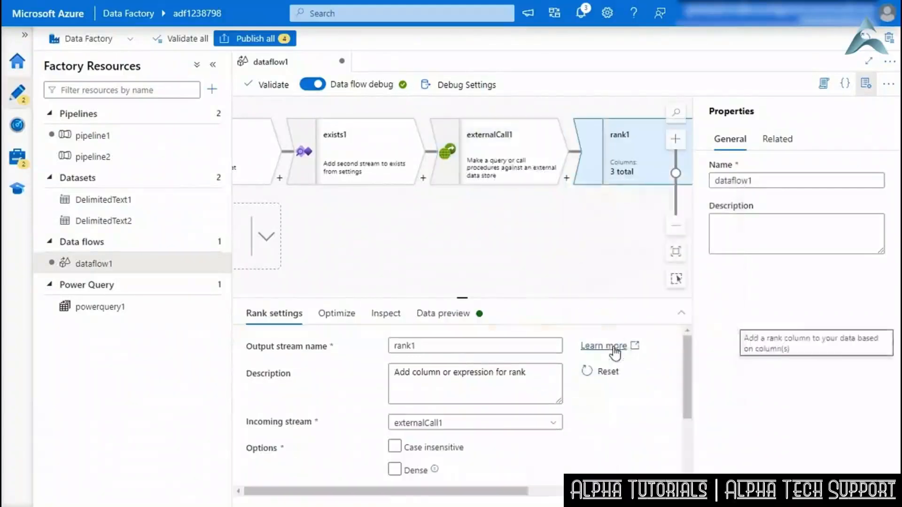
Insert a Sort transformation after rank1 in dataflow1
click(521, 193)
scroll(602, 356, down, 5)
click(597, 411)
drag(395, 243, 596, 250)
drag(372, 255, 526, 242)
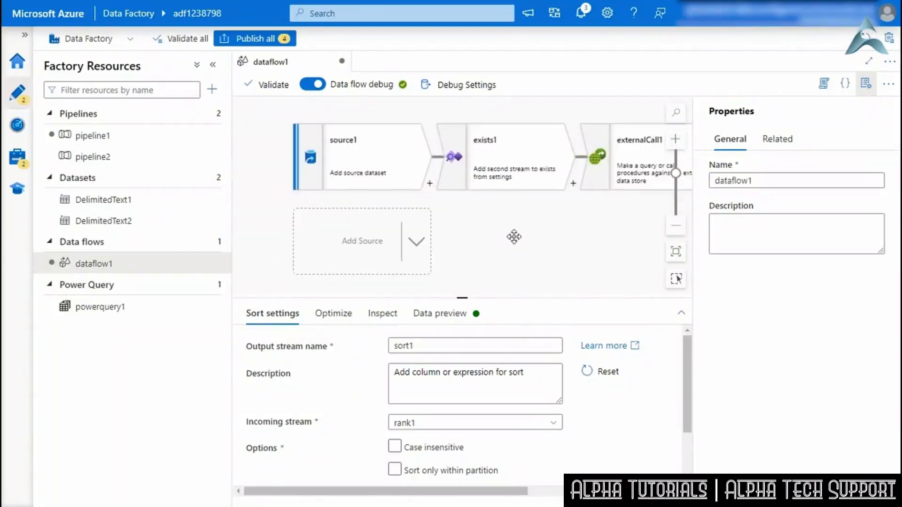
Try to add a flowlet as a second stream in dataflow1
click(415, 242)
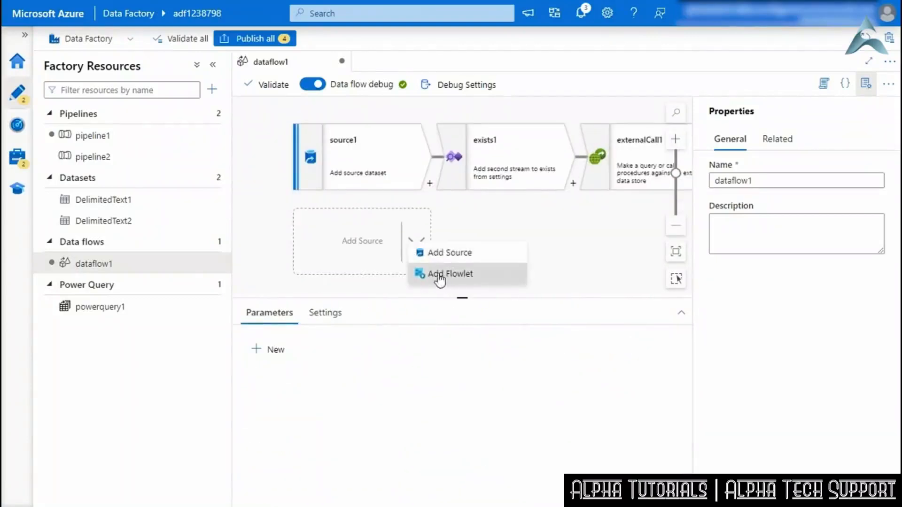
click(458, 274)
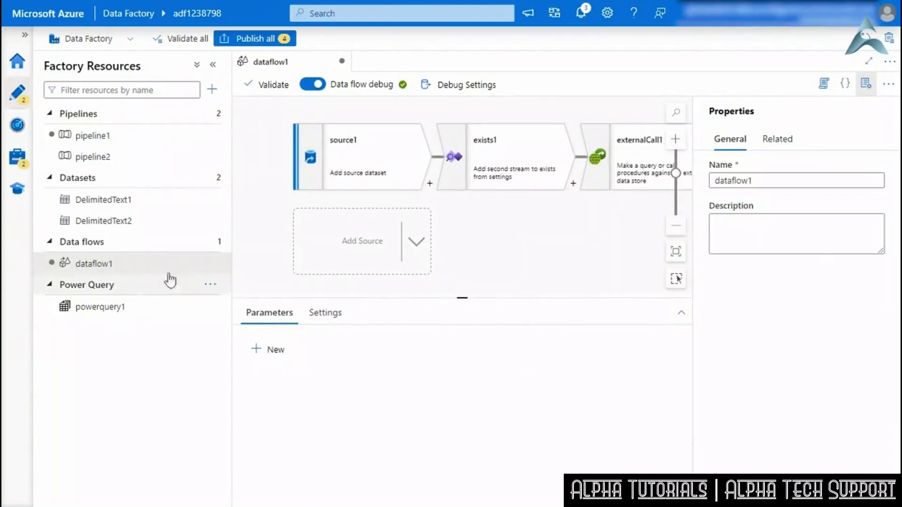
Create a folder named New folder under Data flows and create a new flowlet inside it
click(211, 243)
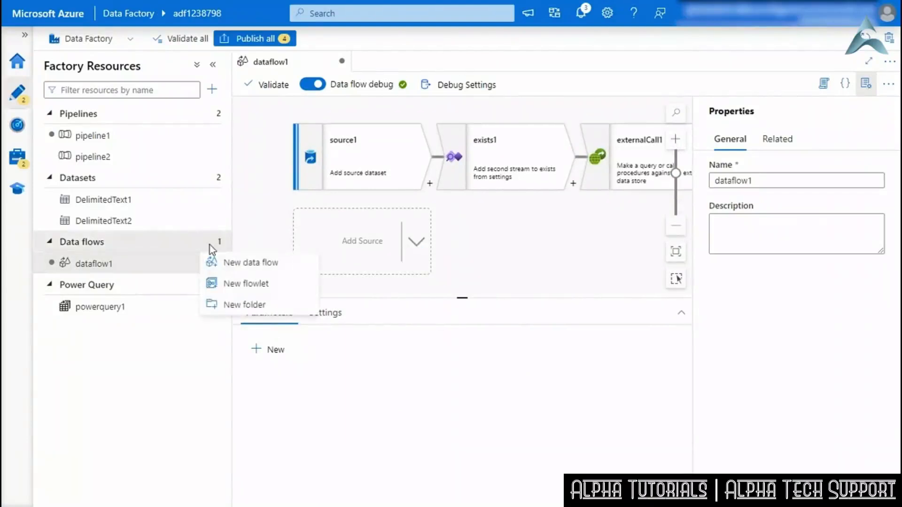
click(237, 306)
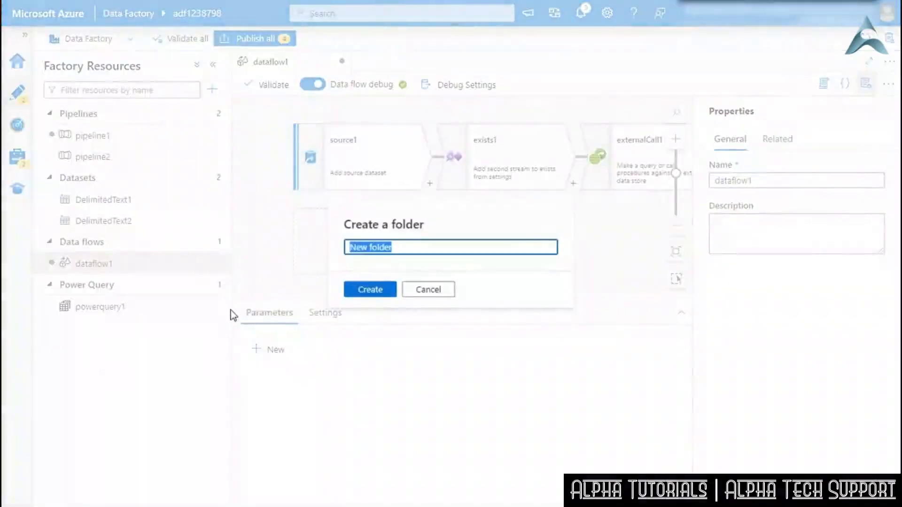
click(358, 289)
click(211, 285)
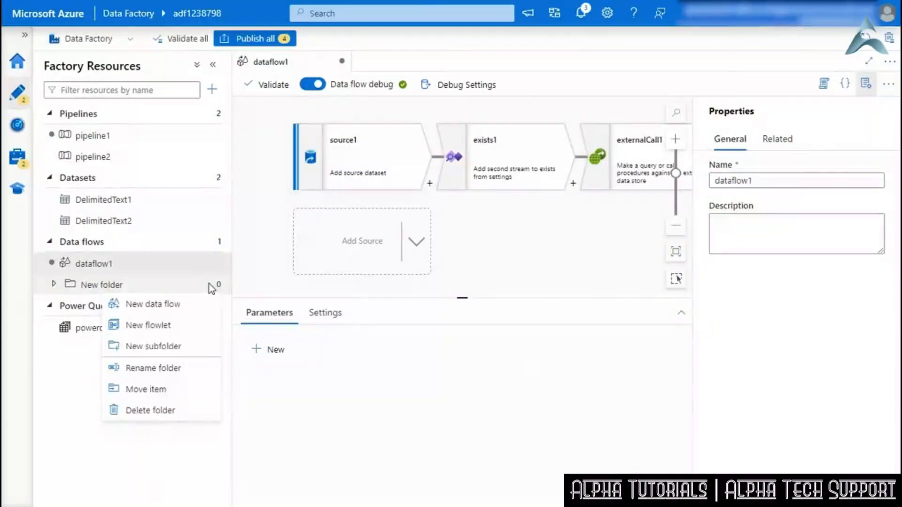
click(155, 327)
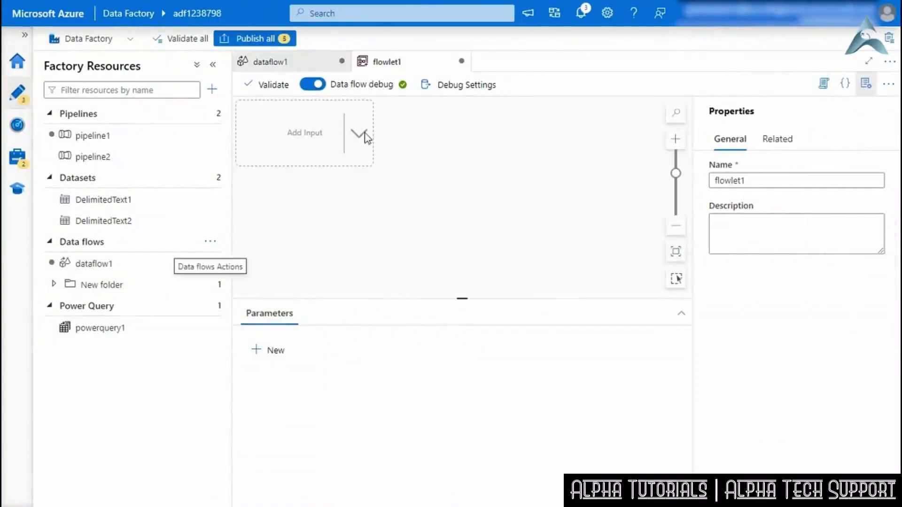
Add a source to flowlet1 with JSON as the inline dataset type and AzureBlobStorage1 as the linked service
click(359, 134)
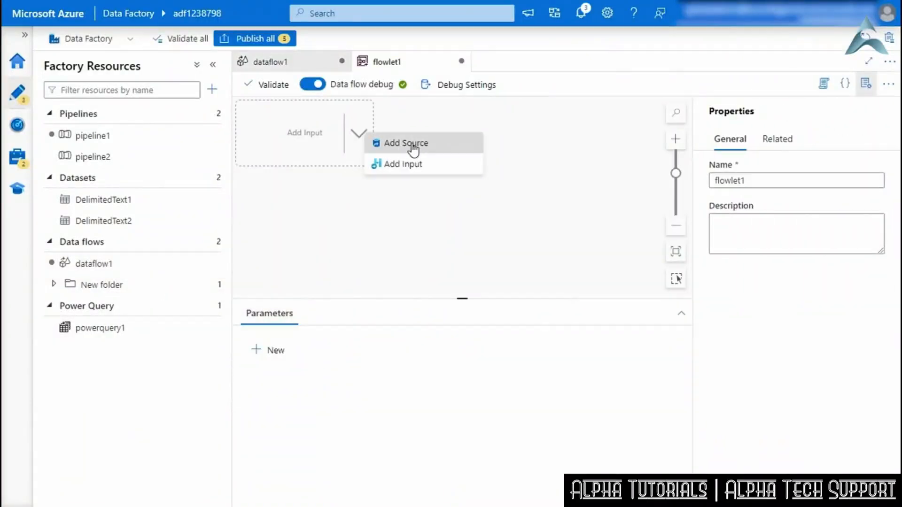
click(414, 149)
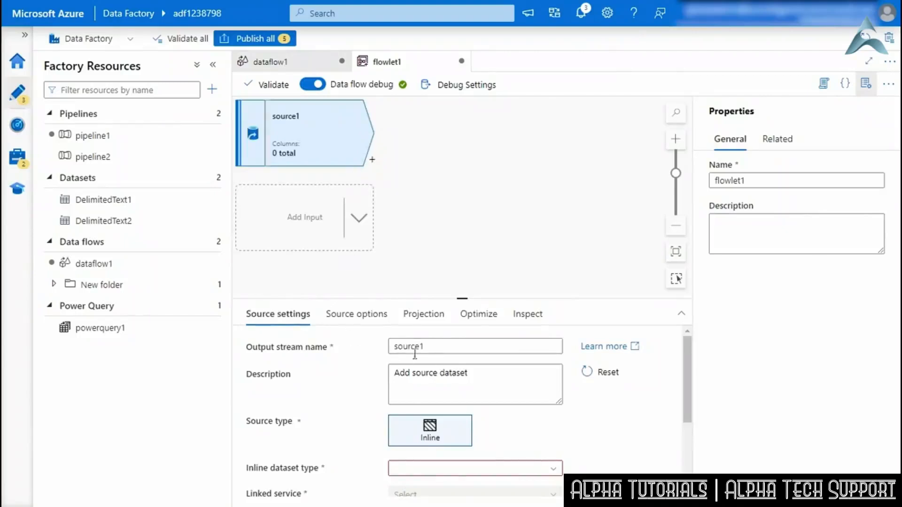
click(456, 470)
drag(557, 439, 558, 472)
click(443, 430)
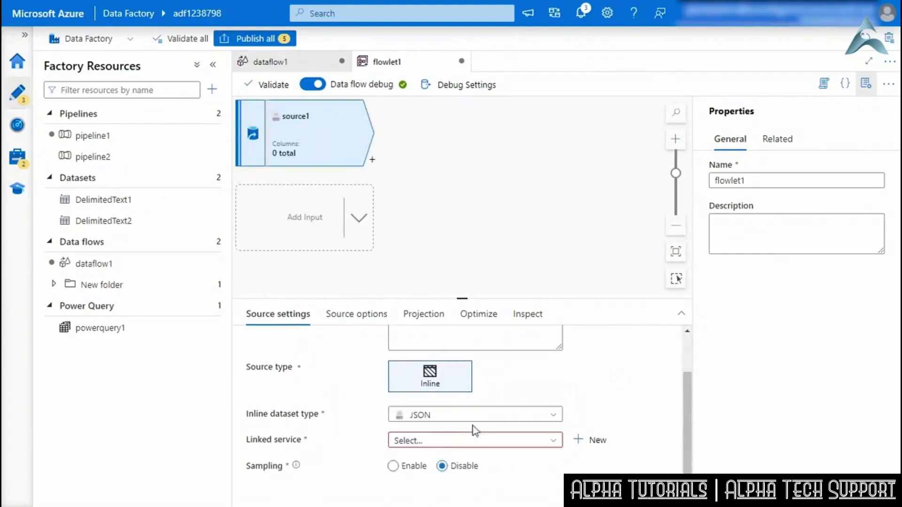
click(503, 440)
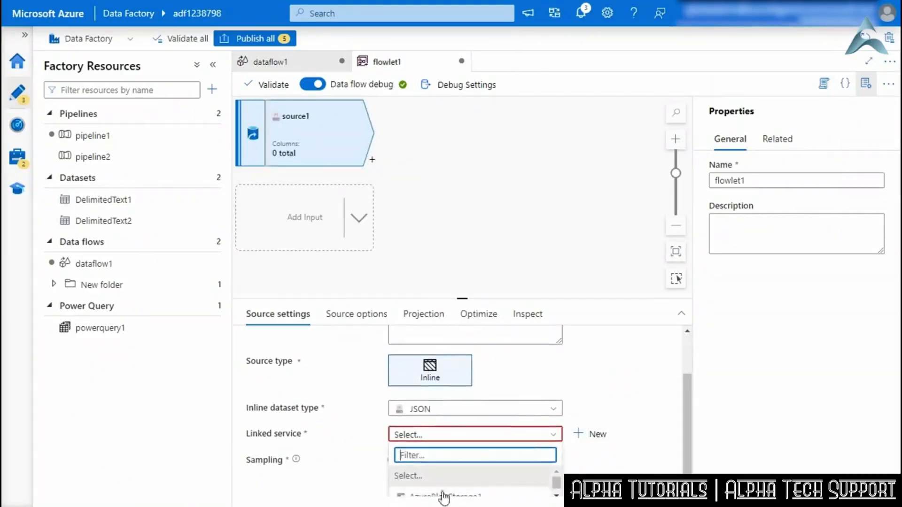
click(442, 490)
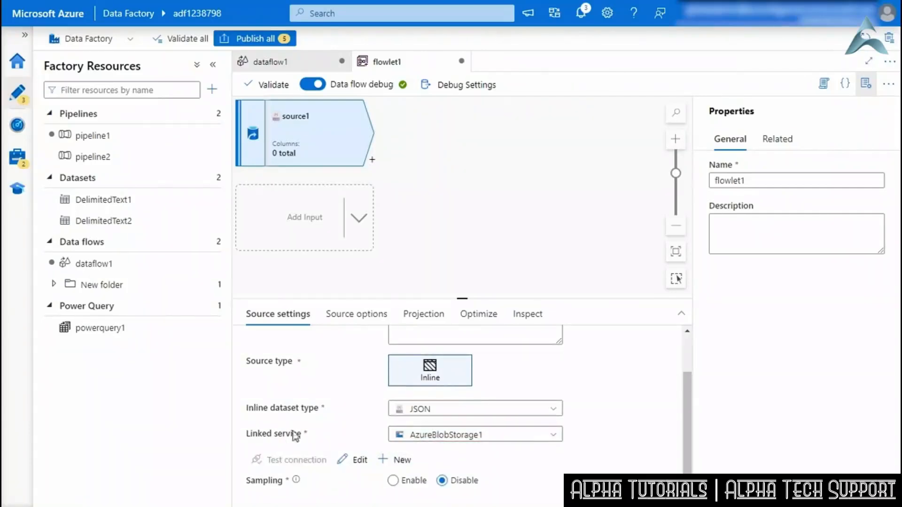
Attach an Output destination to source1 in flowlet1 and insert a Join transformation between them
click(373, 160)
scroll(446, 376, down, 10)
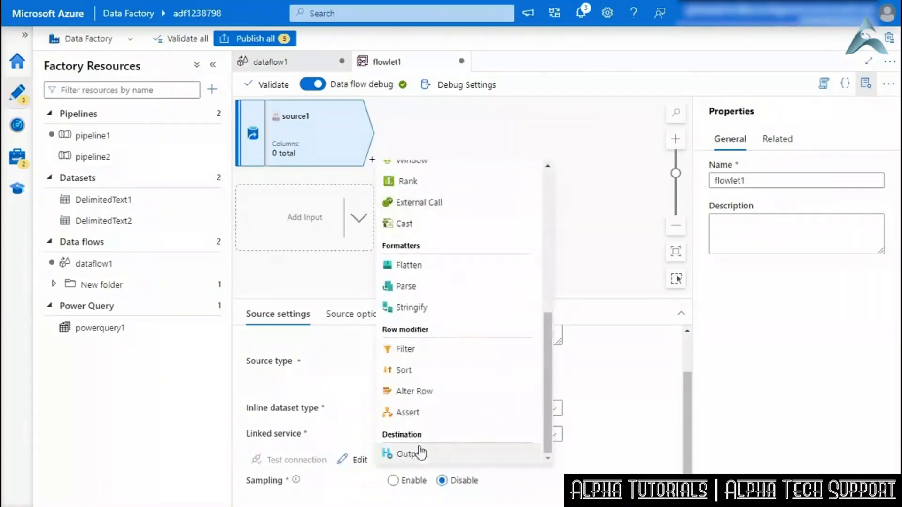
click(408, 454)
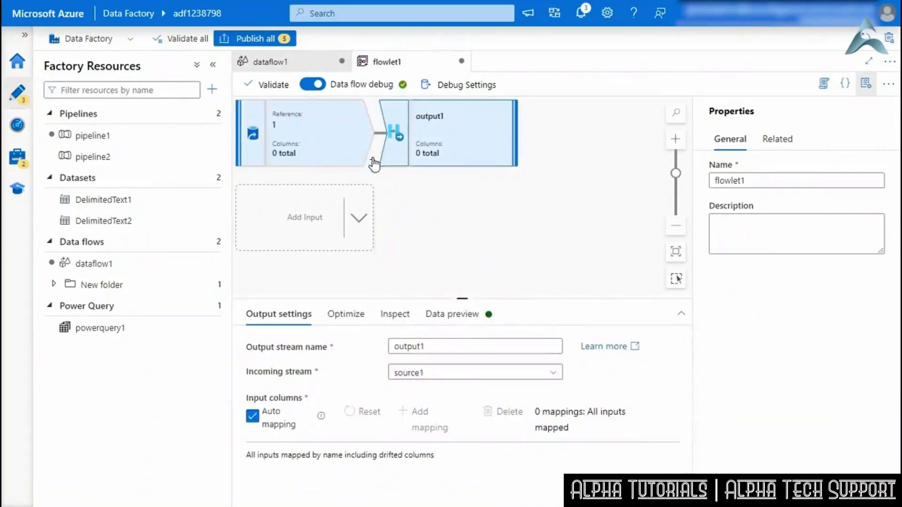
click(372, 160)
click(401, 233)
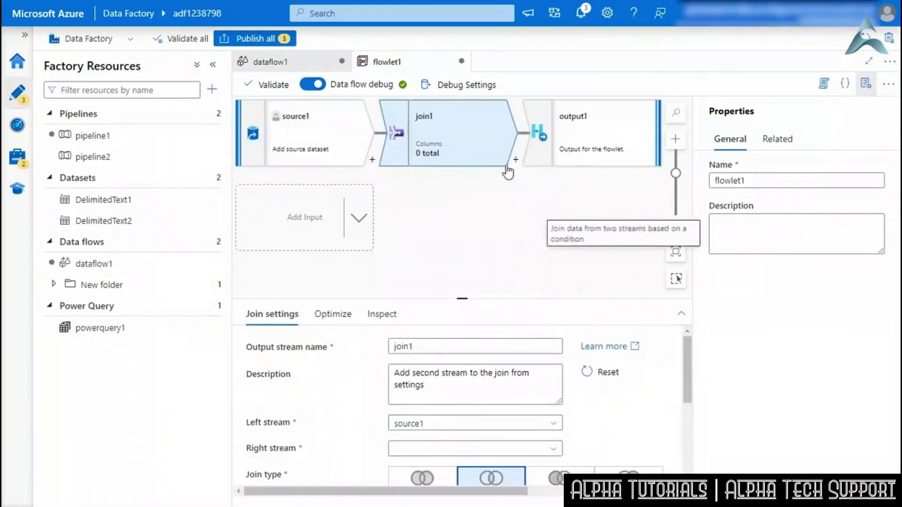
Insert an External Call transformation after join1 in flowlet1
click(515, 159)
scroll(560, 308, down, 1)
scroll(561, 308, down, 4)
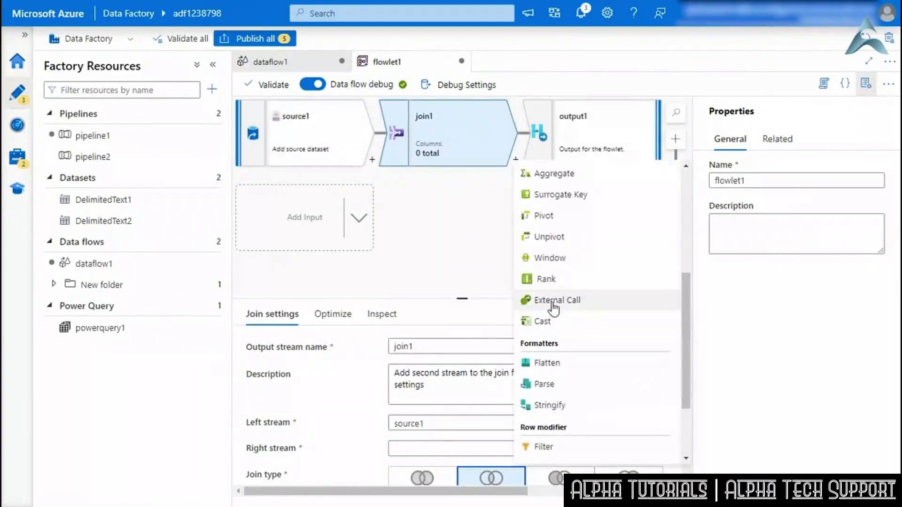
click(550, 305)
Insert a Flatten transformation between externalCall1 and output1 in flowlet1
click(659, 160)
scroll(709, 347, down, 5)
click(691, 319)
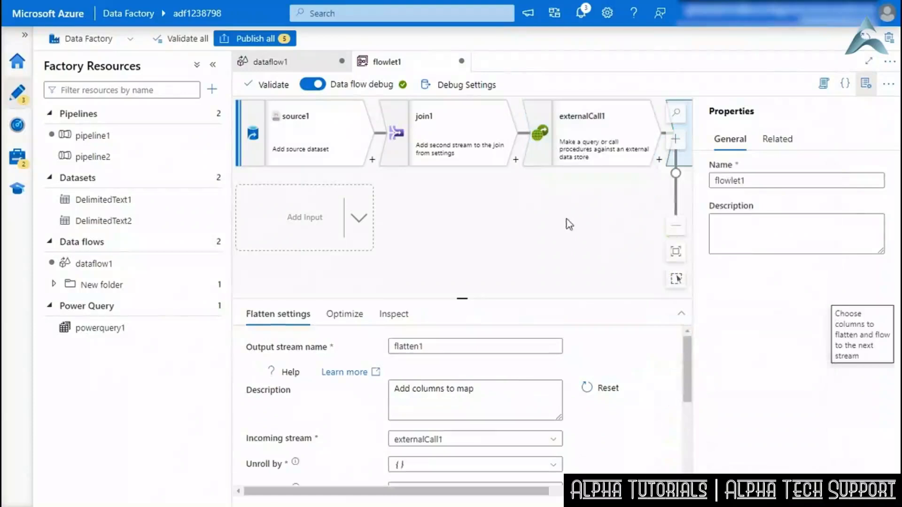
click(676, 226)
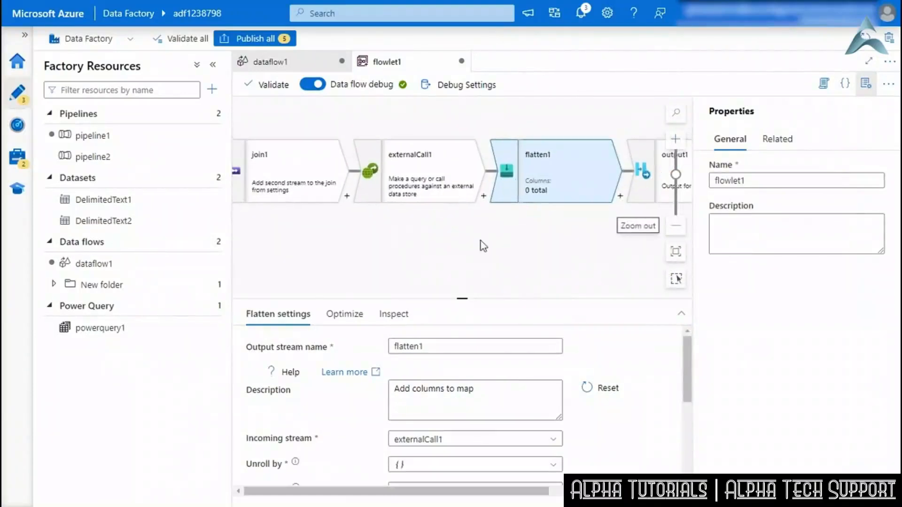
click(446, 249)
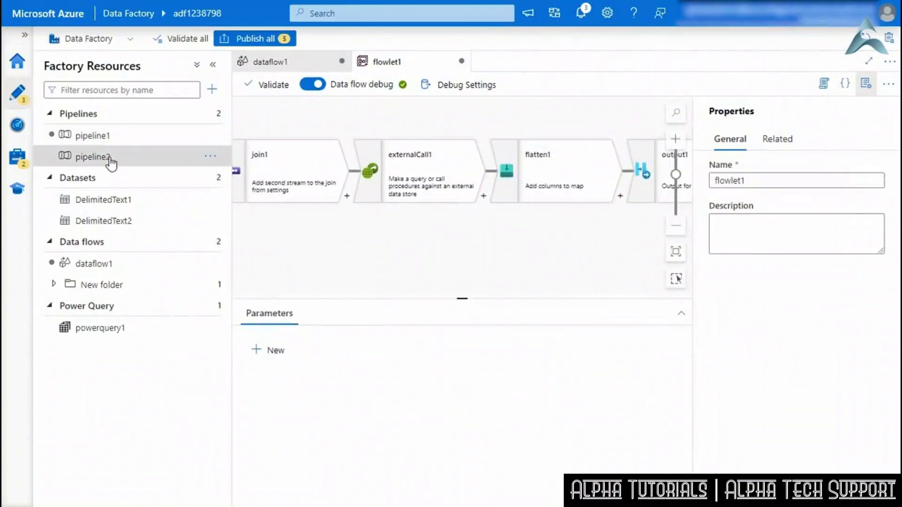
Return to dataflow1, add a flowlet as a second stream, and expand New folder under Data flows
click(123, 264)
click(416, 242)
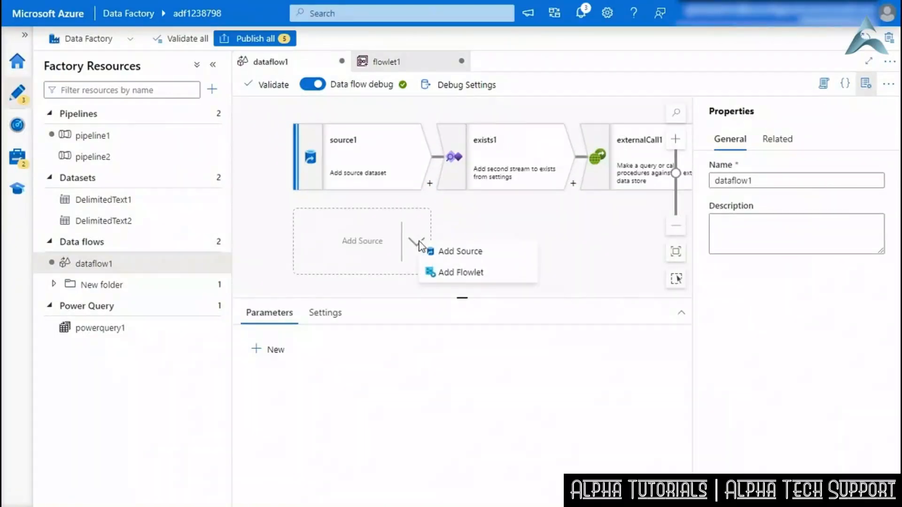
click(453, 274)
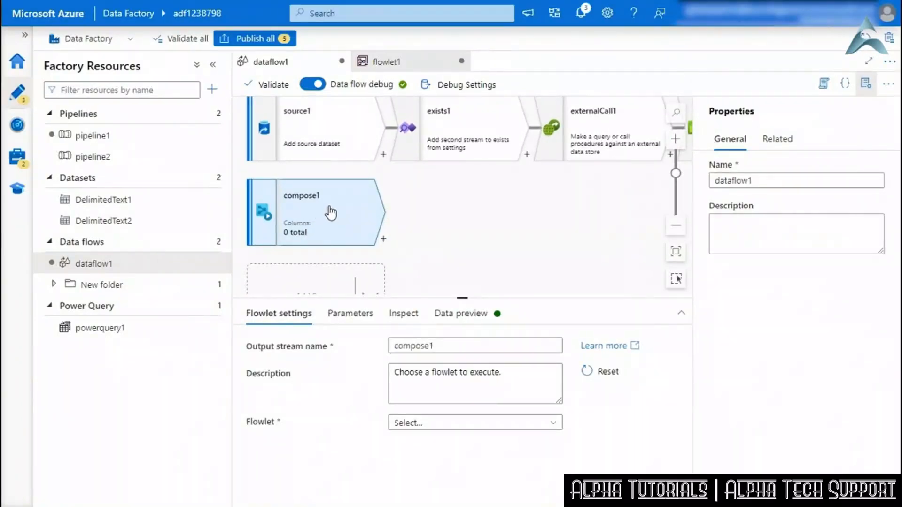
click(54, 284)
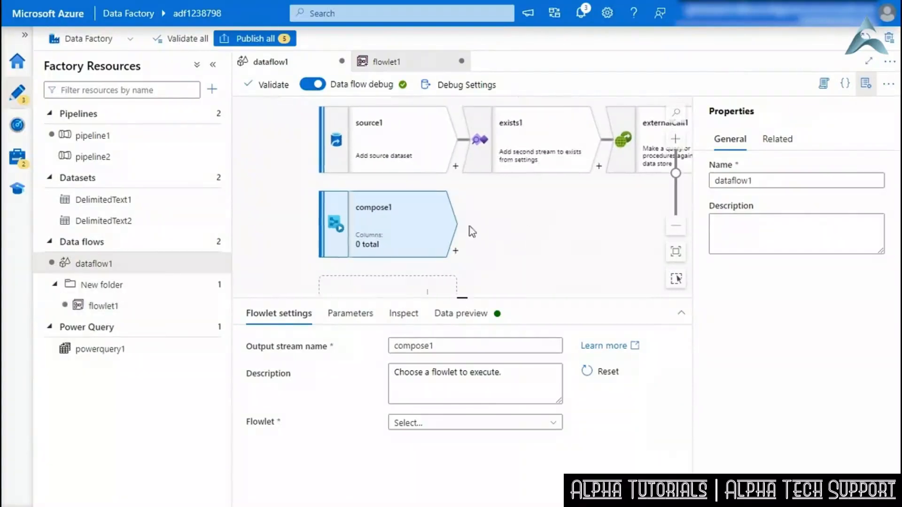
mouse_move(487, 228)
mouse_down()
mouse_move(450, 201)
mouse_move(475, 236)
mouse_up()
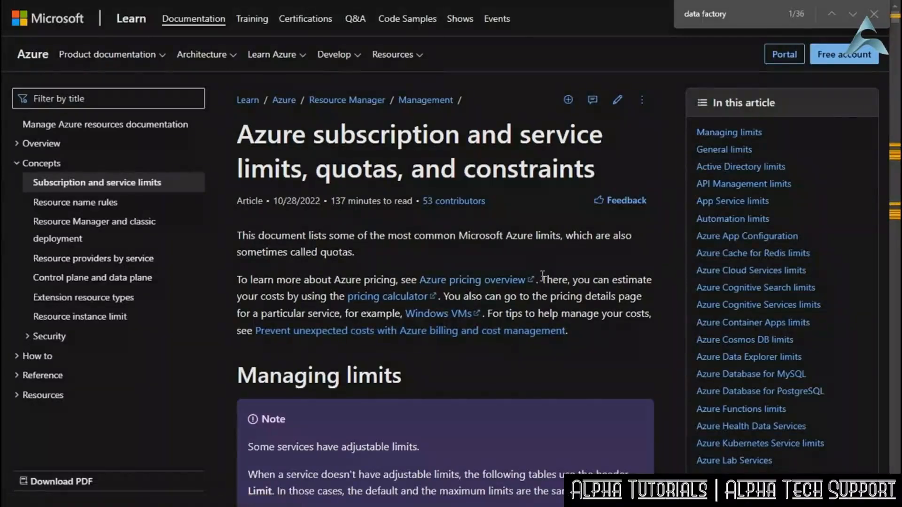
Go to the Azure Data Factory limits section of the subscription limits article and examine the Version 2 default and maximum limits
scroll(752, 224, down, 4)
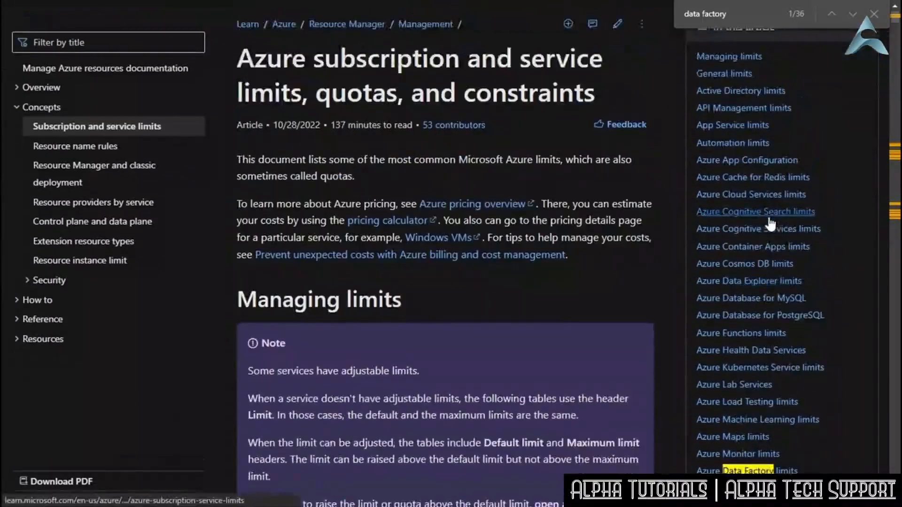
scroll(771, 224, down, 3)
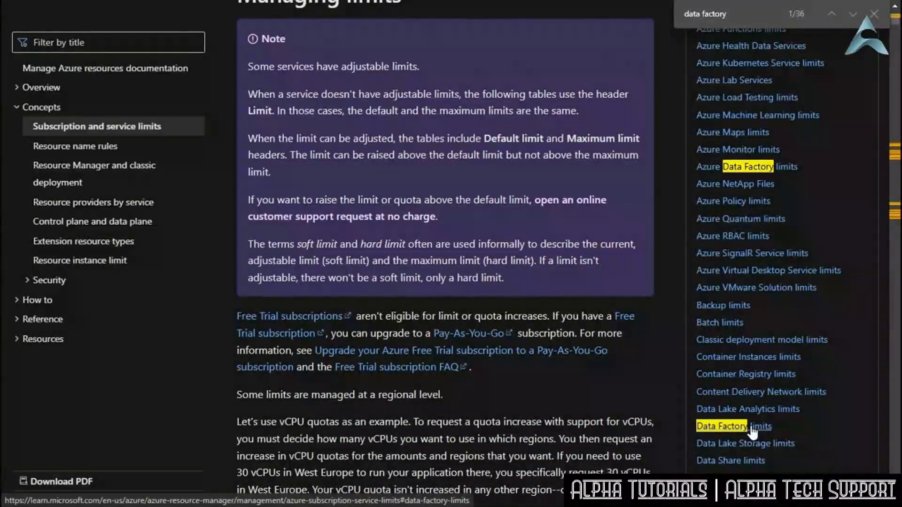
click(771, 168)
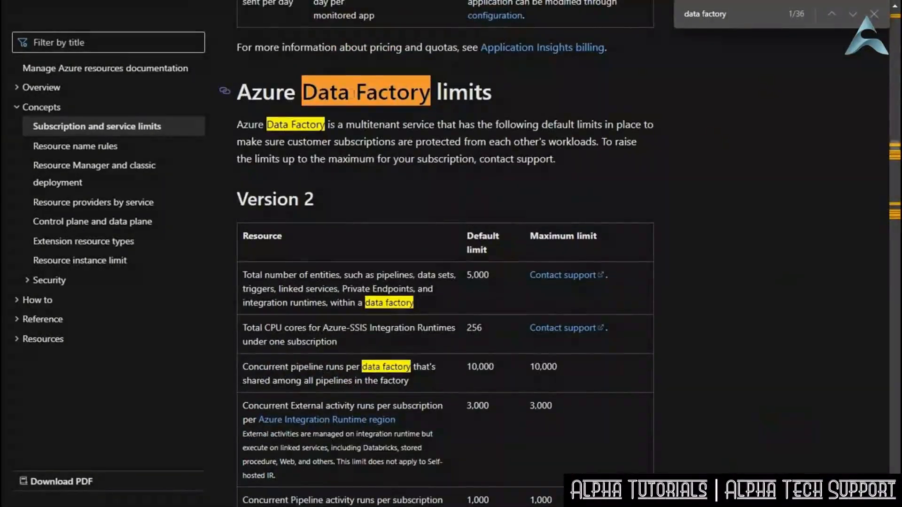
scroll(505, 180, down, 3)
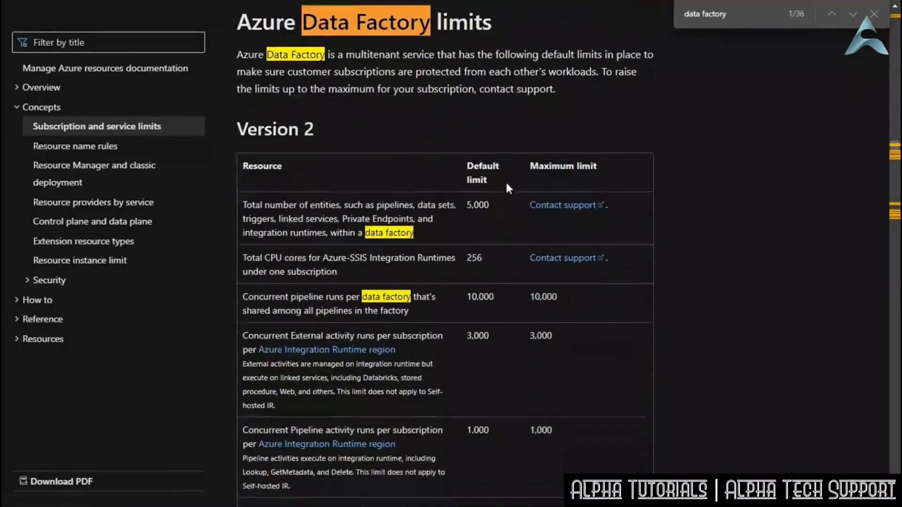
scroll(555, 230, down, 6)
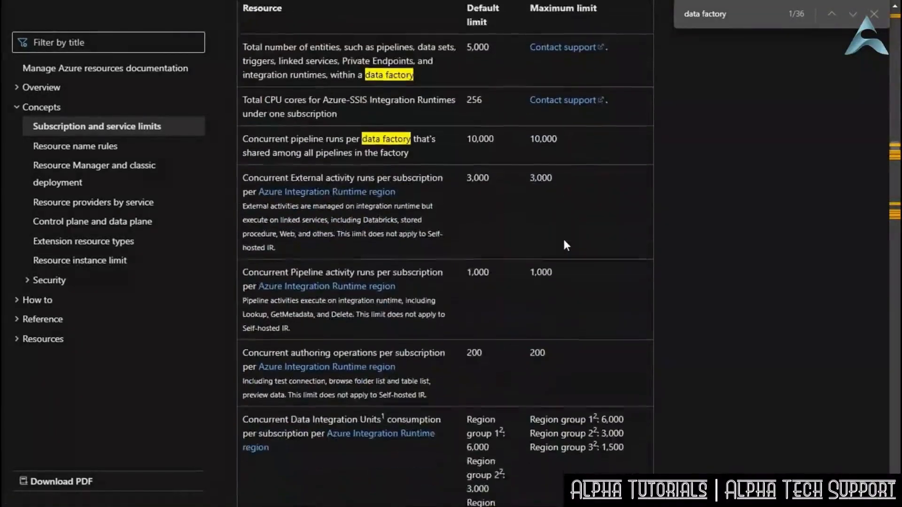
scroll(564, 243, down, 9)
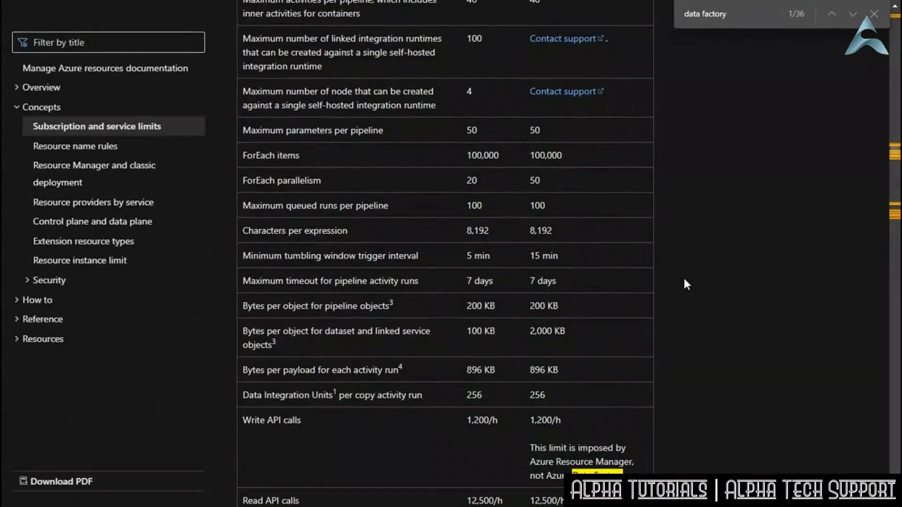
scroll(685, 279, down, 5)
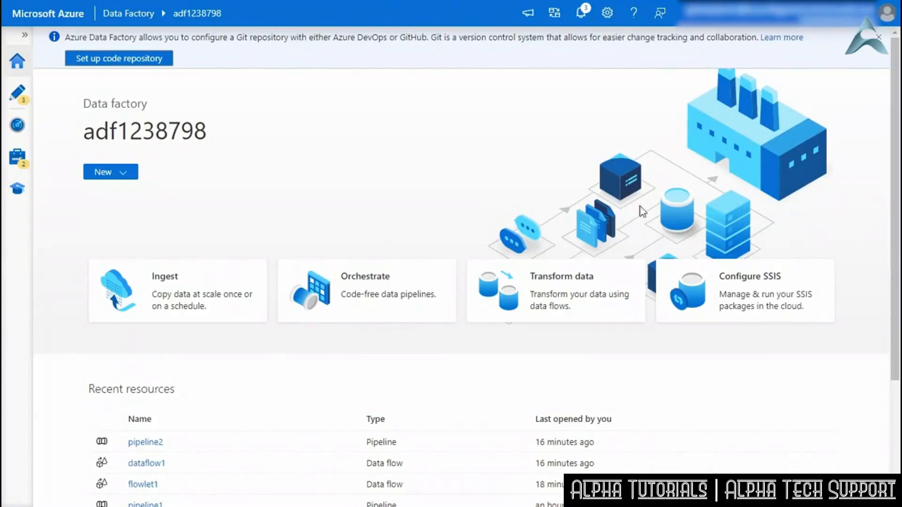
Open the pipeline template gallery from the Data Factory home page and look through the available templates
scroll(660, 227, down, 3)
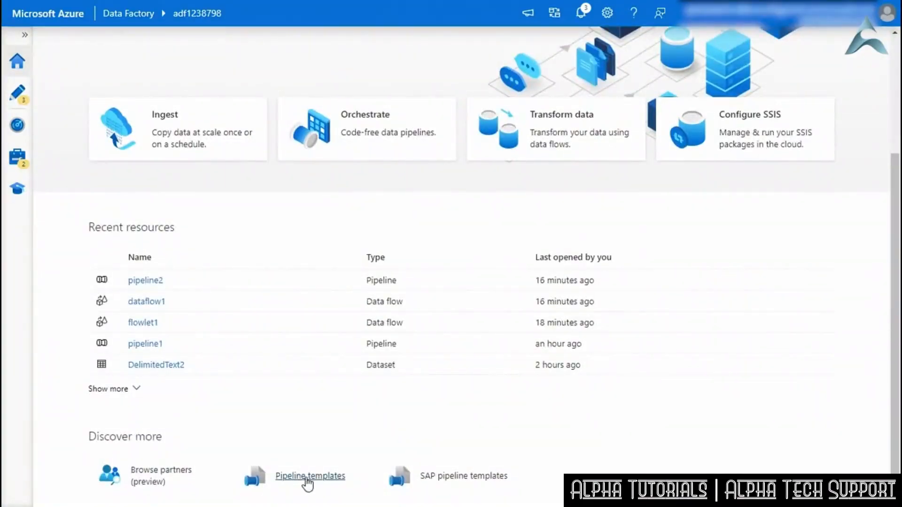
click(307, 478)
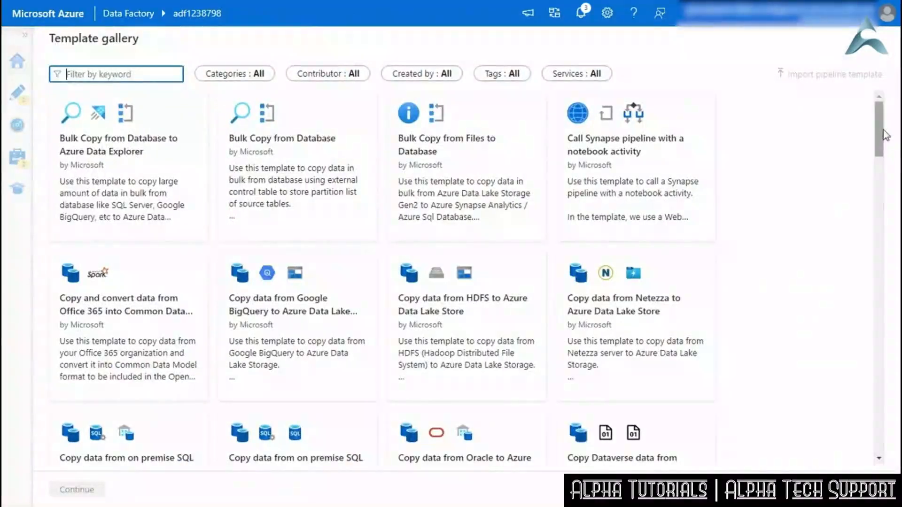
scroll(885, 139, down, 2)
drag(882, 139, 873, 404)
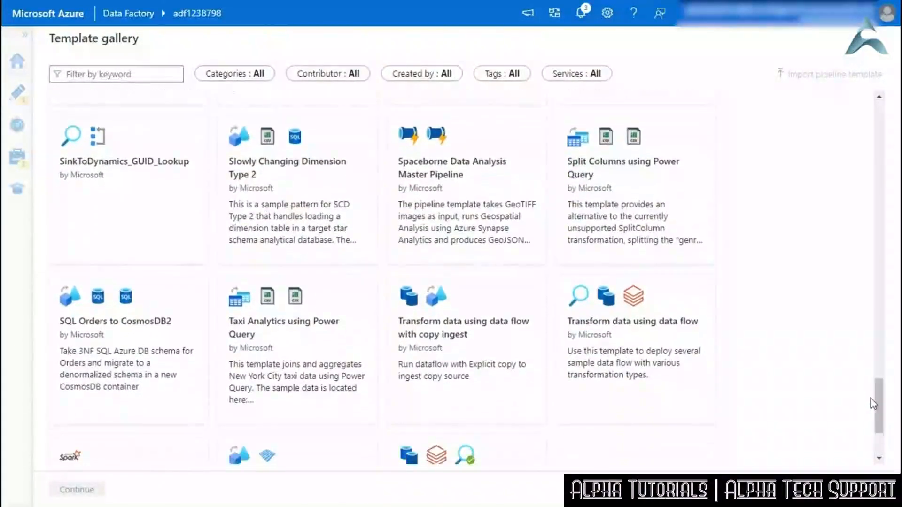